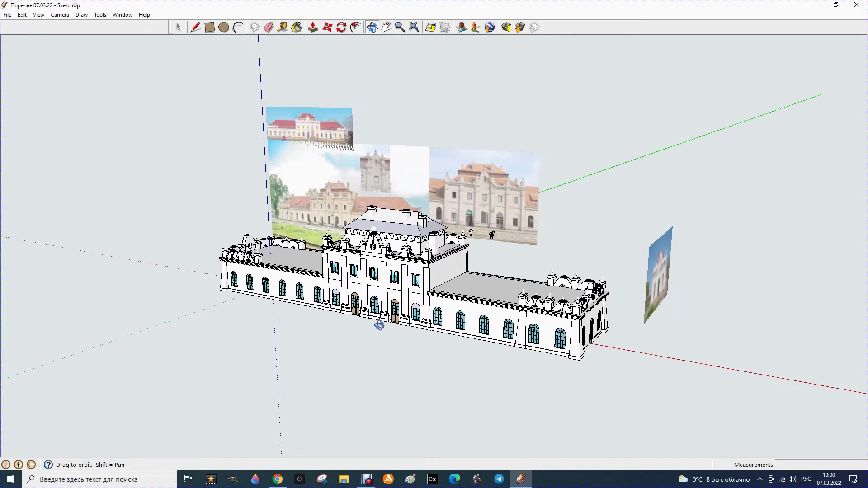
Step: Orbit the station model to a frontal view looking down on the roofs
scroll(374, 328, "up", 3)
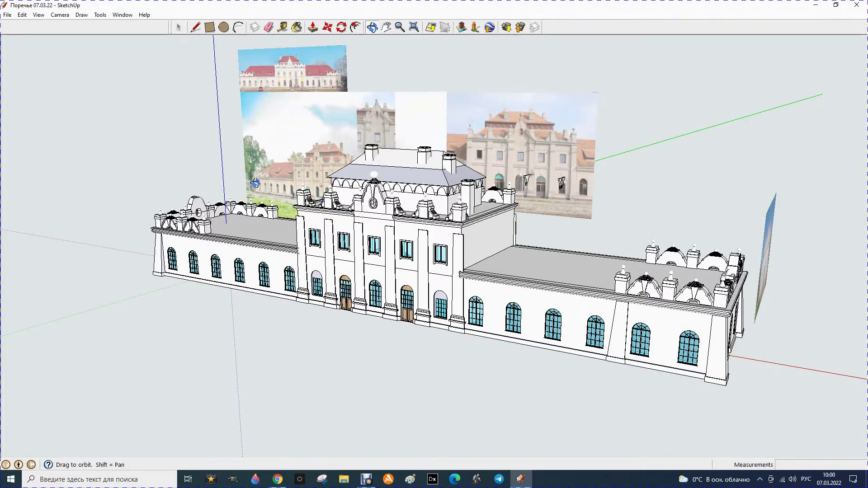
left_click_drag(255, 184, 237, 207)
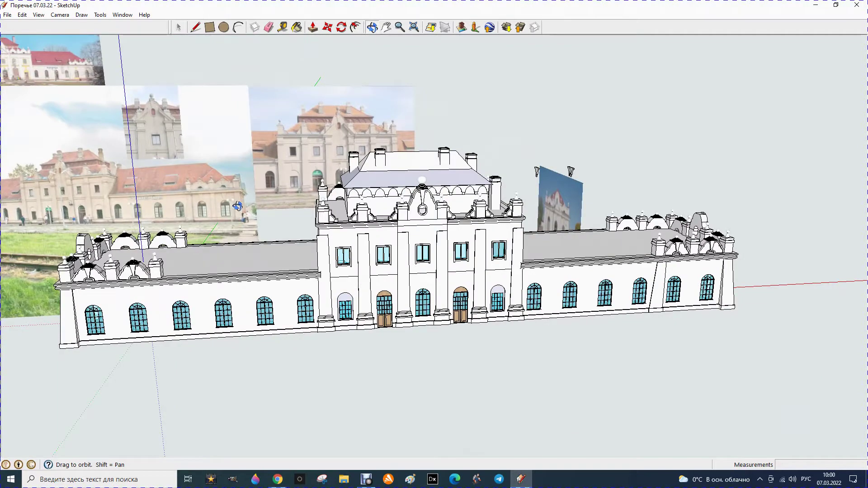
left_click_drag(223, 228, 199, 231)
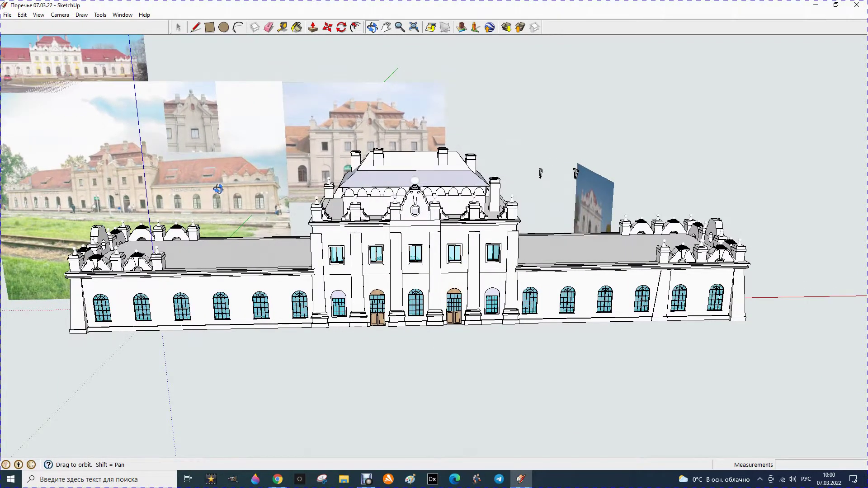
left_click_drag(433, 282, 225, 275)
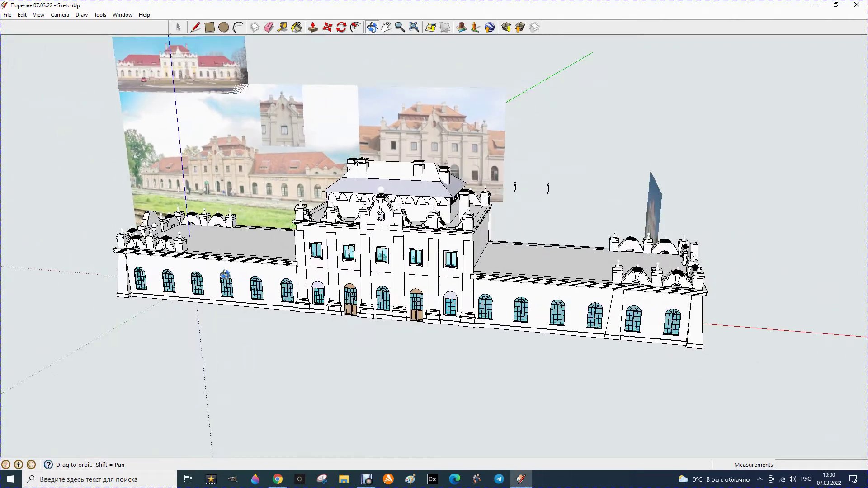
scroll(225, 275, "down", 2)
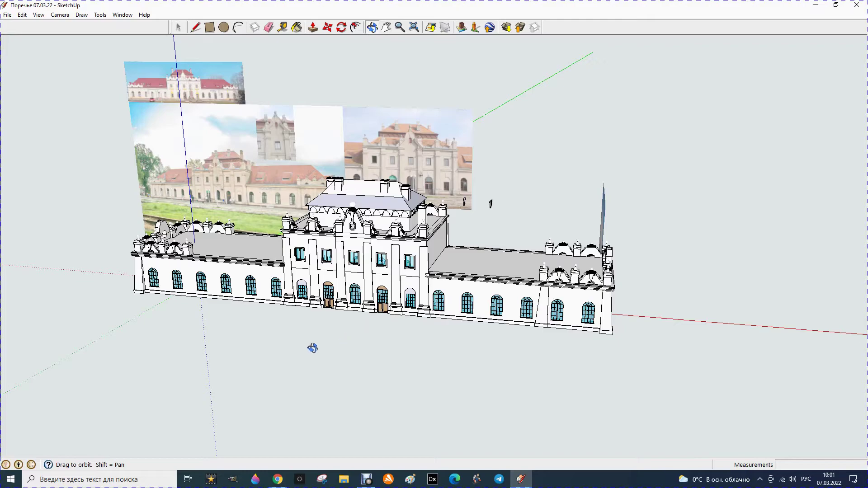
mouse_move(270, 362)
left_mouse_down()
mouse_move(312, 322)
mouse_move(240, 353)
mouse_move(356, 330)
mouse_move(347, 343)
mouse_move(351, 366)
left_mouse_up()
mouse_move(305, 328)
left_mouse_down()
mouse_move(308, 362)
mouse_move(298, 351)
mouse_move(377, 316)
mouse_move(482, 307)
mouse_move(496, 314)
mouse_move(308, 330)
mouse_move(286, 341)
left_mouse_up()
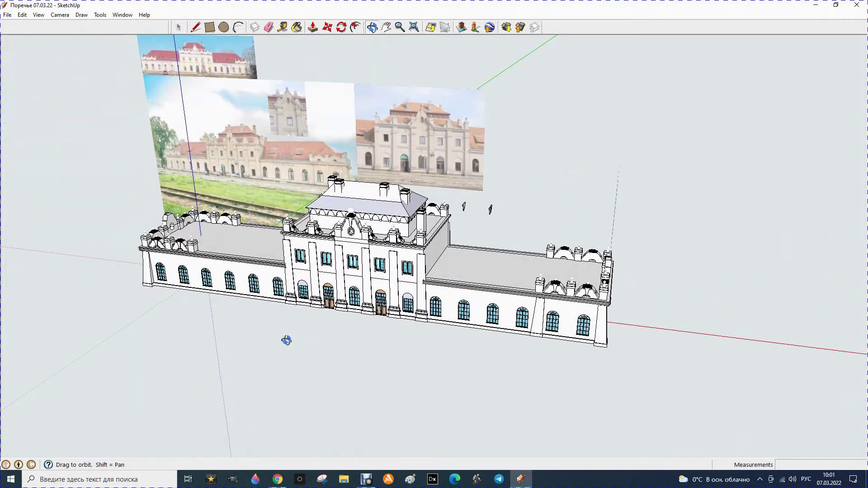
Step: Zoom in on the central facade reference photo until it fills most of the view
scroll(356, 299, "up", 1)
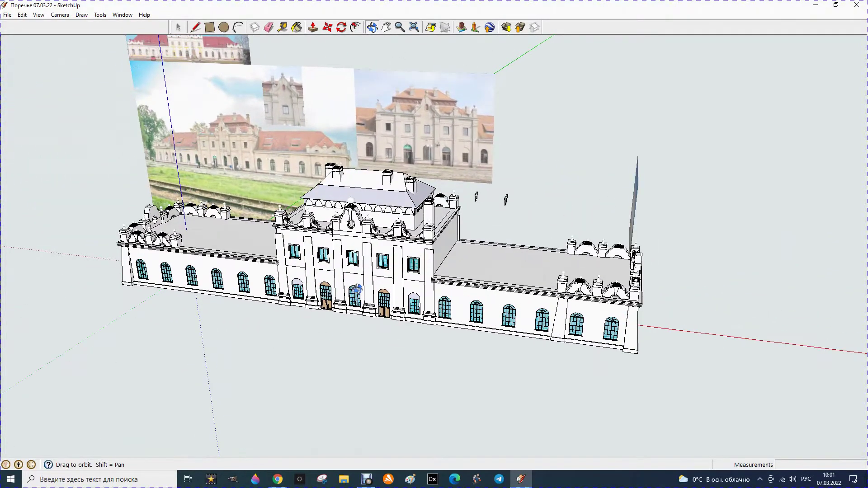
scroll(357, 292, "up", 2)
scroll(357, 289, "up", 2)
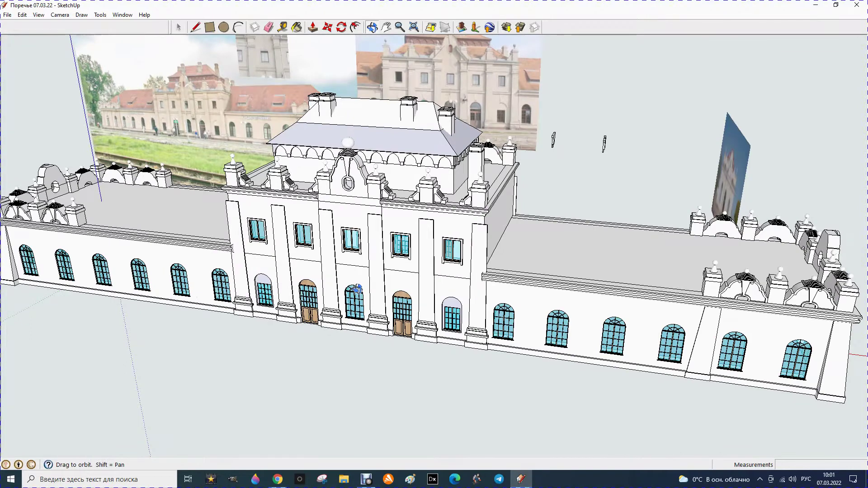
scroll(358, 288, "down", 1)
scroll(357, 289, "down", 1)
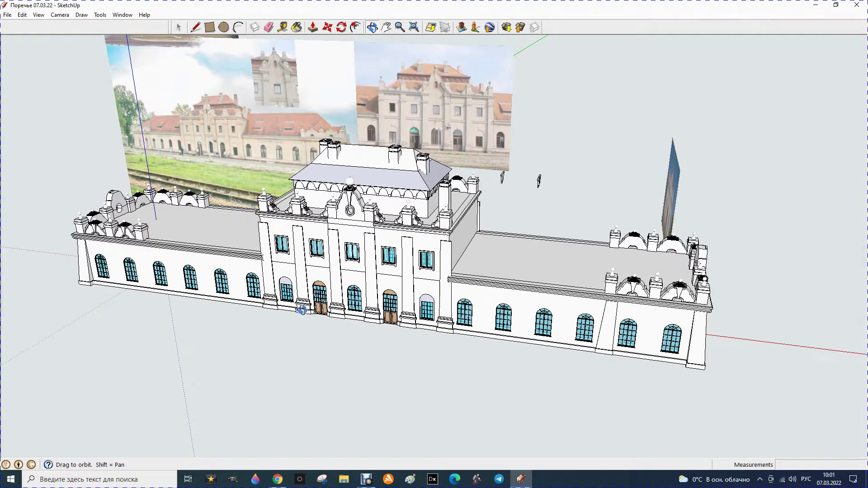
left_click_drag(302, 279, 284, 251)
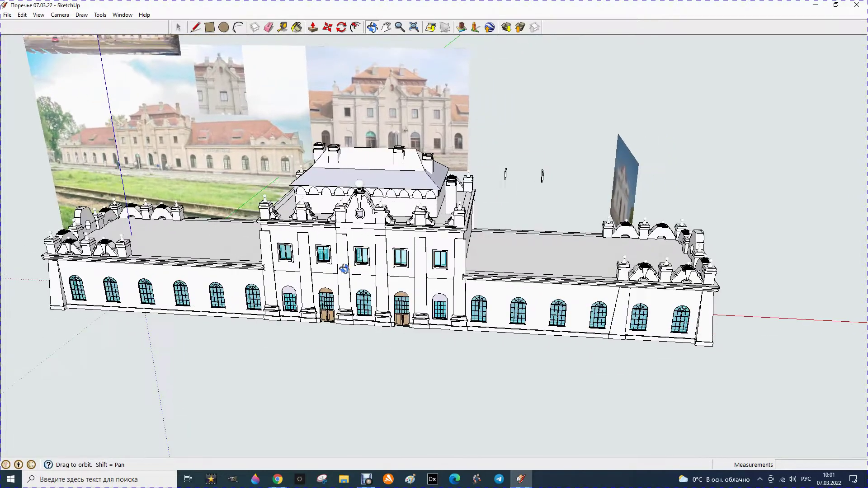
scroll(307, 223, "up", 3)
scroll(307, 223, "up", 2)
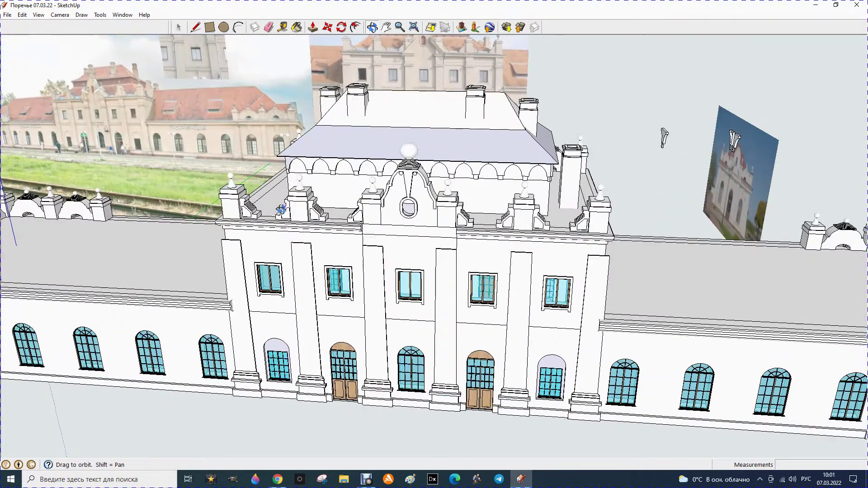
scroll(320, 257, "down", 2)
scroll(321, 260, "down", 1)
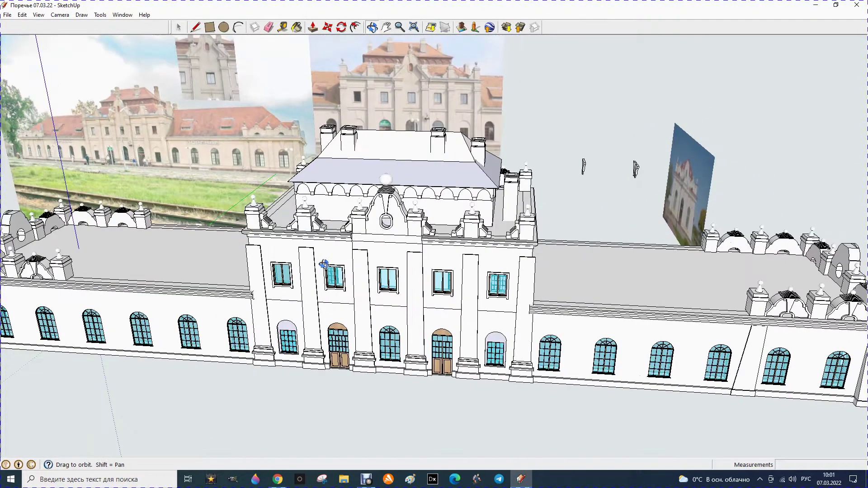
scroll(324, 265, "down", 2)
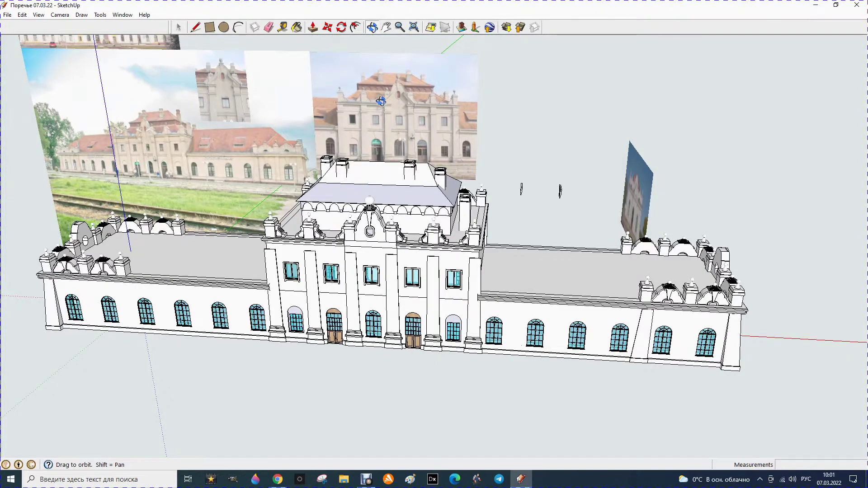
scroll(359, 91, "up", 3)
scroll(358, 89, "up", 2)
scroll(356, 92, "up", 1)
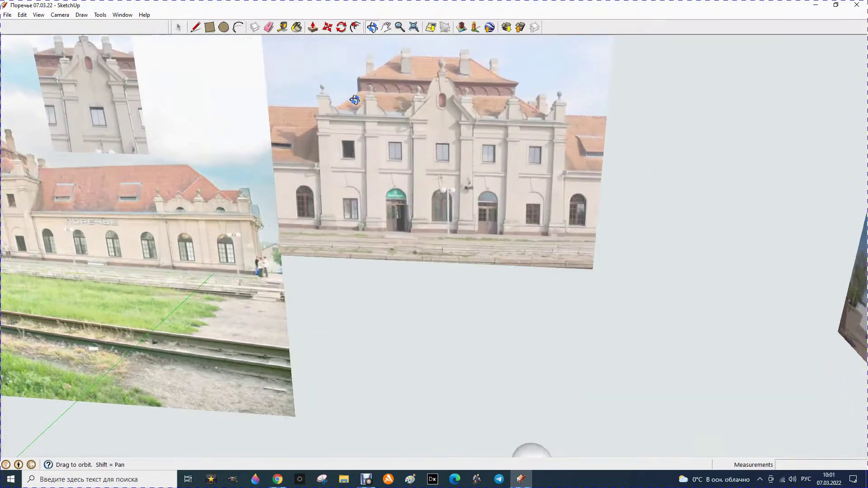
scroll(355, 98, "up", 1)
scroll(354, 103, "up", 1)
scroll(354, 103, "up", 1)
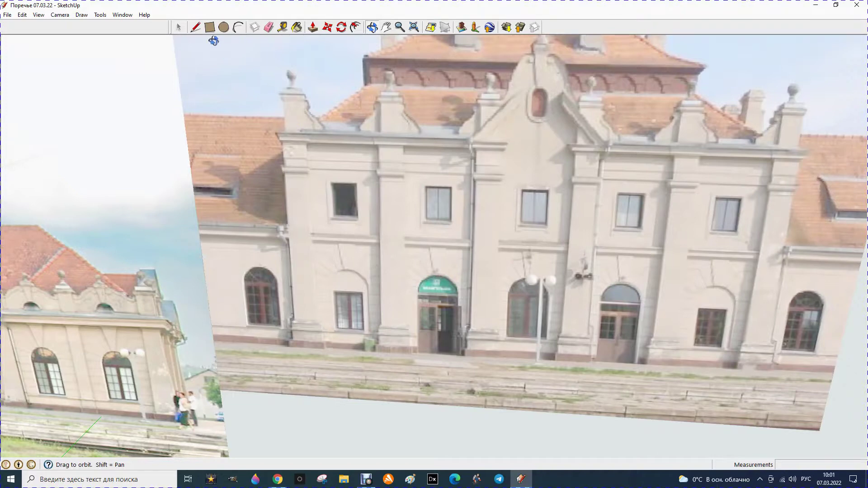
left_click(198, 28)
left_click(368, 85)
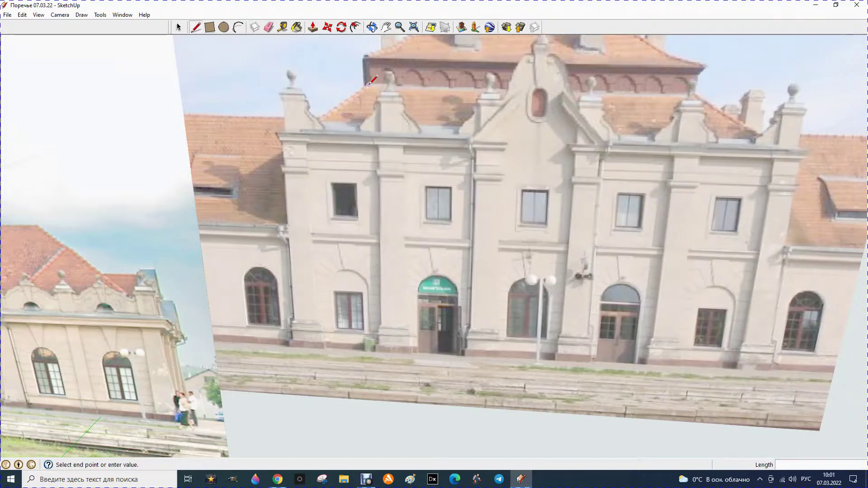
left_click(297, 131)
left_click(270, 28)
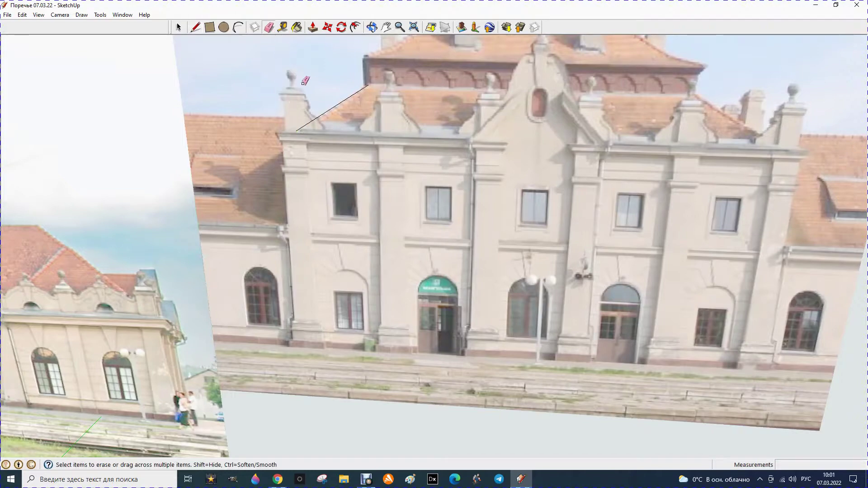
left_click(328, 111)
scroll(335, 133, "down", 2)
scroll(336, 134, "down", 2)
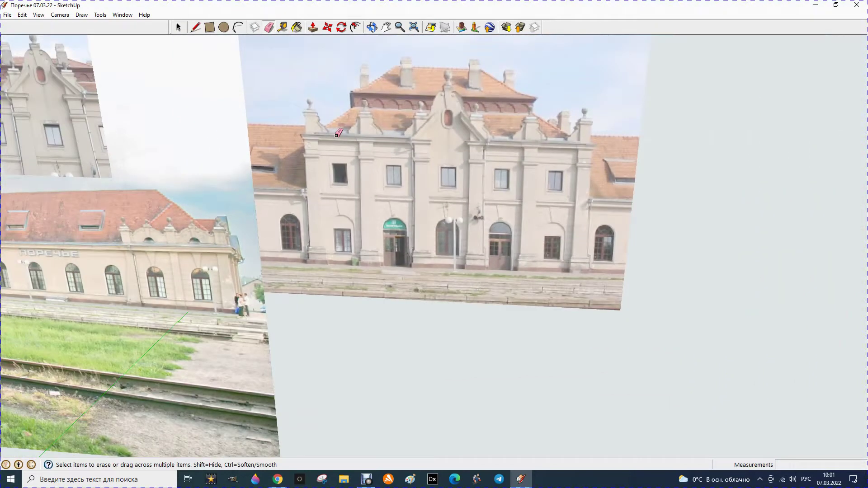
scroll(336, 134, "down", 2)
scroll(336, 133, "down", 2)
scroll(190, 353, "up", 1)
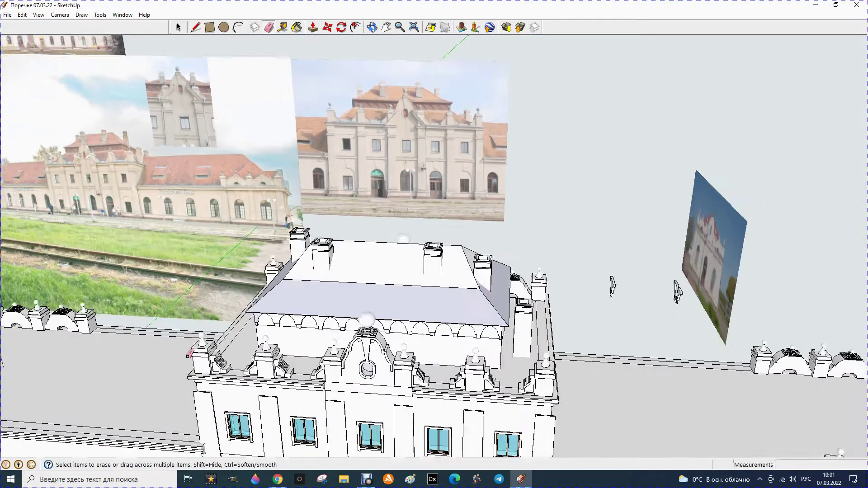
Step: Orbit and zoom to look steeply down on the stair tower beside the central block's roof
scroll(191, 354, "up", 1)
scroll(213, 357, "up", 1)
scroll(221, 356, "up", 1)
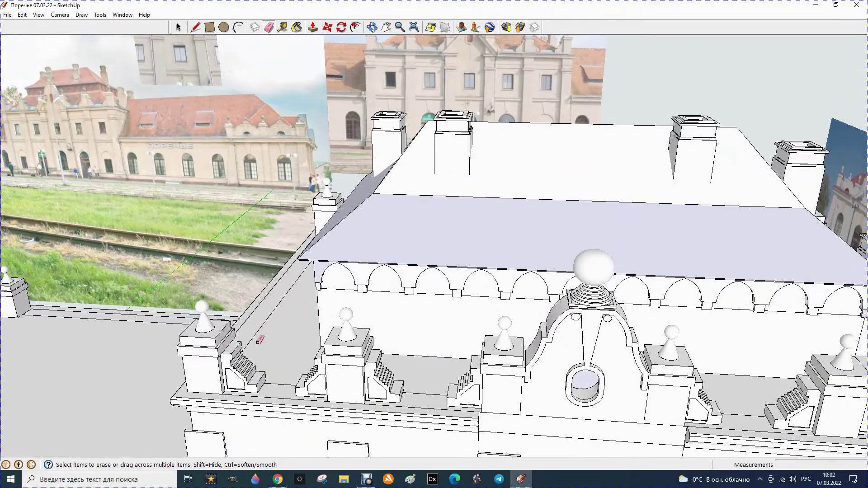
left_click(371, 27)
left_click_drag(244, 358, 76, 432)
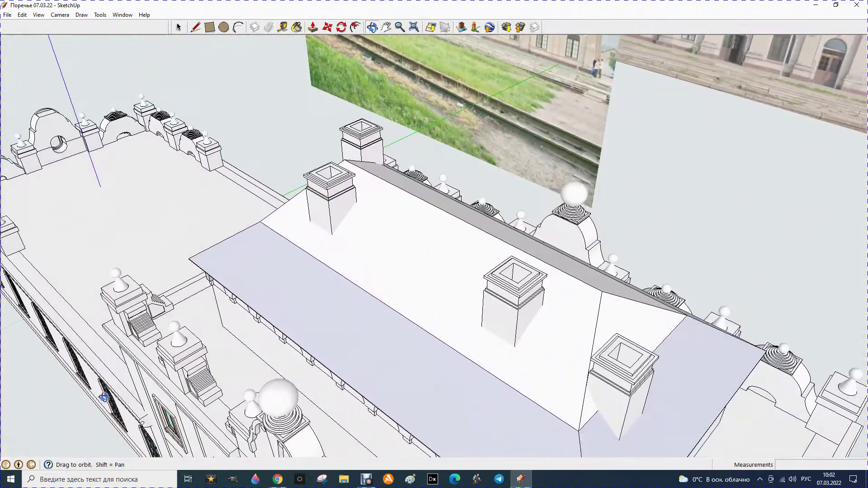
left_click_drag(103, 397, 112, 383)
scroll(120, 321, "up", 2)
scroll(125, 322, "up", 1)
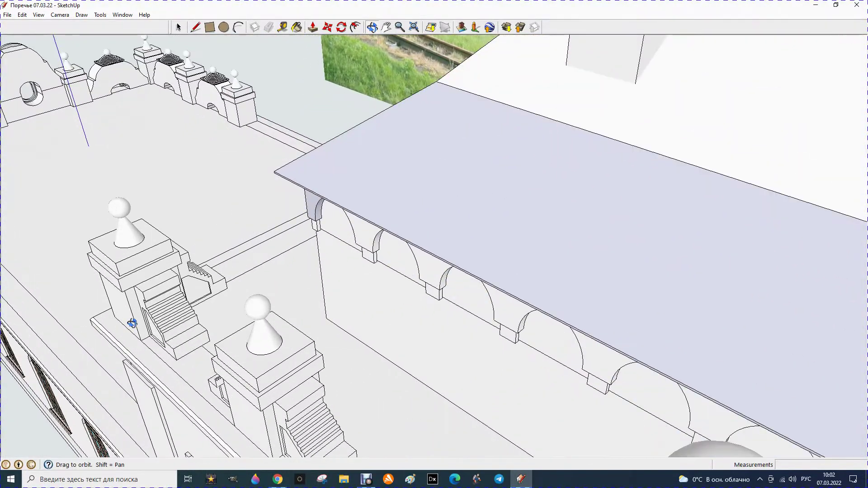
scroll(130, 321, "up", 1)
mouse_move(219, 310)
left_mouse_down()
mouse_move(140, 339)
mouse_move(128, 334)
mouse_move(186, 300)
mouse_move(180, 311)
left_mouse_up()
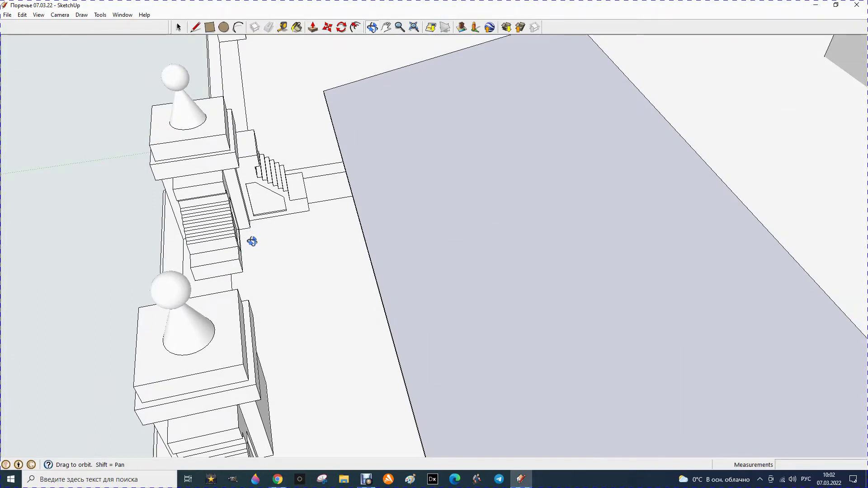
left_click_drag(252, 241, 327, 247)
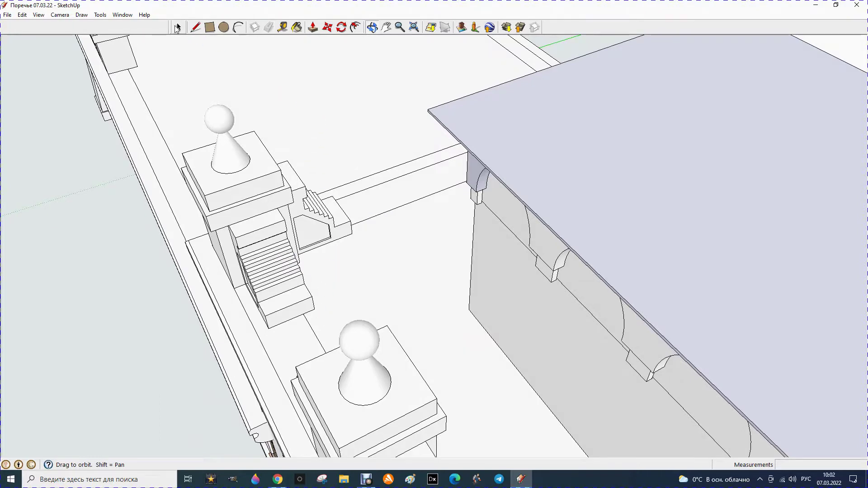
left_click(178, 27)
Step: Select the parapet finial tower together with its two stair blocks
left_click(236, 183)
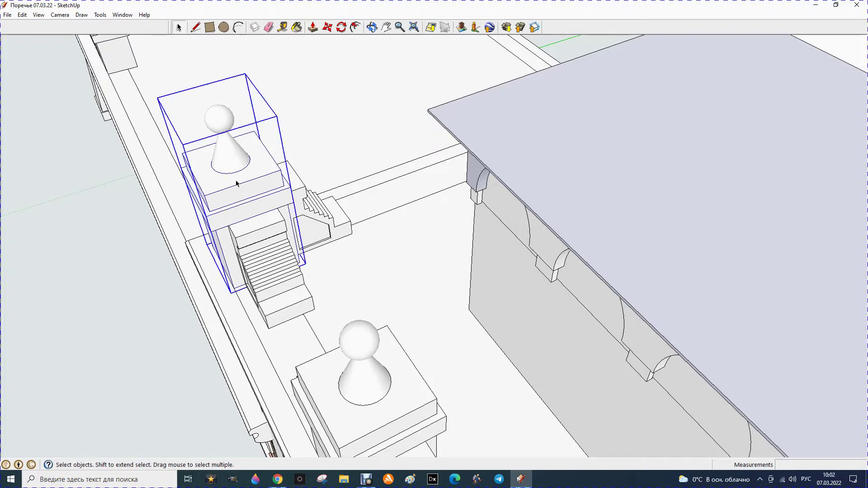
left_click(284, 281, "shift")
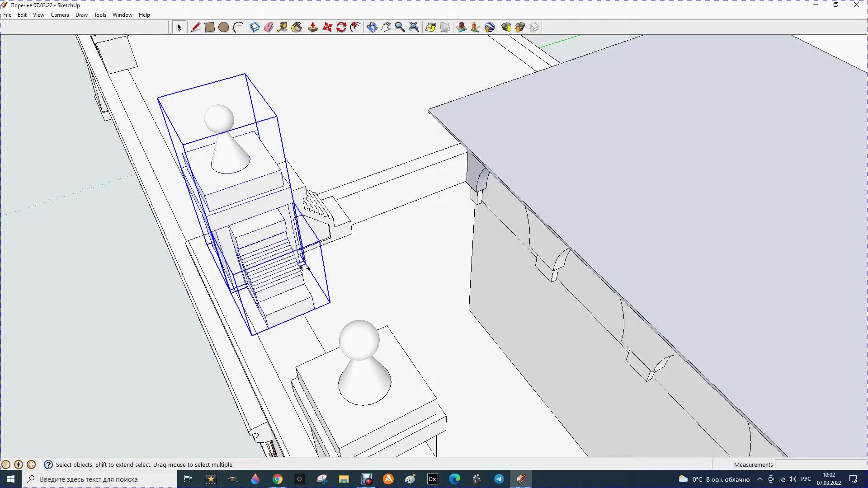
left_click(329, 231, "shift")
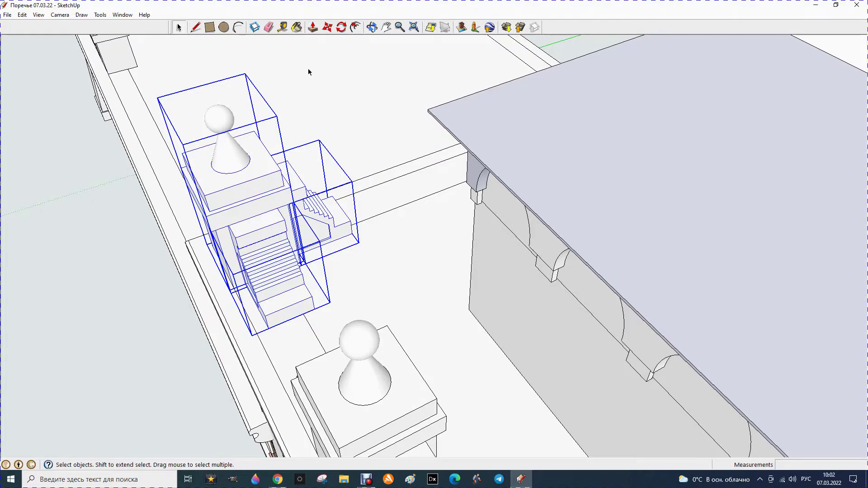
left_click(371, 27)
left_click_drag(172, 240, 261, 233)
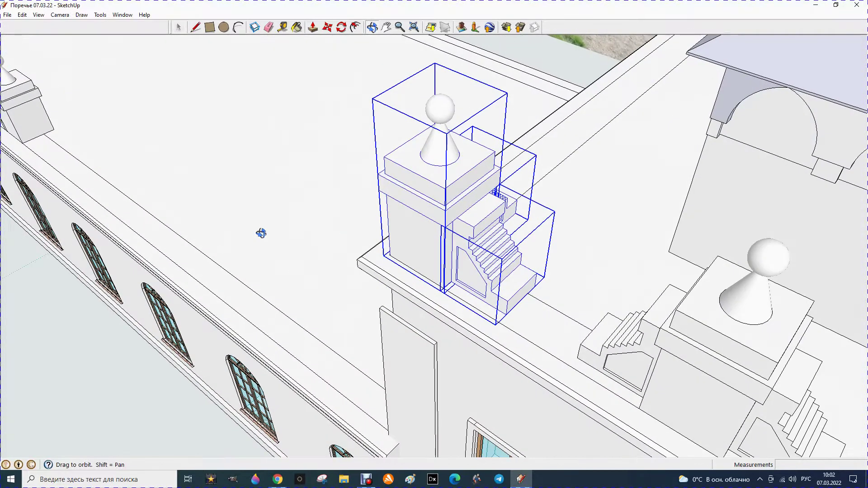
scroll(422, 300, "up", 3)
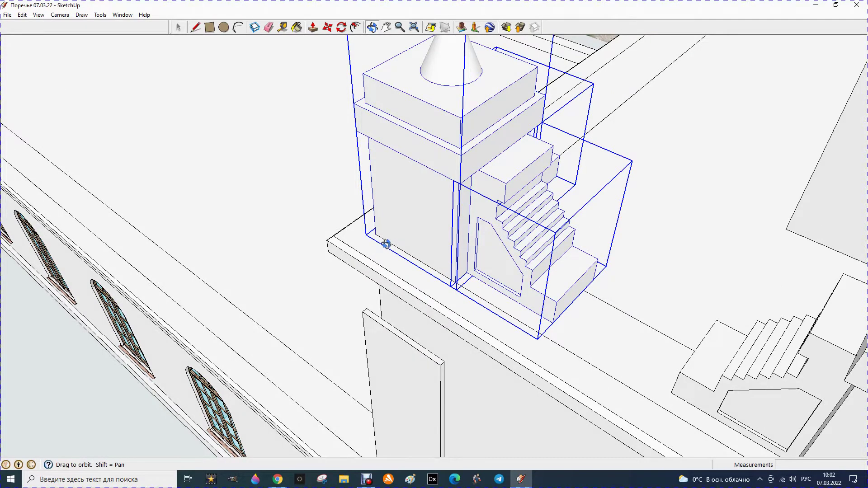
Step: Move the finial-and-stair group off the parapet onto the ground beside the building
left_click(327, 27)
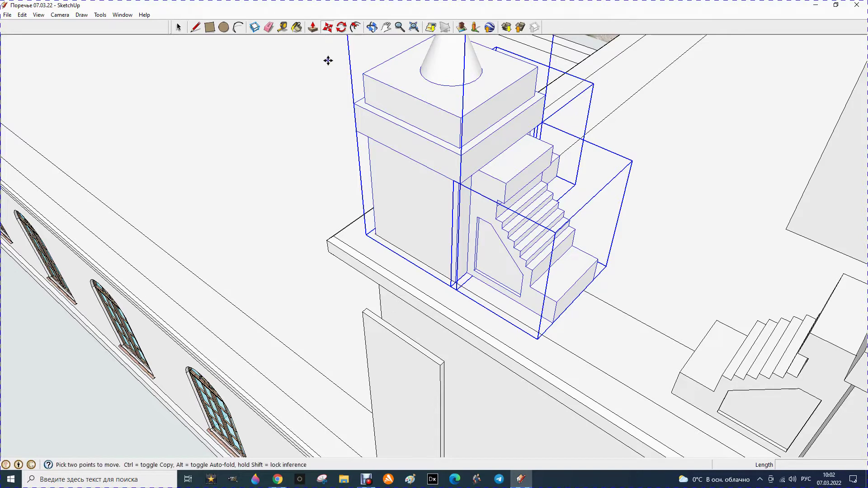
left_click(373, 234)
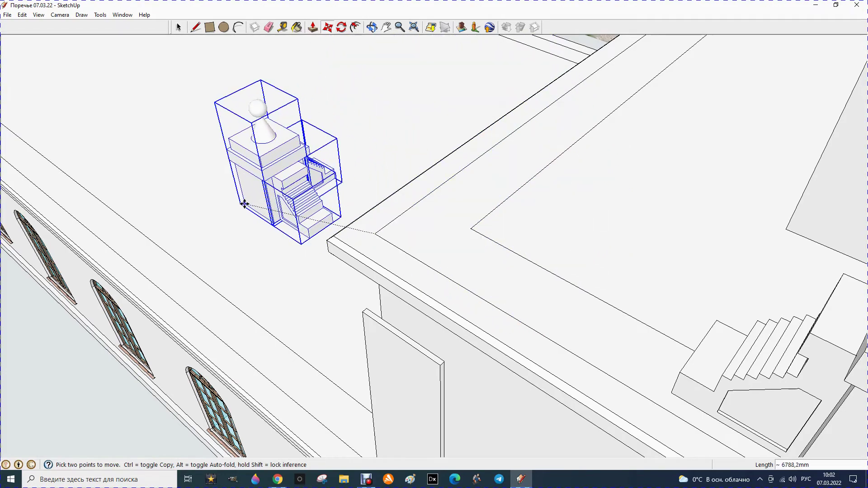
mouse_move(163, 311)
middle_mouse_down()
mouse_move(319, 180)
mouse_move(277, 228)
middle_mouse_up()
scroll(319, 180, "down", 5)
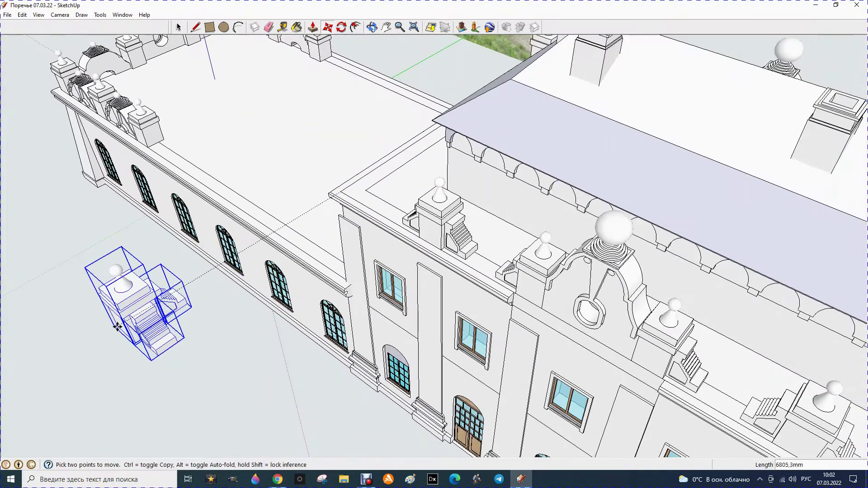
left_click(103, 341)
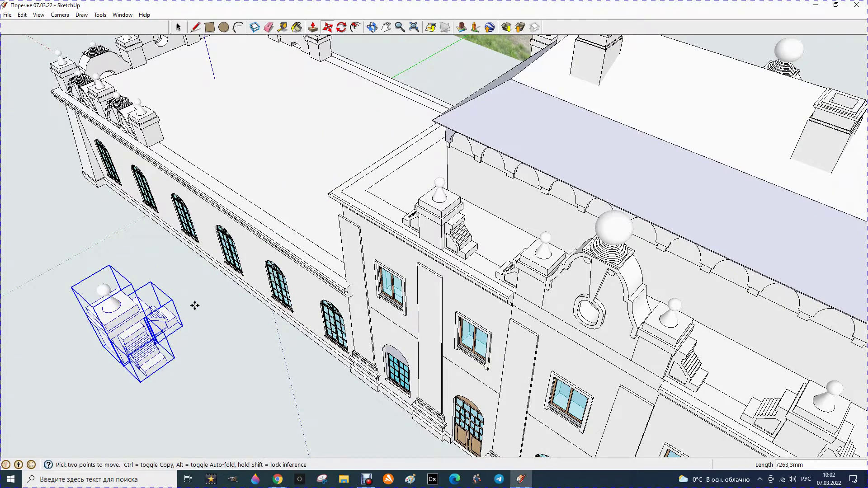
scroll(212, 297, "down", 2)
scroll(195, 253, "down", 2)
scroll(181, 222, "down", 2)
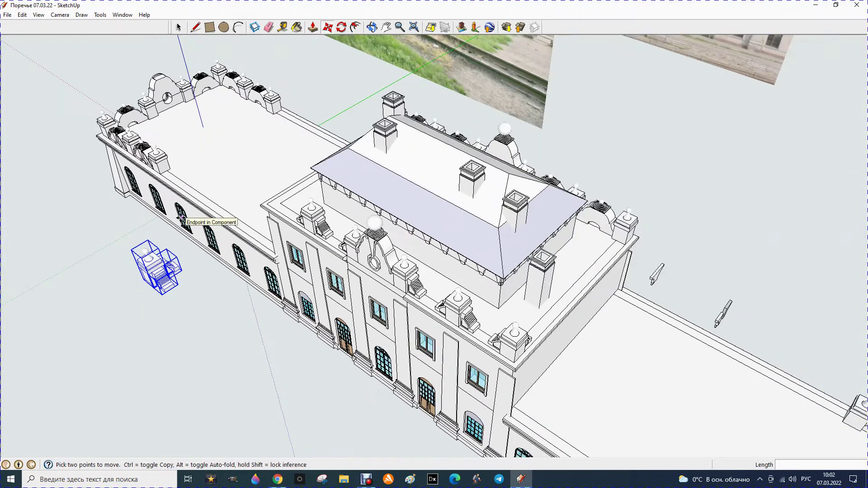
Step: Select the rear corner pedestal along with its two stepped pieces
scroll(509, 372, "up", 1)
scroll(520, 364, "up", 1)
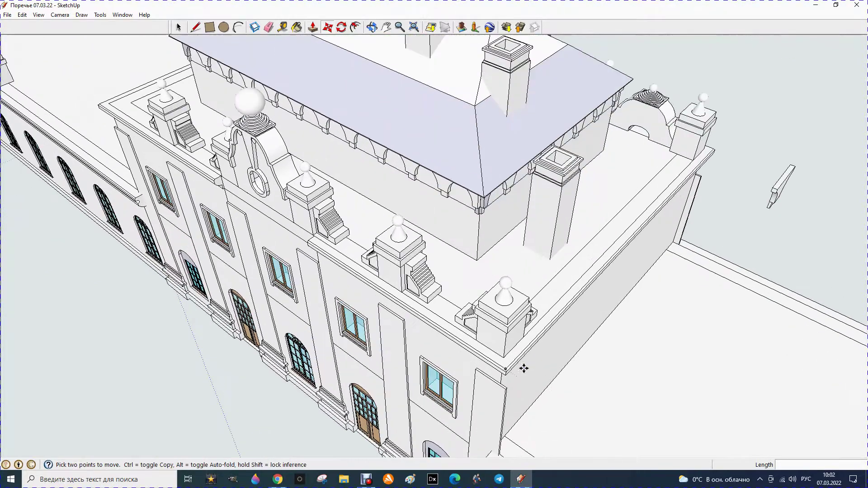
scroll(520, 365, "up", 1)
scroll(519, 365, "up", 1)
scroll(410, 330, "down", 1)
scroll(414, 333, "down", 1)
scroll(416, 335, "down", 1)
scroll(443, 342, "up", 1)
scroll(445, 342, "up", 2)
scroll(444, 340, "up", 2)
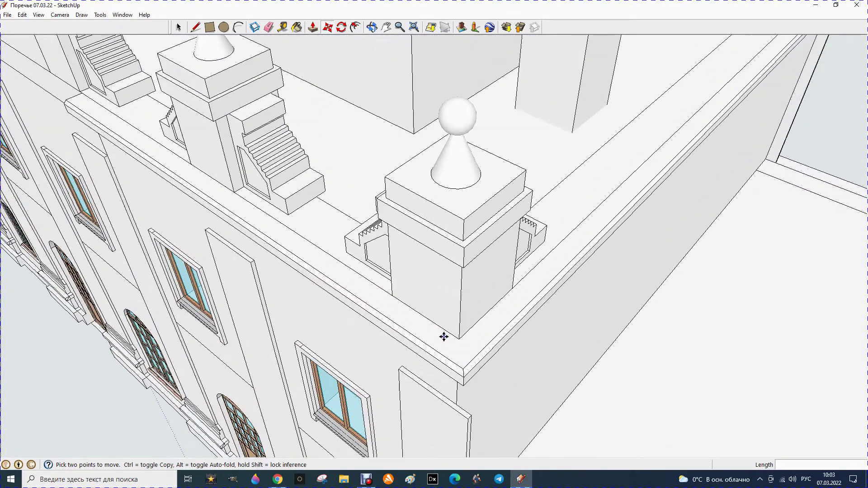
left_click(179, 28)
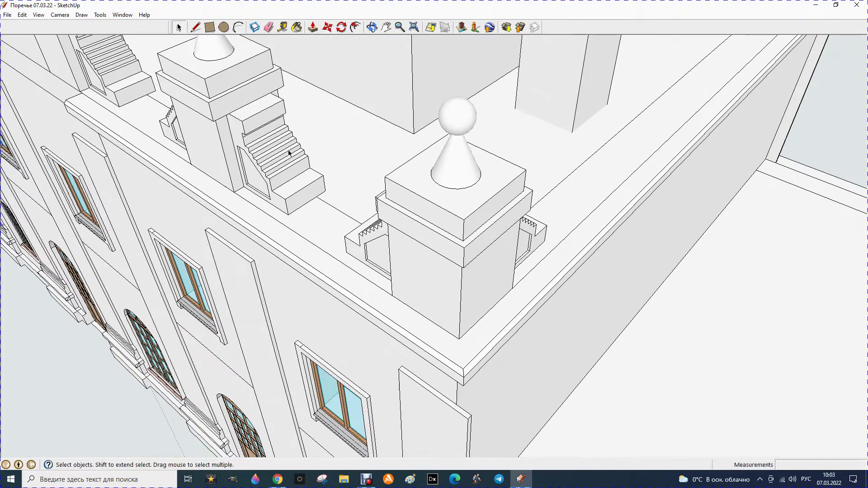
left_click(365, 256)
left_click(423, 270, "shift")
left_click(535, 242, "ctrl")
scroll(535, 234, "down", 3)
scroll(535, 232, "down", 3)
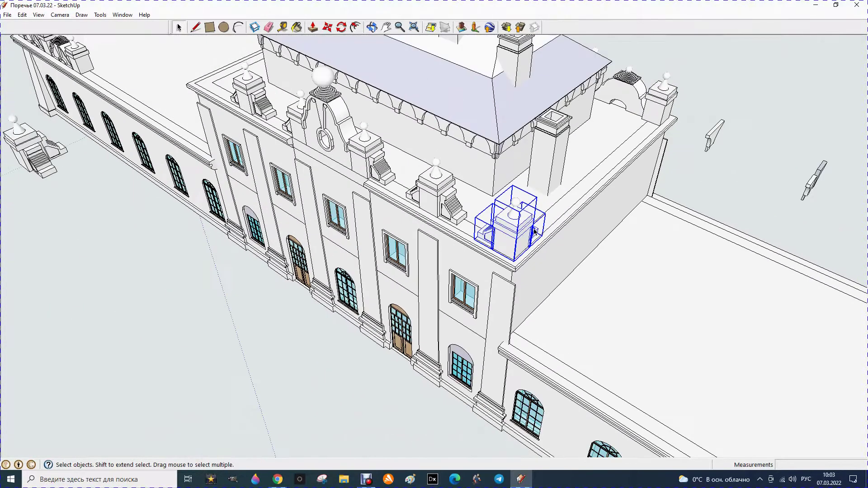
Step: Set the rear pedestal group down on the ground beside the building
left_click(328, 28)
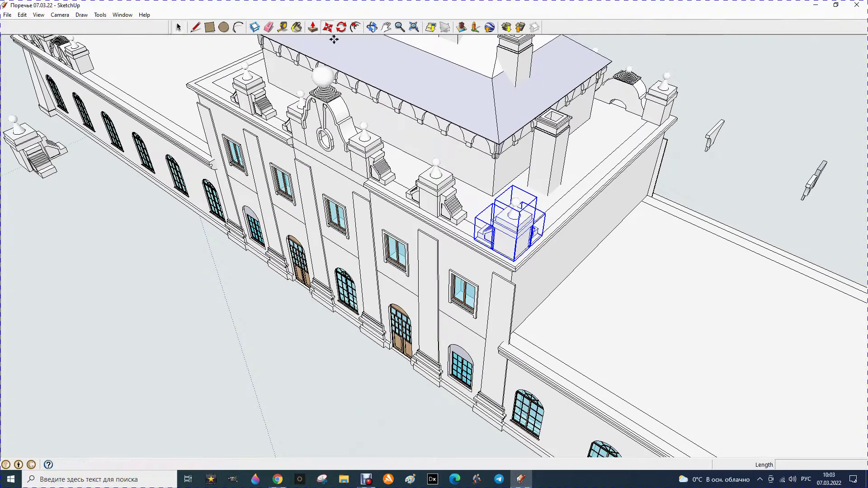
left_click(515, 260)
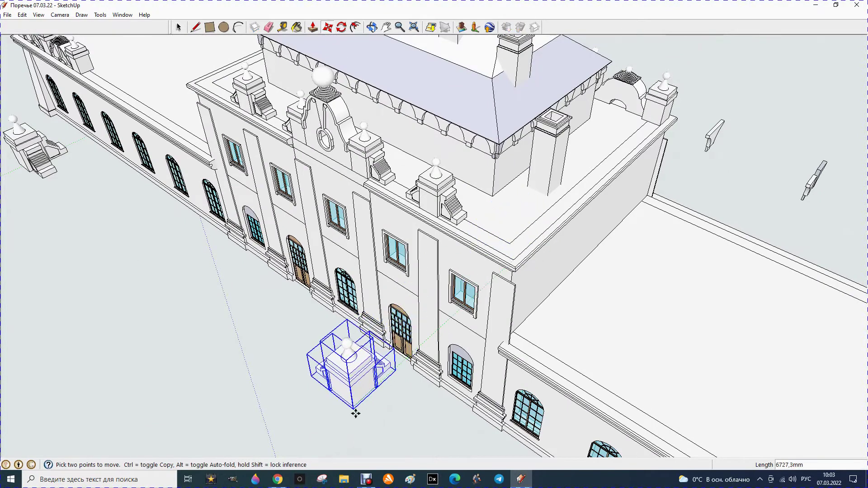
left_click(321, 432)
left_click(372, 27)
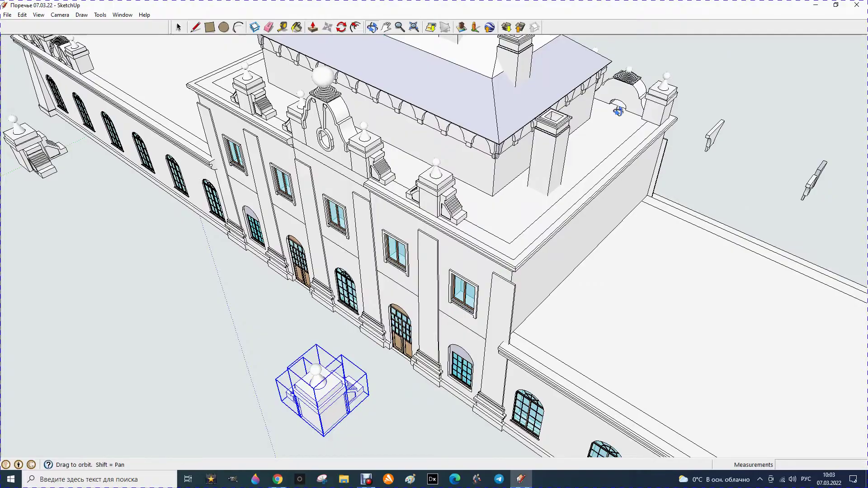
mouse_move(407, 168)
left_mouse_down()
mouse_move(185, 164)
mouse_move(442, 178)
mouse_move(372, 176)
left_mouse_up()
scroll(454, 178, "down", 2)
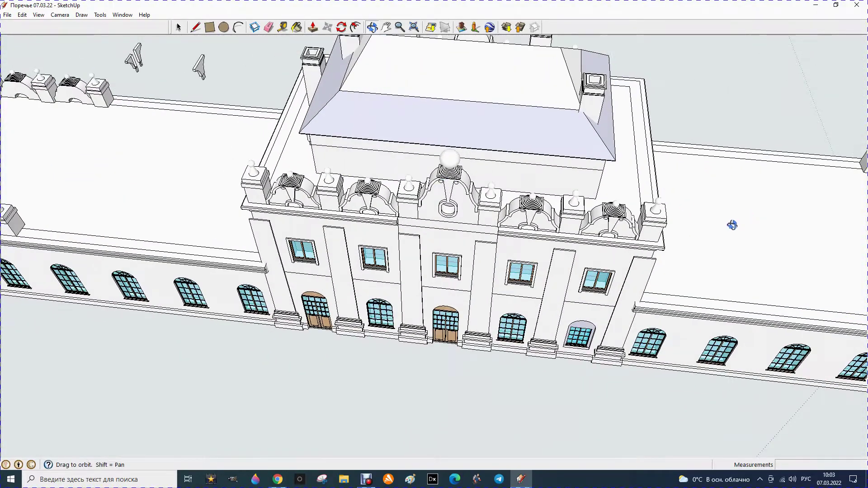
scroll(651, 238, "up", 2)
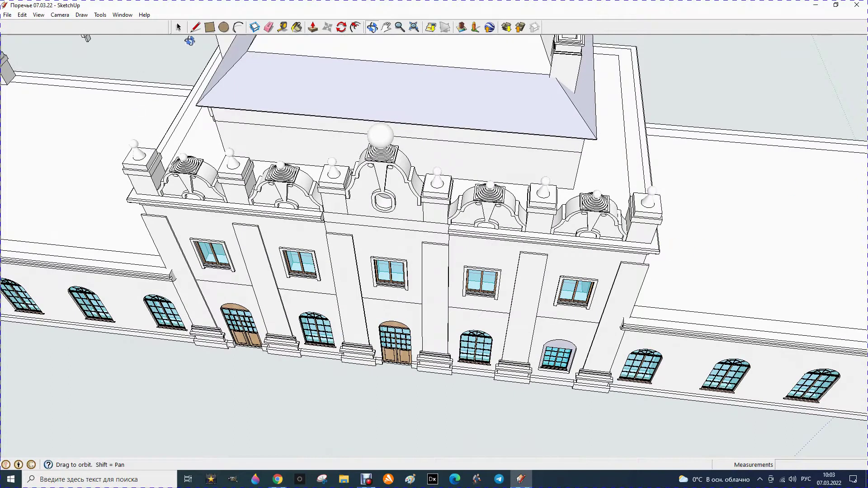
Step: Move the right front corner pedestal off the cornice onto the lower roof
left_click(179, 29)
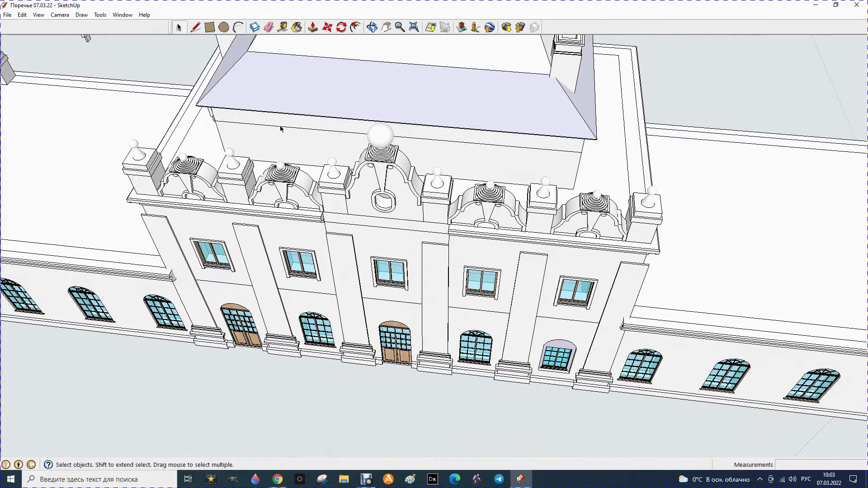
left_click(643, 219)
left_click(616, 224, "ctrl")
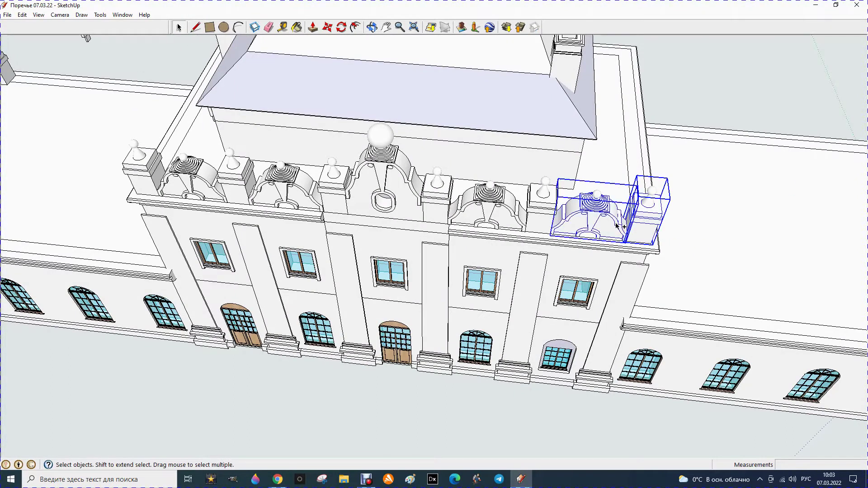
left_click(388, 380)
left_click(636, 211)
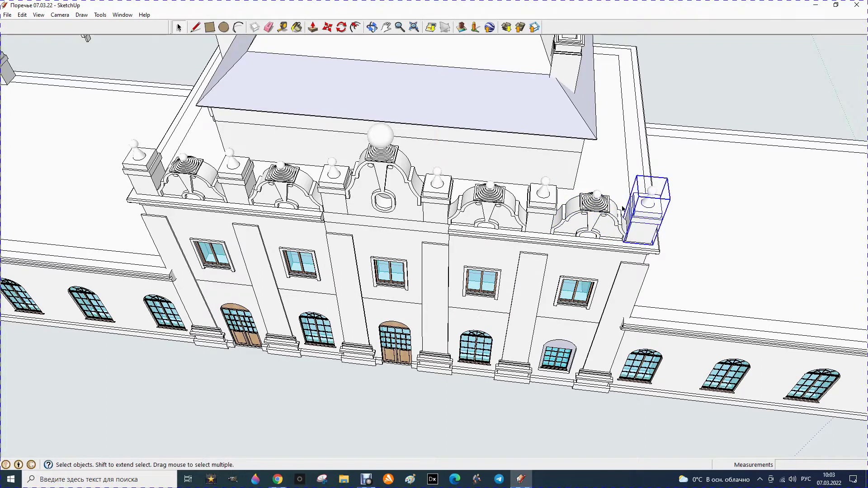
left_click(327, 27)
left_click(655, 244)
left_click(685, 295)
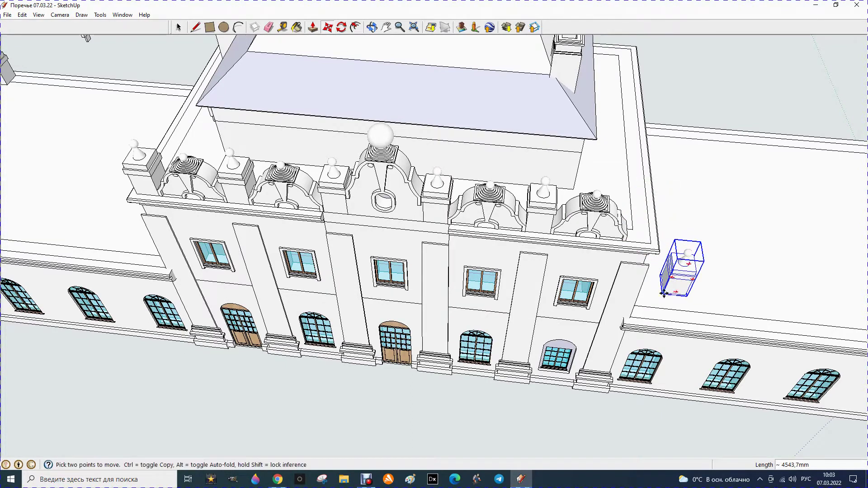
Step: Move the left front corner pedestal off the parapet to beside the building
key("space")
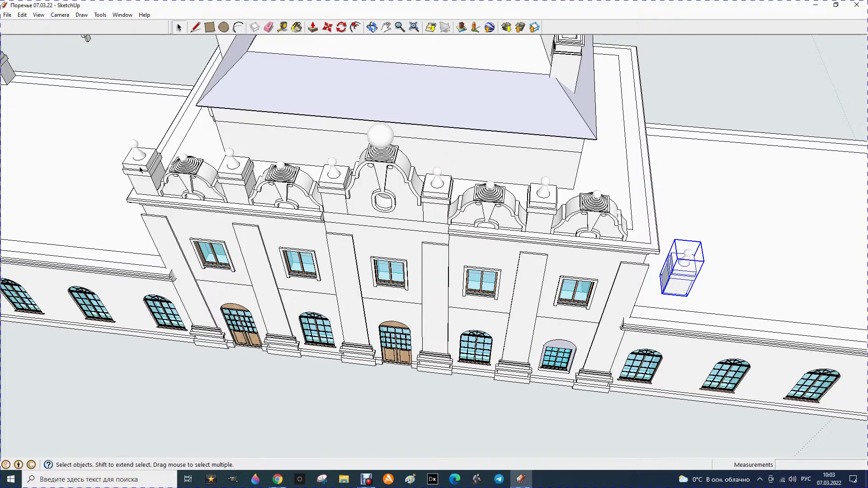
left_click(138, 178)
left_click(329, 28)
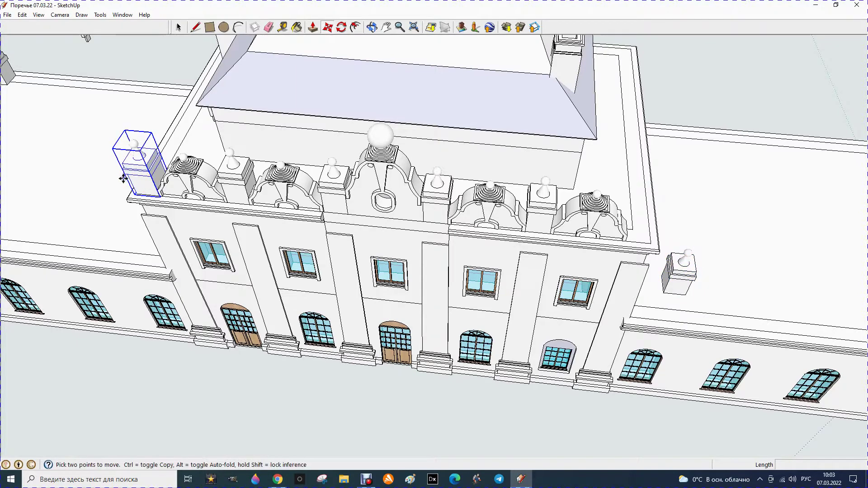
left_click(155, 176)
left_click(101, 220)
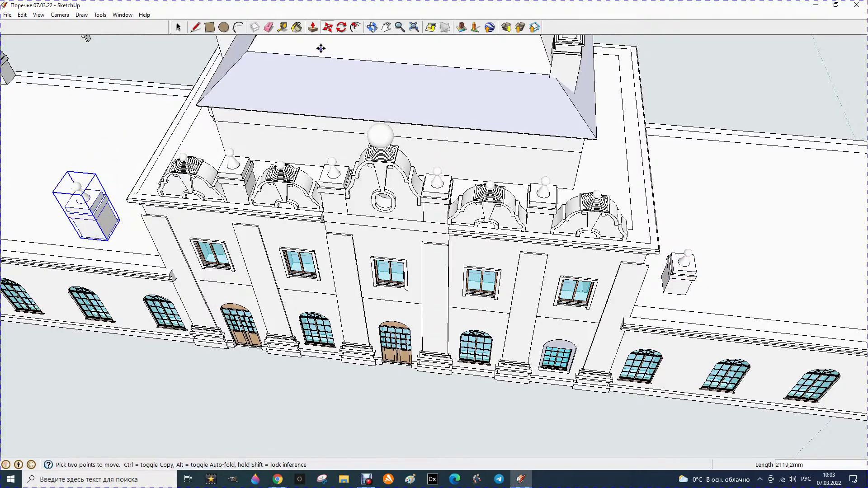
left_click(372, 27)
mouse_move(112, 158)
left_mouse_down()
mouse_move(363, 170)
mouse_move(118, 242)
mouse_move(204, 243)
left_mouse_up()
mouse_move(250, 262)
left_mouse_down()
mouse_move(141, 251)
mouse_move(191, 252)
left_mouse_up()
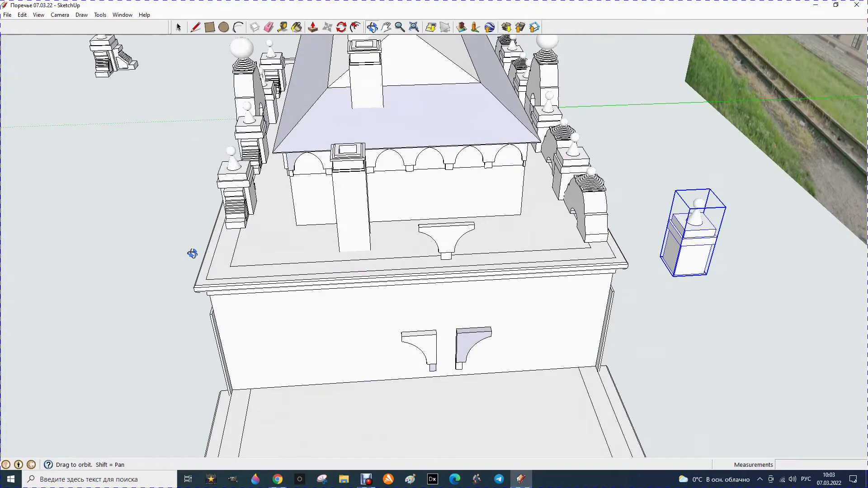
Step: Orbit and zoom in on the corner of the central roof's arcade
left_click(195, 30)
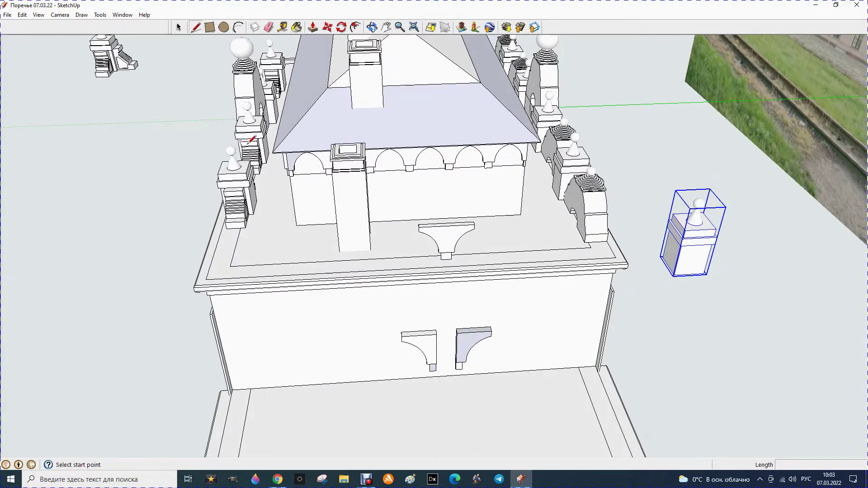
scroll(285, 190, "up", 3)
scroll(285, 190, "up", 3)
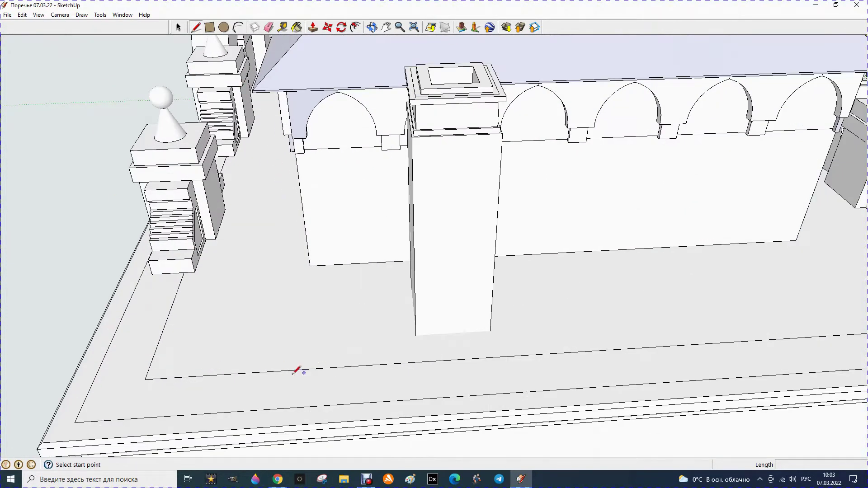
left_click(370, 28)
mouse_move(317, 163)
left_mouse_down()
mouse_move(368, 151)
mouse_move(426, 98)
mouse_move(450, 97)
mouse_move(461, 114)
mouse_move(450, 116)
mouse_move(468, 136)
mouse_move(434, 161)
mouse_move(452, 155)
left_mouse_up()
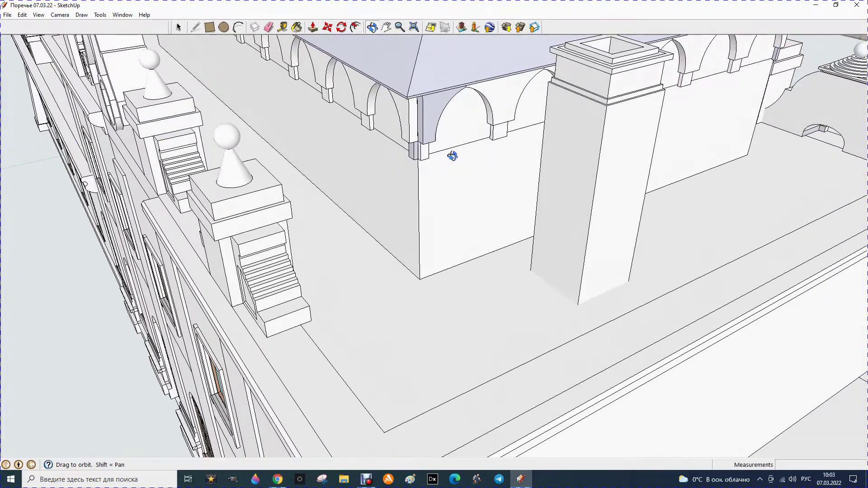
scroll(457, 136, "up", 1)
scroll(427, 134, "up", 1)
scroll(427, 135, "up", 1)
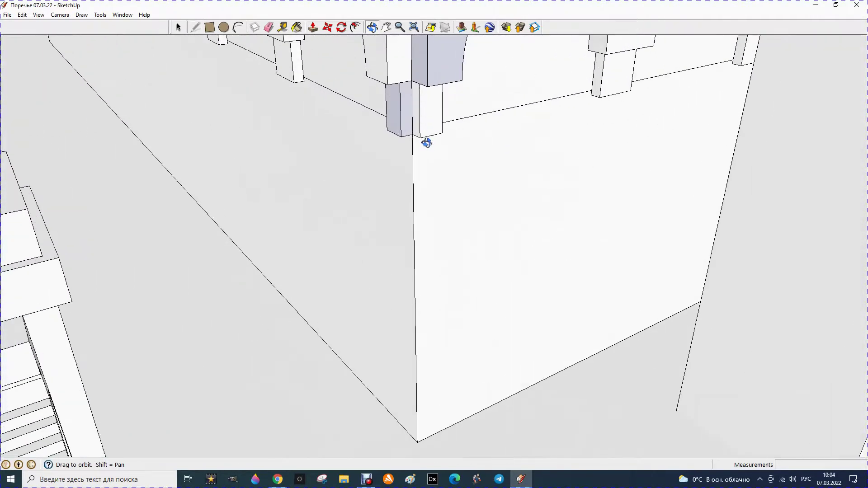
scroll(426, 139, "up", 1)
scroll(414, 165, "down", 2)
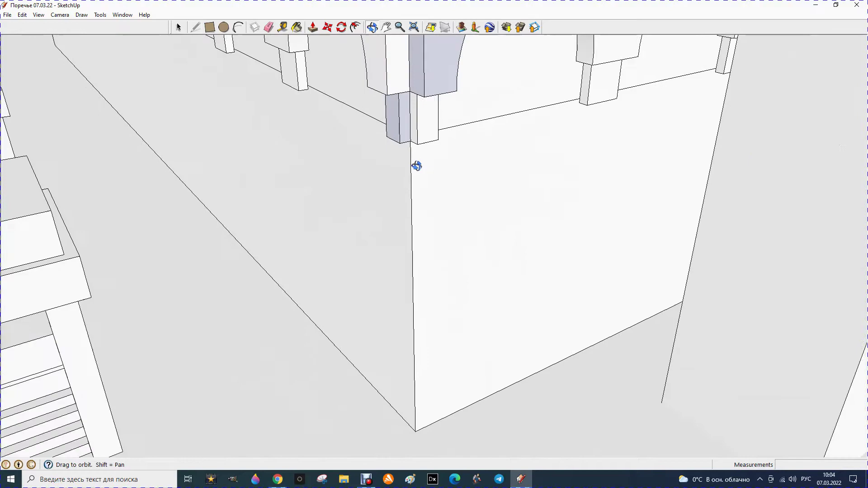
scroll(415, 165, "down", 1)
scroll(414, 165, "down", 1)
scroll(417, 168, "down", 1)
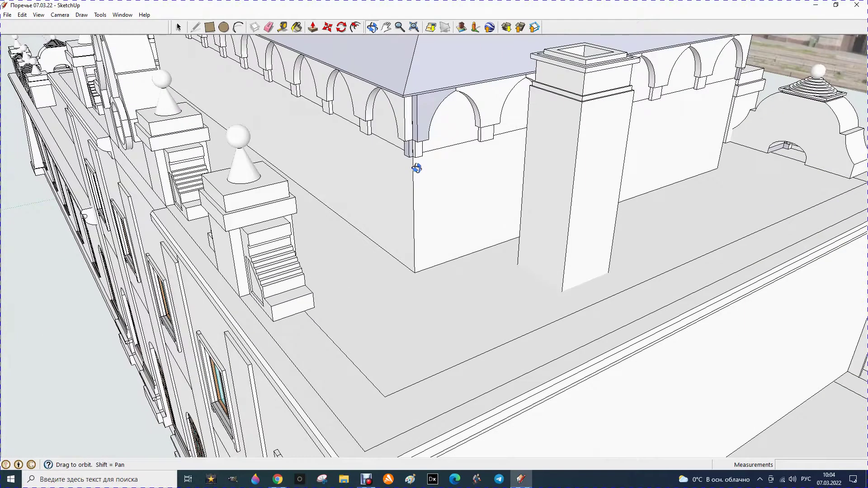
scroll(416, 158, "up", 1)
scroll(415, 159, "up", 1)
scroll(413, 161, "up", 2)
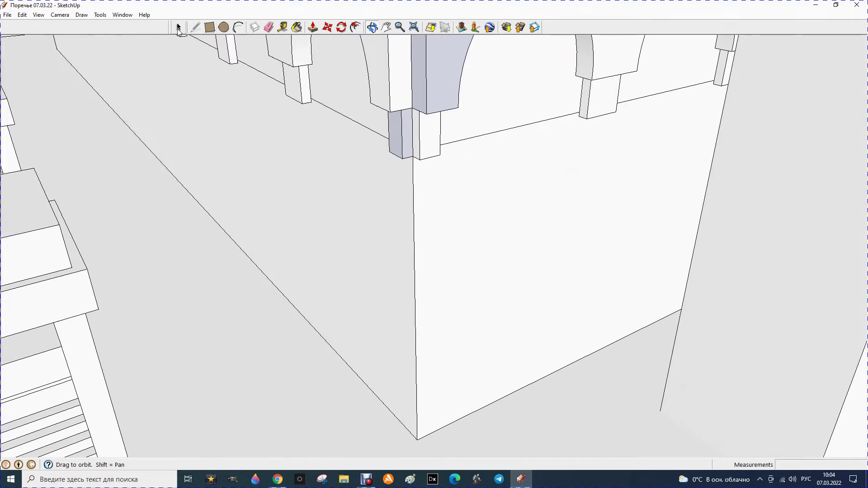
Step: Shift the bracket piece at the wall corner to a new position
left_click(179, 29)
left_click(433, 146)
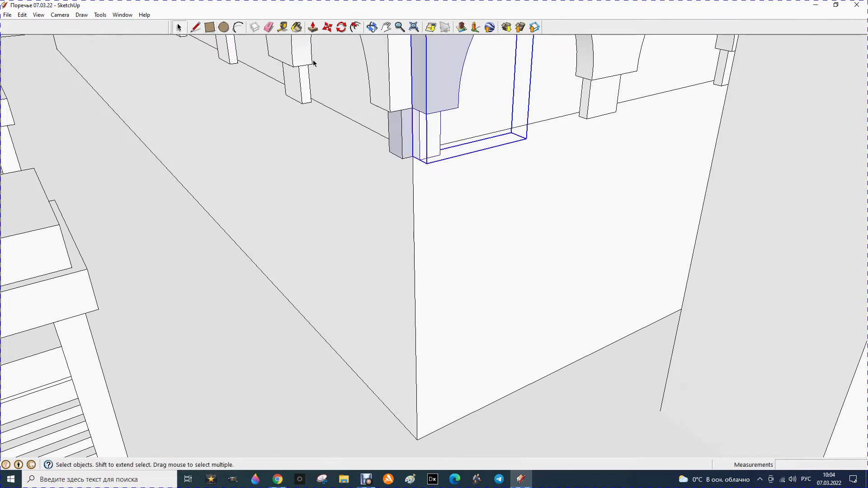
left_click(328, 28)
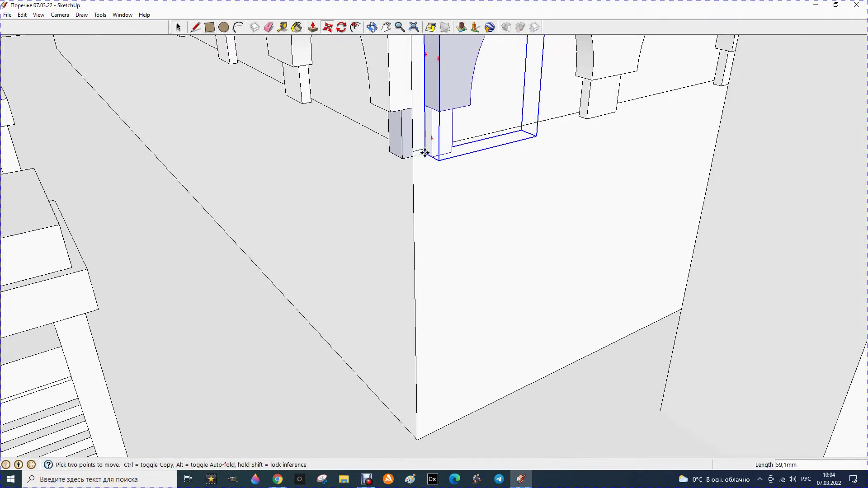
left_click(407, 158)
left_click(328, 28)
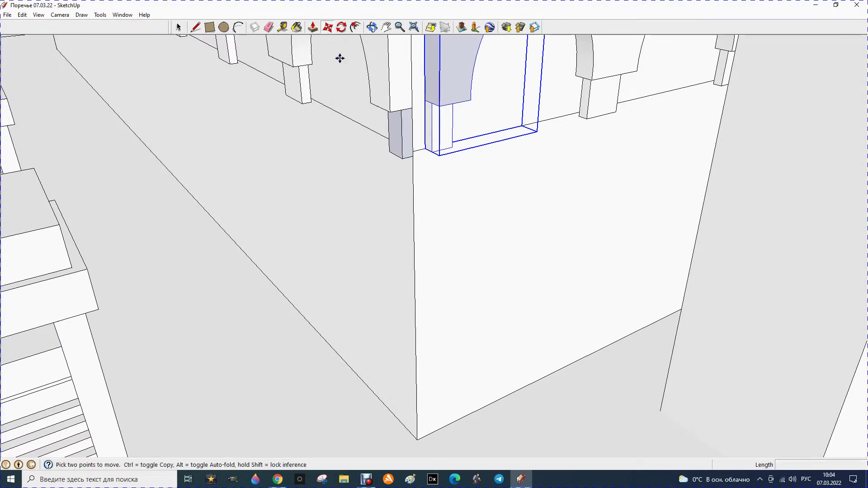
Step: Shift the column piece left of the corner about 20 mm
left_click(176, 27)
left_click(404, 157)
left_click(328, 29)
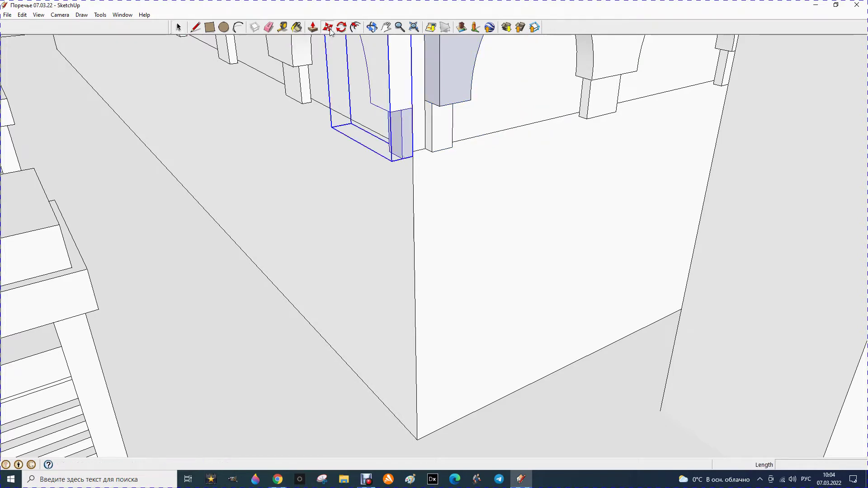
left_click(414, 157)
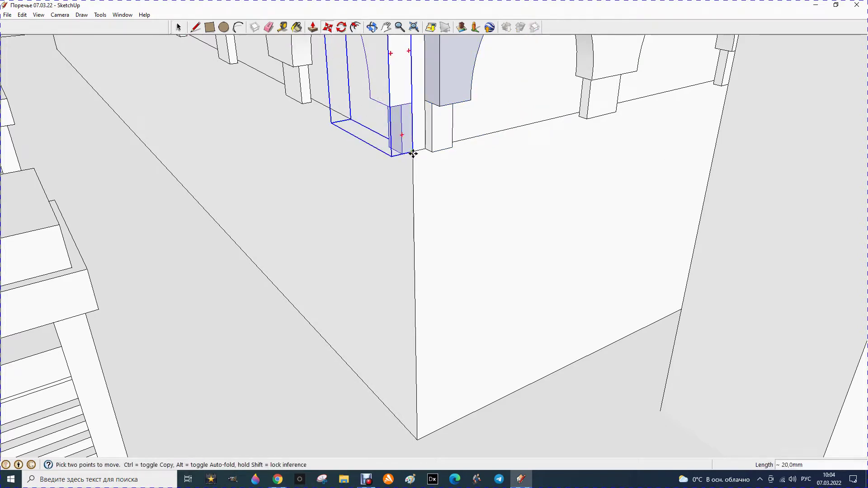
scroll(398, 167, "down", 2)
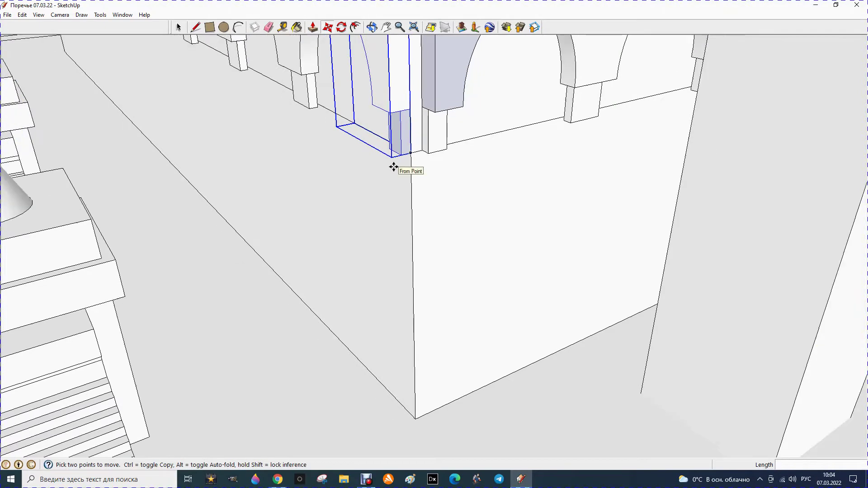
scroll(445, 178, "down", 2)
scroll(444, 194, "down", 2)
scroll(445, 194, "down", 2)
scroll(445, 195, "down", 2)
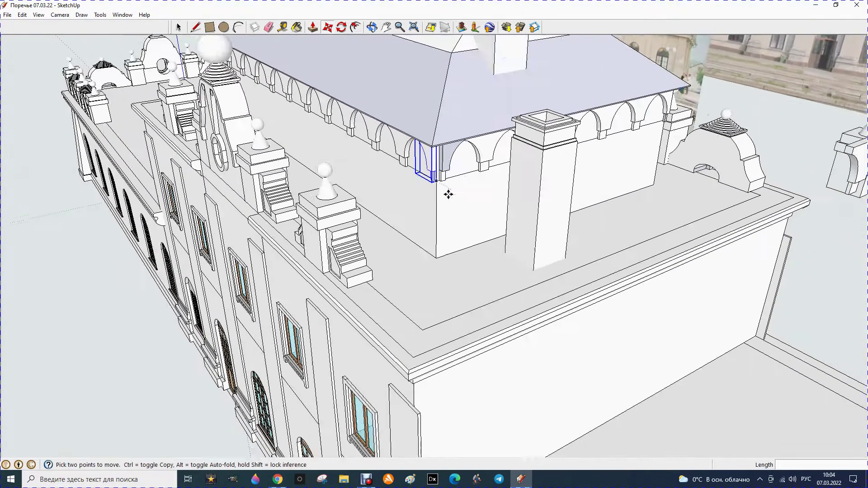
scroll(445, 195, "down", 1)
scroll(729, 89, "up", 5)
scroll(595, 163, "up", 2)
scroll(595, 163, "up", 2)
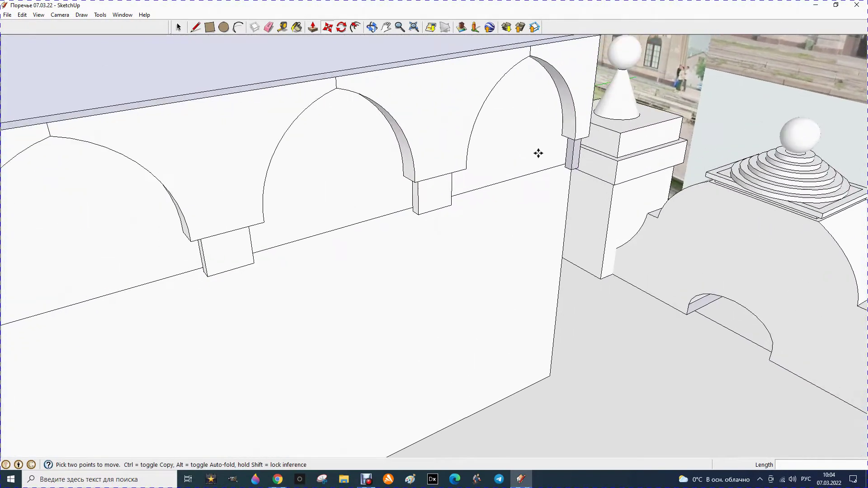
Step: Shift the arch piece beside the pillar 20 mm up-right
left_click(177, 32)
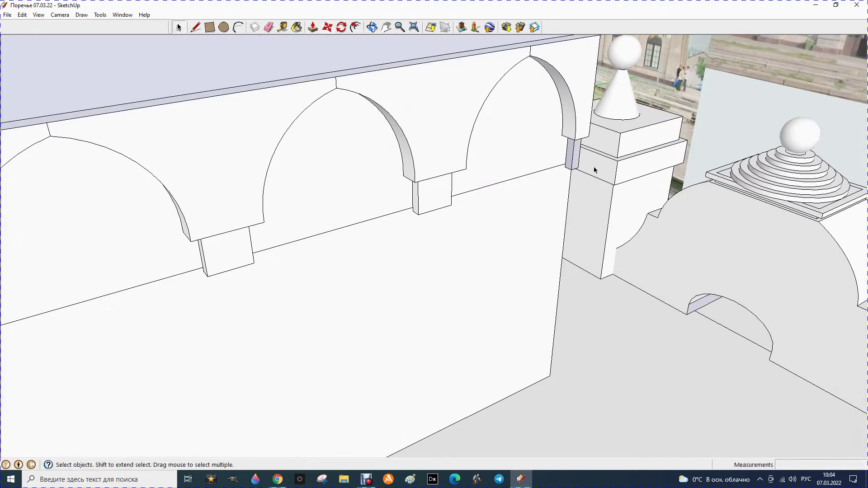
left_click(571, 163)
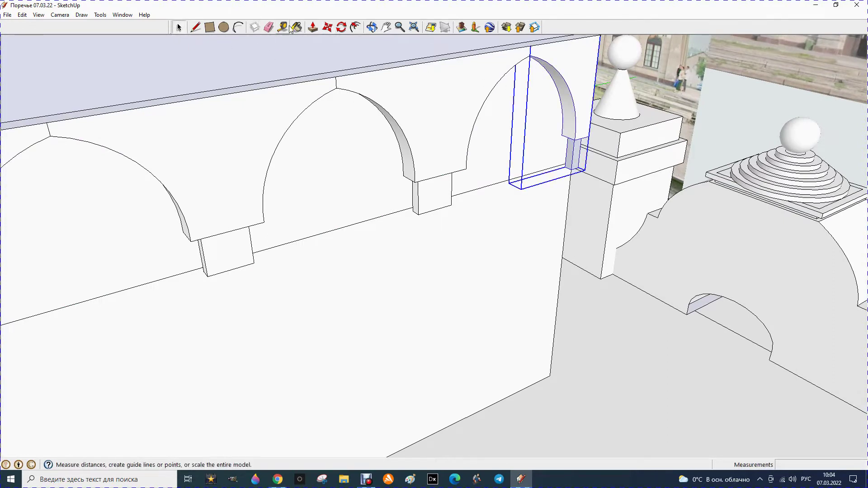
left_click(326, 27)
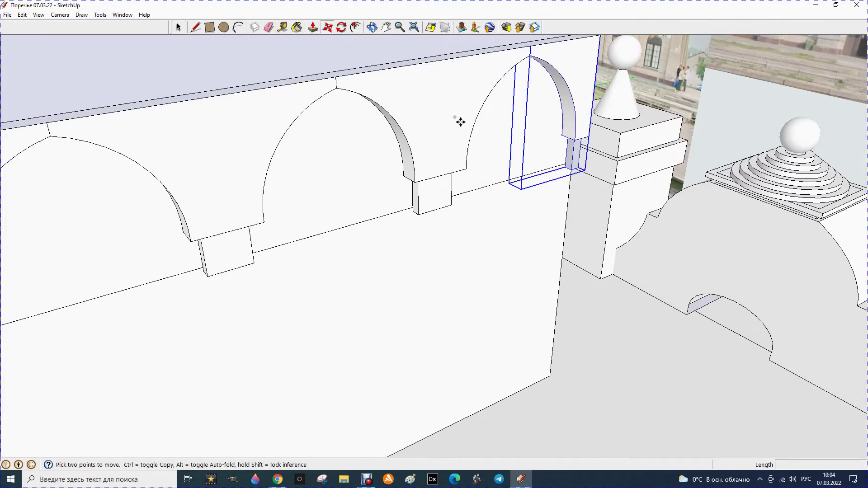
left_click(568, 168)
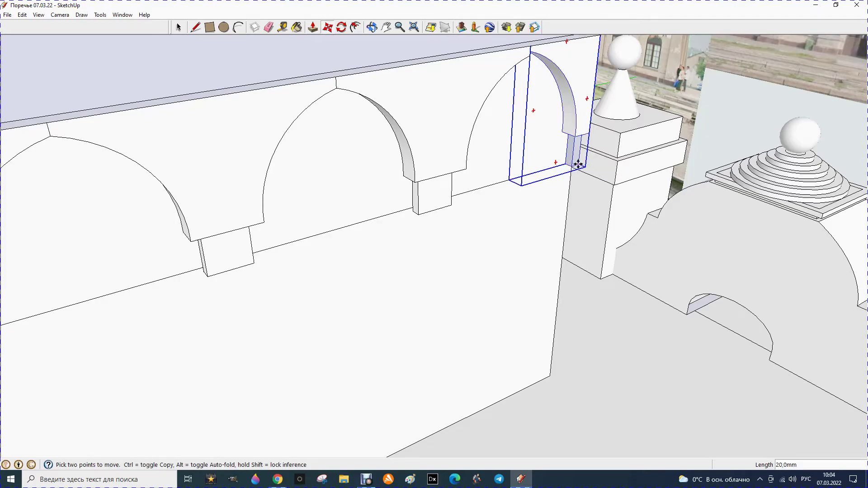
scroll(577, 165, "down", 5)
middle_click_drag(613, 140, 610, 153)
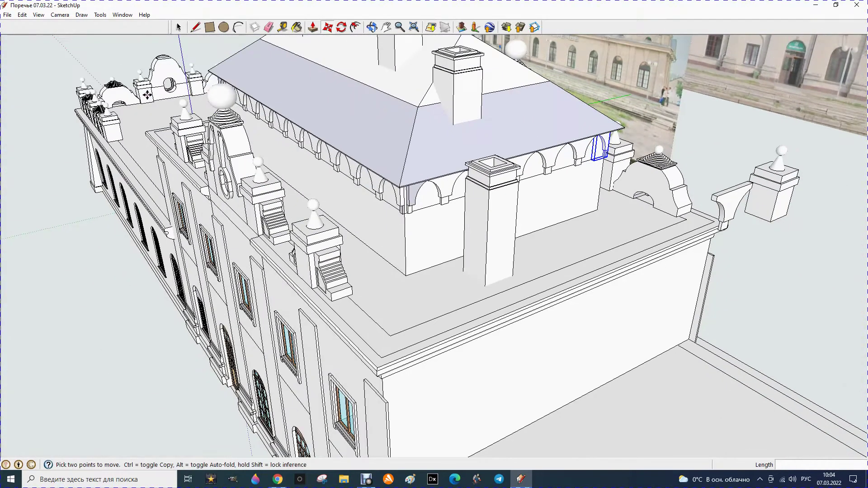
scroll(147, 94, "up", 3)
scroll(182, 94, "up", 3)
scroll(350, 121, "up", 3)
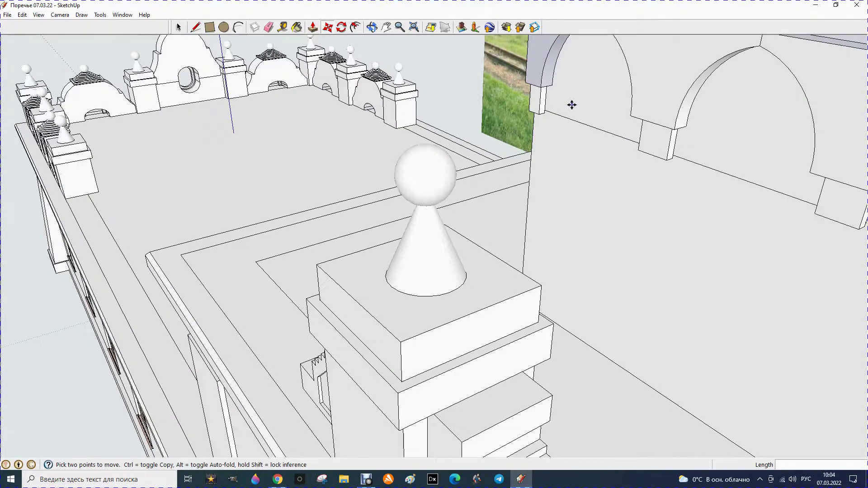
scroll(552, 103, "up", 2)
Step: Move the arcade corner pillar piece up exactly 20 mm
key("space")
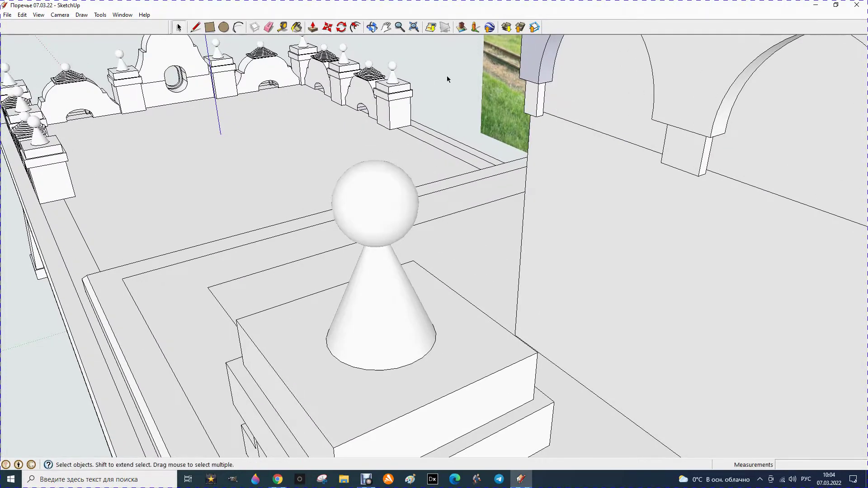
left_click(532, 109)
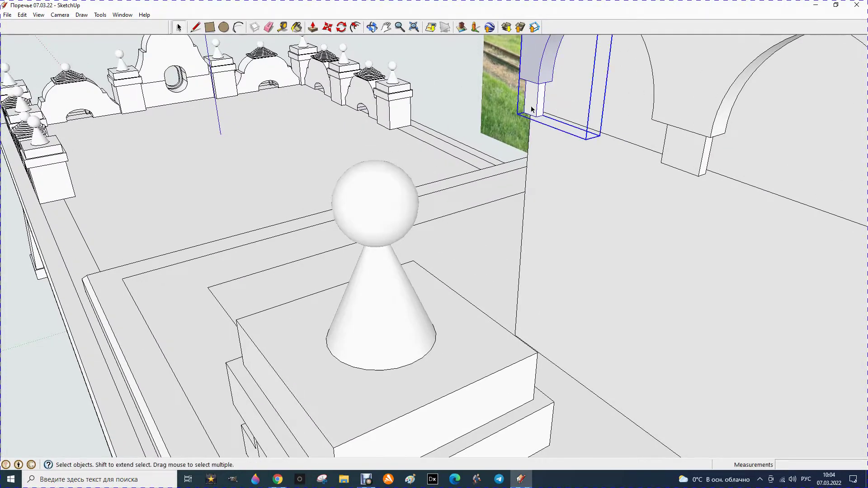
left_click(328, 27)
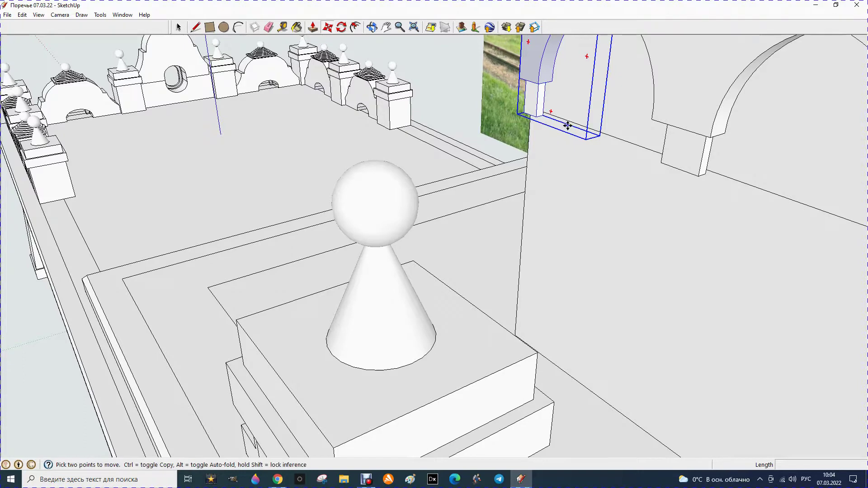
left_click(542, 116)
type("20")
key("Return")
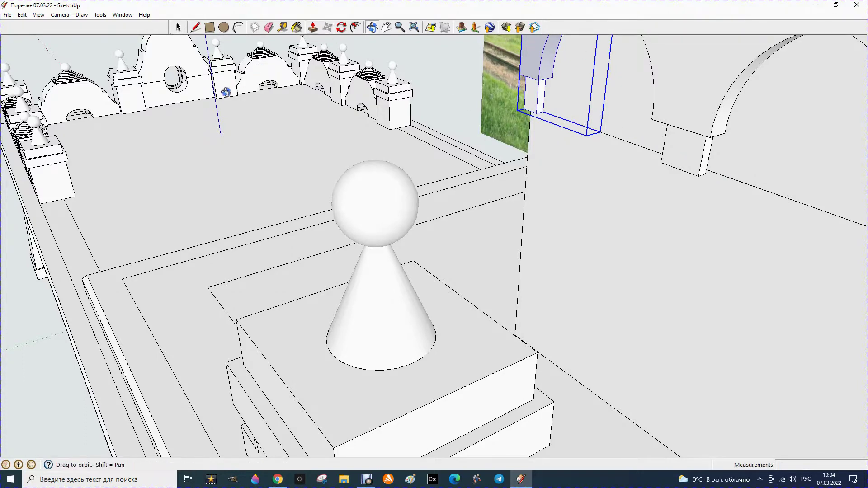
Step: Draw a diagonal edge from an upper-block wall corner to the parapet's outer roof corner
middle_click_drag(250, 120, 254, 121)
scroll(253, 121, "down", 3)
scroll(252, 120, "down", 2)
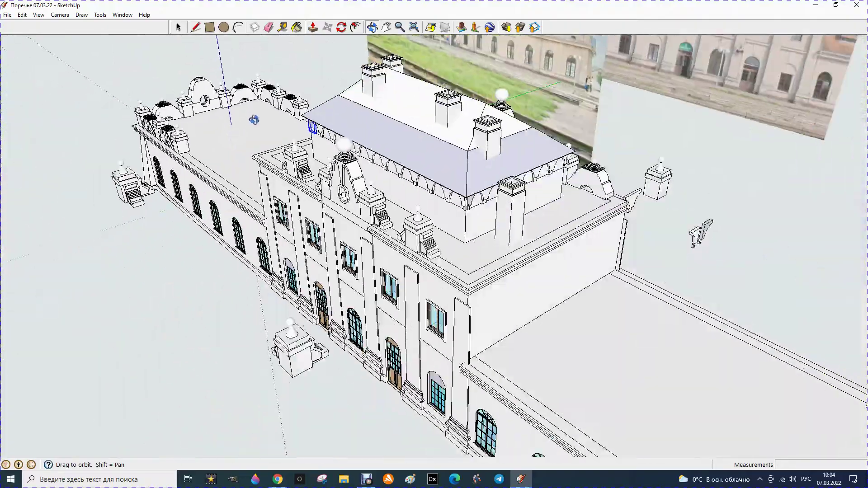
scroll(267, 139, "up", 1)
scroll(577, 151, "up", 2)
scroll(578, 151, "down", 2)
middle_click_drag(635, 125, 169, 132)
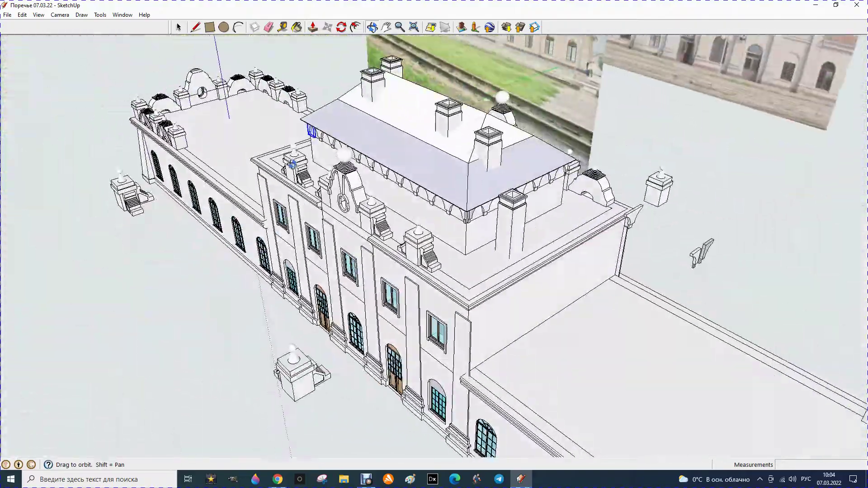
scroll(169, 132, "up", 1)
scroll(283, 177, "up", 2)
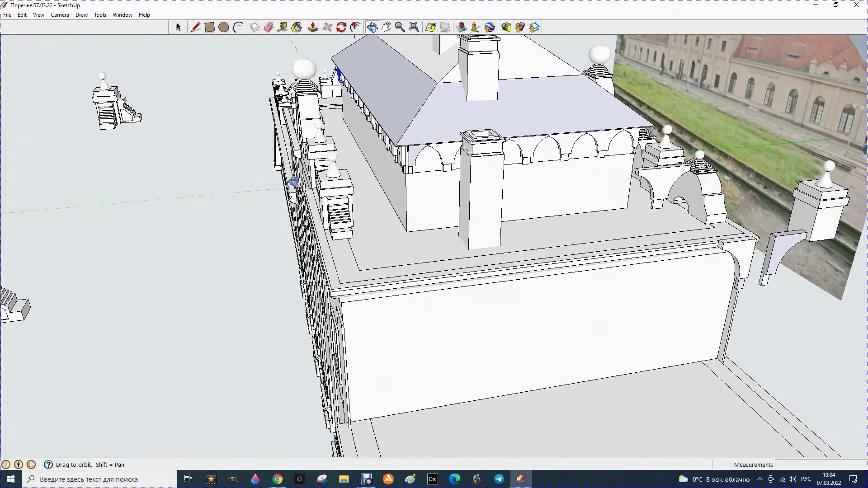
left_click(196, 27)
scroll(407, 176, "up", 2)
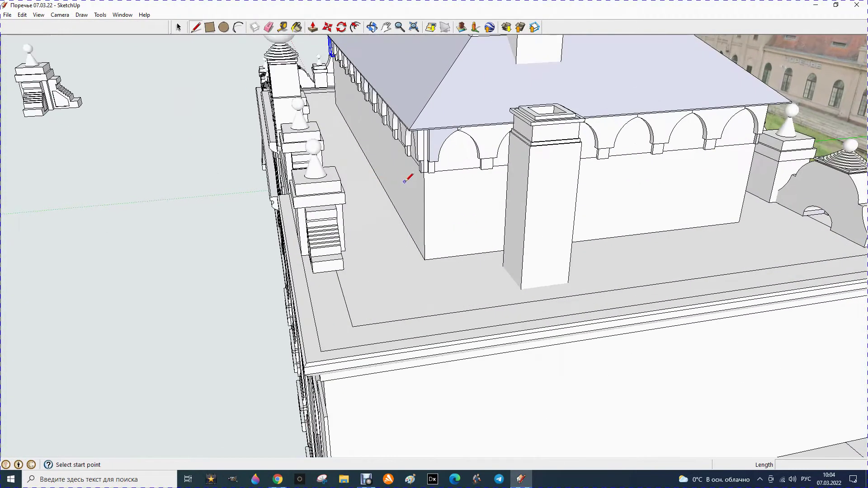
scroll(413, 181, "up", 1)
scroll(413, 181, "up", 1)
left_click(441, 162)
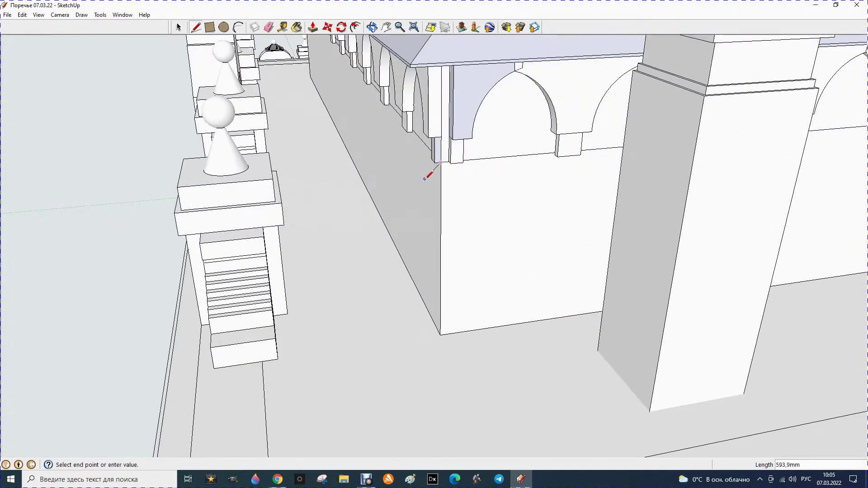
scroll(427, 174, "down", 2)
scroll(416, 180, "down", 1)
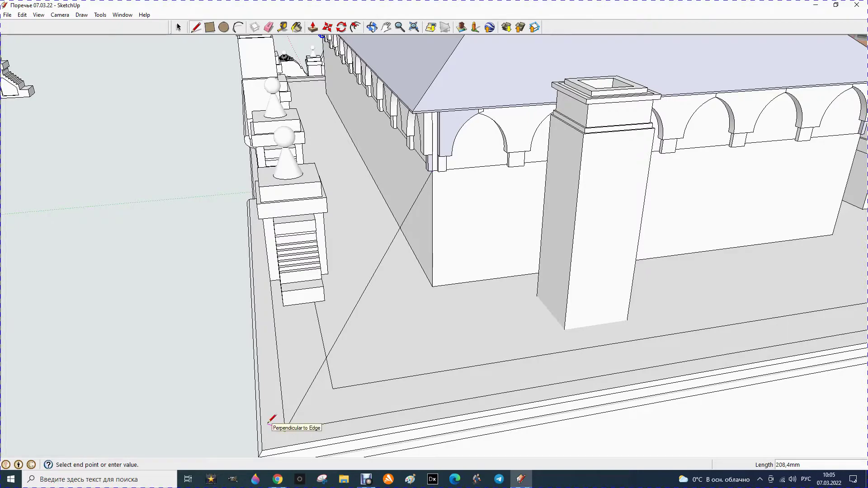
left_click(269, 422)
scroll(249, 407, "down", 2)
scroll(151, 355, "down", 3)
scroll(682, 329, "up", 2)
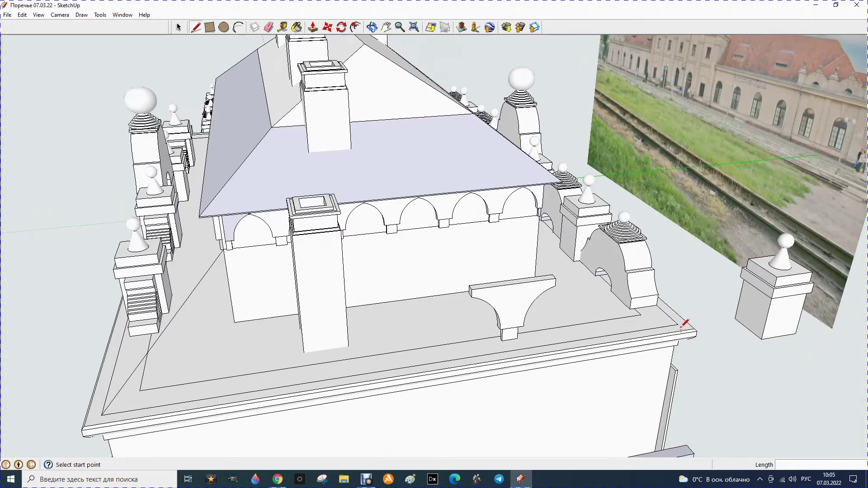
scroll(551, 247, "up", 2)
scroll(548, 221, "up", 2)
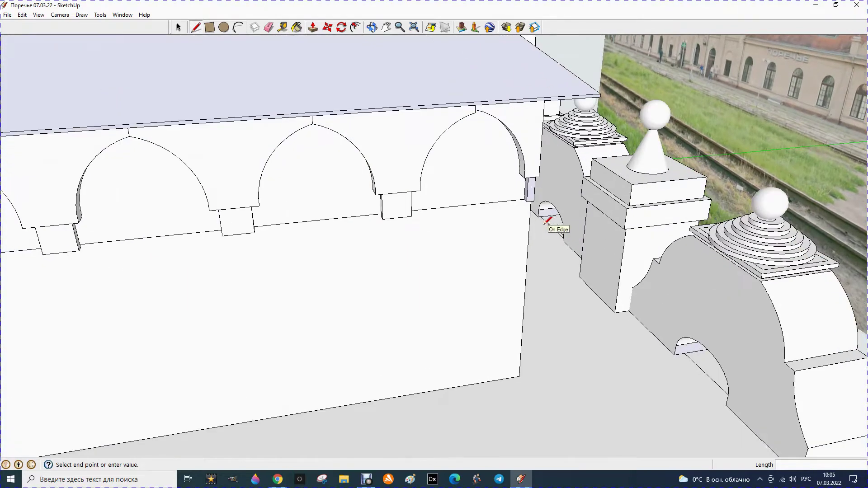
scroll(550, 217, "up", 2)
scroll(527, 215, "up", 1)
Step: Tilt the view and draw a corner edge line from the parapet corner
left_click(372, 27)
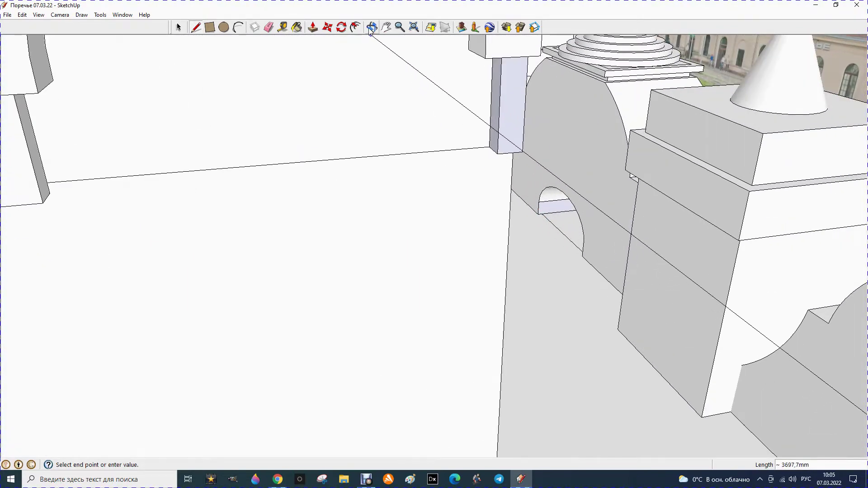
mouse_move(494, 201)
left_mouse_down()
mouse_move(496, 72)
mouse_move(284, 65)
left_mouse_up()
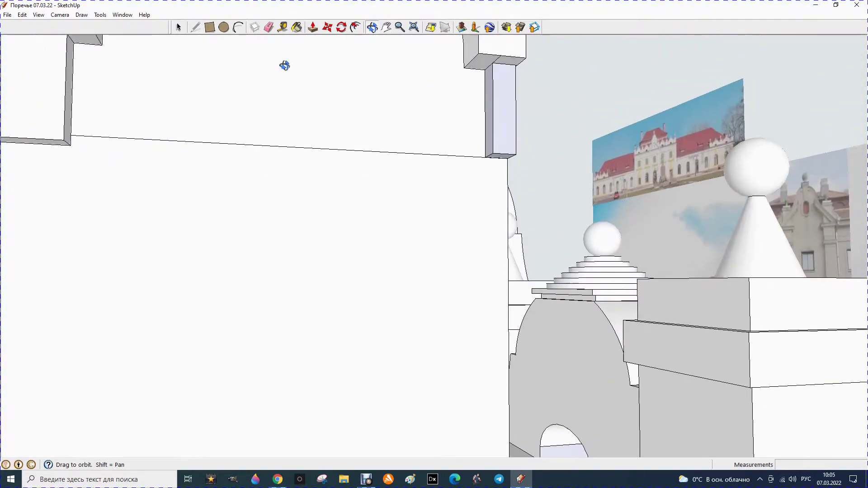
left_click(196, 29)
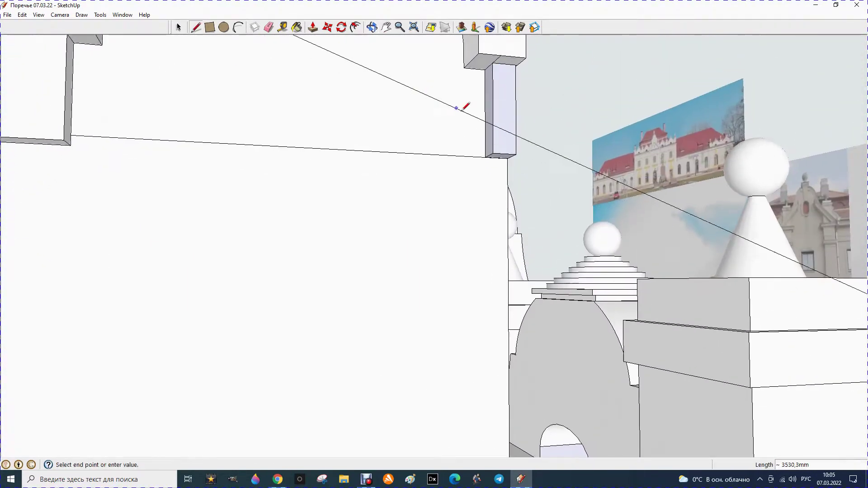
left_click(509, 158)
mouse_move(509, 159)
middle_mouse_down()
mouse_move(494, 171)
mouse_move(579, 196)
mouse_move(572, 198)
middle_mouse_up()
scroll(570, 199, "down", 5)
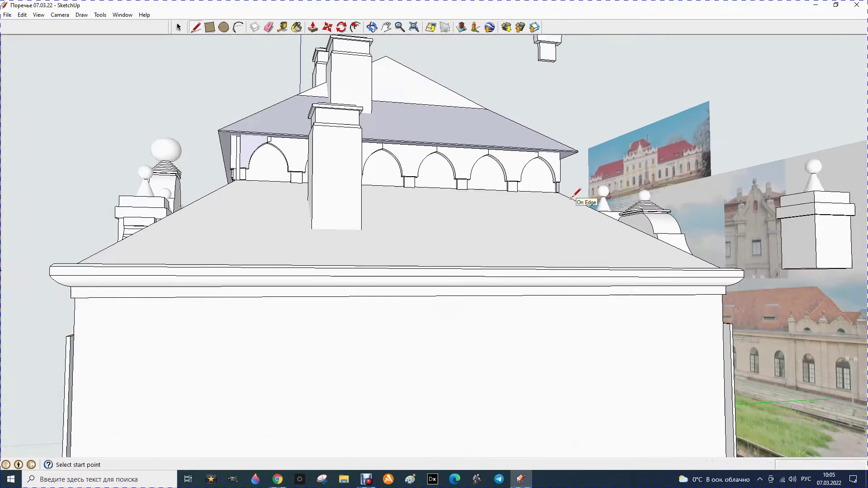
Step: Draw an edge from the flat roof's corner up to the upper block's wall corner
left_click(372, 26)
mouse_move(223, 174)
left_mouse_down()
mouse_move(358, 225)
mouse_move(574, 240)
mouse_move(734, 202)
mouse_move(726, 217)
mouse_move(775, 231)
mouse_move(665, 267)
left_mouse_up()
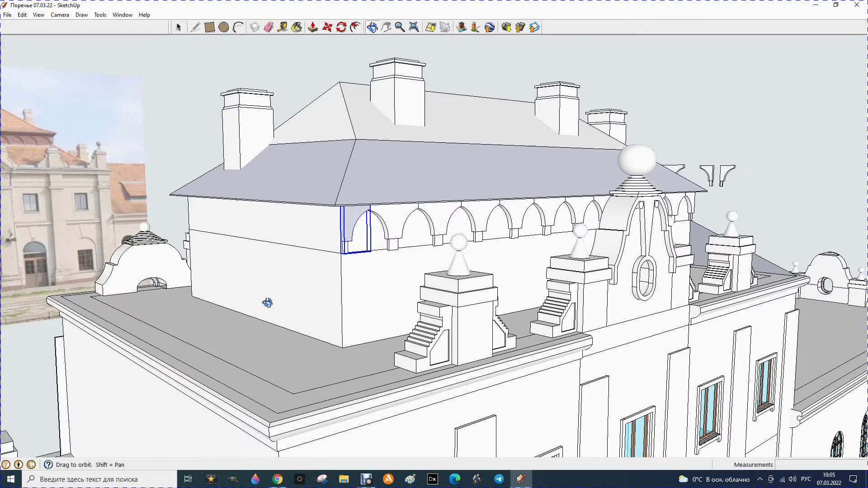
left_click(193, 28)
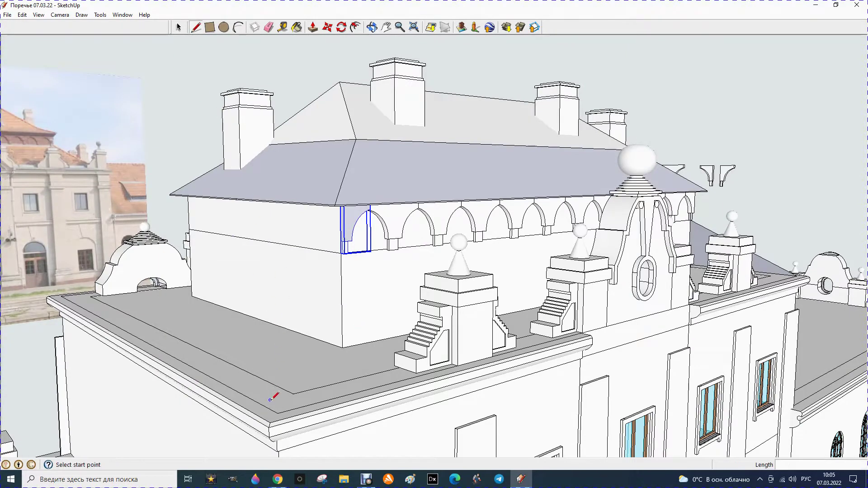
left_click(278, 412)
scroll(342, 260, "up", 2)
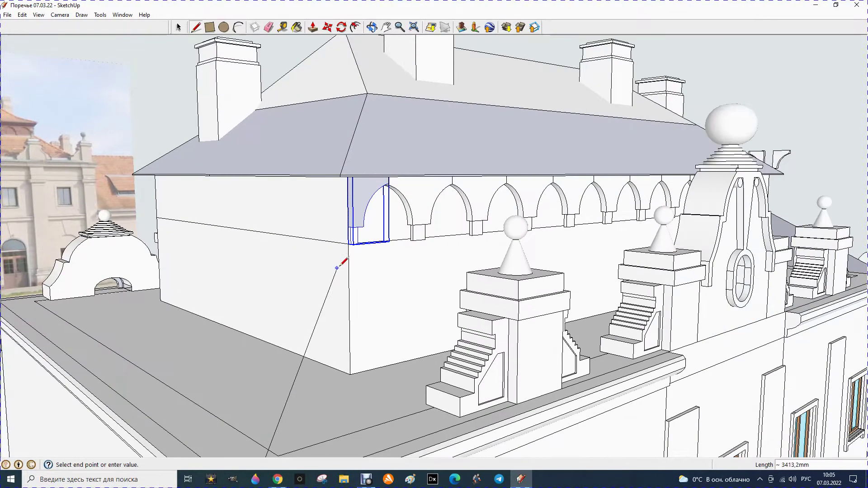
scroll(340, 249, "up", 2)
scroll(340, 249, "up", 2)
left_click(359, 234)
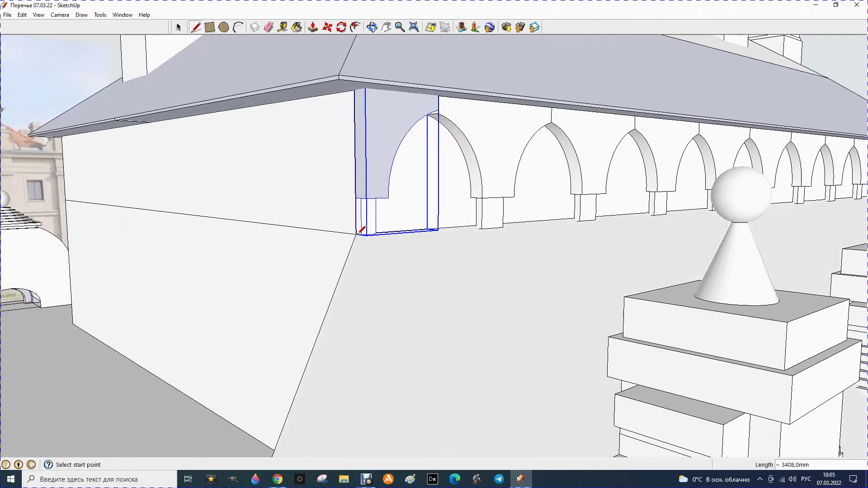
scroll(470, 235, "down", 2)
scroll(473, 235, "down", 2)
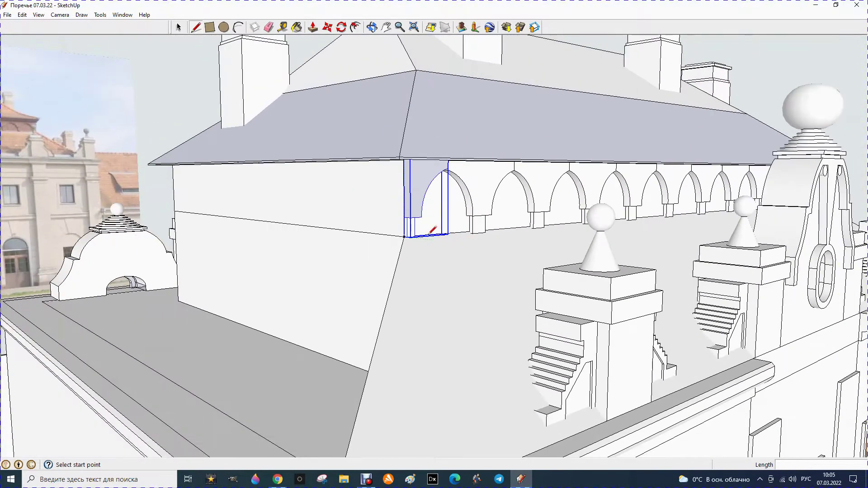
Step: Add the 3408 mm edge at the building's other corner, closing a roof face
left_click(375, 26)
left_click_drag(193, 246, 367, 296)
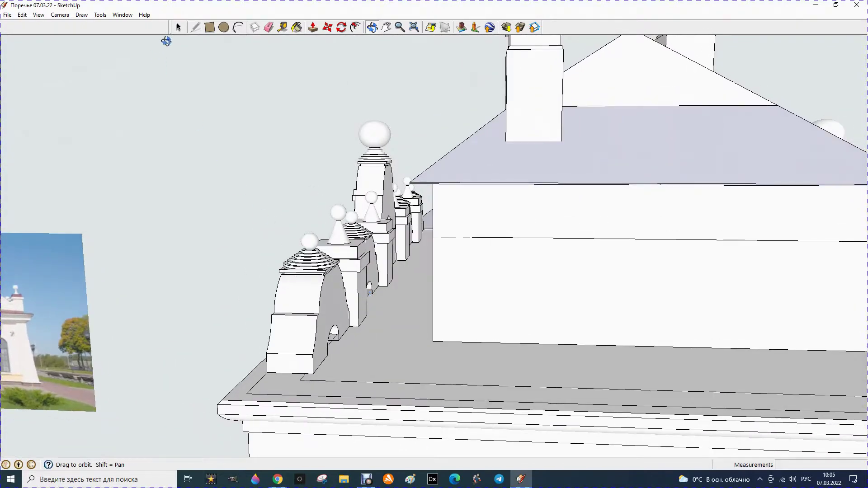
left_click(196, 27)
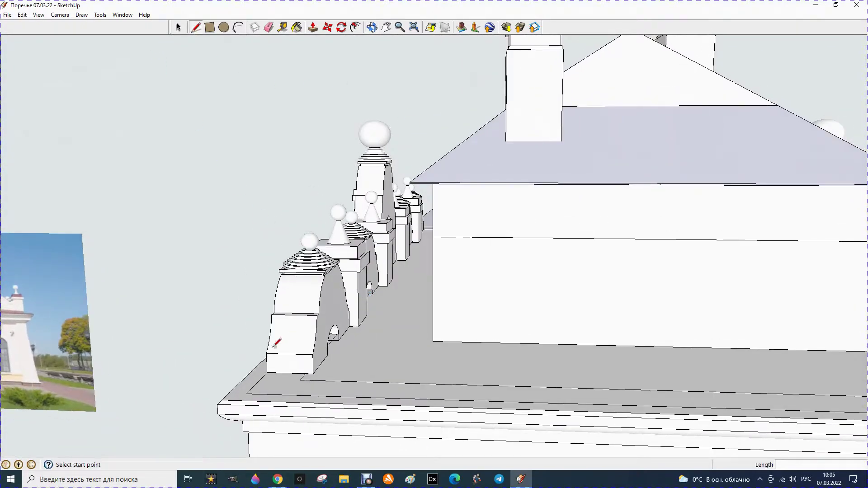
left_click(434, 236)
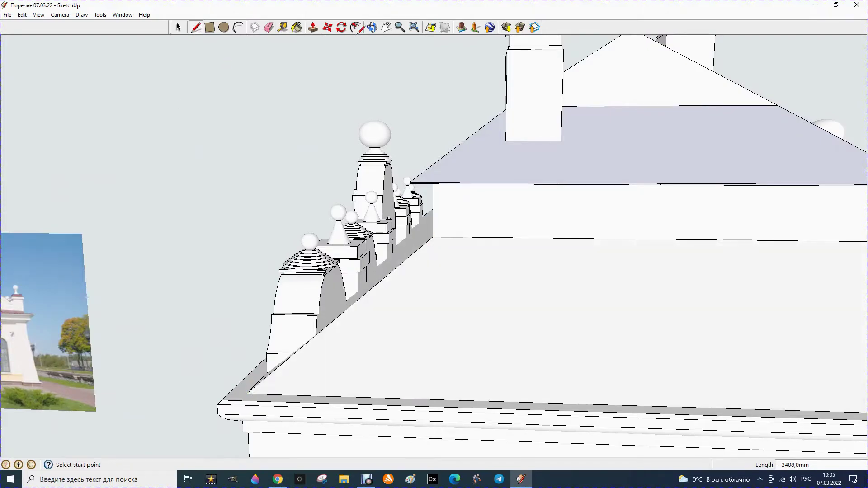
left_click(371, 25)
left_click_drag(361, 113, 229, 167)
mouse_move(369, 227)
left_mouse_down()
mouse_move(394, 261)
mouse_move(208, 248)
mouse_move(207, 233)
mouse_move(264, 226)
left_mouse_up()
scroll(264, 226, "down", 2)
scroll(265, 227, "down", 2)
scroll(264, 226, "down", 2)
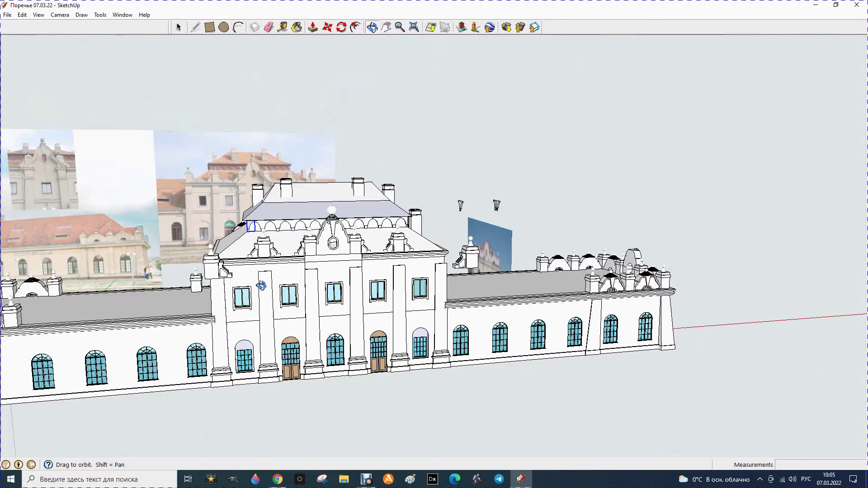
Step: Move the loose pillar ornament from the roof onto the cornice corner
mouse_move(257, 288)
left_mouse_down()
mouse_move(252, 259)
mouse_move(320, 326)
mouse_move(463, 334)
left_mouse_up()
mouse_move(199, 314)
left_mouse_down()
mouse_move(317, 335)
mouse_move(357, 325)
mouse_move(429, 334)
mouse_move(532, 381)
left_mouse_up()
scroll(532, 381, "up", 2)
scroll(532, 382, "up", 4)
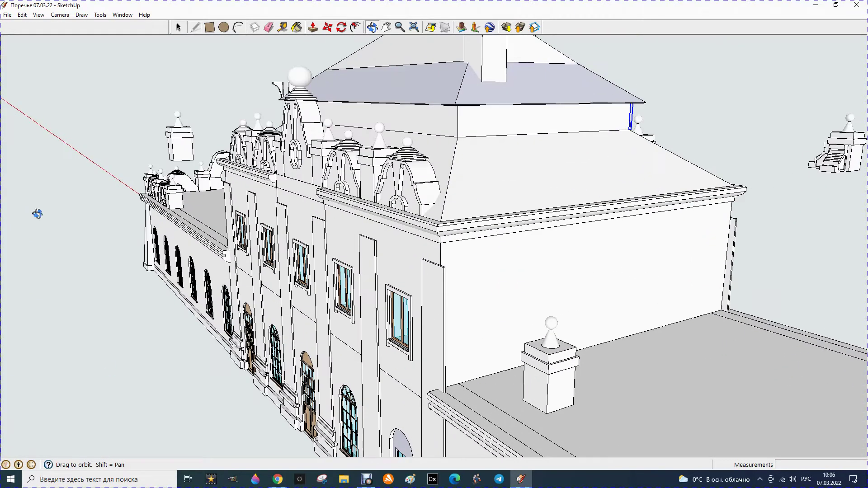
left_click(178, 27)
left_click(545, 403)
left_click(329, 27)
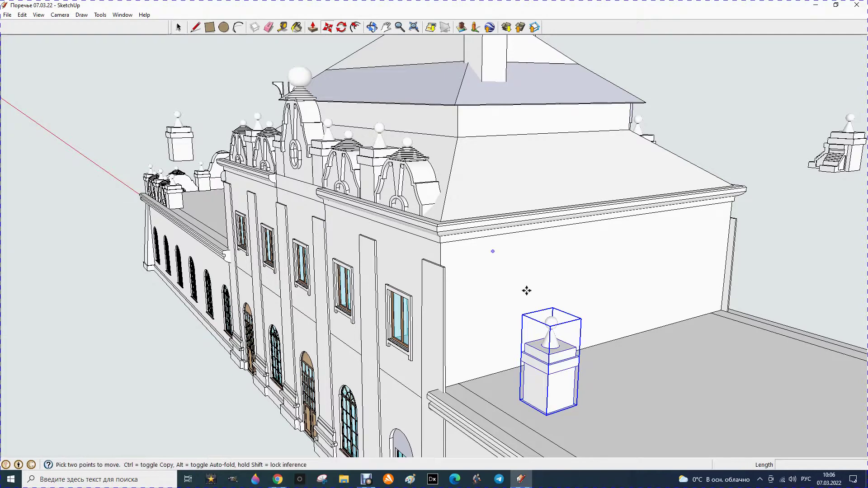
left_click(549, 414)
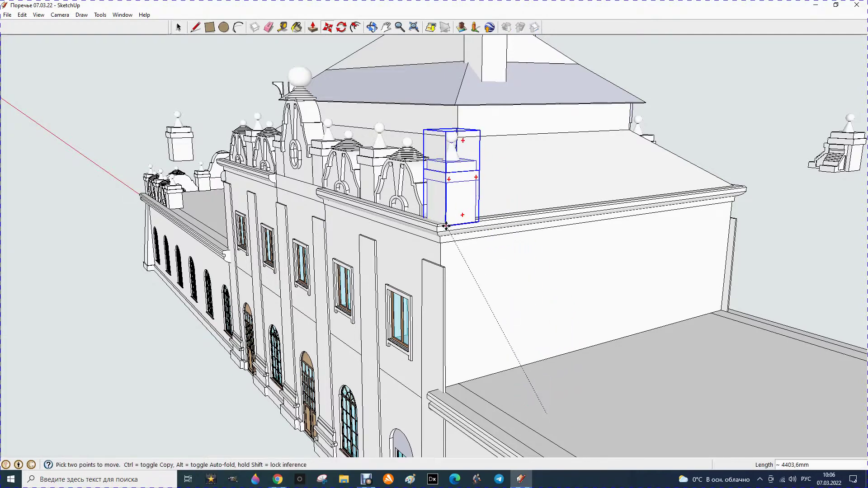
scroll(433, 214, "up", 1)
scroll(432, 214, "up", 1)
scroll(439, 225, "up", 1)
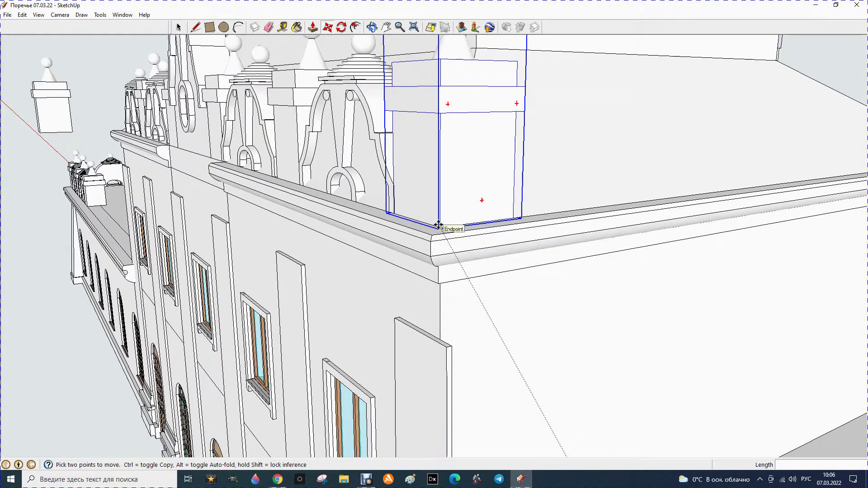
left_click(439, 224)
Step: Inspect the placed pillar around the corner and nudge it from its base corner
left_click(372, 29)
left_click_drag(164, 189, 216, 195)
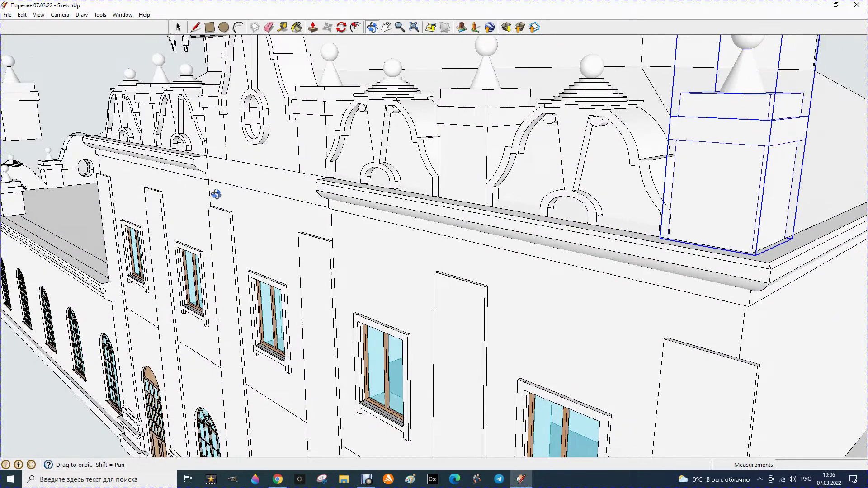
scroll(174, 203, "down", 3)
left_click_drag(493, 227, 568, 240)
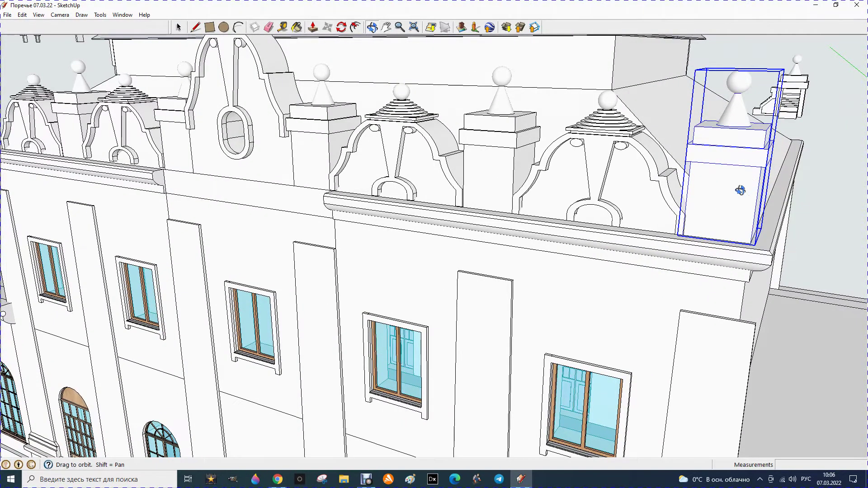
scroll(737, 202, "up", 2)
scroll(719, 224, "up", 2)
scroll(690, 240, "up", 2)
scroll(660, 257, "up", 2)
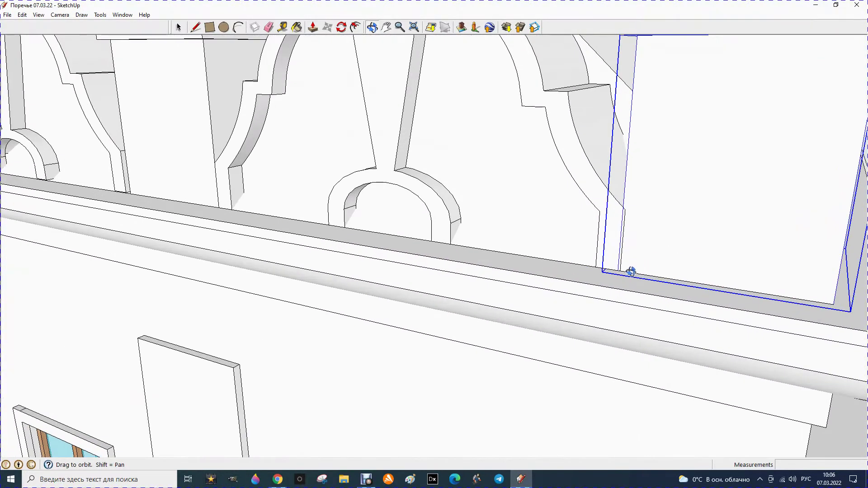
scroll(638, 270, "up", 2)
scroll(626, 271, "up", 2)
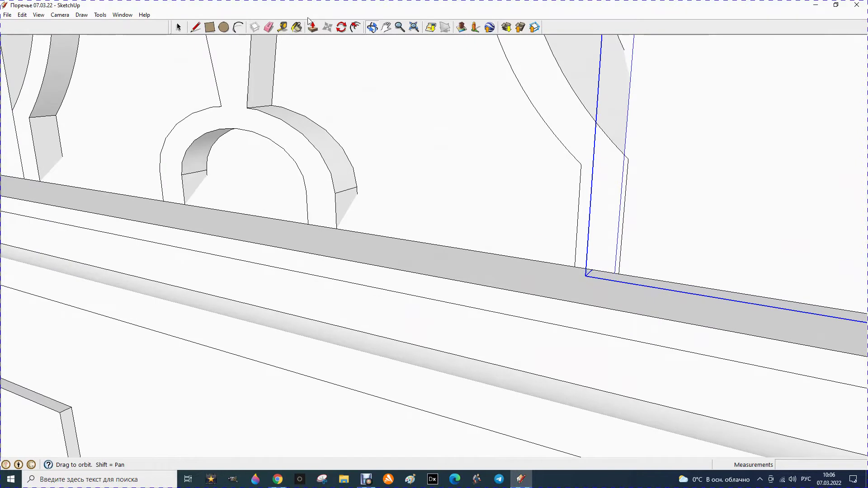
left_click(327, 28)
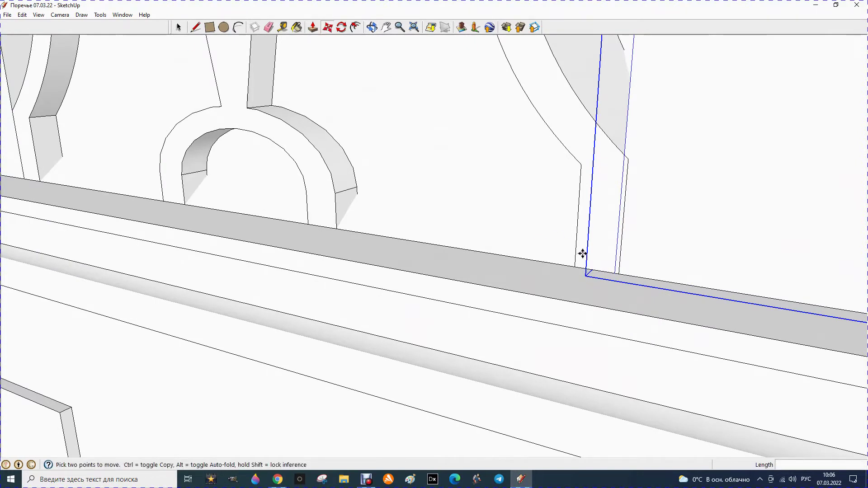
left_click(614, 273)
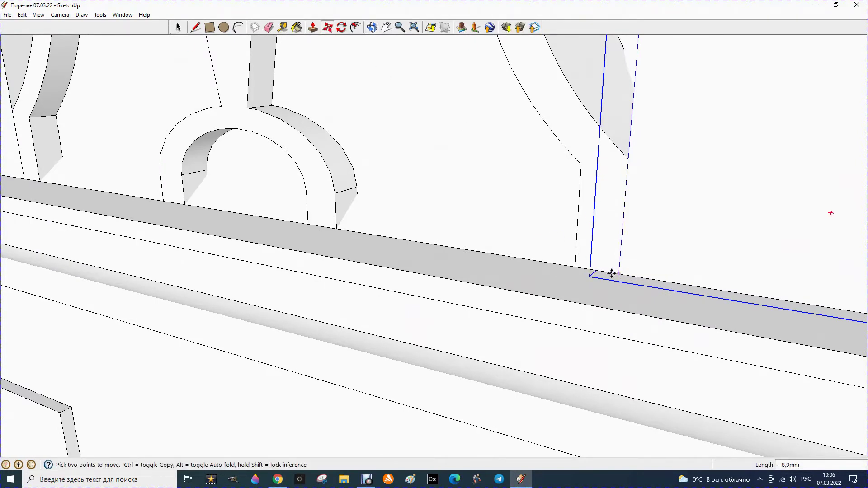
scroll(588, 262, "down", 1)
scroll(552, 223, "down", 1)
scroll(561, 217, "down", 1)
scroll(601, 208, "down", 2)
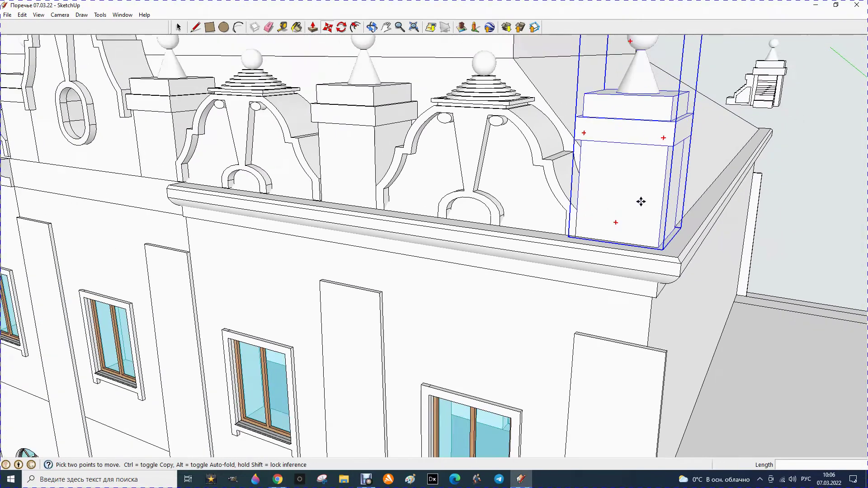
scroll(651, 194, "down", 2)
scroll(651, 158, "down", 2)
scroll(651, 172, "down", 1)
scroll(302, 149, "up", 1)
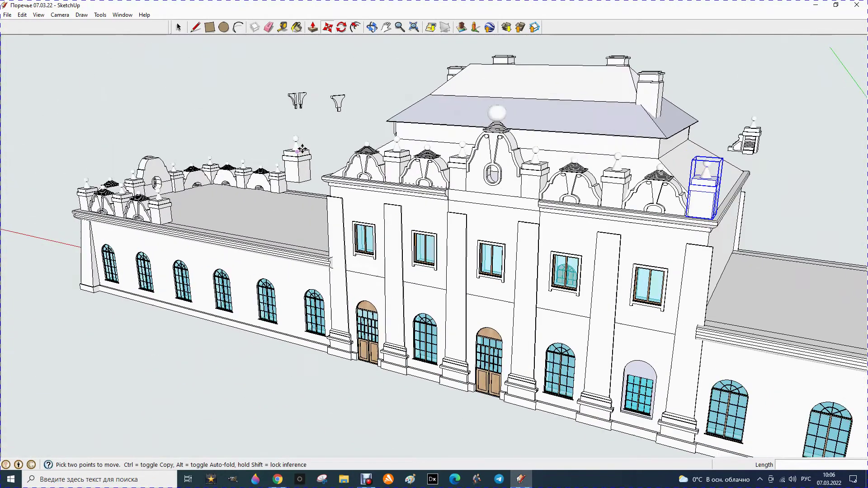
scroll(299, 156, "up", 3)
scroll(292, 163, "up", 2)
Step: Move the pillar from the left wing's roof onto the cornice corner
key("space")
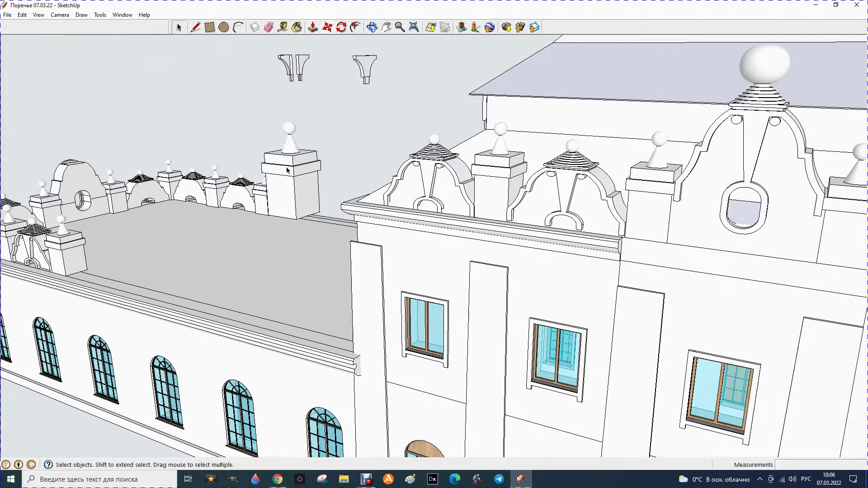
left_click(291, 188)
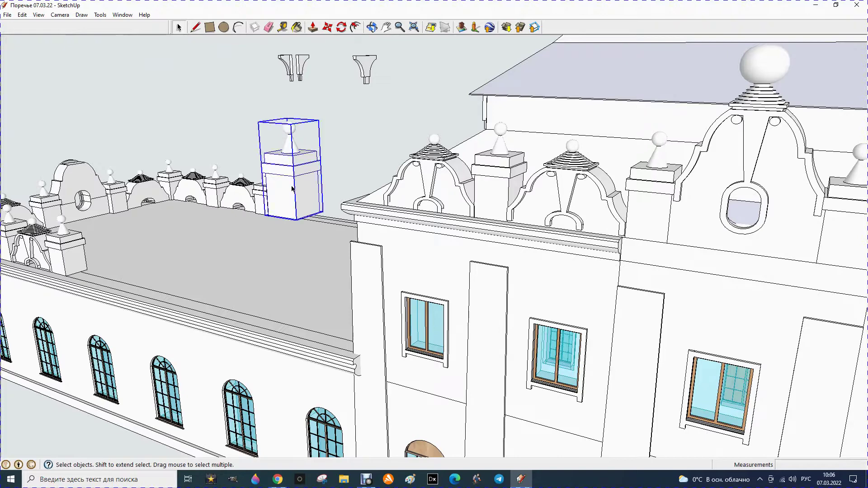
left_click(328, 27)
left_click(273, 214)
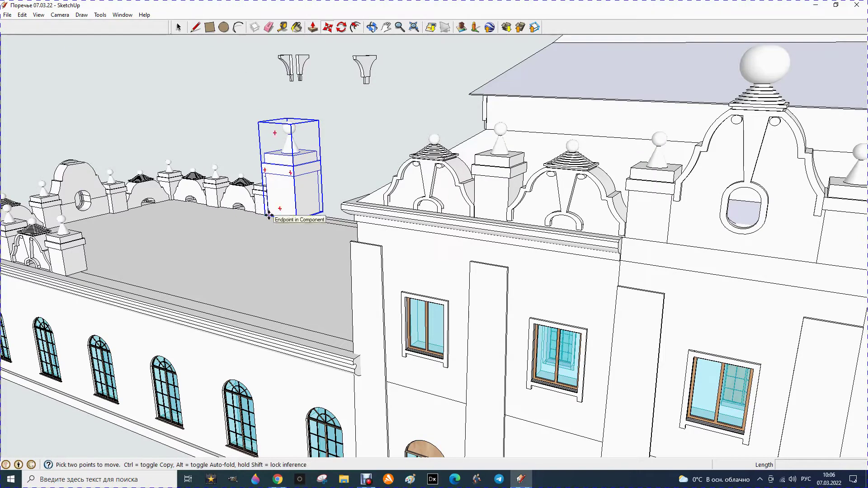
scroll(355, 204, "up", 2)
scroll(358, 205, "up", 3)
scroll(359, 205, "up", 2)
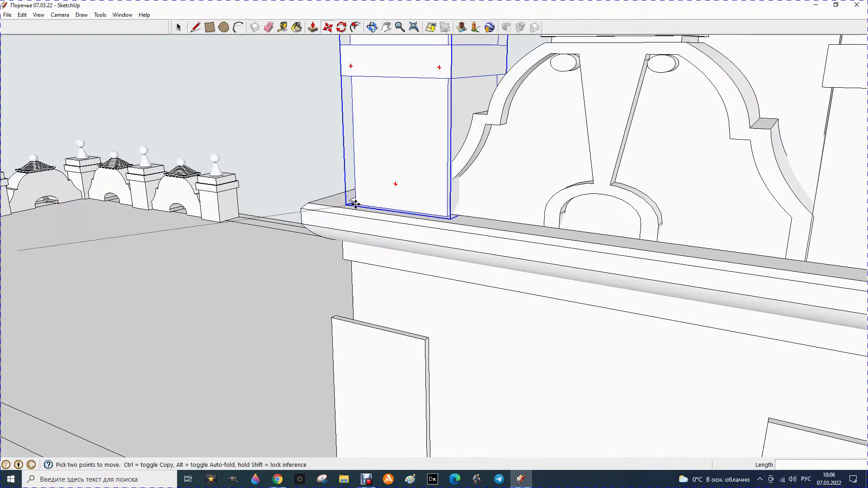
scroll(353, 202, "up", 2)
scroll(347, 199, "up", 2)
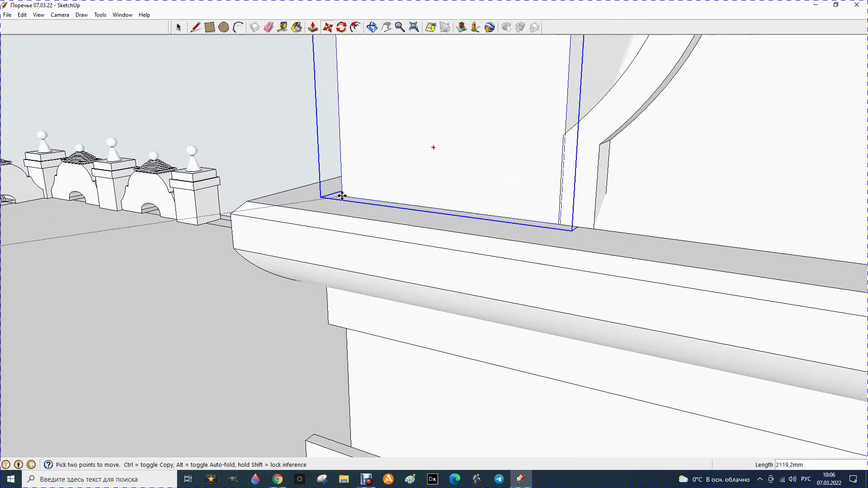
left_click(341, 195)
scroll(289, 203, "down", 2)
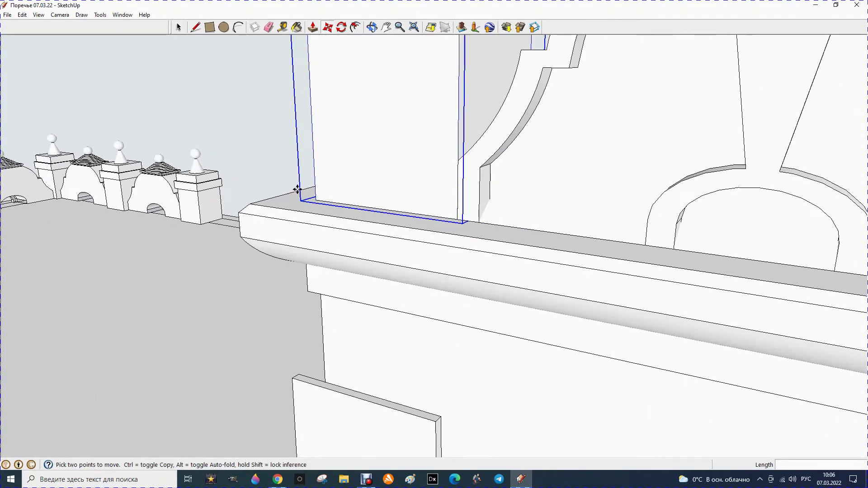
scroll(301, 189, "down", 2)
scroll(304, 194, "down", 3)
scroll(310, 201, "down", 1)
scroll(308, 199, "down", 2)
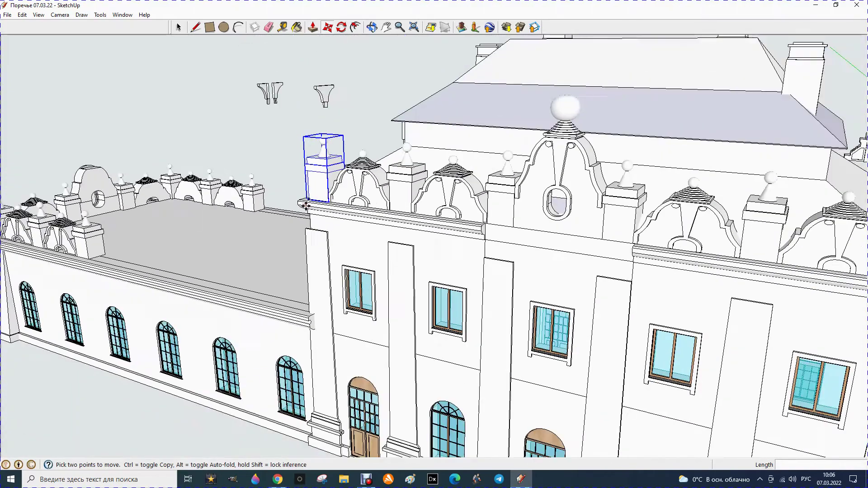
scroll(299, 191, "down", 1)
Step: Orbit over the building roof to a frontal view of the station facade
left_click(372, 27)
mouse_move(343, 145)
left_mouse_down()
mouse_move(256, 185)
mouse_move(4, 198)
left_mouse_up()
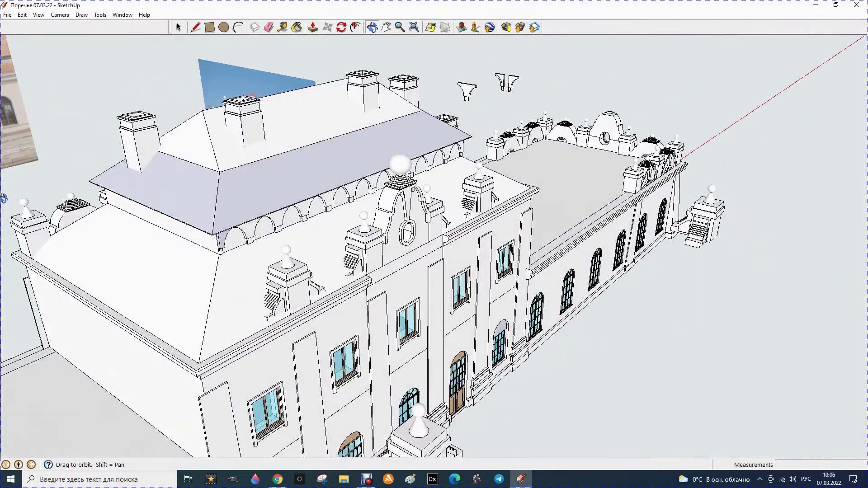
left_click_drag(371, 226, 494, 180)
mouse_move(488, 219)
left_mouse_down()
mouse_move(479, 368)
mouse_move(194, 345)
mouse_move(189, 363)
mouse_move(180, 344)
left_mouse_up()
left_click(179, 27)
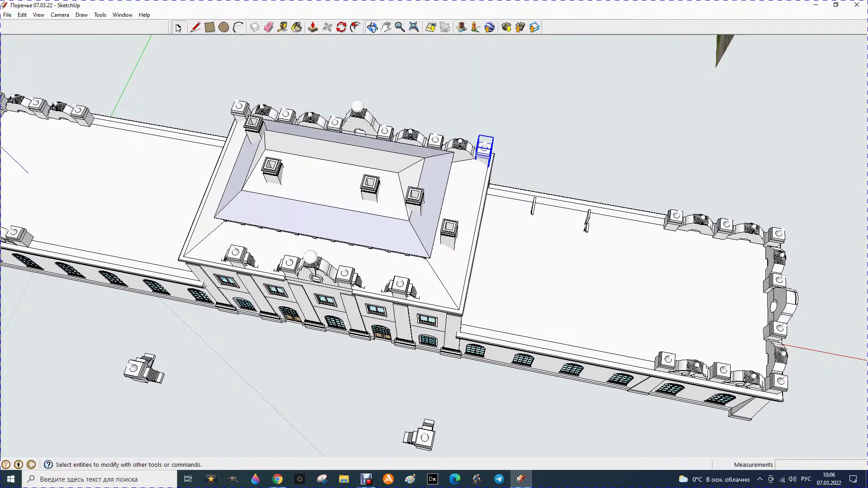
Step: Select the loose pedestal-with-steps ornament and turn the building to a frontal angle
left_click_drag(55, 335, 215, 408)
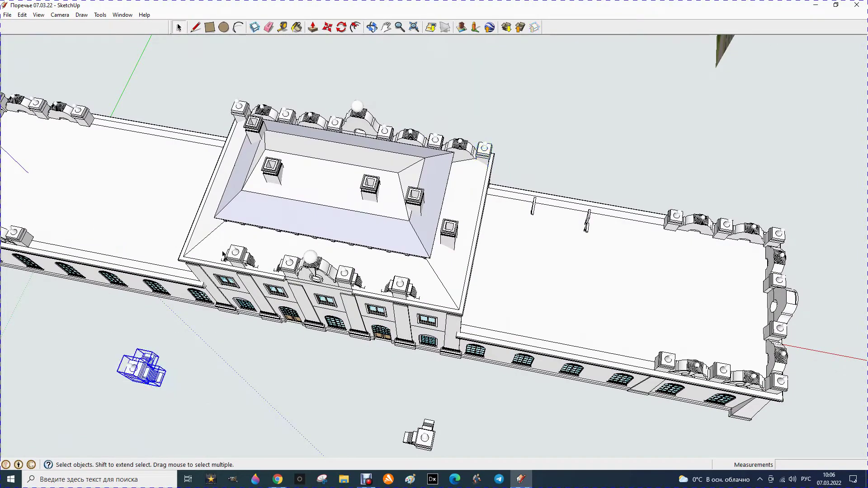
left_click(372, 27)
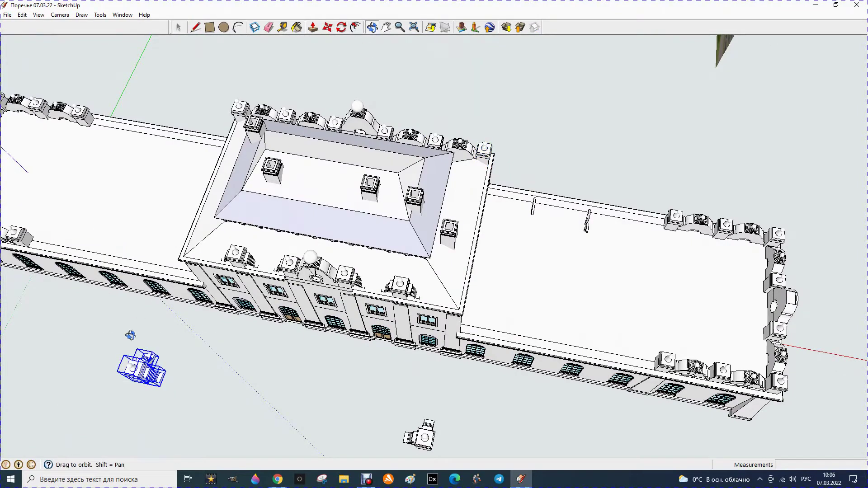
left_click_drag(122, 346, 523, 134)
left_click_drag(210, 178, 218, 176)
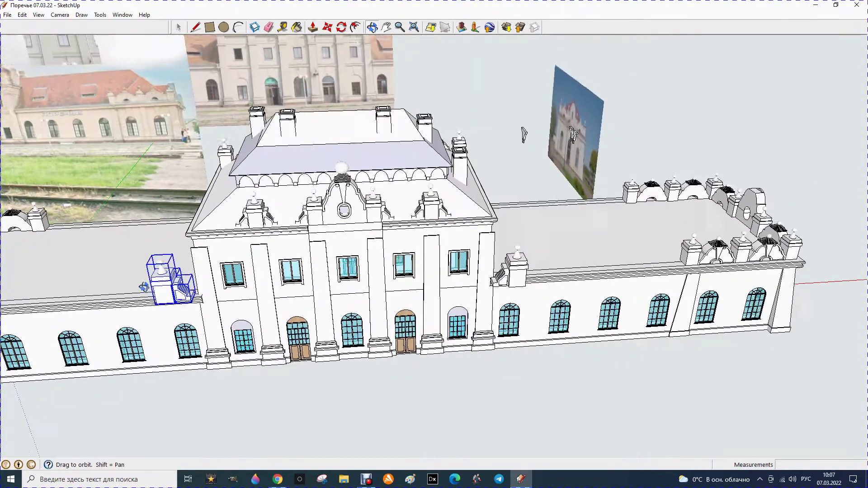
Step: Move the ornament by its bottom corner onto the left cornice corner of the parapet
left_click(326, 28)
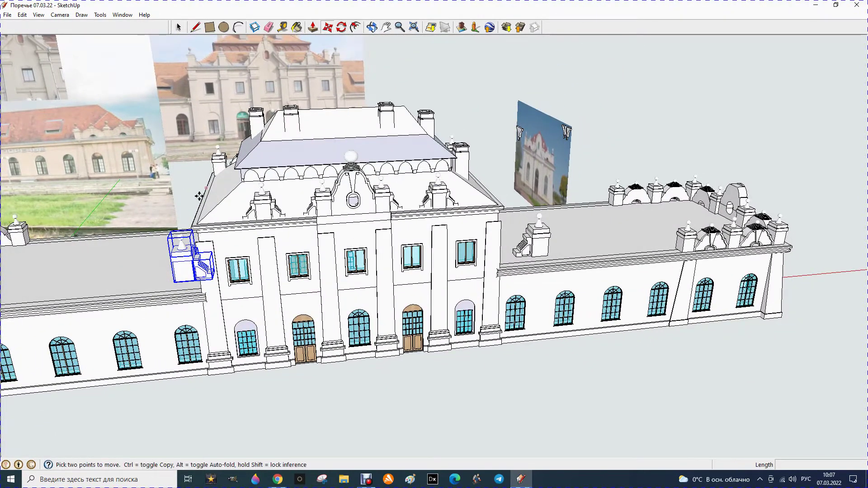
scroll(152, 278, "up", 2)
scroll(155, 281, "up", 2)
scroll(194, 285, "up", 2)
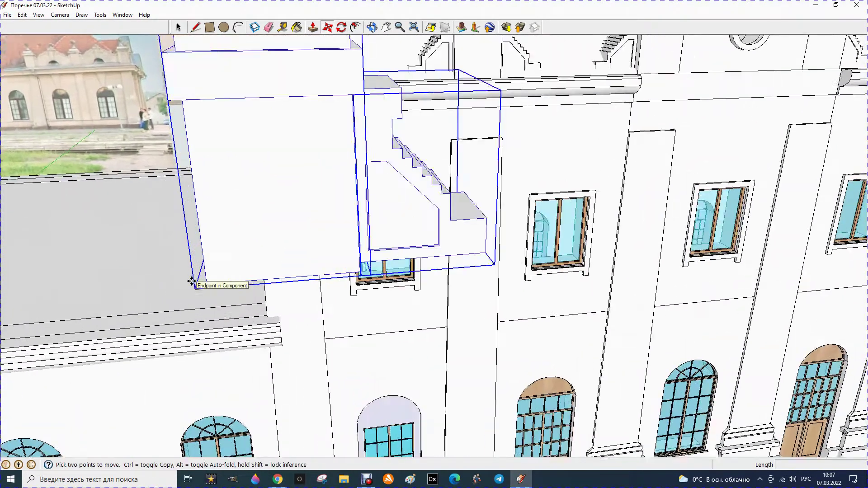
scroll(199, 281, "up", 1)
left_click(214, 286)
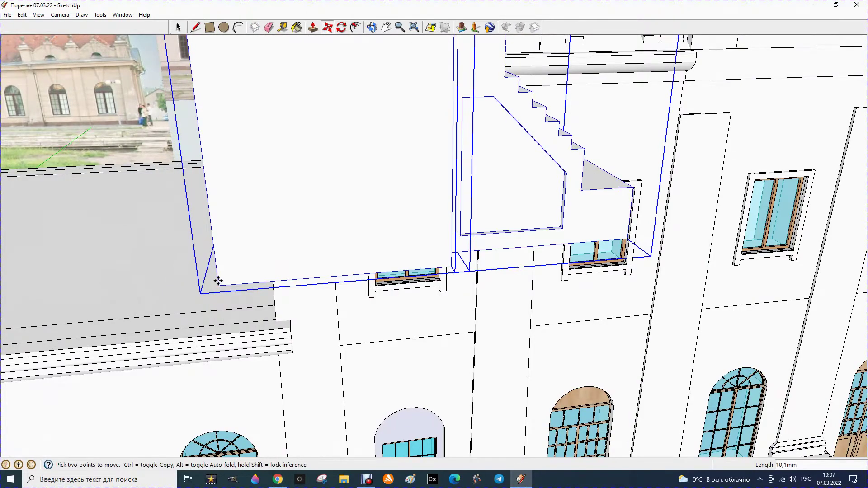
scroll(215, 284, "down", 2)
scroll(215, 280, "down", 2)
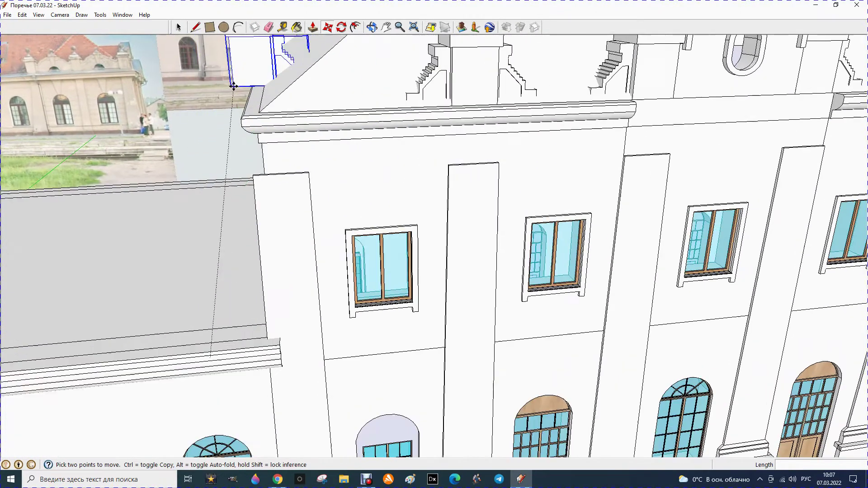
scroll(257, 115, "up", 5)
middle_click_drag(258, 115, 312, 161)
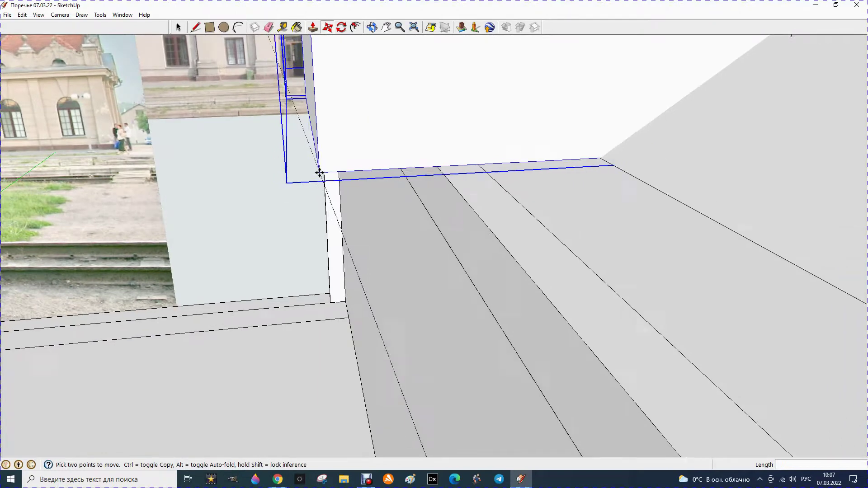
scroll(317, 172, "down", 2)
scroll(317, 174, "down", 2)
scroll(316, 178, "down", 2)
middle_click_drag(316, 177, 326, 206)
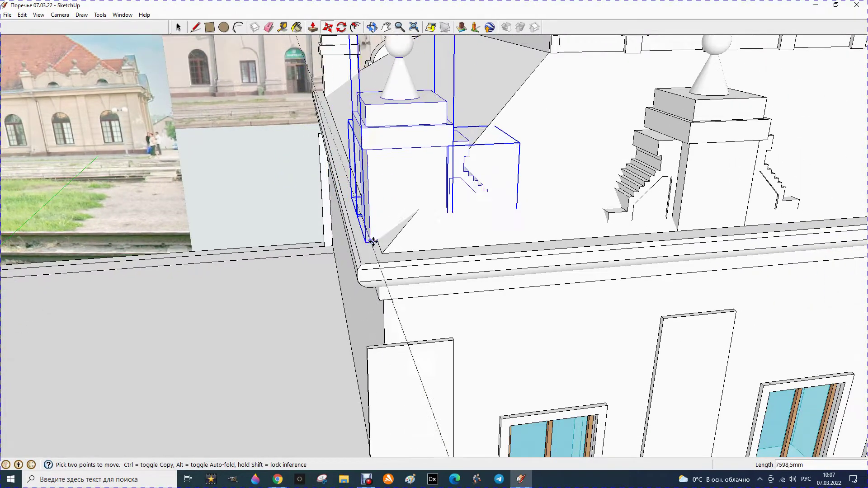
left_click(384, 255)
Step: Clear the ornament's selection and zoom out
scroll(281, 215, "down", 3)
left_click(179, 28)
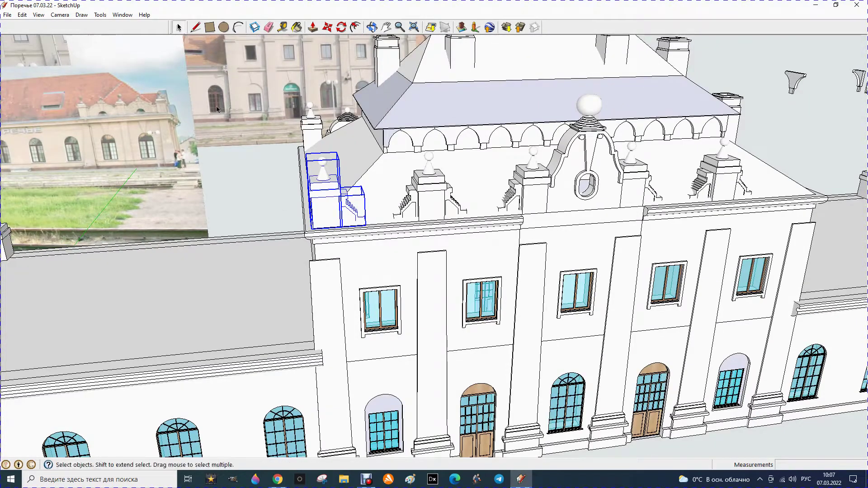
left_click(155, 83)
scroll(203, 146, "down", 2)
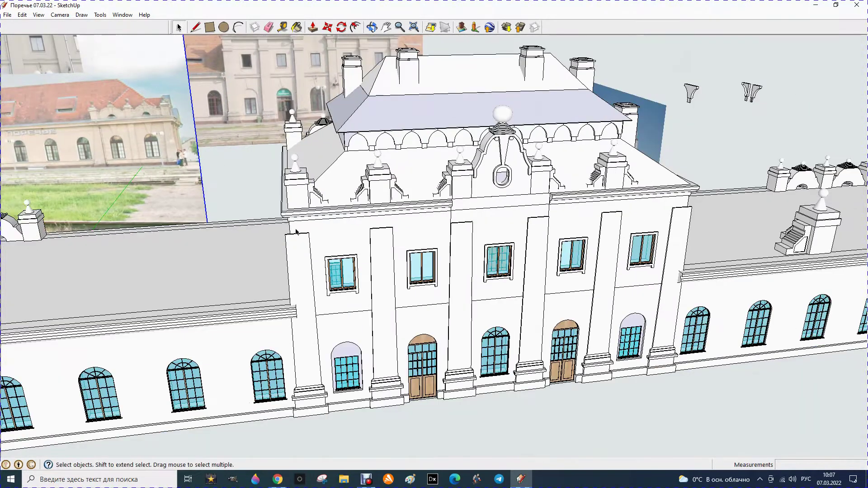
scroll(365, 267, "down", 1)
scroll(366, 266, "down", 1)
scroll(366, 267, "down", 2)
scroll(365, 267, "down", 1)
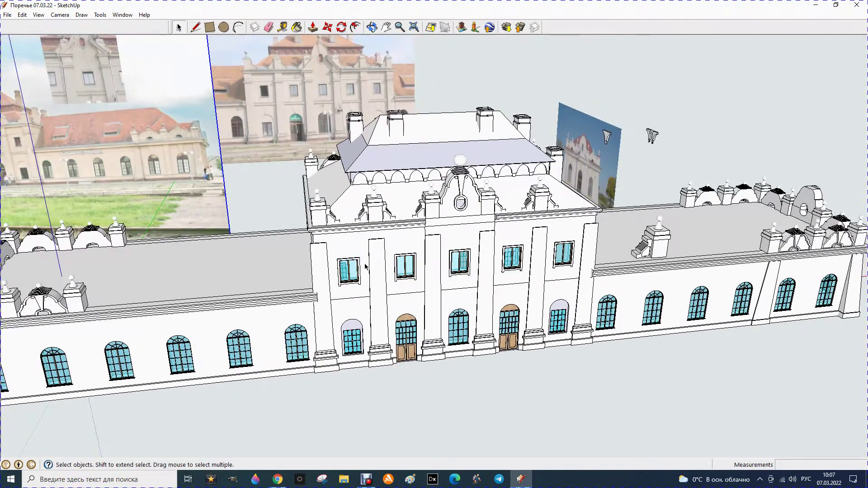
left_click(372, 28)
key("f")
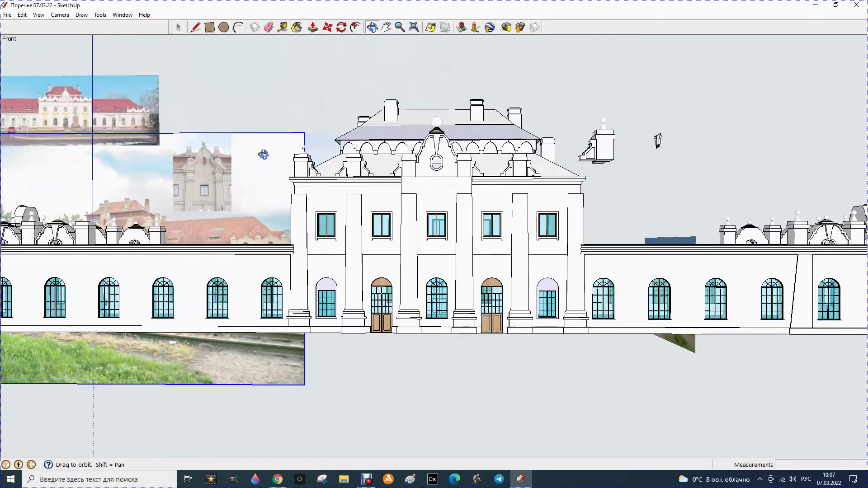
scroll(286, 149, "up", 2)
scroll(289, 161, "up", 2)
scroll(353, 186, "up", 2)
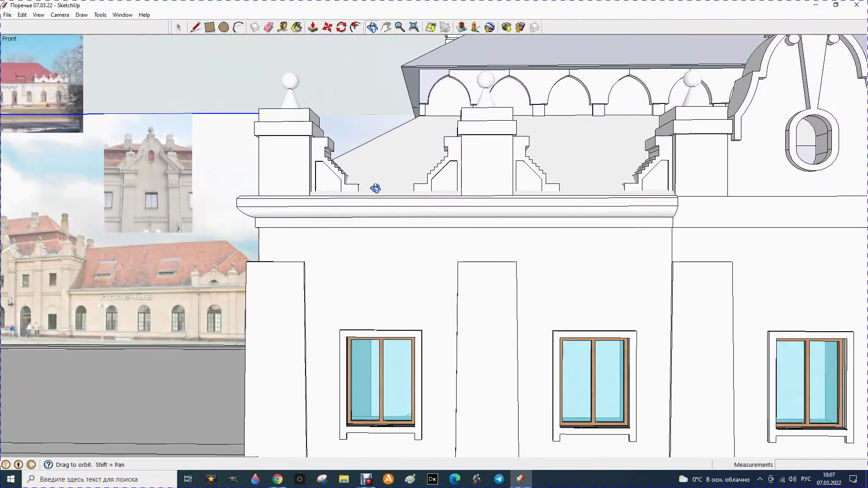
scroll(371, 189, "up", 2)
scroll(369, 189, "up", 2)
scroll(355, 195, "up", 2)
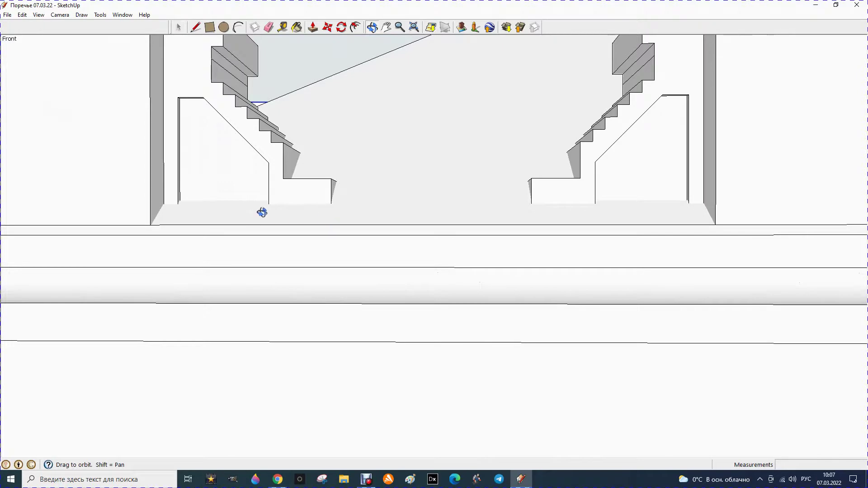
mouse_move(245, 209)
left_mouse_down()
mouse_move(306, 250)
mouse_move(438, 302)
left_mouse_up()
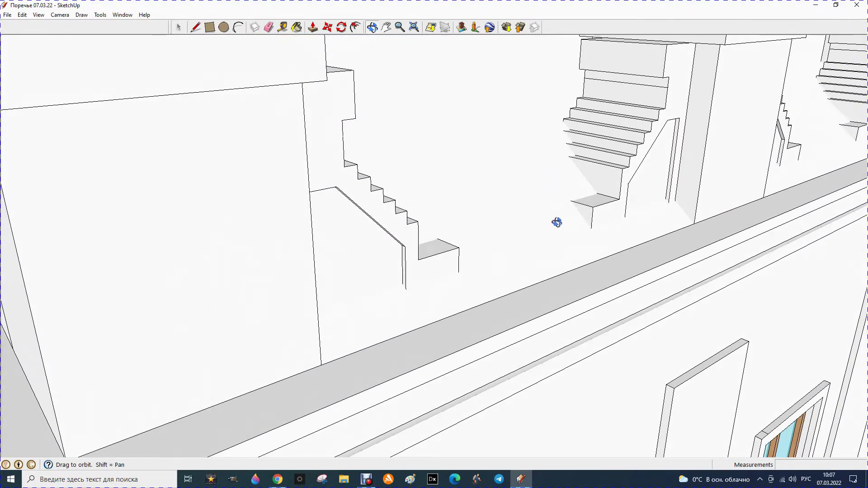
scroll(552, 225, "down", 3)
scroll(500, 254, "down", 3)
scroll(442, 285, "down", 3)
scroll(434, 270, "down", 2)
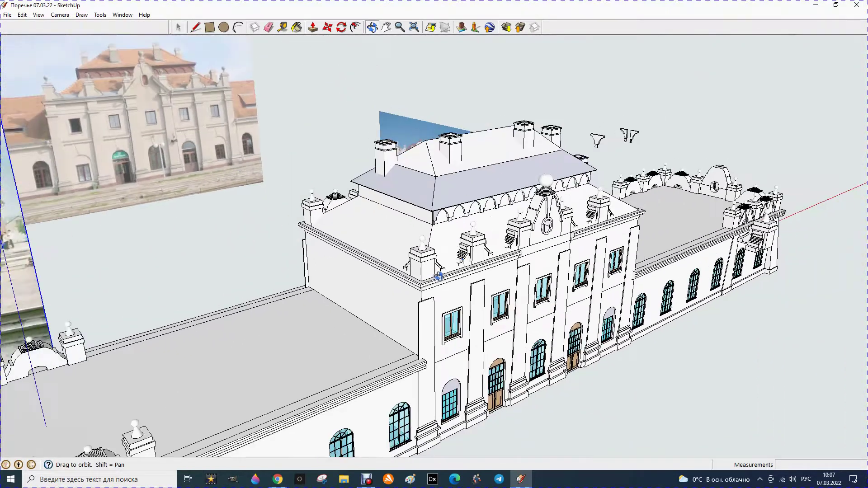
scroll(462, 262, "down", 2)
scroll(474, 253, "down", 2)
scroll(495, 248, "down", 2)
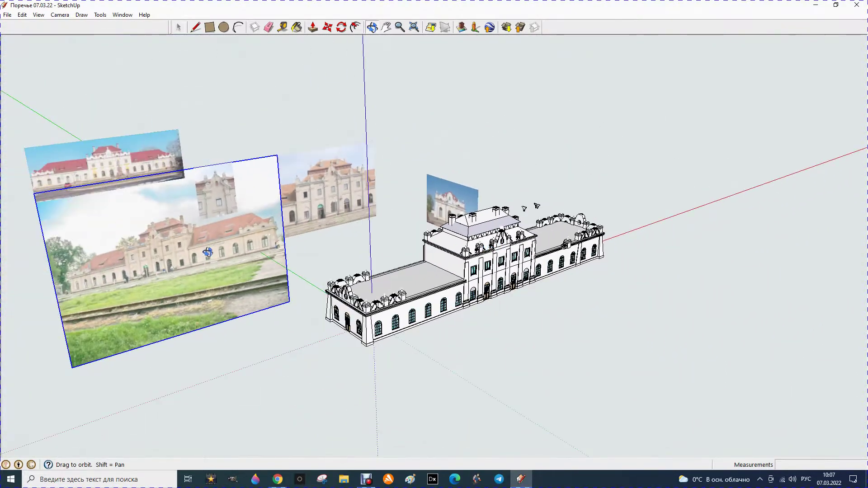
scroll(184, 249, "up", 2)
scroll(165, 258, "up", 2)
scroll(172, 203, "up", 2)
scroll(169, 209, "up", 2)
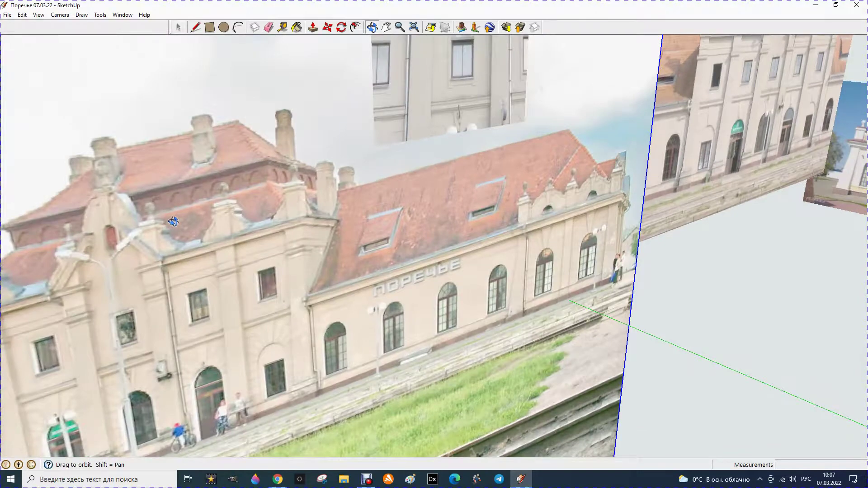
scroll(173, 224, "up", 2)
scroll(280, 226, "up", 2)
middle_click_drag(303, 221, 310, 214)
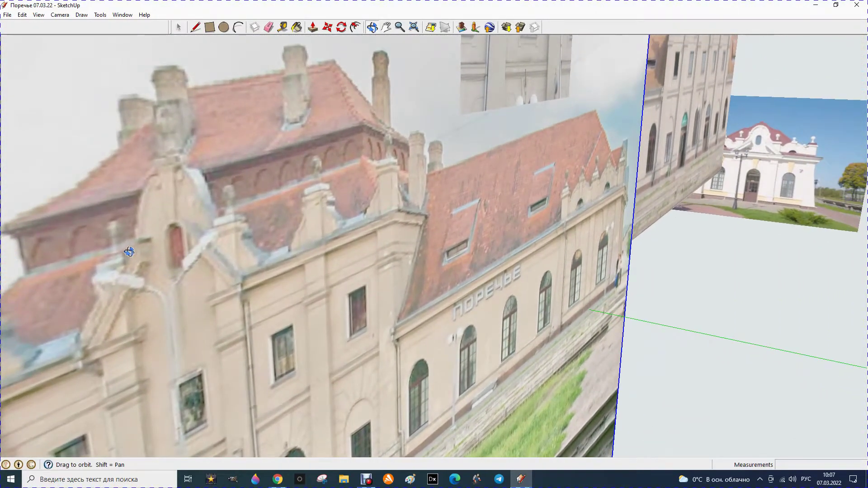
scroll(111, 244, "down", 2)
scroll(107, 248, "down", 2)
scroll(95, 262, "down", 2)
scroll(94, 263, "down", 2)
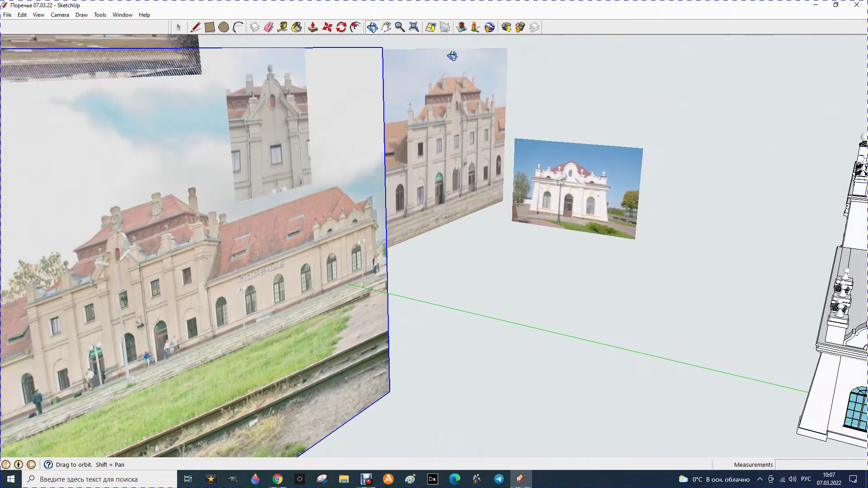
scroll(460, 55, "up", 2)
scroll(452, 86, "up", 2)
scroll(454, 116, "up", 2)
scroll(464, 156, "up", 2)
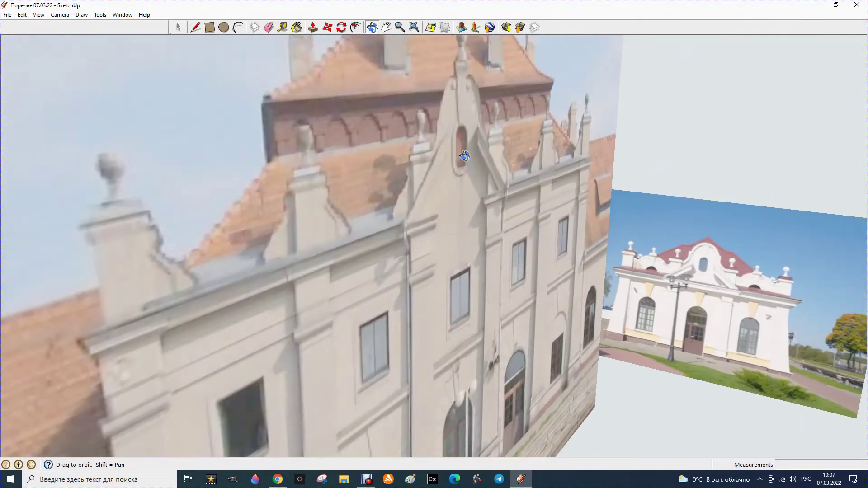
scroll(392, 228, "down", 1)
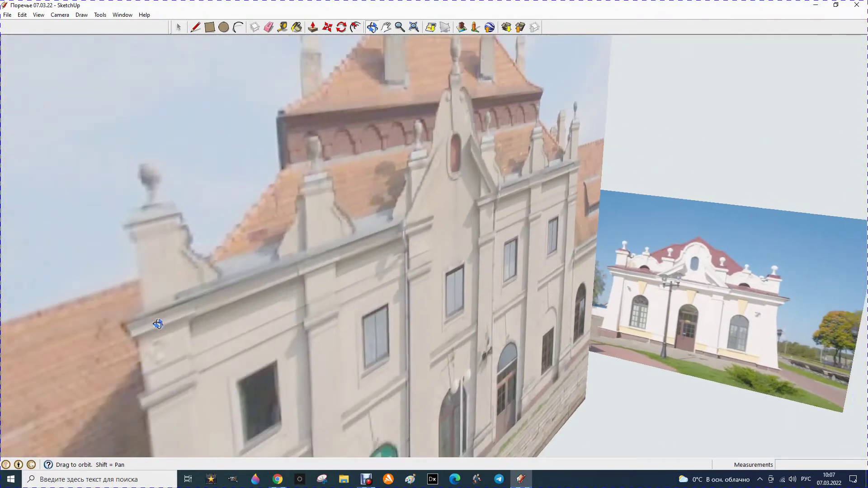
scroll(252, 271, "up", 1)
scroll(374, 232, "up", 2)
scroll(395, 232, "up", 1)
scroll(396, 233, "up", 2)
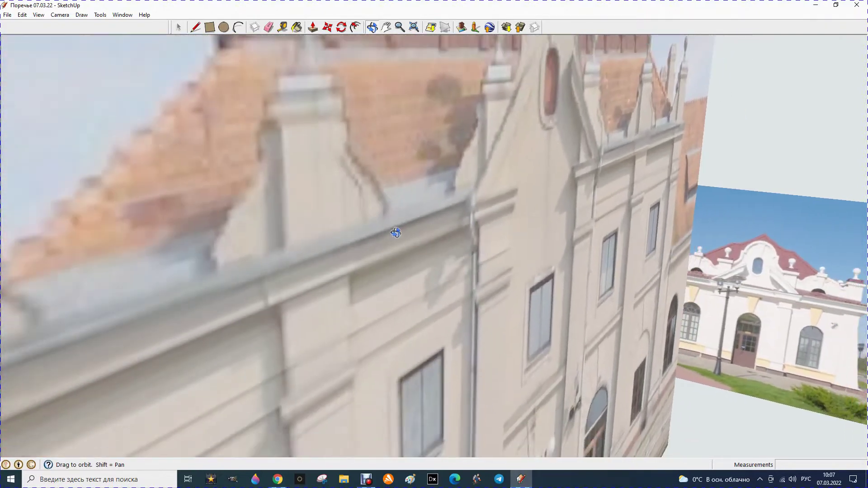
scroll(396, 232, "down", 2)
scroll(386, 231, "down", 1)
scroll(370, 234, "down", 1)
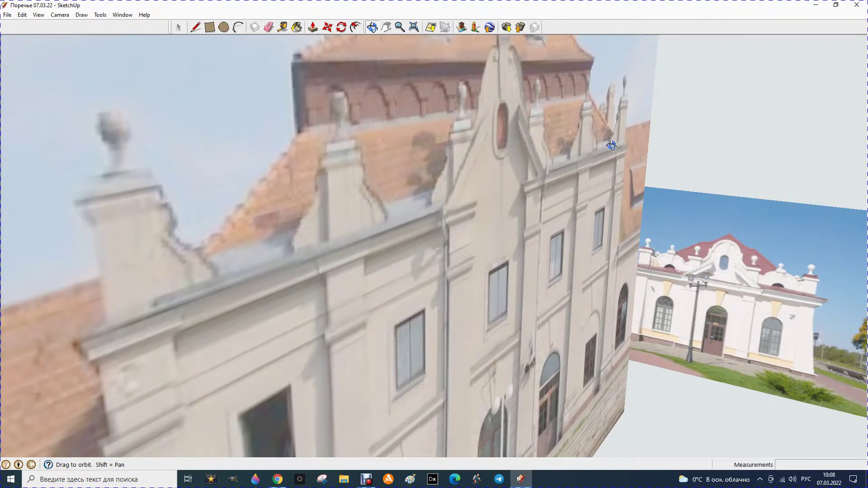
left_click_drag(578, 218, 250, 226)
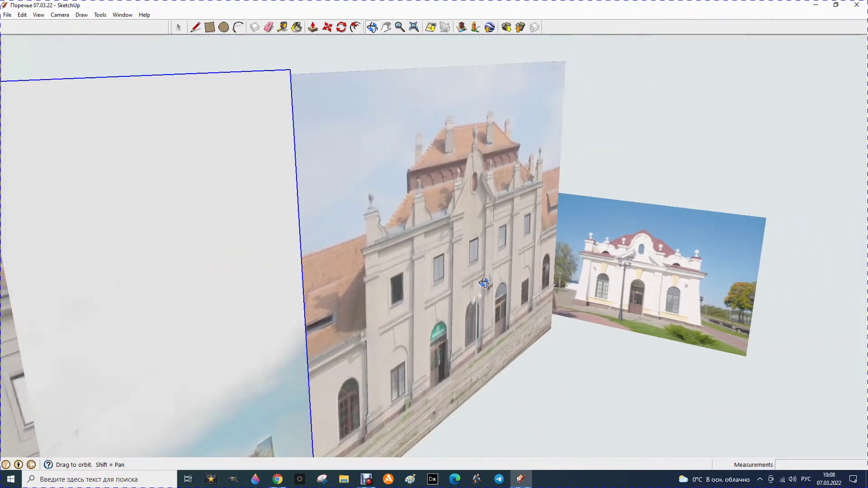
scroll(250, 226, "down", 3)
scroll(250, 226, "down", 2)
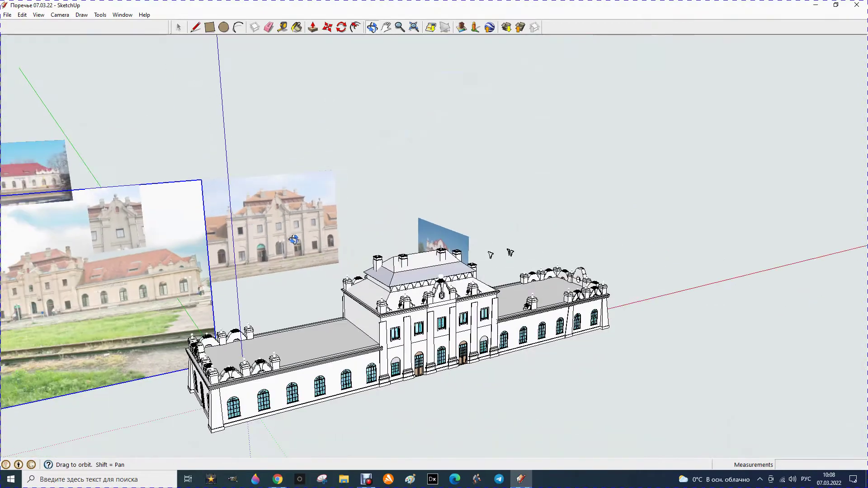
scroll(432, 335, "up", 1)
scroll(432, 334, "up", 1)
left_click_drag(431, 335, 442, 288)
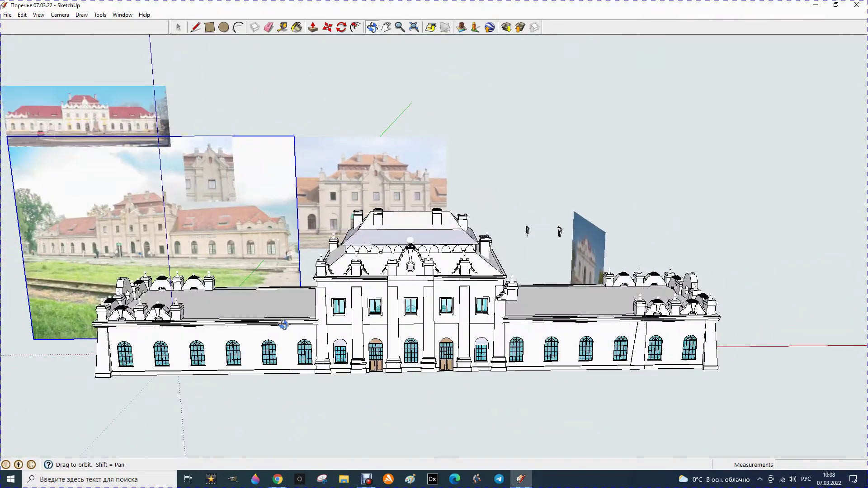
scroll(442, 288, "up", 2)
scroll(472, 291, "up", 1)
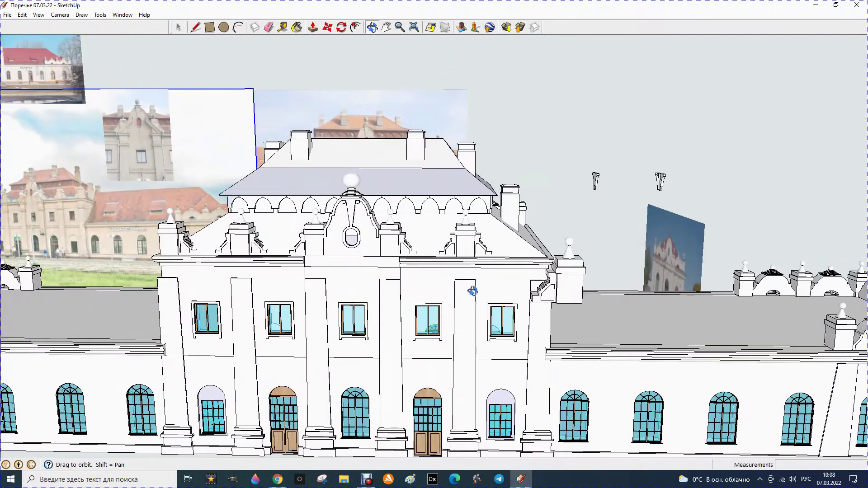
scroll(463, 102, "down", 2)
scroll(452, 185, "down", 1)
scroll(471, 145, "down", 1)
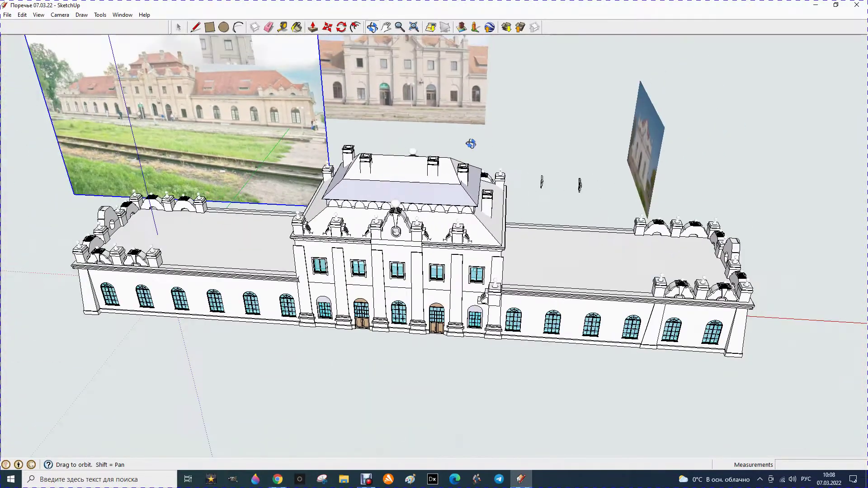
scroll(464, 161, "down", 1)
left_click_drag(464, 161, 466, 319)
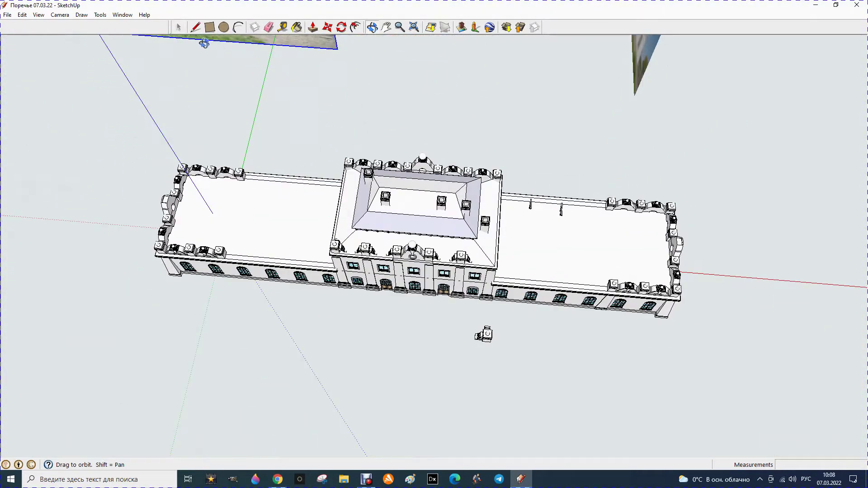
left_click(179, 27)
Step: Select the loose pedestal ornament group below the building and bring the façade into view
left_click_drag(446, 305, 539, 364)
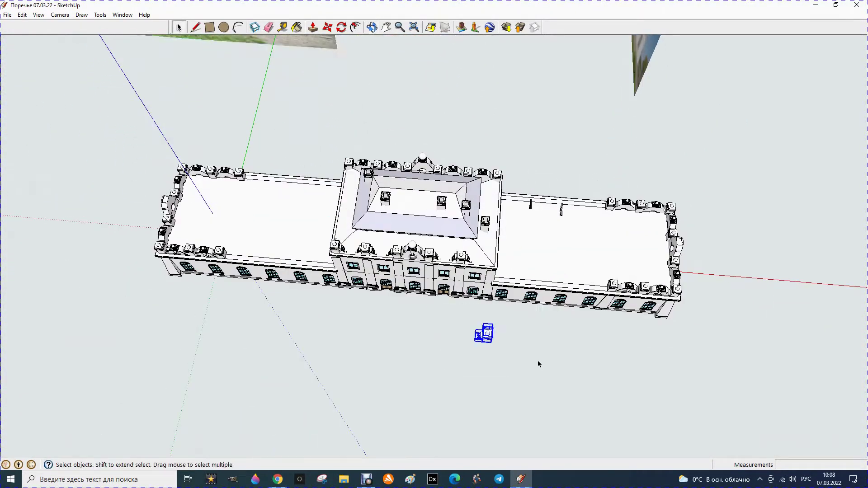
left_click(373, 27)
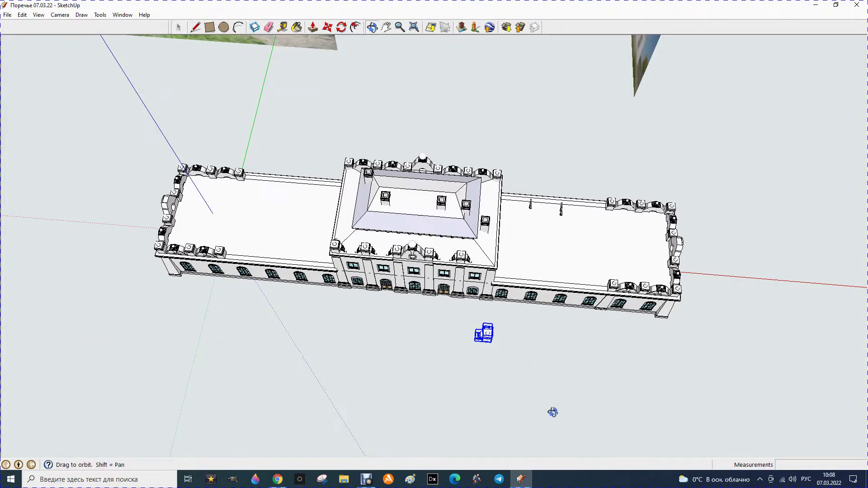
left_click_drag(552, 411, 501, 193)
scroll(497, 208, "up", 2)
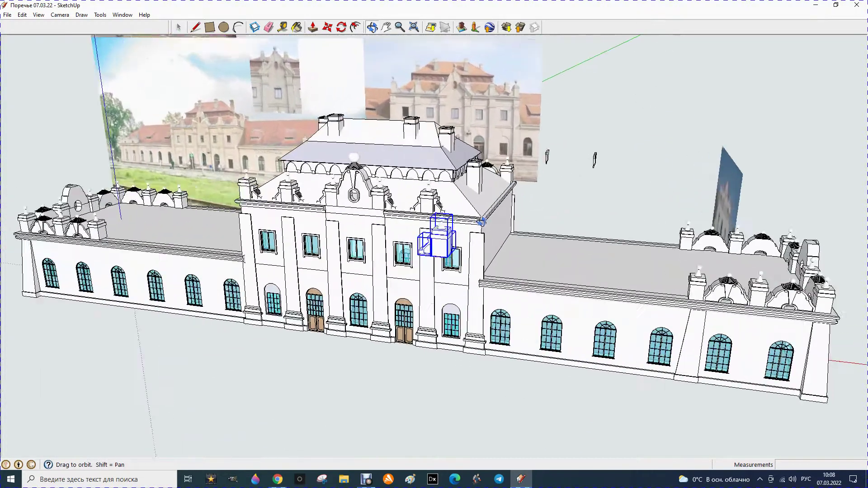
scroll(498, 208, "up", 3)
scroll(463, 238, "up", 2)
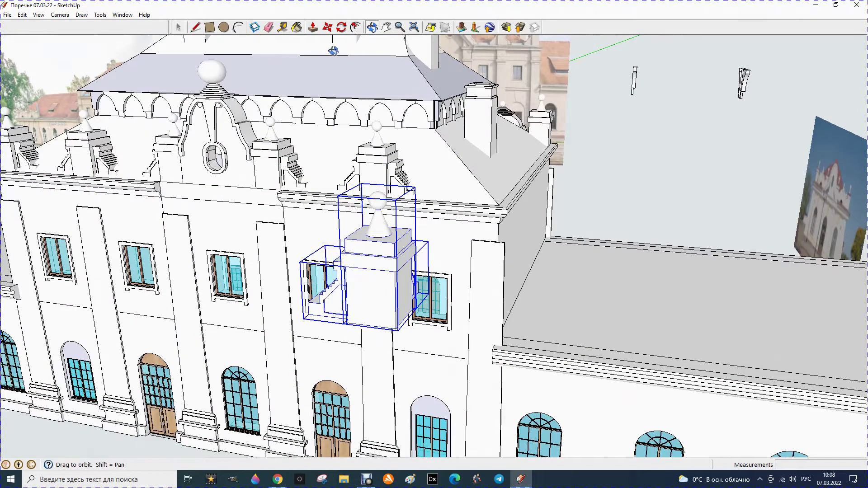
Step: Move the ornament by its base corner onto the central block's right front roof corner
left_click(327, 27)
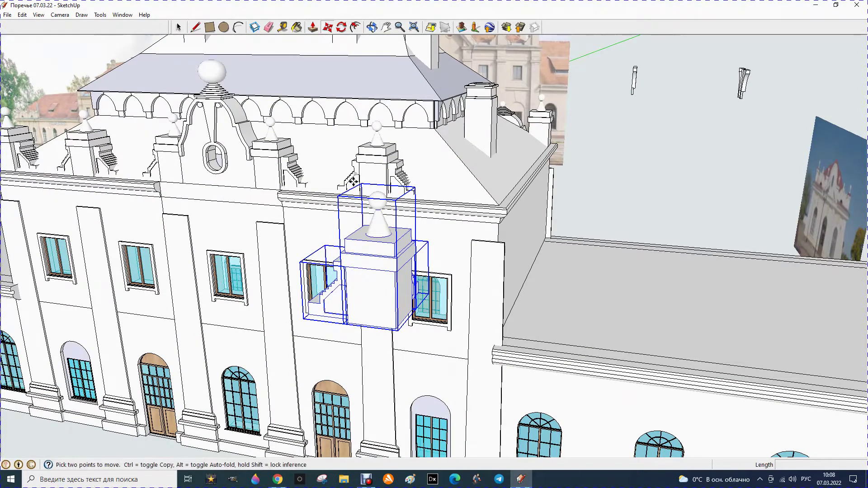
left_click(395, 329)
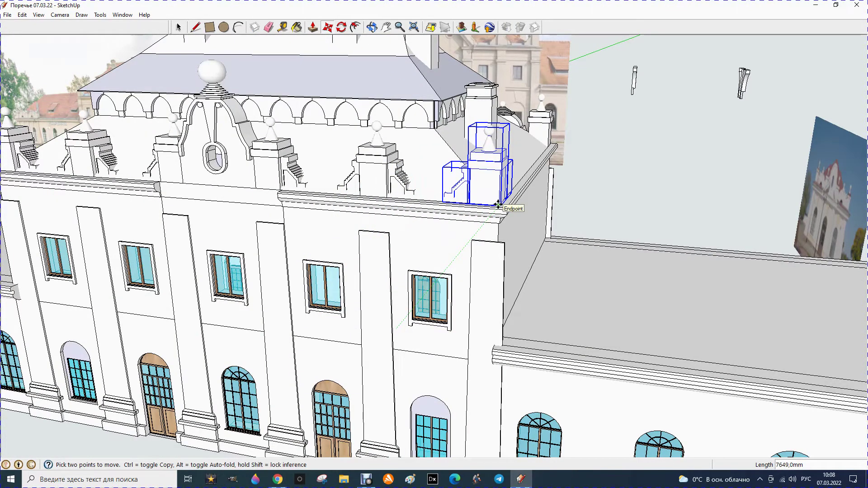
scroll(498, 205, "up", 2)
scroll(499, 203, "up", 3)
scroll(500, 206, "up", 2)
scroll(480, 202, "up", 1)
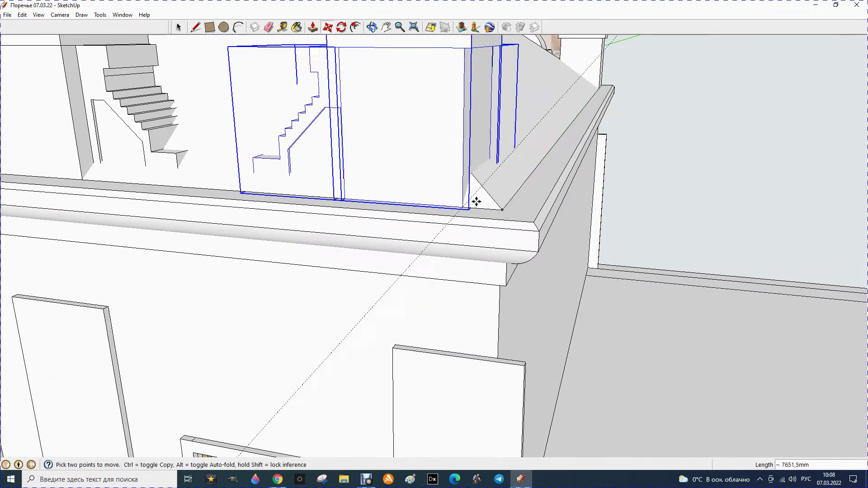
left_click(500, 207)
scroll(430, 239, "down", 2)
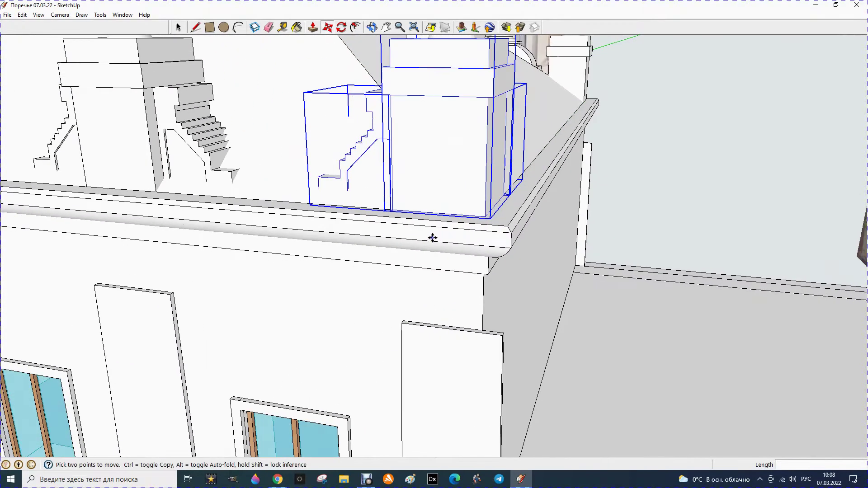
scroll(438, 249, "down", 1)
scroll(437, 248, "down", 1)
scroll(442, 246, "down", 2)
scroll(457, 237, "down", 2)
scroll(462, 235, "down", 1)
scroll(481, 255, "down", 2)
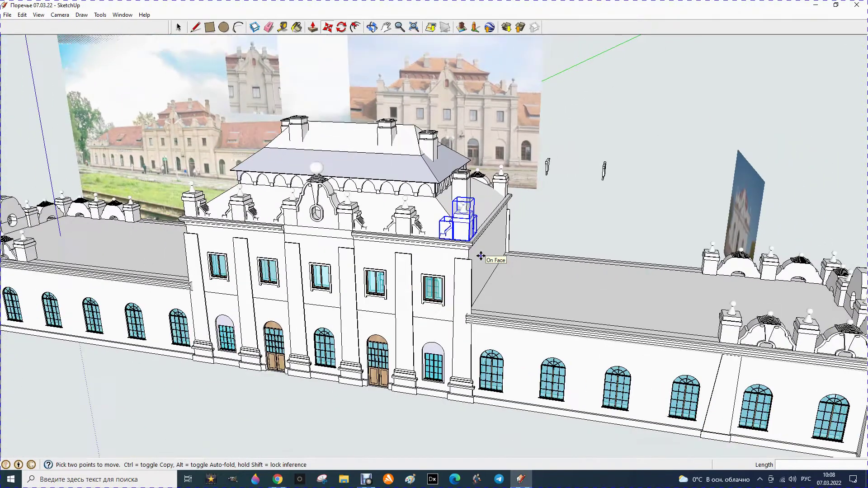
scroll(480, 258, "down", 1)
scroll(478, 262, "up", 1)
scroll(461, 244, "up", 1)
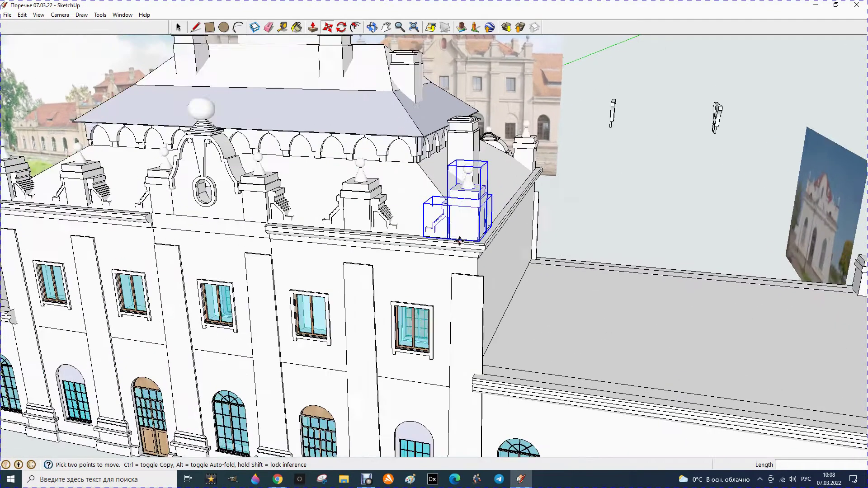
scroll(458, 244, "up", 1)
scroll(458, 248, "up", 1)
scroll(458, 248, "up", 1)
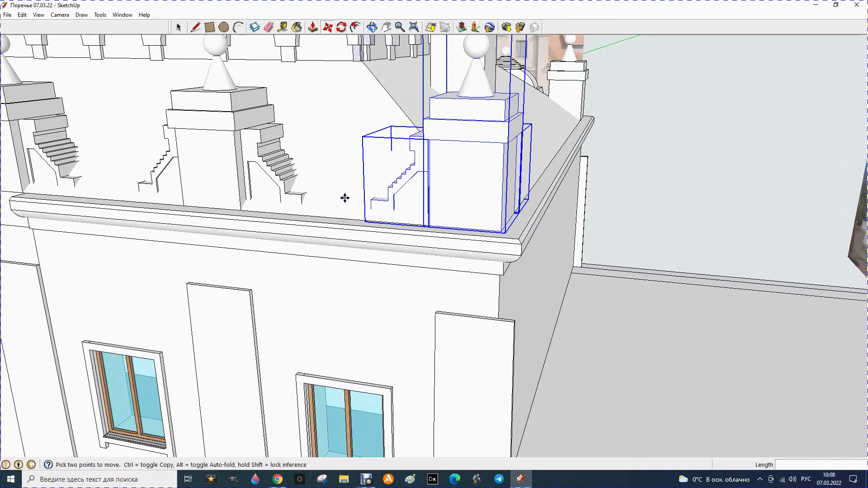
scroll(372, 215, "down", 2)
scroll(396, 235, "down", 2)
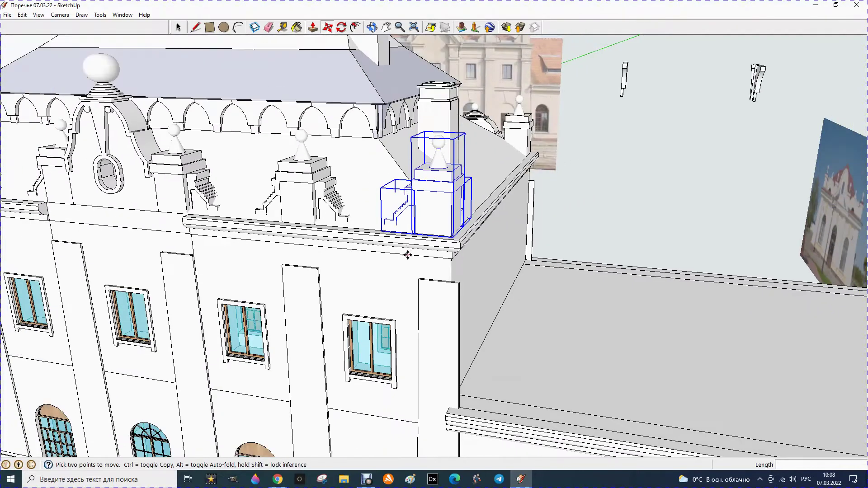
scroll(407, 252, "down", 3)
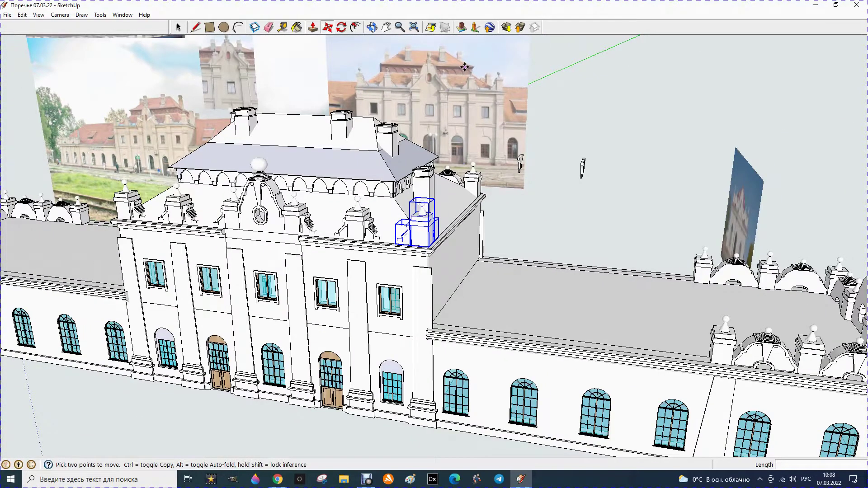
scroll(460, 111, "up", 3)
scroll(461, 110, "up", 2)
scroll(413, 183, "down", 4)
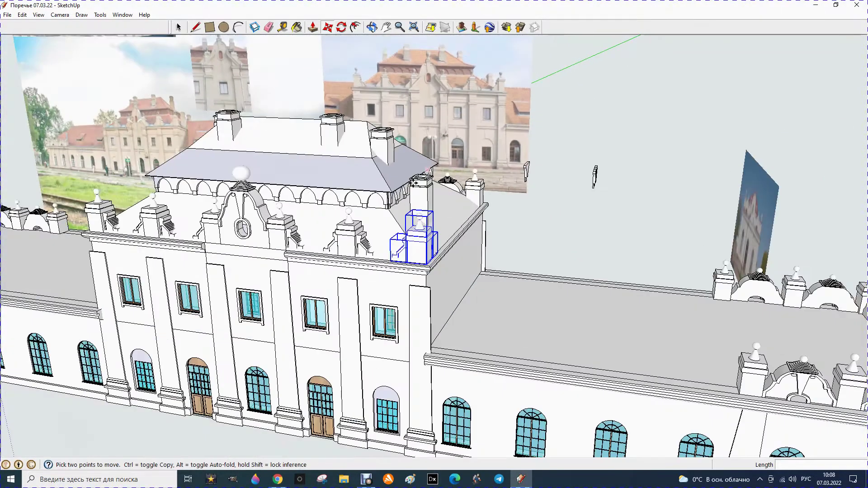
scroll(316, 263, "up", 2)
scroll(337, 243, "up", 2)
scroll(339, 247, "up", 2)
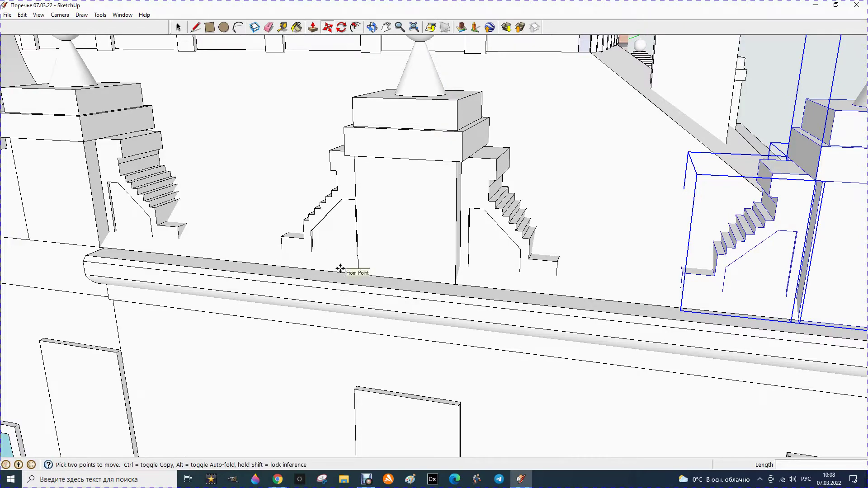
scroll(397, 258, "down", 1)
Step: Move the corner ornament off the central block's parapet and set it in front of the facade
scroll(397, 258, "down", 3)
scroll(397, 258, "down", 2)
scroll(484, 86, "up", 1)
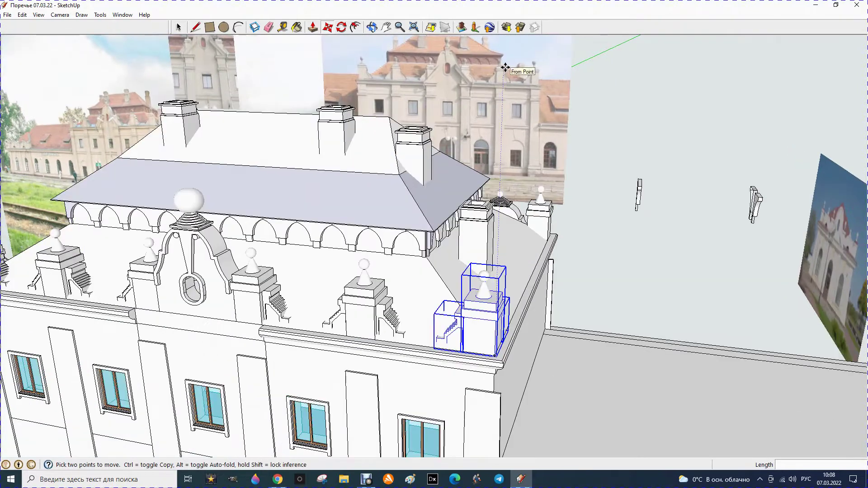
scroll(507, 72, "up", 3)
scroll(509, 79, "up", 1)
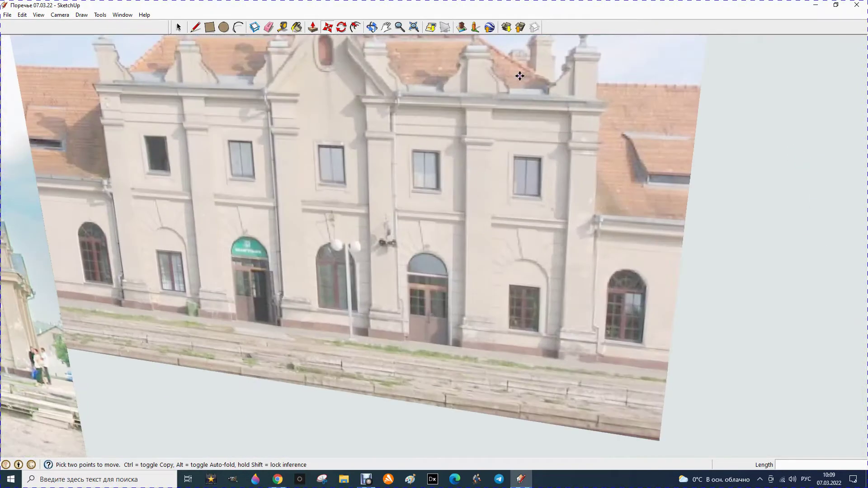
scroll(519, 75, "up", 2)
scroll(519, 78, "up", 2)
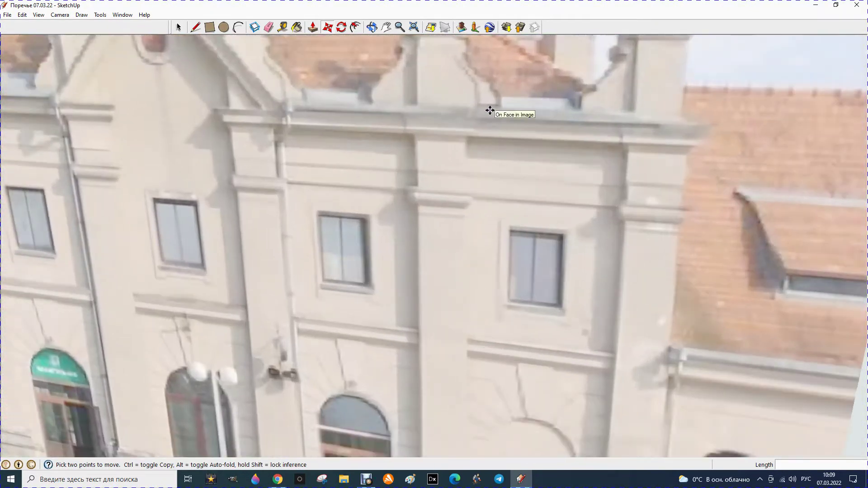
scroll(497, 109, "down", 3)
scroll(514, 109, "down", 2)
scroll(515, 111, "down", 2)
scroll(509, 117, "down", 2)
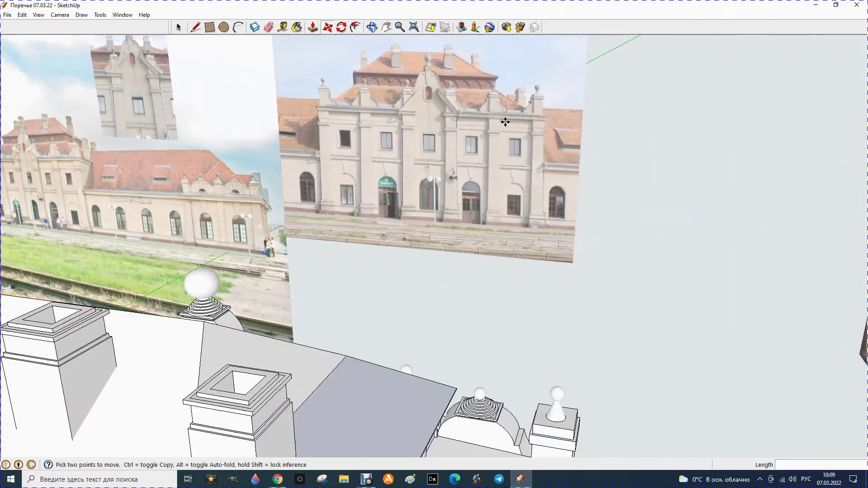
scroll(506, 136, "down", 2)
scroll(504, 177, "down", 3)
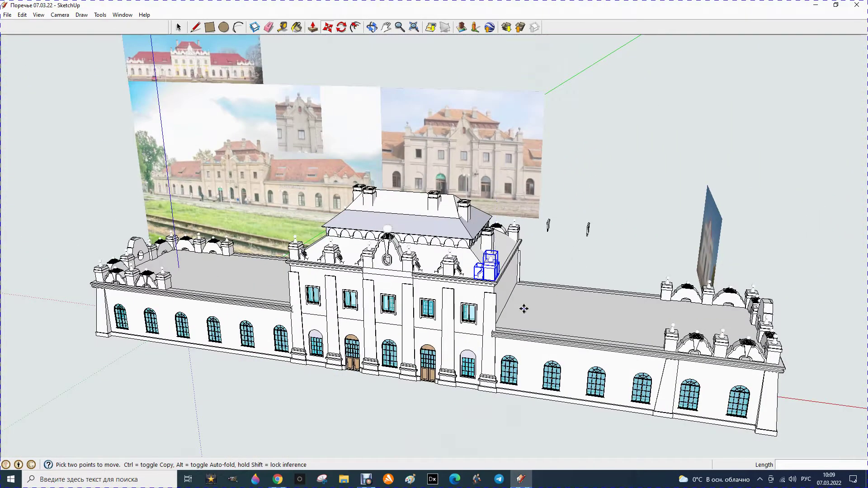
scroll(480, 262, "up", 1)
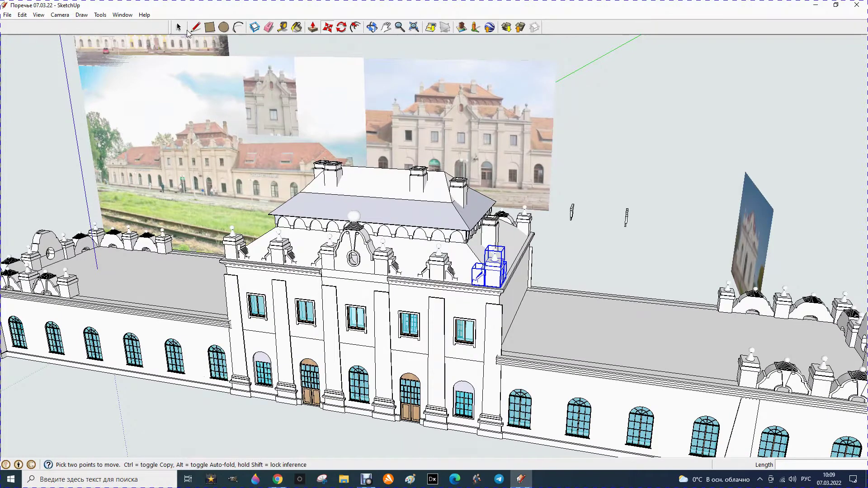
left_click(179, 28)
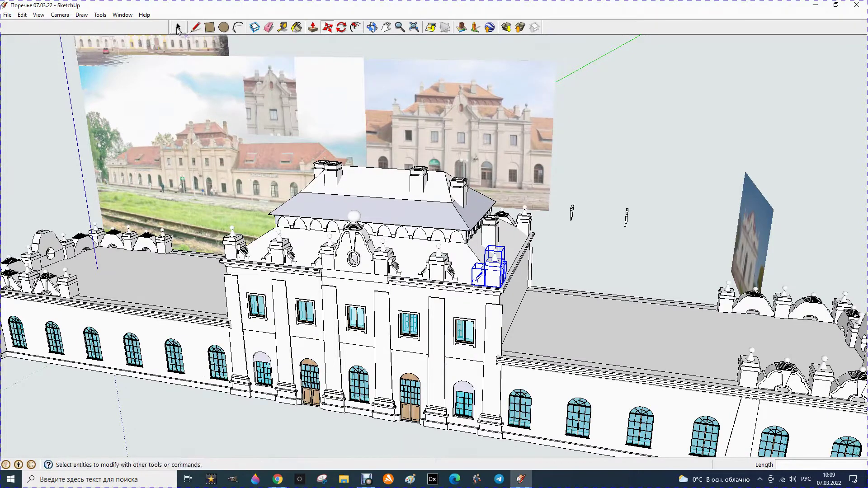
left_click(327, 28)
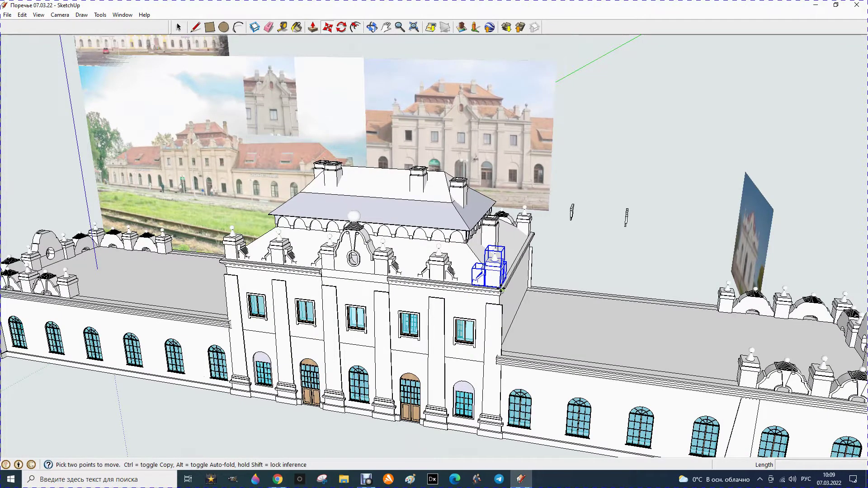
left_click(501, 289)
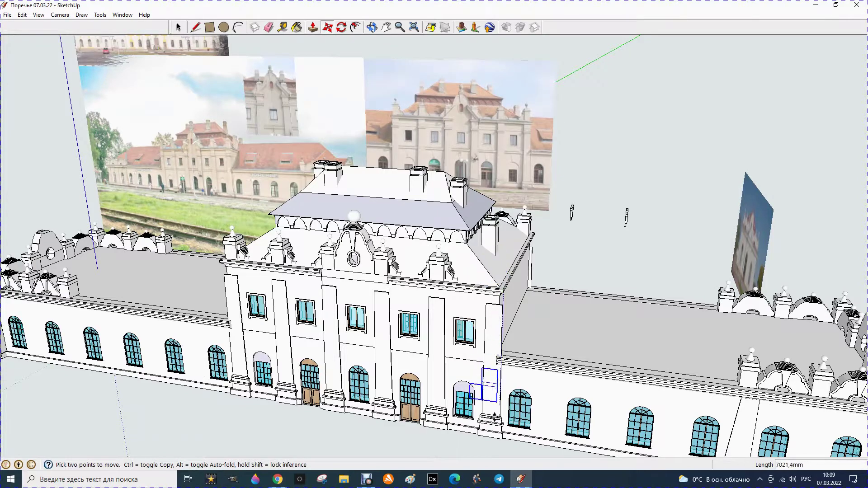
scroll(417, 364, "down", 3)
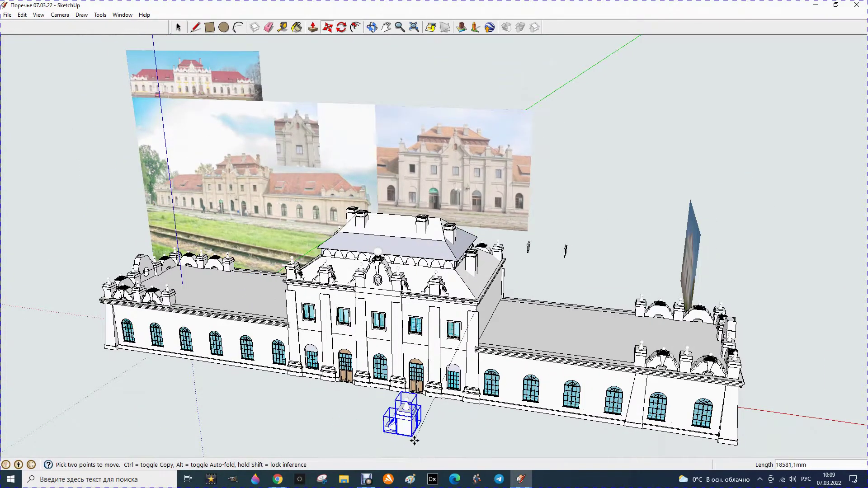
left_click(466, 453)
scroll(385, 294, "up", 2)
scroll(362, 226, "up", 2)
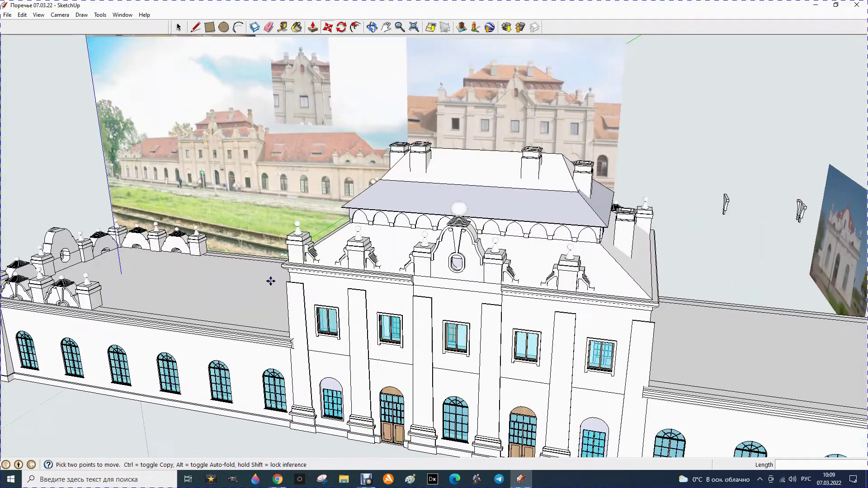
scroll(358, 136, "up", 1)
Step: Select the corner pedestal and its two brackets and move them in front of the facade
left_click(370, 28)
mouse_move(385, 227)
left_mouse_down()
mouse_move(501, 243)
mouse_move(572, 236)
left_mouse_up()
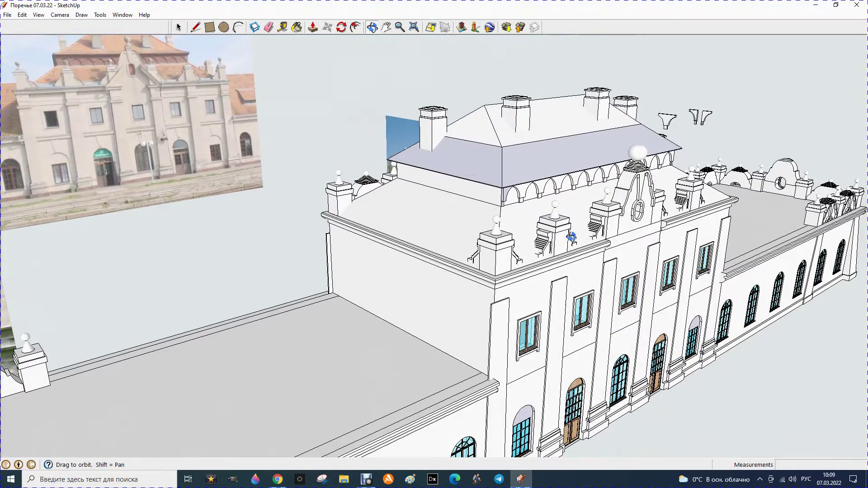
left_click(179, 27)
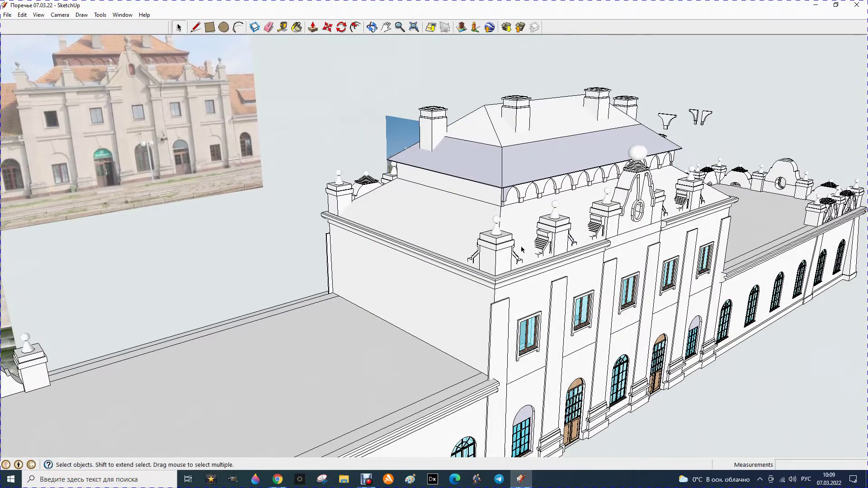
left_click(473, 258)
left_click(501, 250, "shift")
left_click(520, 264, "ctrl")
left_click(326, 28)
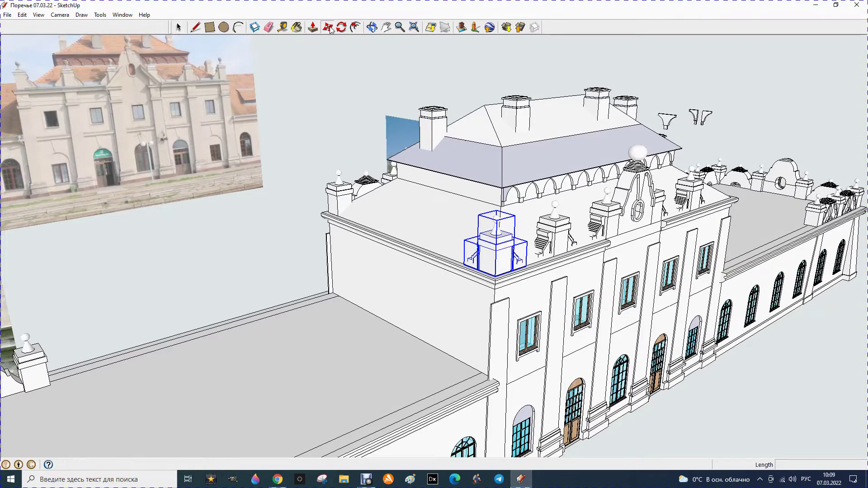
left_click(498, 274)
left_click(727, 450)
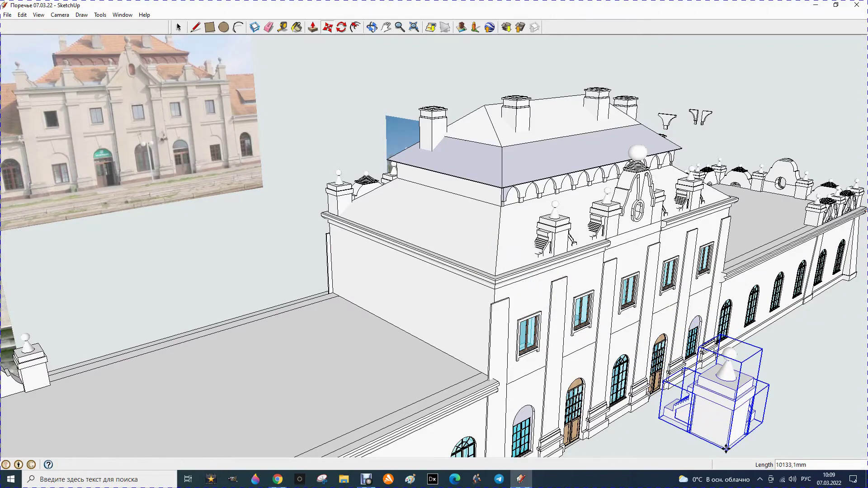
left_click(371, 27)
mouse_move(407, 136)
left_mouse_down()
mouse_move(639, 225)
mouse_move(615, 236)
left_mouse_up()
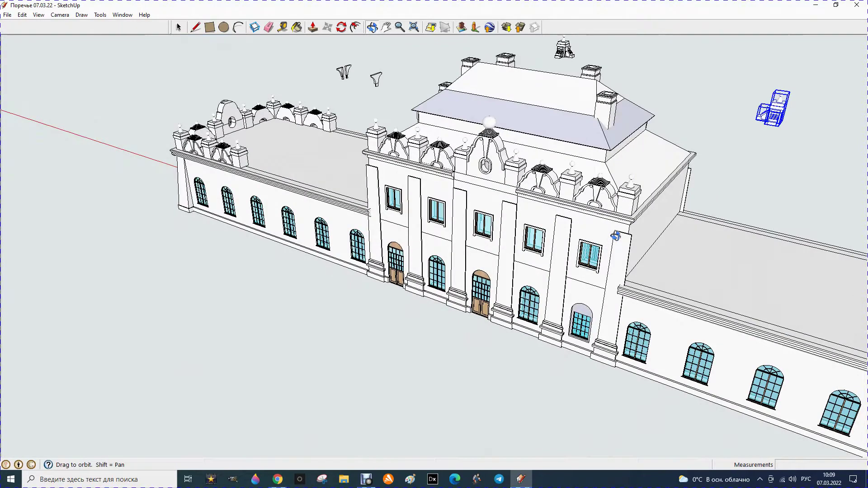
Step: Move the left rooftop pedestal onto the left wing roof
scroll(629, 222, "up", 2)
scroll(628, 216, "up", 2)
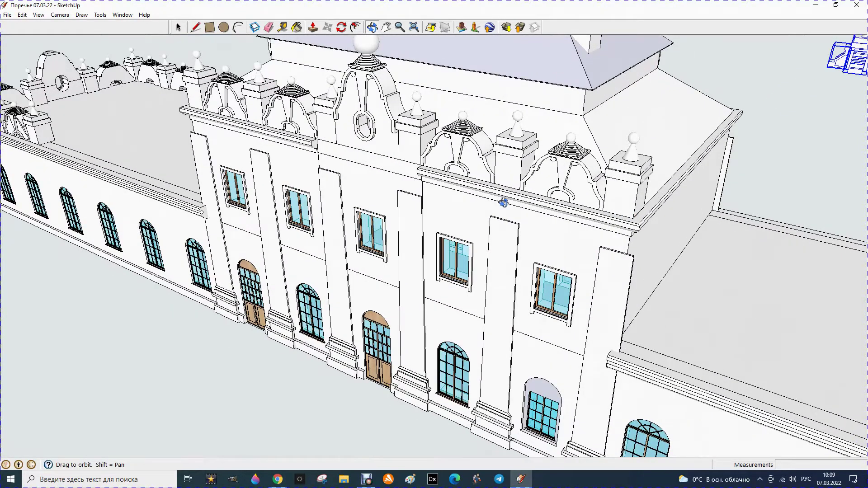
left_click(178, 28)
left_click(195, 89)
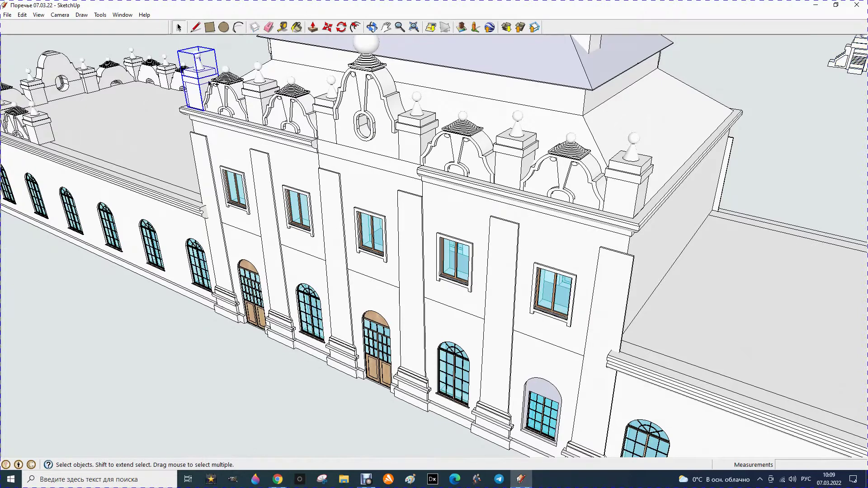
left_click(327, 28)
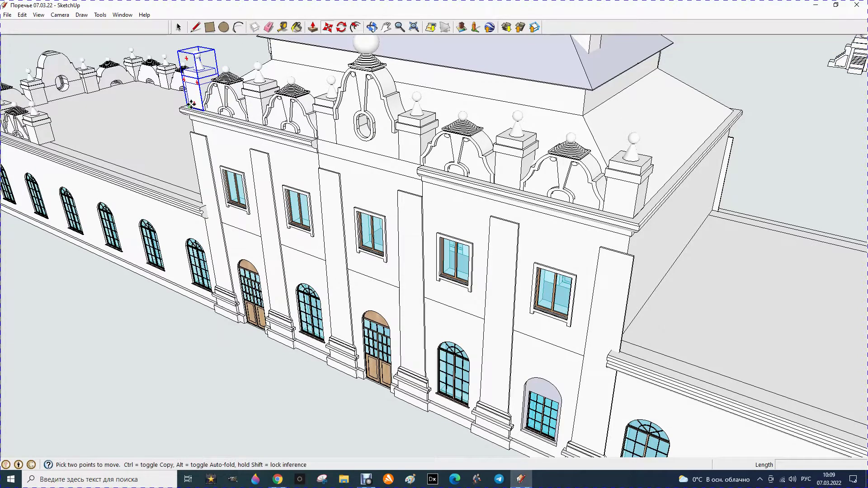
left_click(191, 106)
left_click(129, 150)
Step: Relocate the right rooftop pedestal and erase the sloped roof edge right of the tower
left_click(178, 27)
left_click(636, 201)
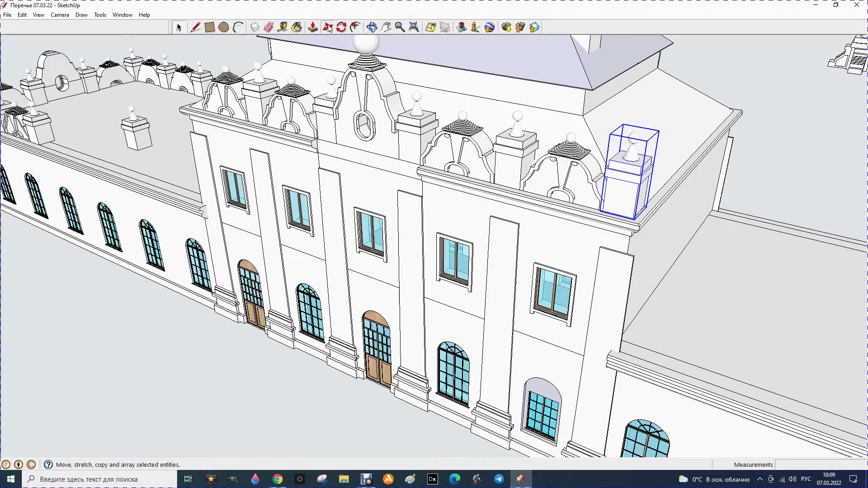
left_click(327, 27)
left_click(636, 218)
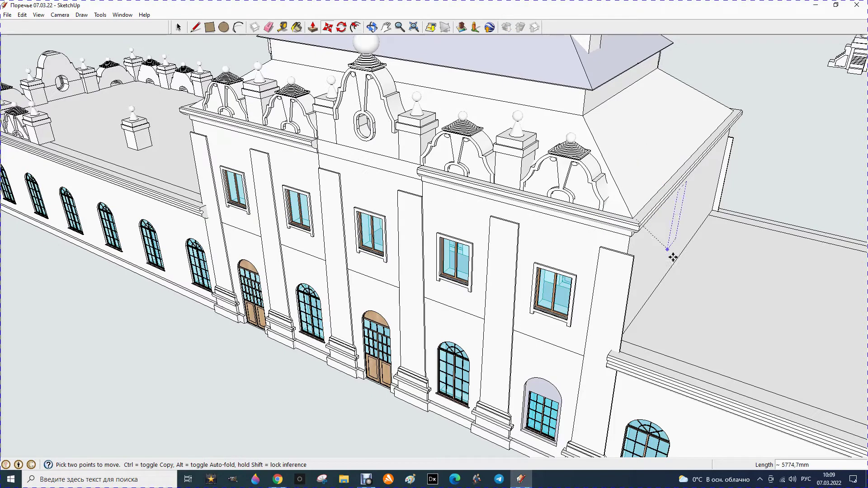
left_click(269, 28)
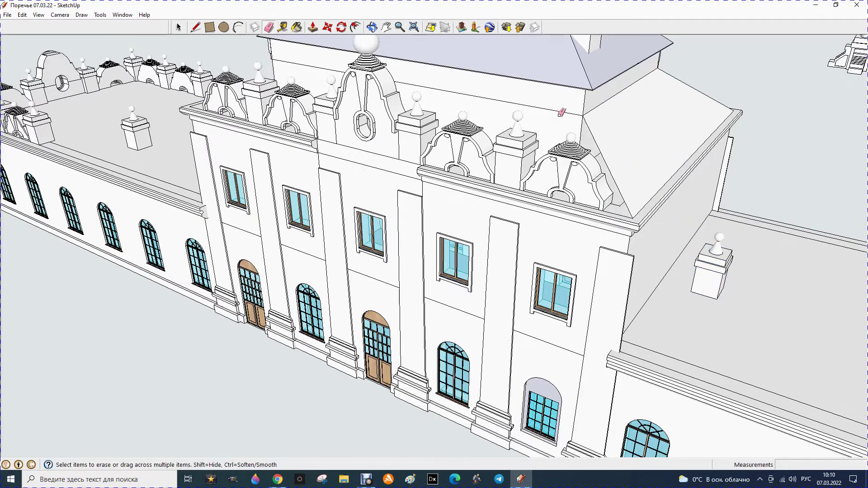
left_click(594, 135)
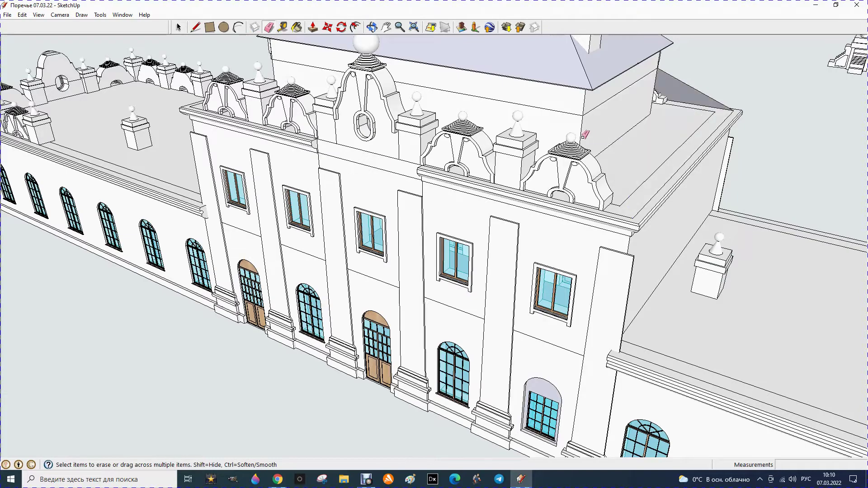
Step: Erase the leftover diagonal hip edge beside the central block's lower roof
left_click(372, 28)
left_click_drag(407, 68, 380, 126)
left_click(269, 28)
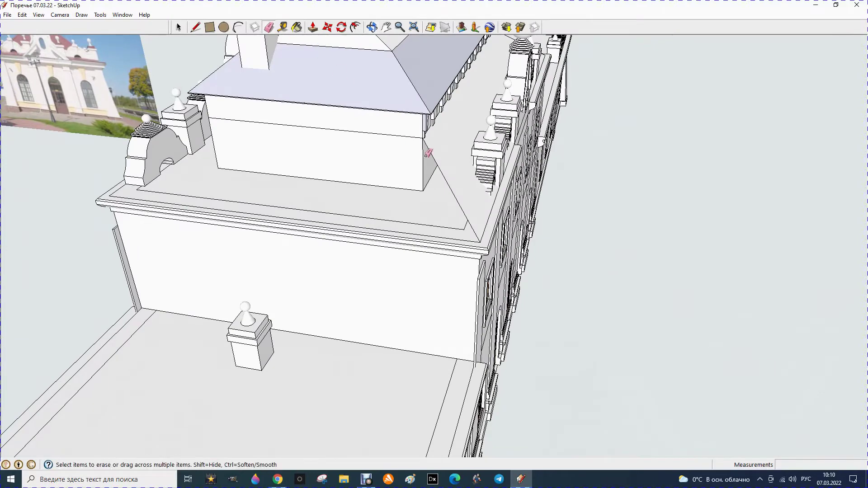
left_click(442, 175)
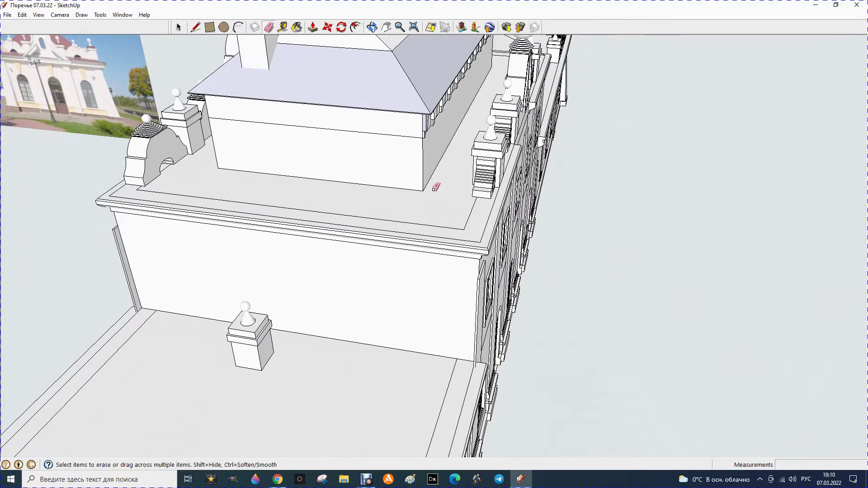
scroll(455, 217, "up", 1)
scroll(457, 214, "up", 1)
scroll(524, 186, "up", 1)
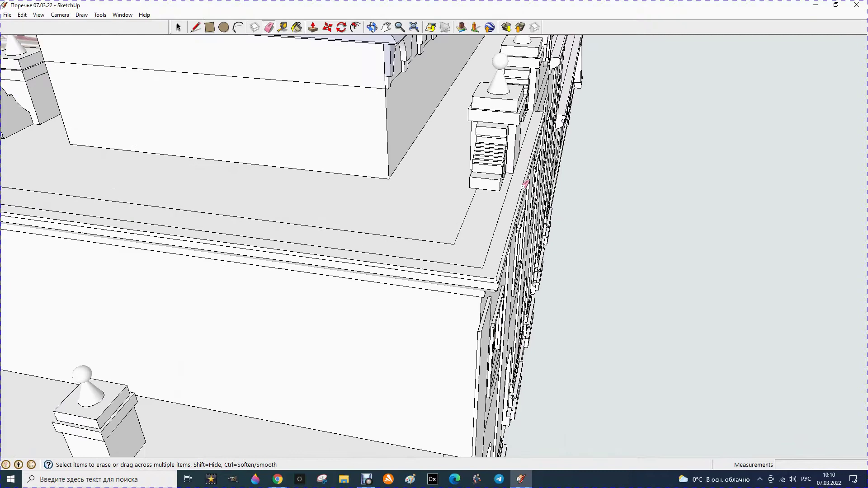
scroll(524, 187, "down", 1)
scroll(524, 186, "down", 1)
scroll(524, 186, "down", 1)
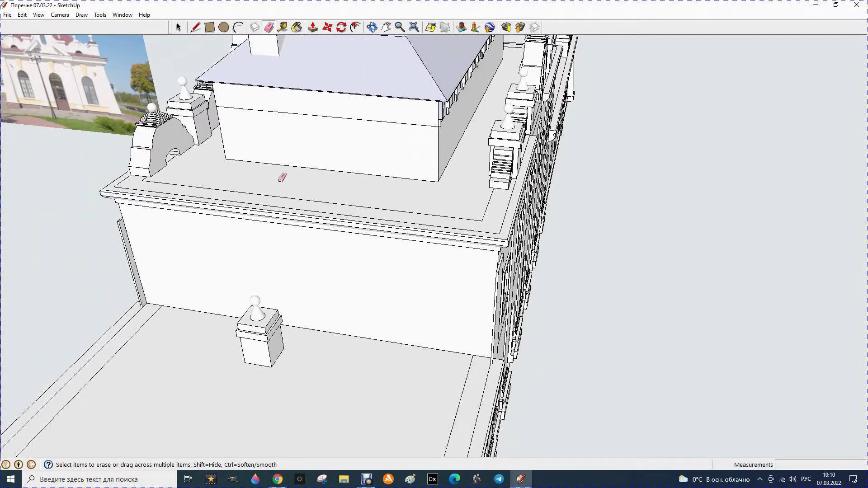
Step: Orbit and zoom toward the roof corner to inspect the flat bordered roof
left_click(369, 28)
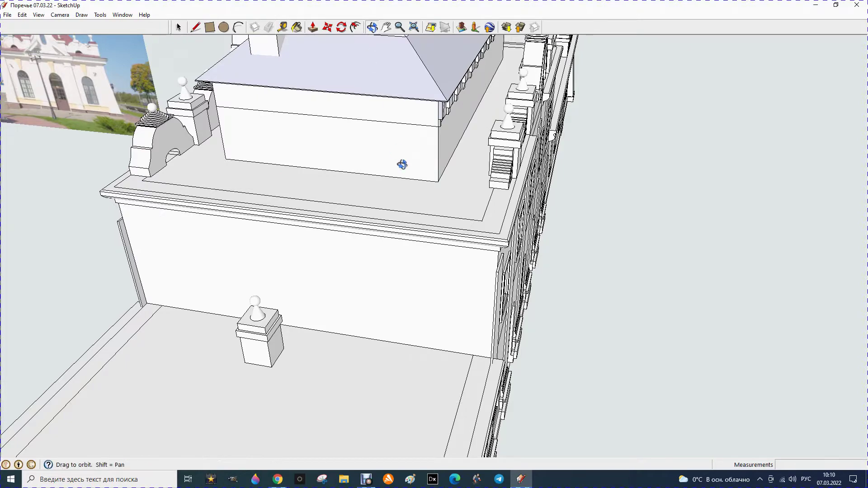
left_click_drag(401, 165, 447, 207)
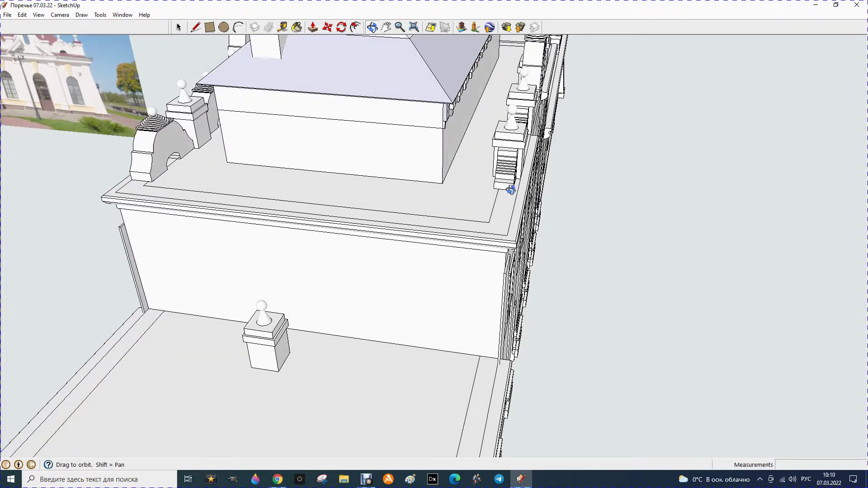
left_click_drag(493, 214, 487, 225)
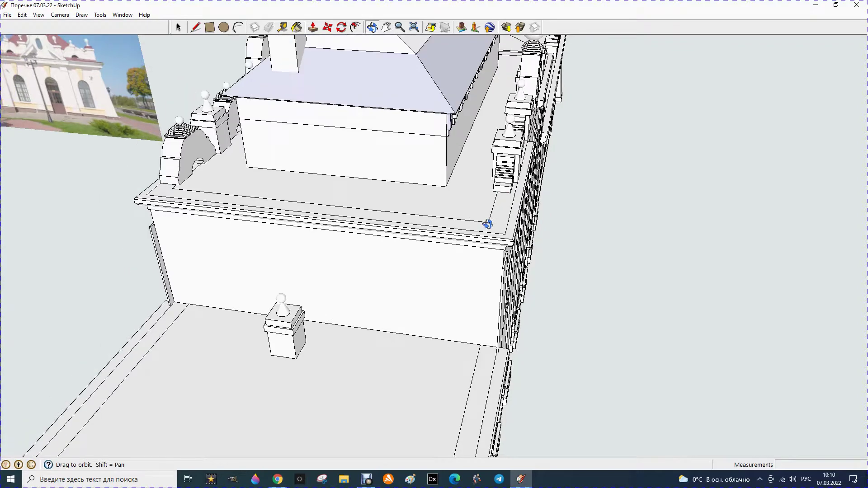
scroll(393, 215, "up", 1)
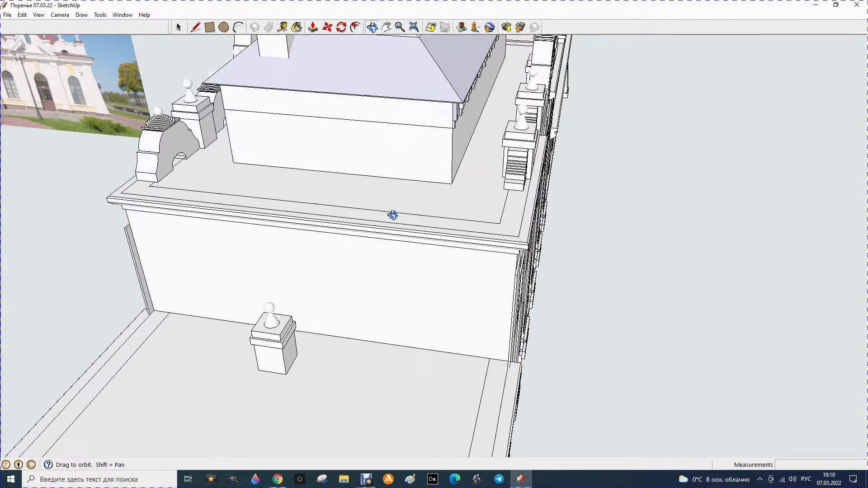
scroll(393, 215, "up", 1)
scroll(470, 211, "up", 2)
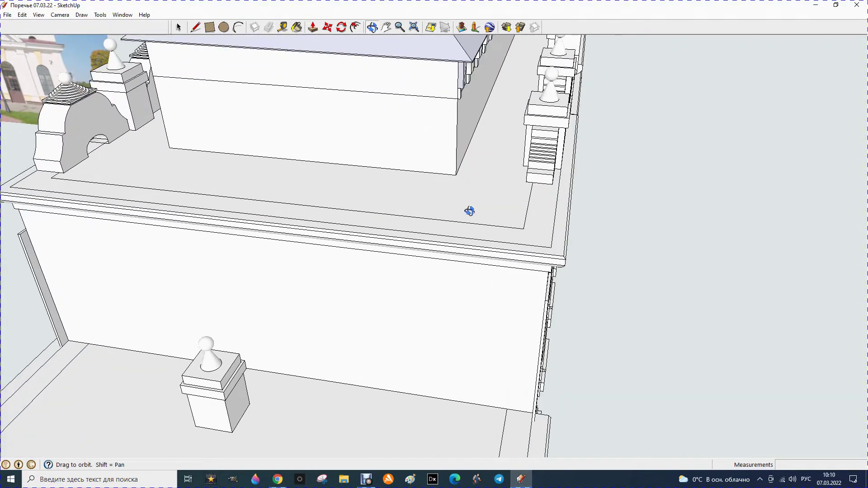
left_click(195, 28)
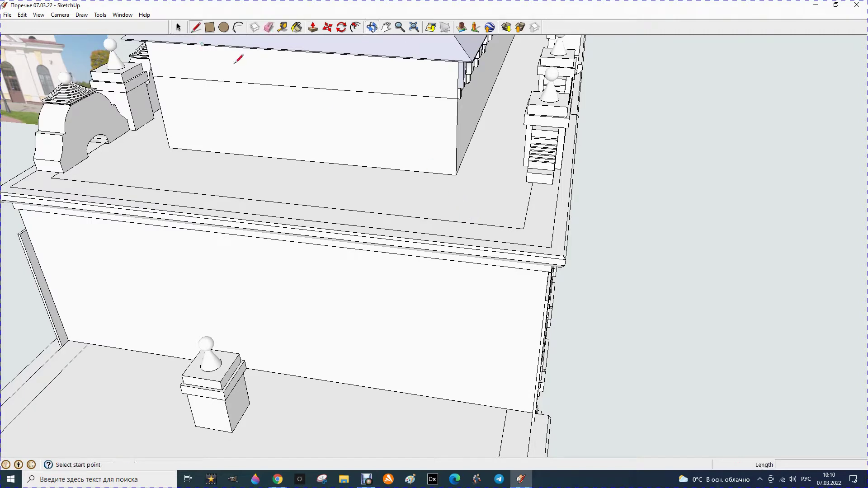
Step: Place a guide along the roof edge from the pedestal corner and draw an edge down the cornice
left_click(282, 28)
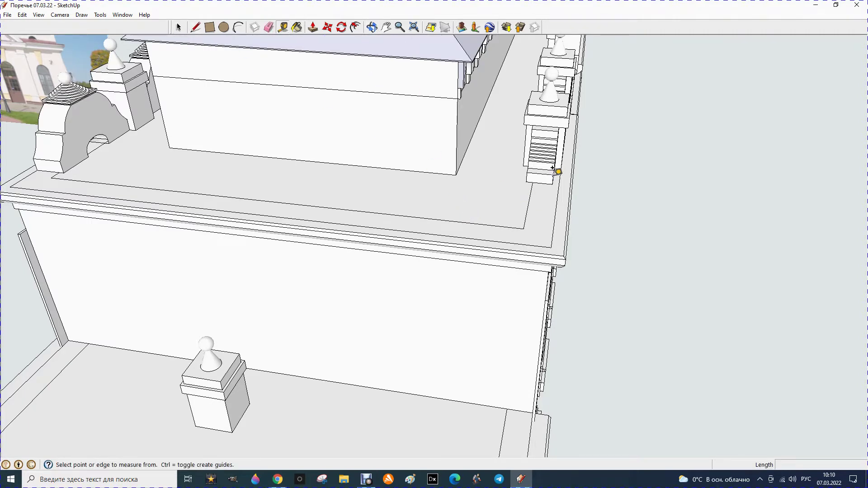
left_click(533, 187)
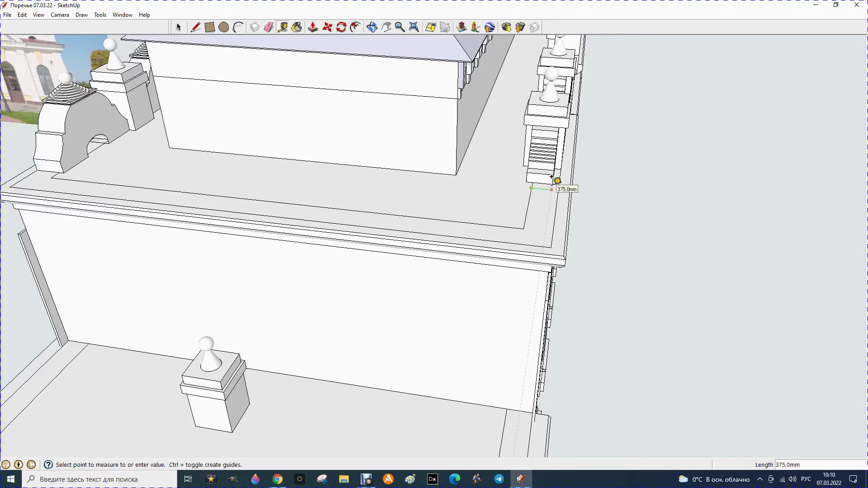
left_click(553, 176)
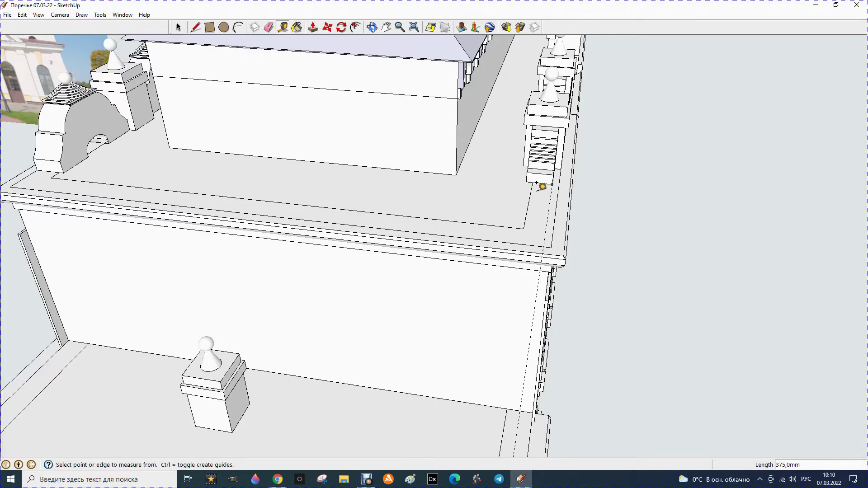
left_click(556, 199)
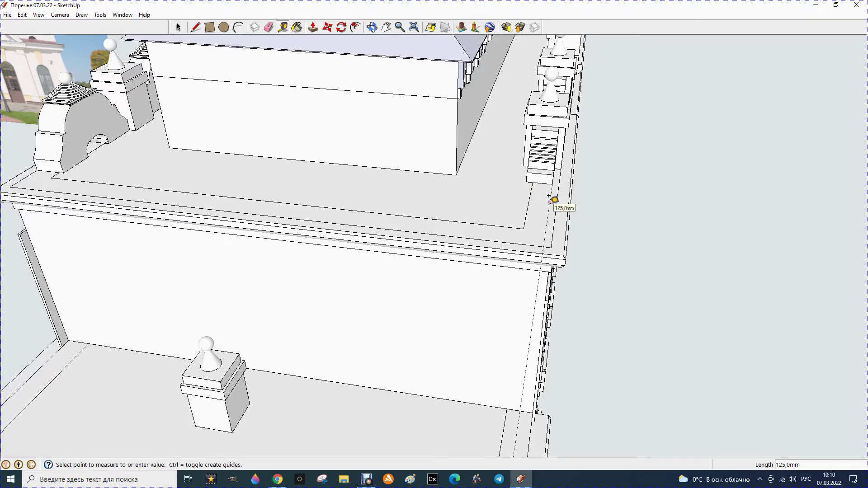
left_click(196, 27)
left_click(552, 184)
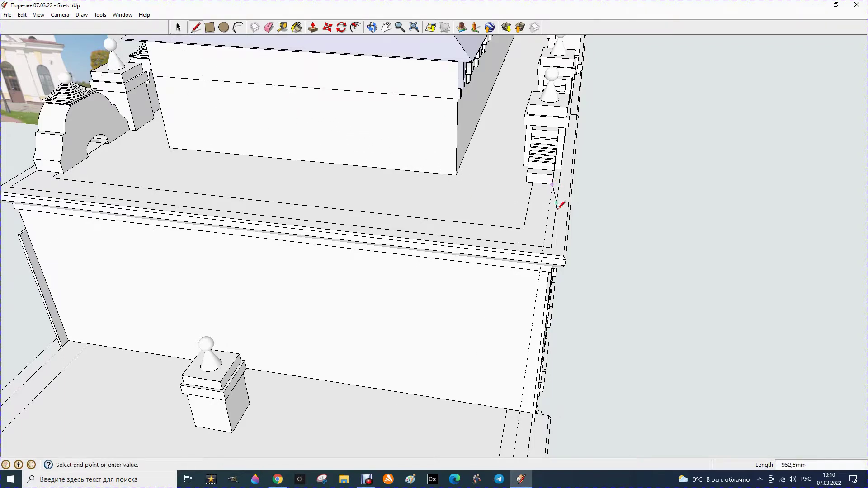
left_click(544, 247)
Step: Place a guide 125 mm in from the cornice edge
left_click(282, 27)
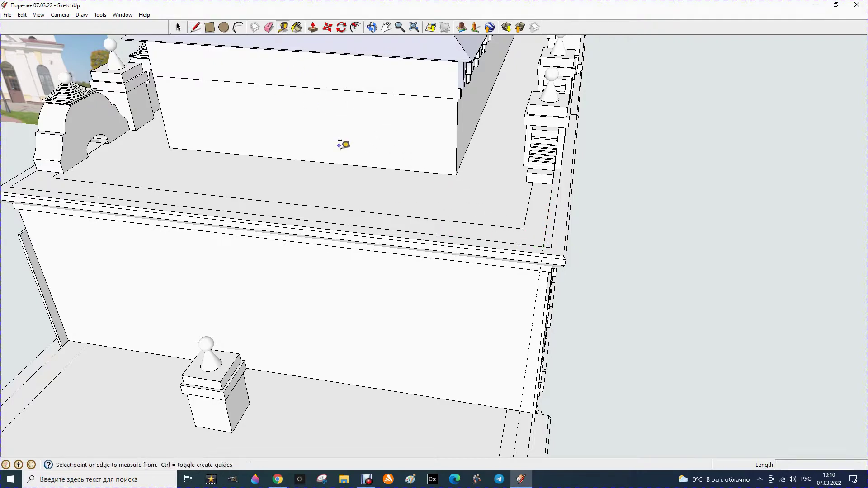
left_click(408, 232)
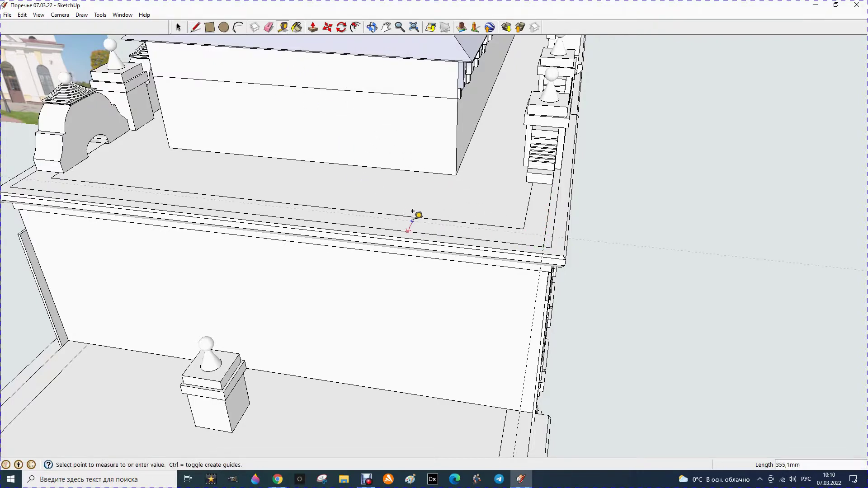
type("5")
key("Return")
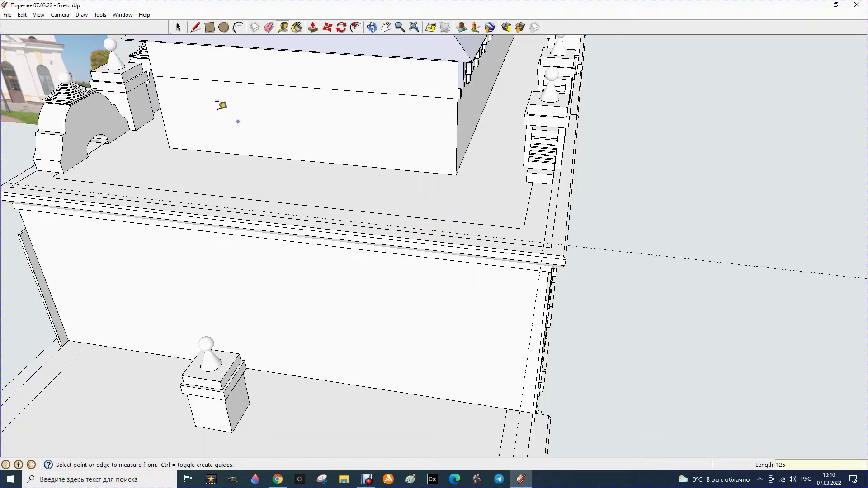
Step: Draw the 10075 mm edge along the cornice top to the left cornice corner
left_click(195, 27)
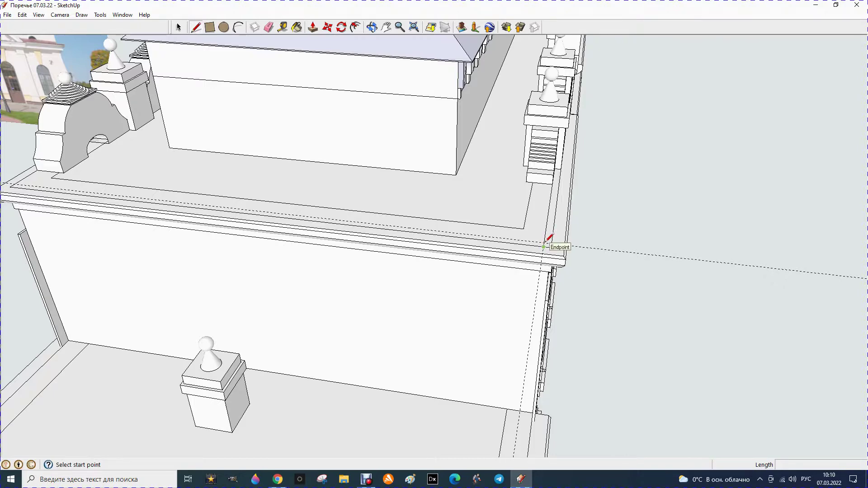
scroll(546, 241, "up", 1)
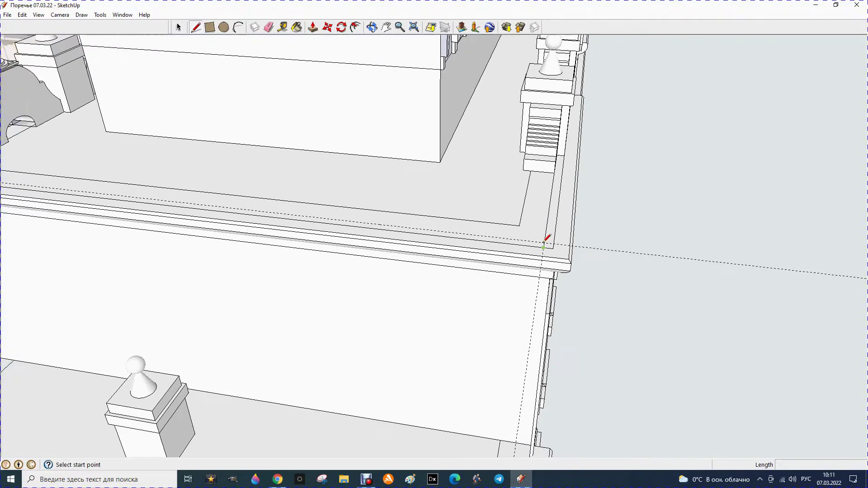
scroll(547, 241, "up", 2)
scroll(552, 242, "up", 1)
left_click(548, 243)
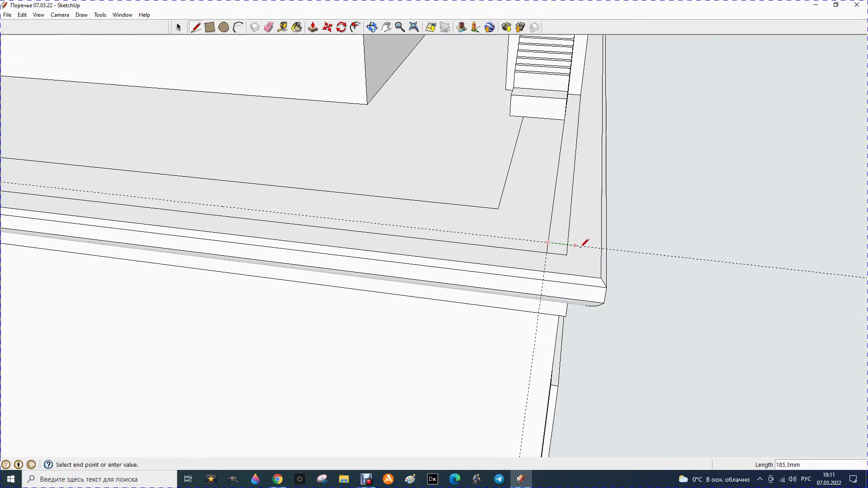
scroll(582, 244, "down", 1)
scroll(646, 248, "down", 1)
scroll(526, 270, "down", 3)
scroll(581, 252, "down", 1)
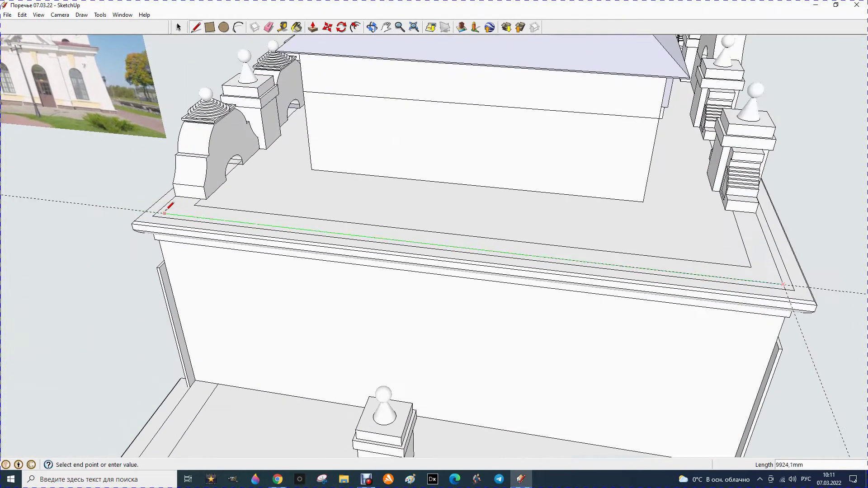
scroll(165, 212, "up", 2)
scroll(159, 208, "up", 1)
left_click(155, 209)
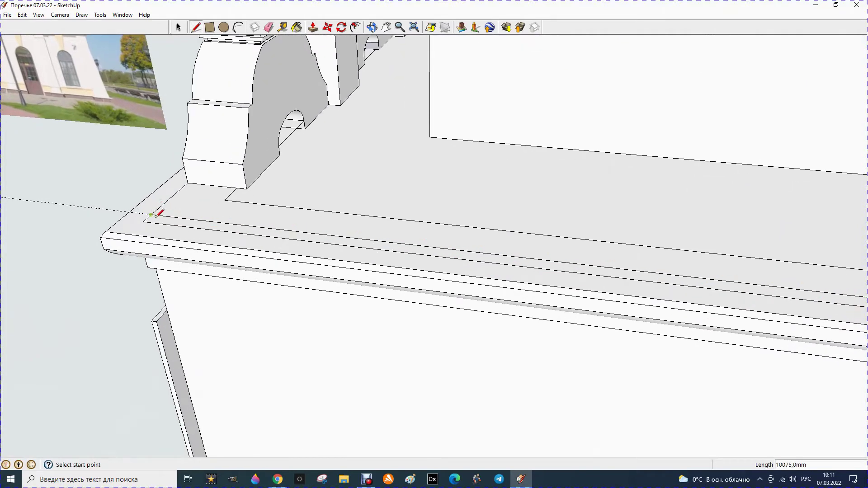
Step: Add a 125 mm guide at the left cornice corner and start a corner edge there
left_click(283, 27)
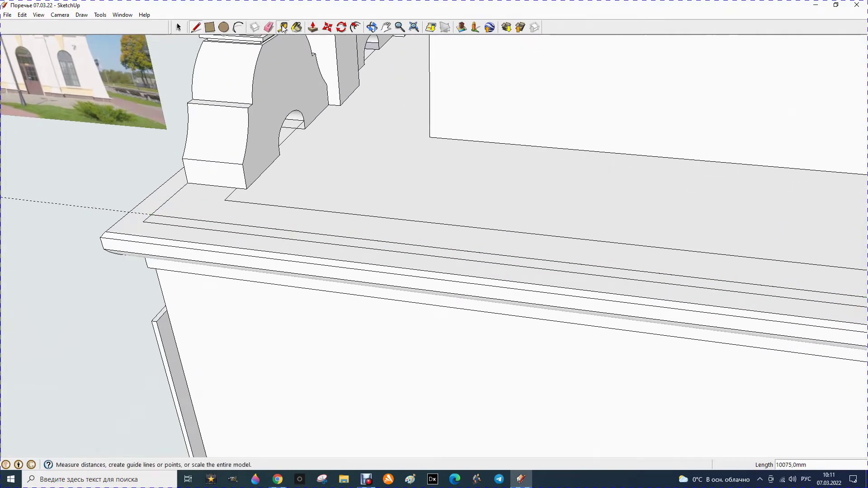
left_click(169, 198)
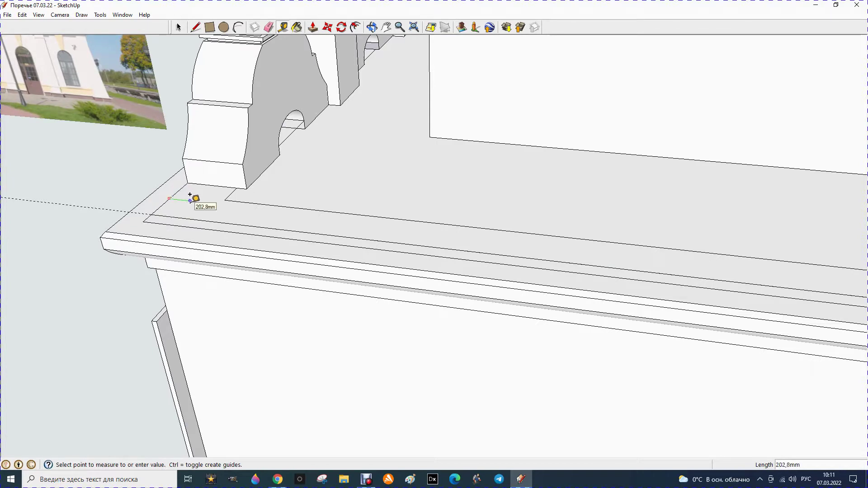
type("125")
key("Return")
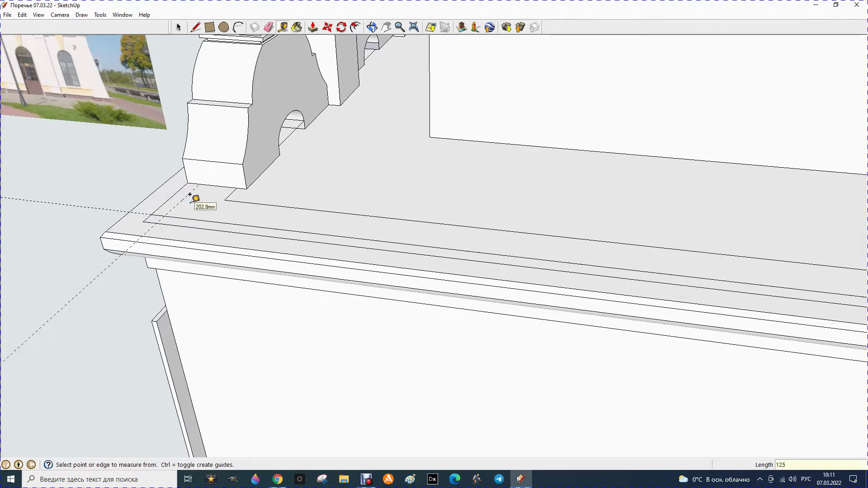
left_click(196, 28)
left_click(164, 215)
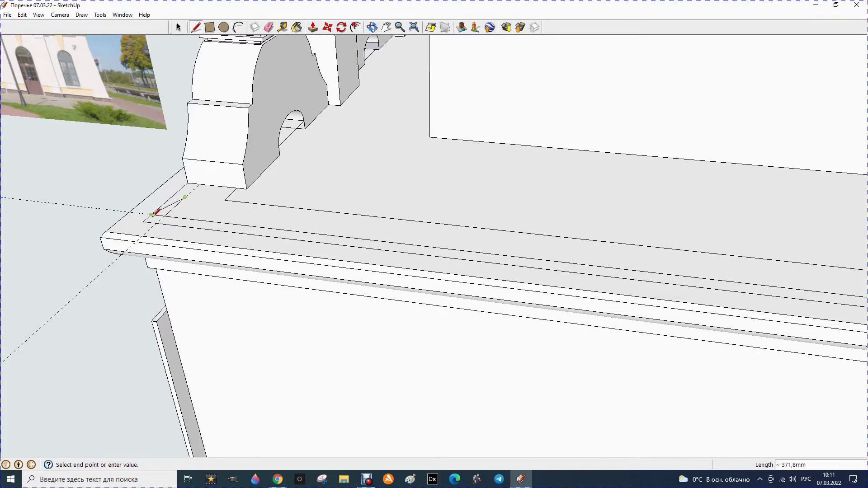
left_click(373, 28)
mouse_move(219, 83)
left_mouse_down()
mouse_move(725, 123)
mouse_move(257, 176)
left_mouse_up()
scroll(725, 123, "down", 5)
Step: Zoom to the far corner and draw a short edge along the parapet
scroll(257, 176, "up", 5)
scroll(258, 176, "up", 3)
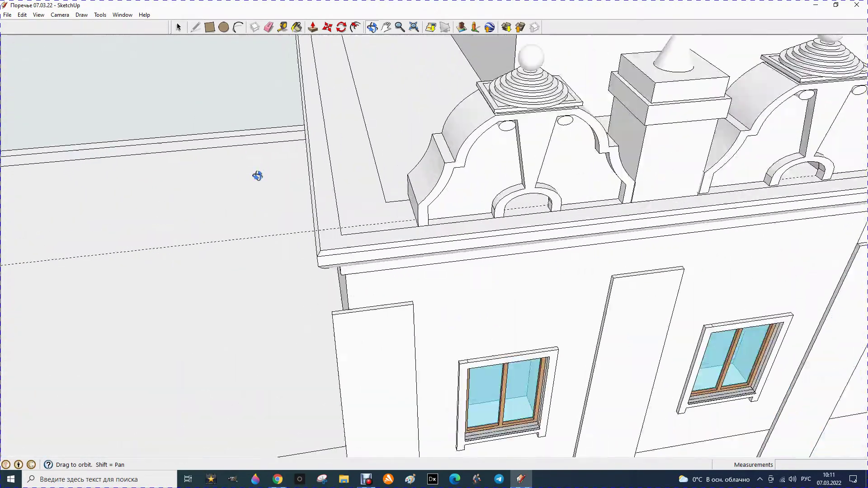
scroll(258, 174, "up", 2)
left_click(194, 27)
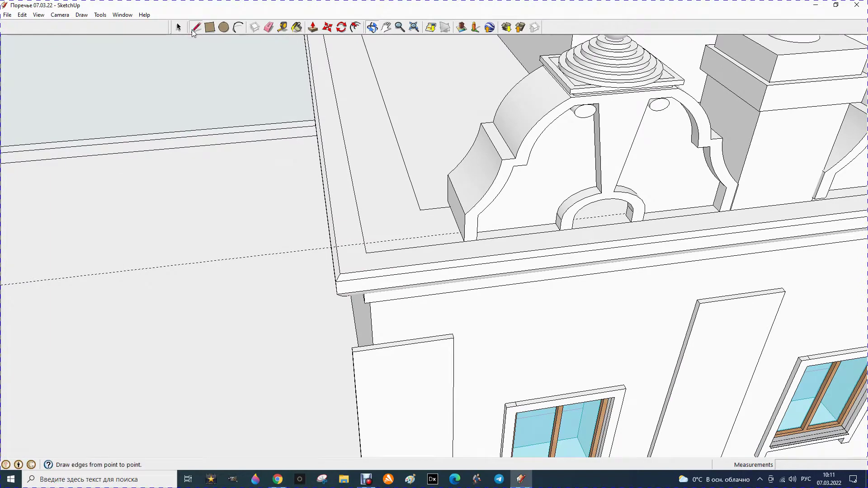
left_click(460, 233)
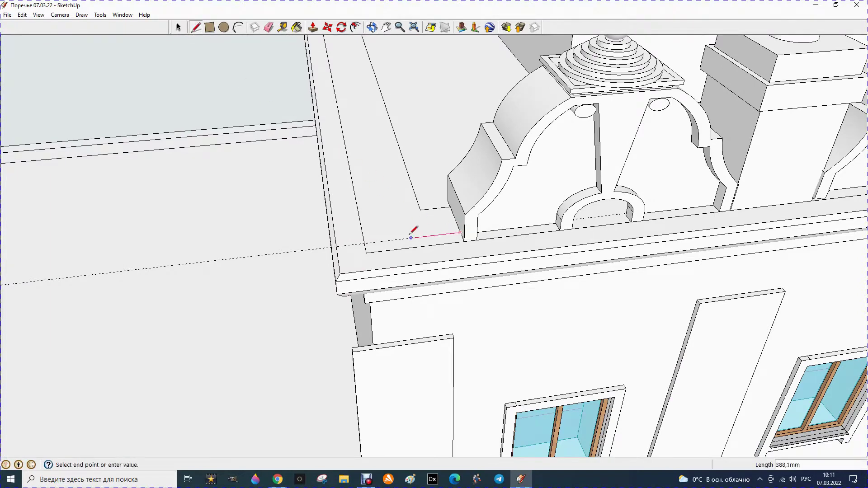
left_click(365, 243)
Step: Place a 125 mm guide in from the cornice edge with Tape Measure
left_click(282, 27)
left_click(346, 153)
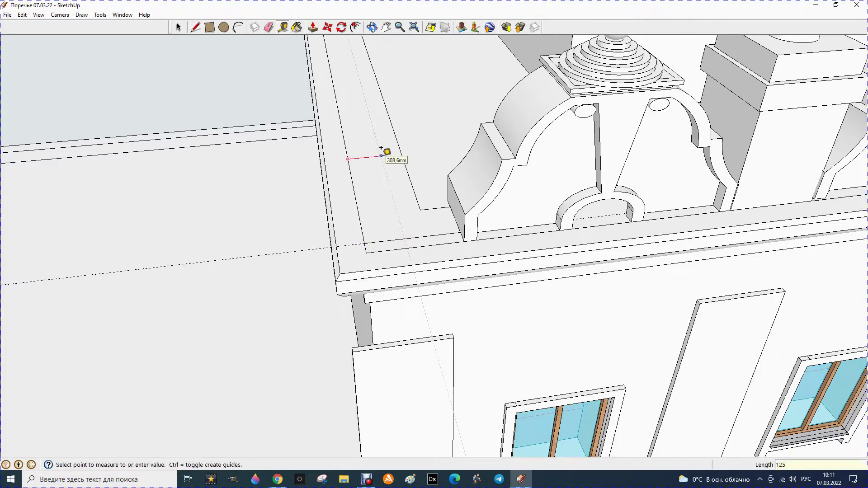
key("Return")
Step: Draw a 10200 mm edge along the side cornice top, following the green axis to the corner
left_click(195, 27)
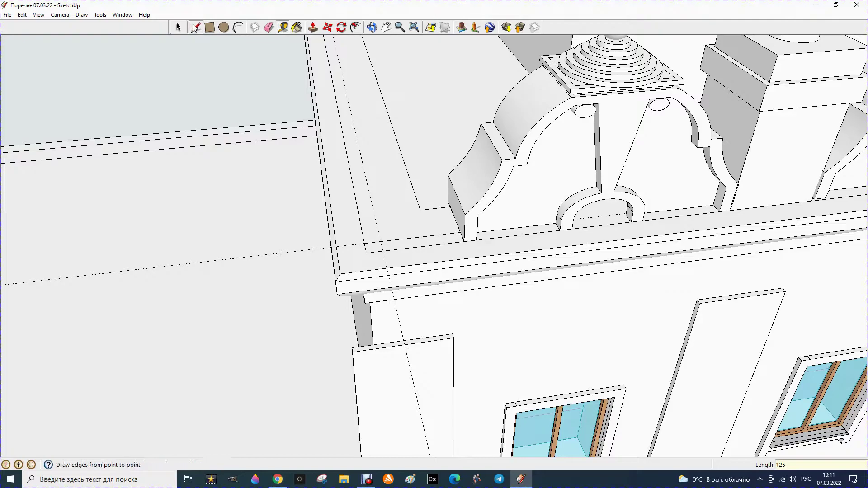
left_click(383, 250)
scroll(385, 248, "down", 2)
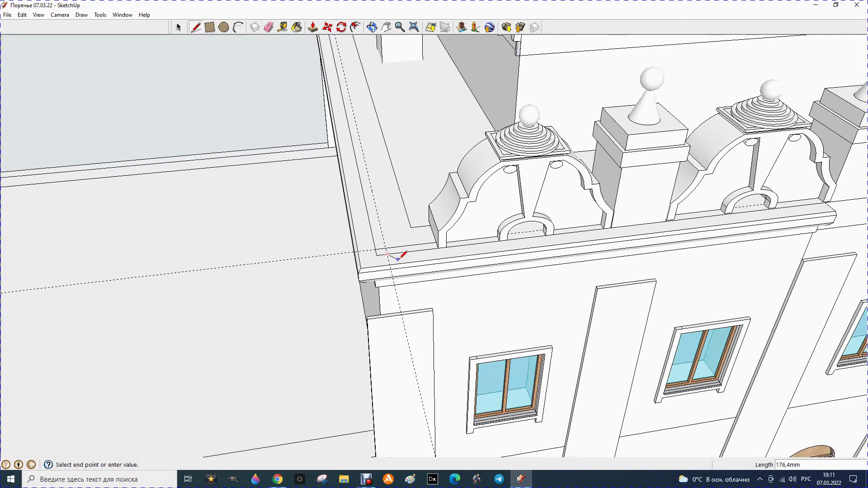
scroll(387, 249, "down", 2)
scroll(393, 227, "down", 2)
scroll(362, 91, "up", 1)
scroll(351, 66, "up", 2)
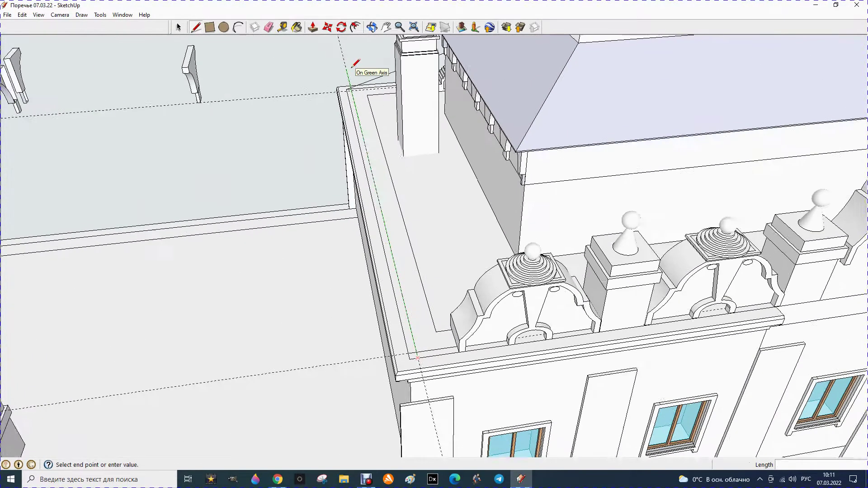
scroll(352, 66, "up", 2)
scroll(355, 72, "up", 2)
scroll(353, 78, "up", 2)
scroll(354, 82, "up", 1)
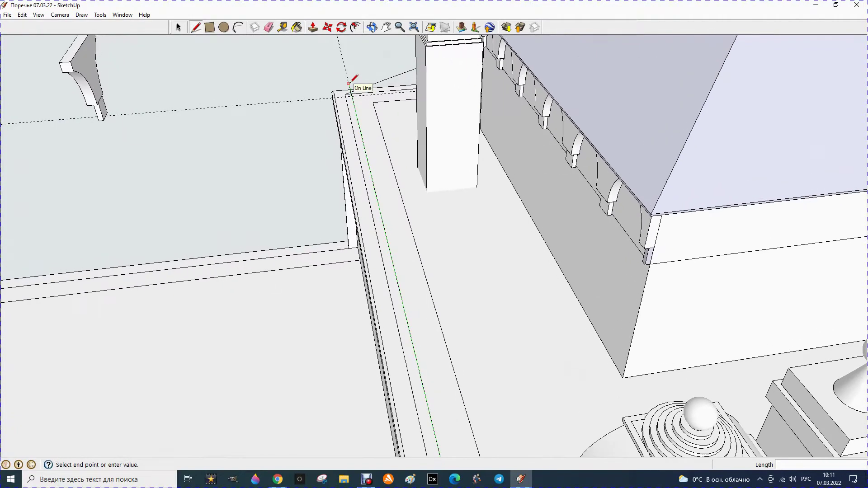
scroll(355, 86, "up", 1)
left_click(351, 93)
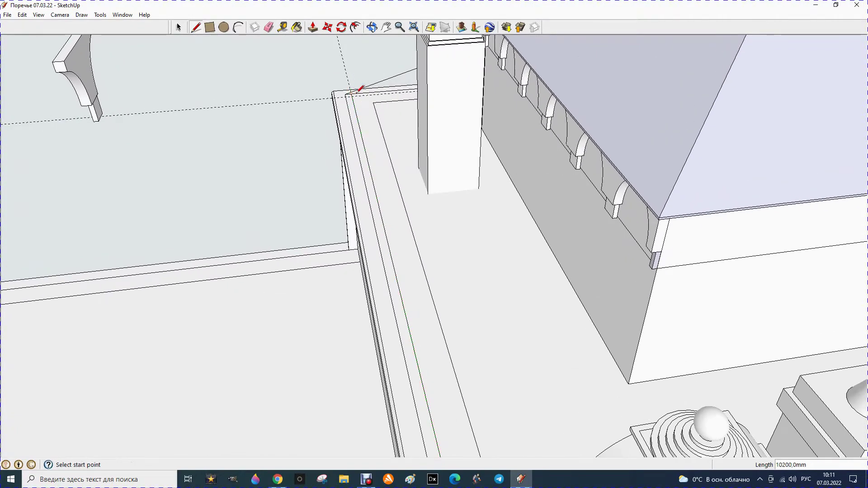
left_click(371, 27)
mouse_move(293, 127)
left_mouse_down()
mouse_move(372, 168)
mouse_move(551, 190)
left_mouse_up()
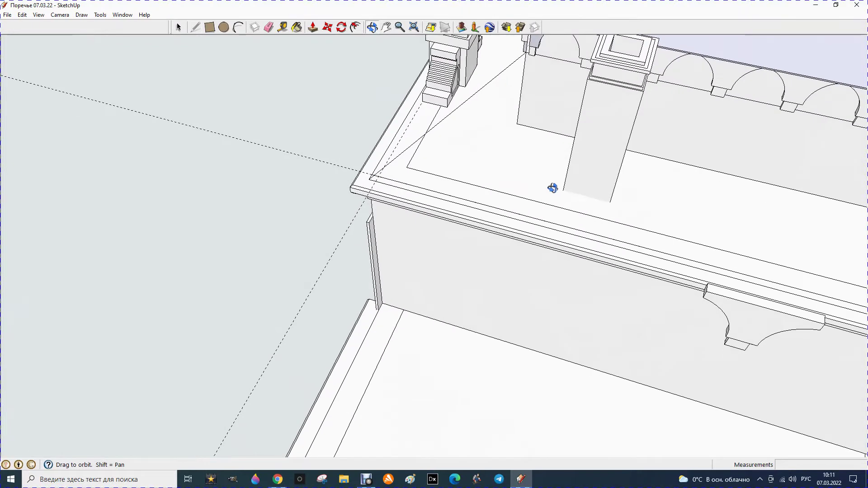
Step: Erase the old diagonal line and draw a 2275 mm edge from stair corner to parapet corner
left_click(270, 29)
left_click(482, 88)
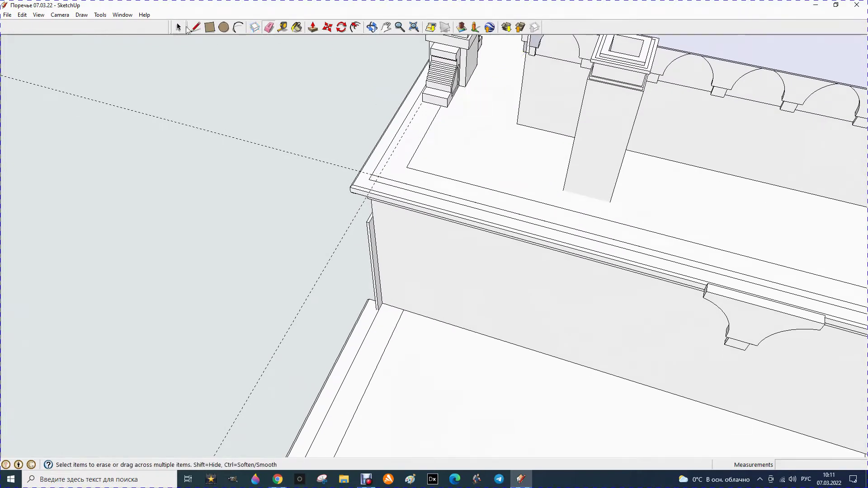
left_click(195, 27)
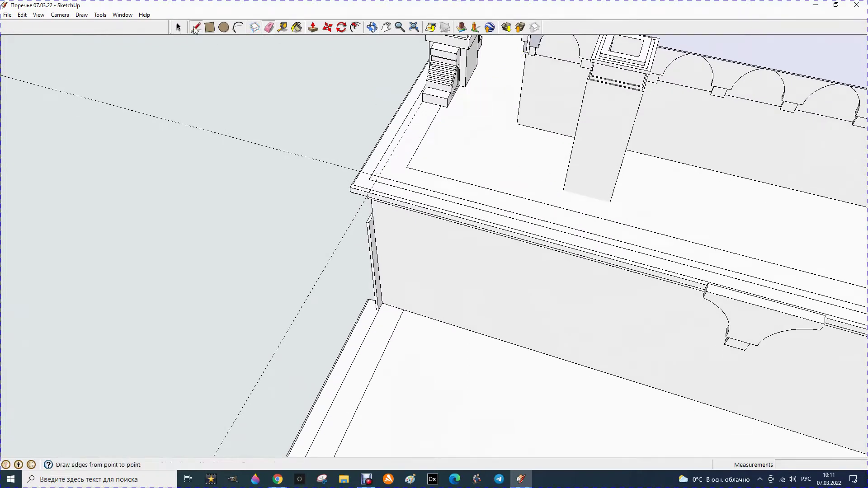
left_click(423, 102)
left_click(380, 177)
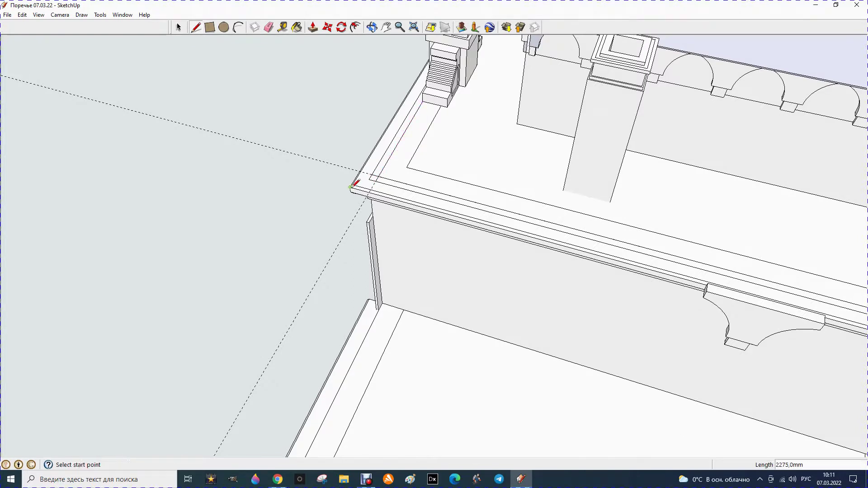
Step: Zoom in and start a new edge at the upper block component's corner point
left_click(196, 28)
scroll(475, 70, "up", 1)
scroll(506, 57, "up", 1)
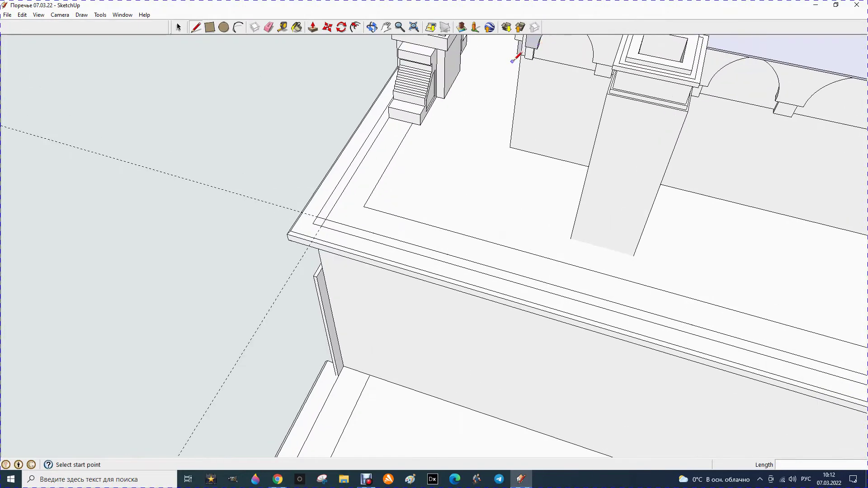
scroll(525, 57, "up", 1)
scroll(522, 56, "up", 2)
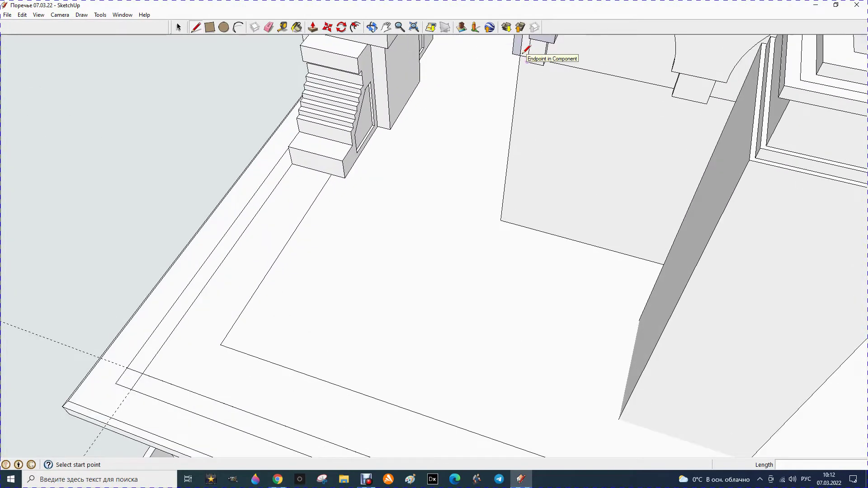
left_click(520, 55)
scroll(520, 54, "down", 2)
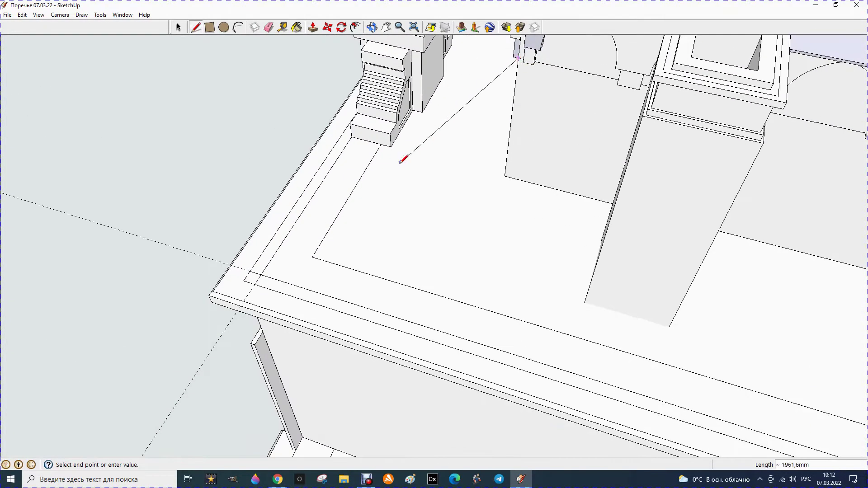
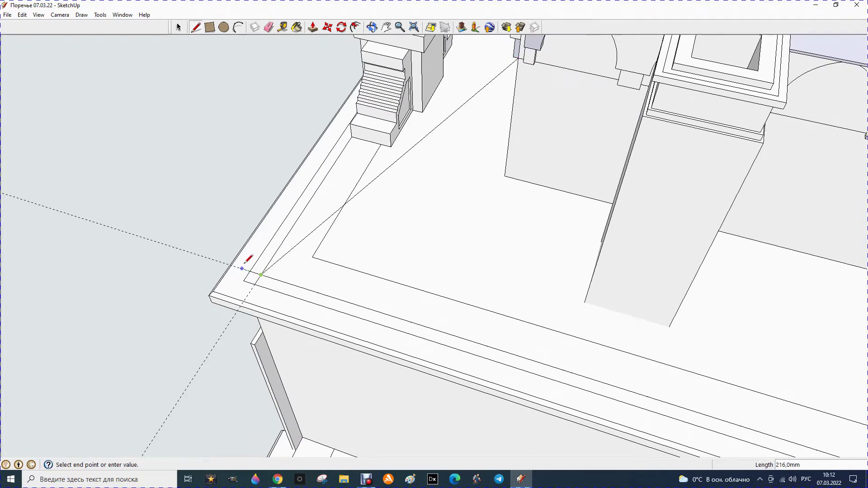
Step: Finish the hip edge at the wing's outer corner, then view the pillar and arched wall
left_click(260, 274)
left_click(378, 30)
mouse_move(458, 181)
left_mouse_down()
mouse_move(314, 147)
mouse_move(241, 112)
left_mouse_up()
scroll(241, 112, "down", 3)
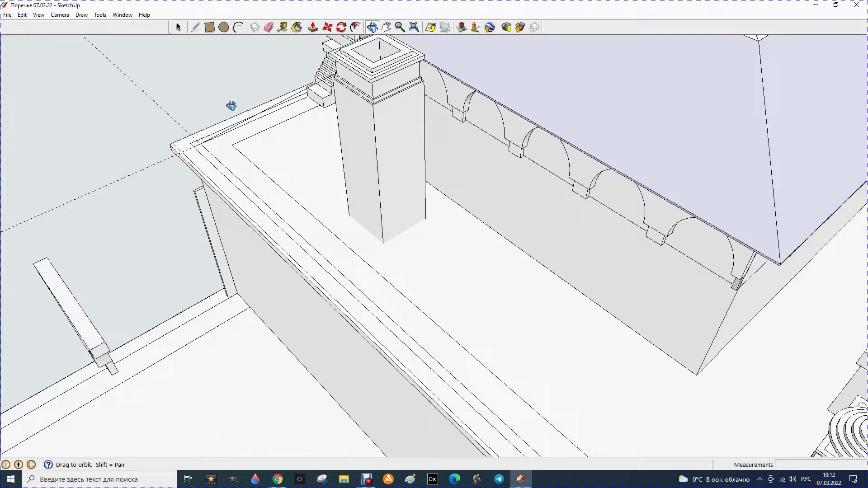
scroll(241, 112, "down", 2)
scroll(473, 302, "up", 4)
scroll(473, 302, "up", 2)
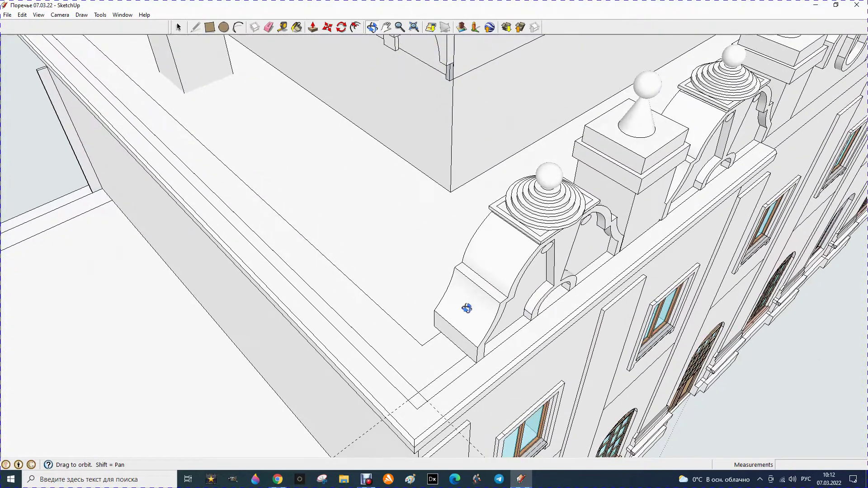
Step: Draw a hip edge from the central block's corner down to the parapet's inner corner
left_click(196, 28)
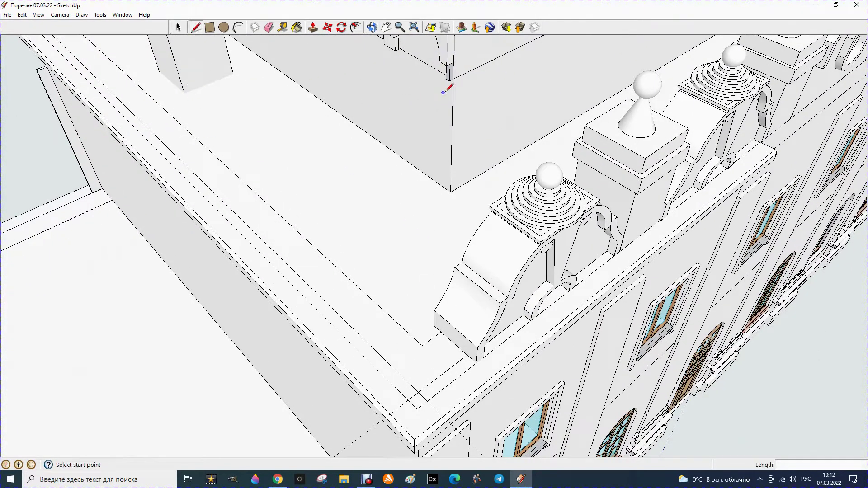
left_click(453, 79)
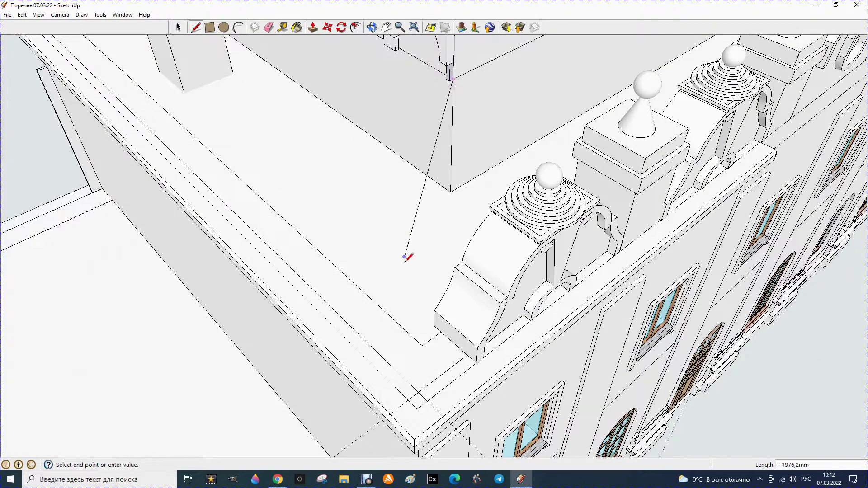
left_click(419, 391)
key("Escape")
scroll(382, 378, "down", 2)
scroll(382, 375, "down", 1)
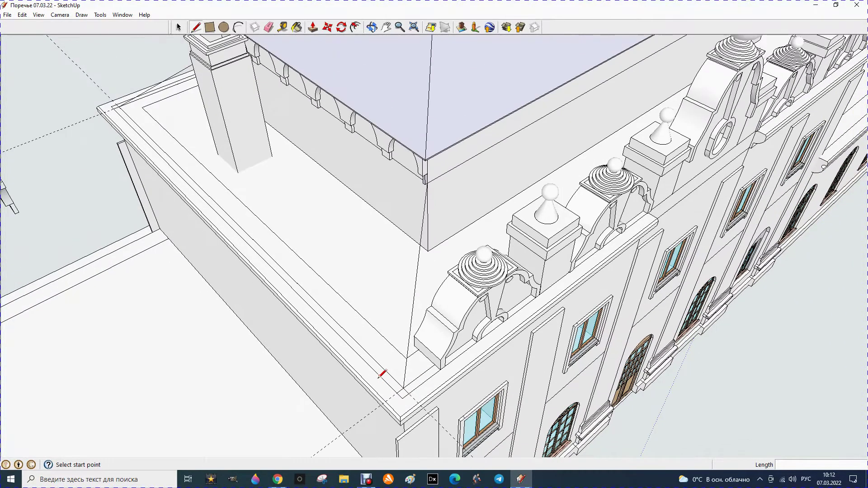
scroll(374, 364, "down", 2)
scroll(300, 310, "down", 2)
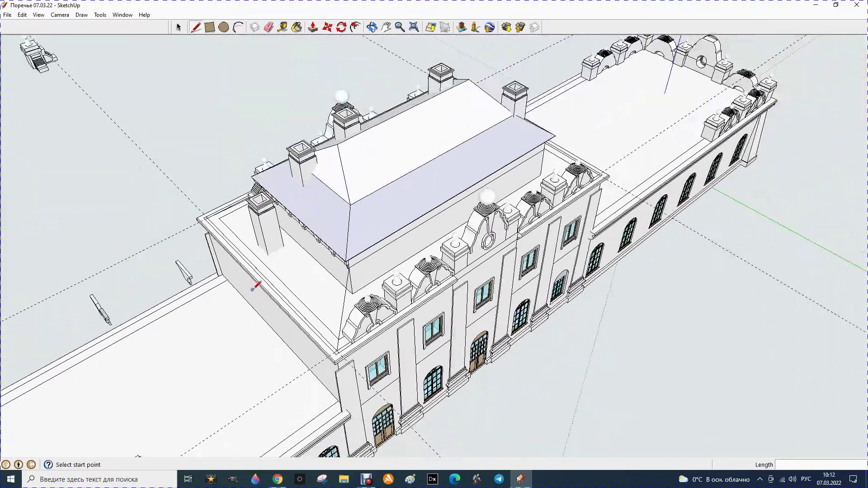
scroll(252, 271, "down", 1)
Step: On the building's other side, draw a hip edge from the central roof box to the cornice corner
left_click(372, 27)
mouse_move(375, 72)
left_mouse_down()
mouse_move(296, 89)
mouse_move(446, 121)
mouse_move(398, 145)
left_mouse_up()
scroll(401, 158, "up", 2)
scroll(403, 171, "up", 2)
scroll(402, 171, "up", 2)
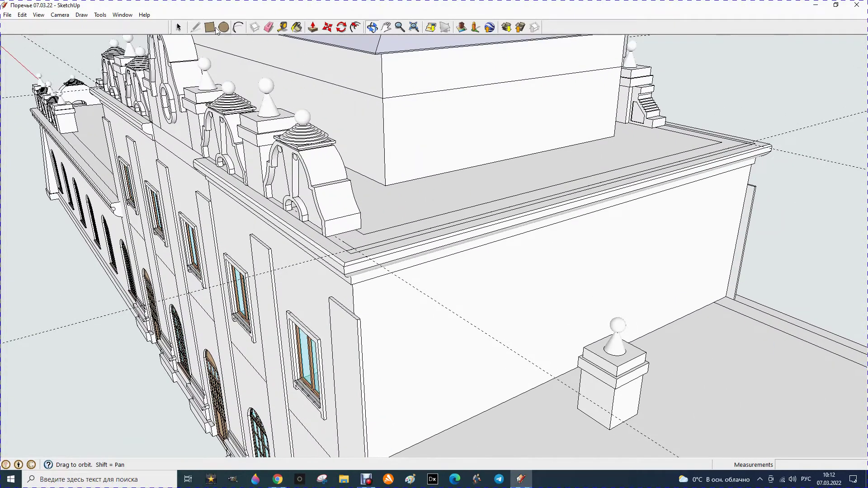
left_click(195, 27)
left_click(382, 98)
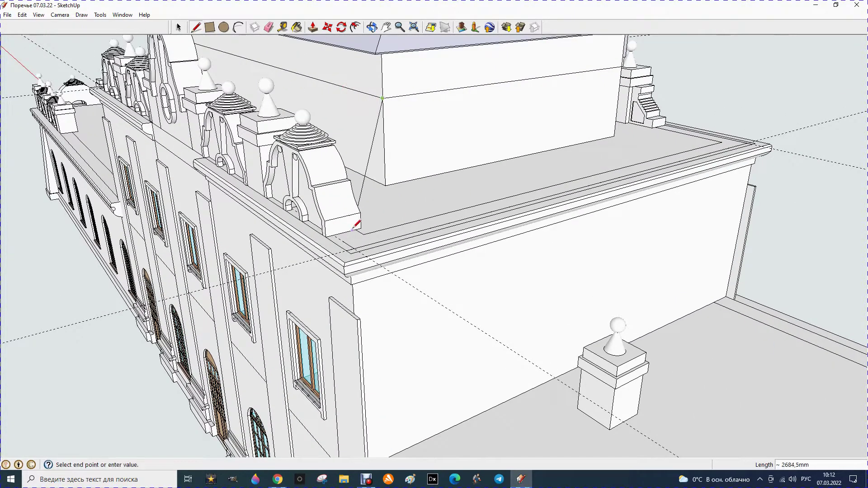
left_click(354, 248)
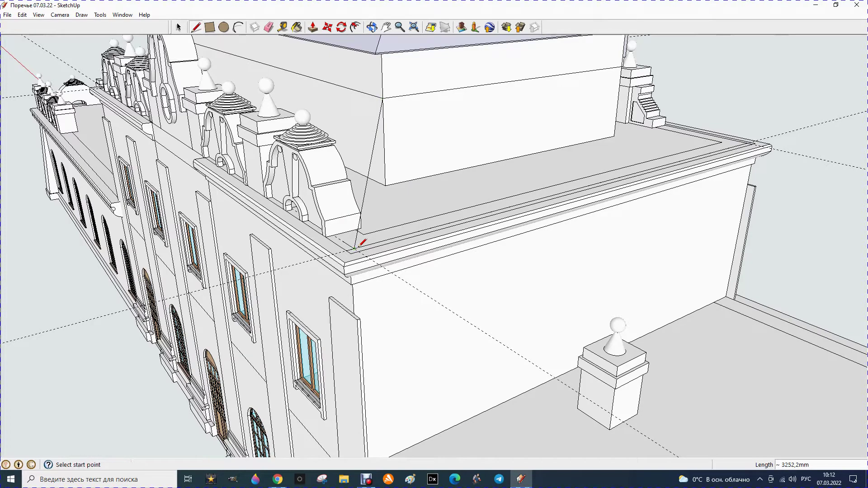
scroll(354, 248, "down", 1)
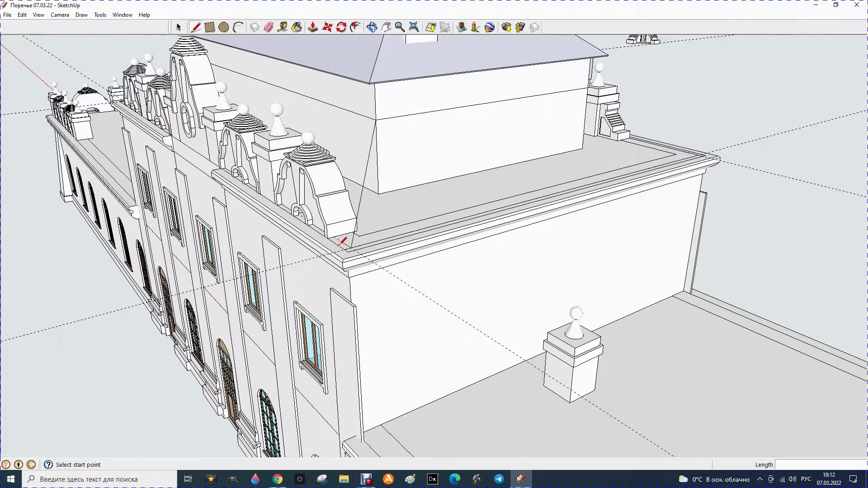
Step: Draw a hip edge from the central block's lower corner to the wing's cornice corner, closing a sloped face
left_click(372, 27)
mouse_move(576, 121)
left_mouse_down()
mouse_move(372, 144)
mouse_move(315, 77)
left_mouse_up()
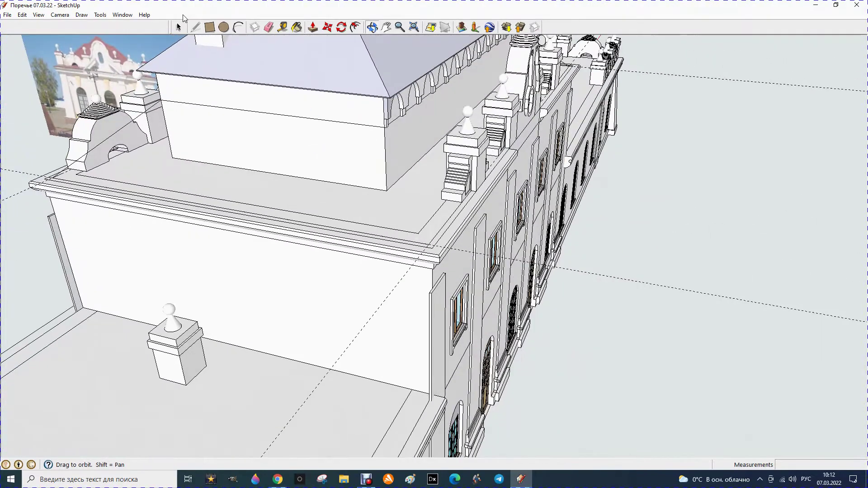
left_click(196, 28)
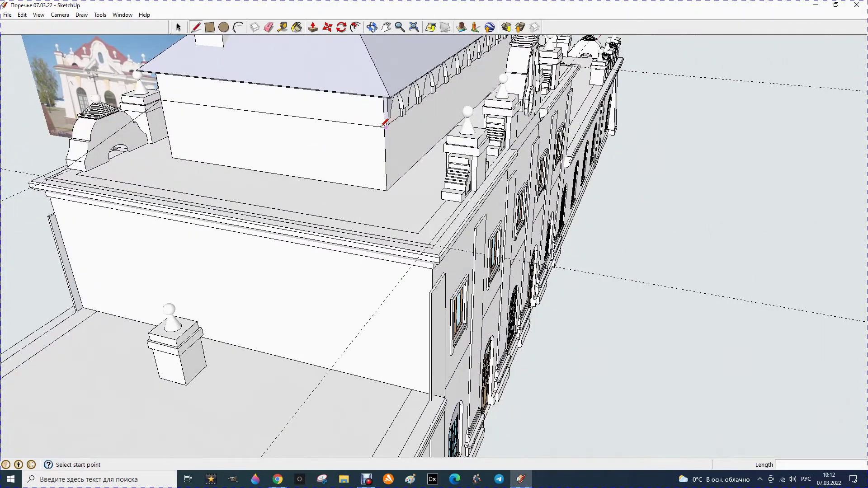
scroll(386, 122, "up", 2)
scroll(385, 122, "up", 2)
scroll(382, 122, "up", 2)
left_click(380, 121)
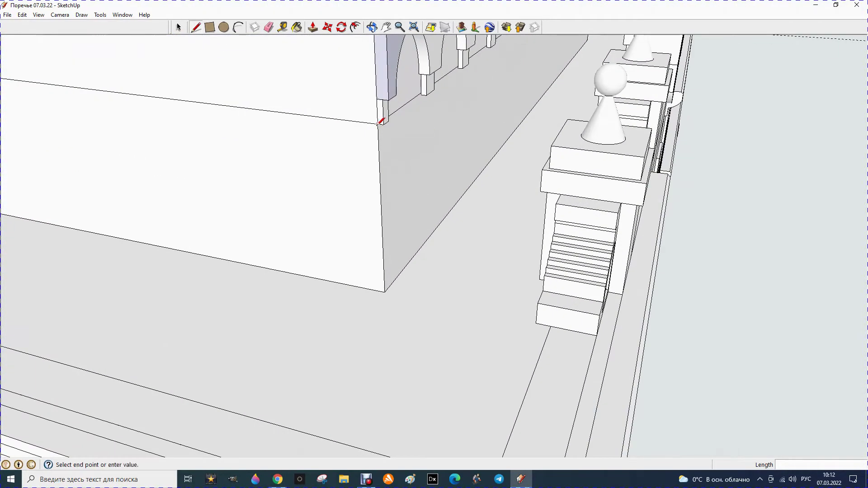
scroll(380, 121, "down", 3)
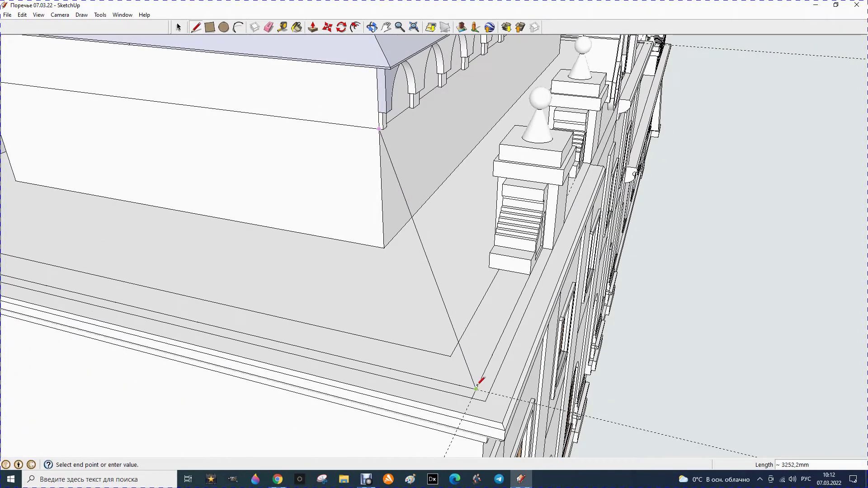
left_click(477, 388)
scroll(481, 383, "down", 2)
scroll(486, 377, "down", 2)
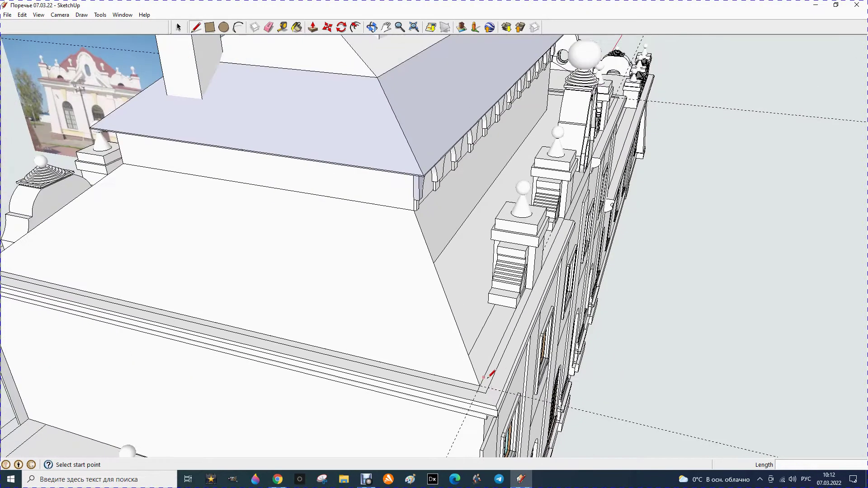
scroll(485, 378, "down", 3)
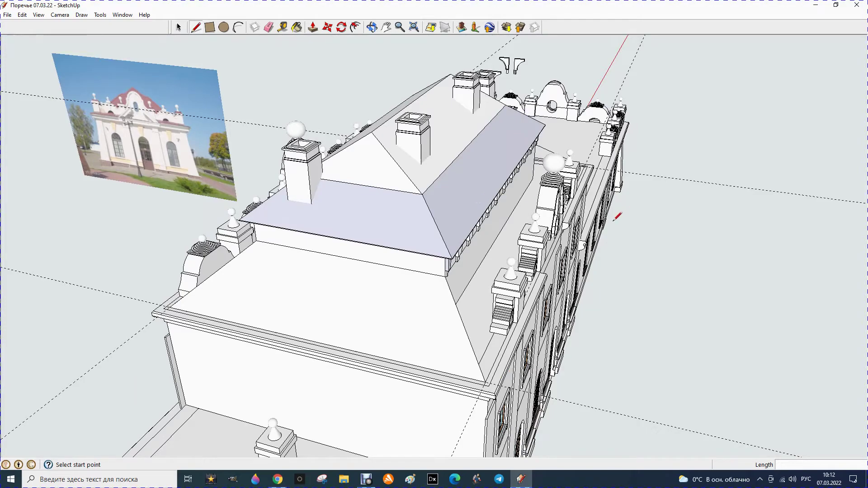
scroll(593, 225, "up", 3)
Step: Orbit the model to face the facade head-on
left_click(372, 28)
mouse_move(523, 365)
left_mouse_down()
mouse_move(631, 343)
mouse_move(486, 373)
left_mouse_up()
scroll(632, 342, "down", 3)
scroll(190, 248, "up", 2)
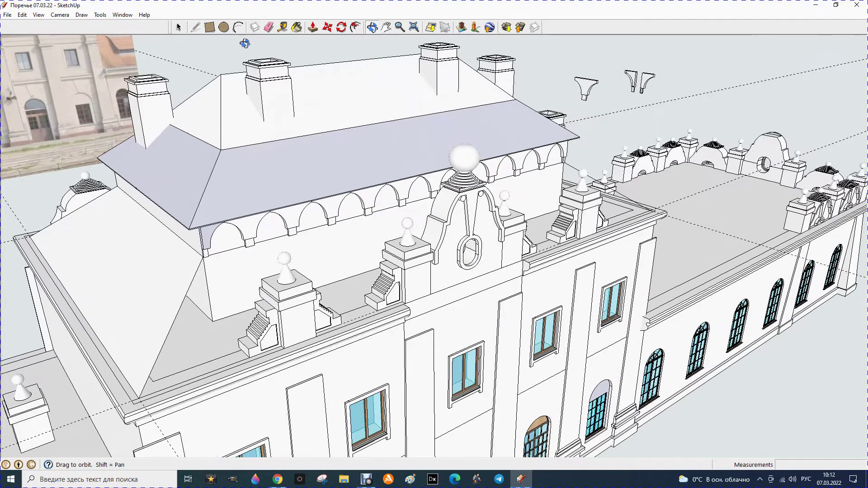
left_click(195, 27)
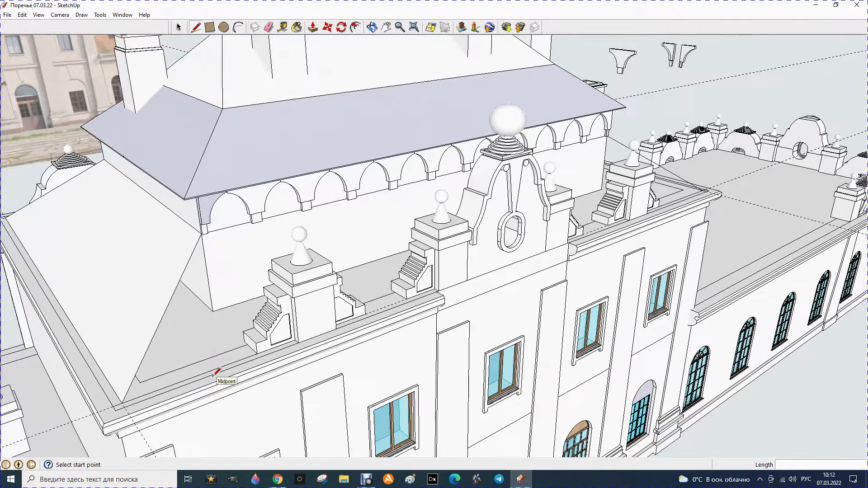
Step: Draw edges joining the stair block to the parapet corners, forming a sloped roof face
scroll(217, 373, "up", 2)
scroll(238, 379, "up", 1)
scroll(238, 379, "up", 1)
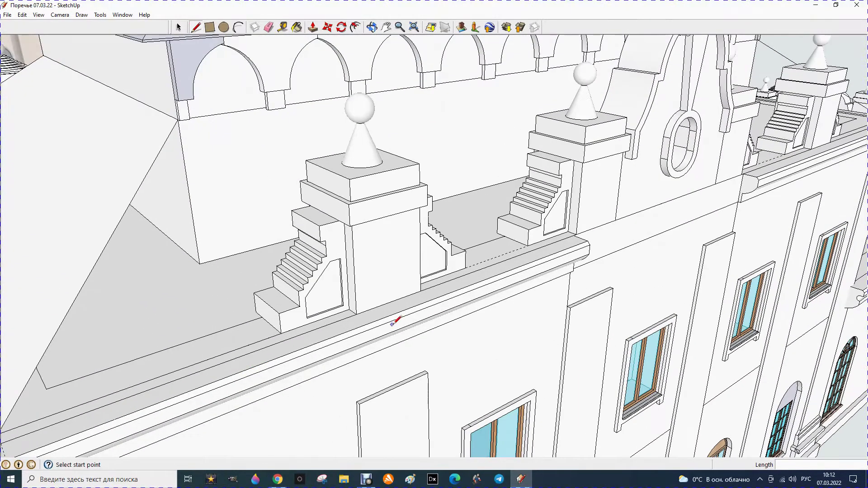
left_click(282, 331)
scroll(283, 331, "down", 2)
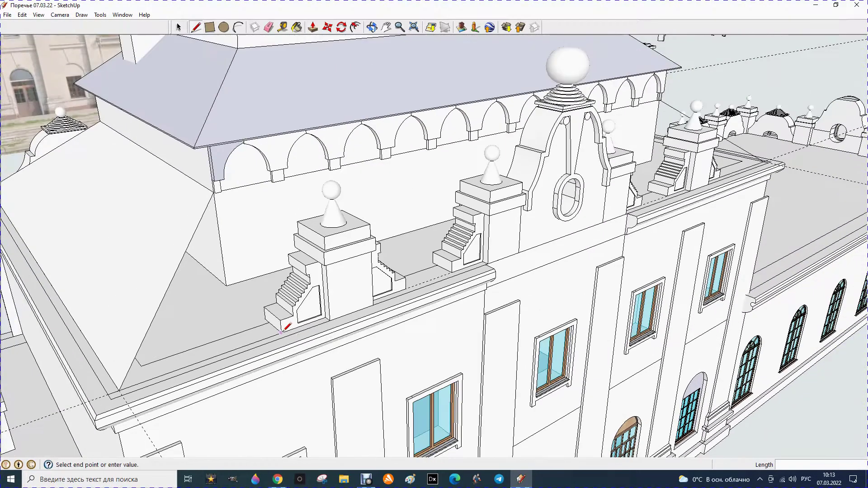
scroll(283, 331, "down", 1)
scroll(375, 291, "up", 2)
scroll(375, 292, "up", 2)
left_click(643, 208)
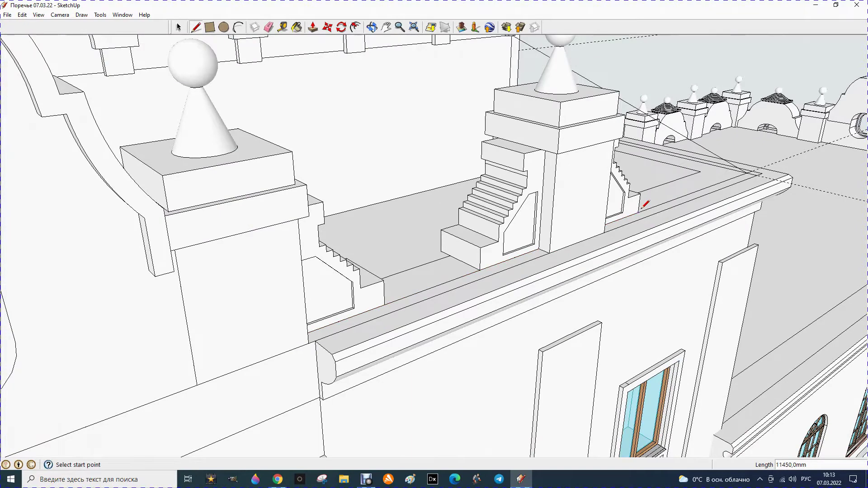
left_click(748, 171)
left_click(643, 208)
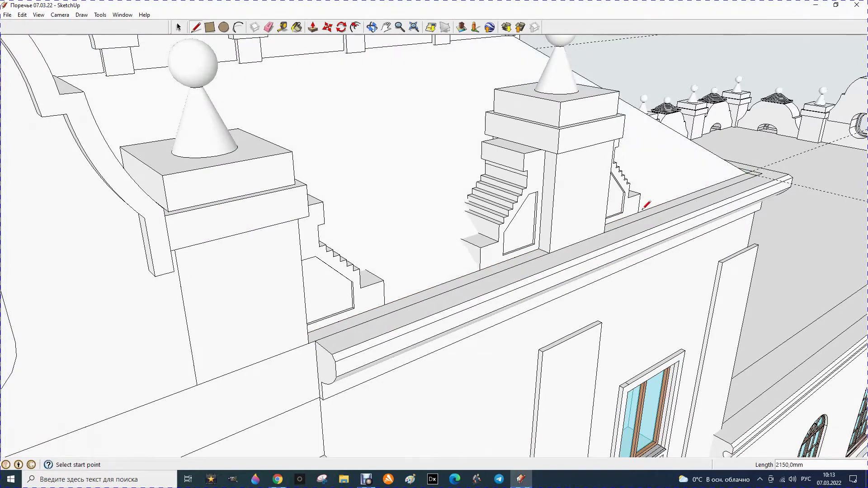
Step: Draw a 9950 mm edge spanning the wing parapet from corner to corner
scroll(552, 221, "down", 1)
left_click(371, 27)
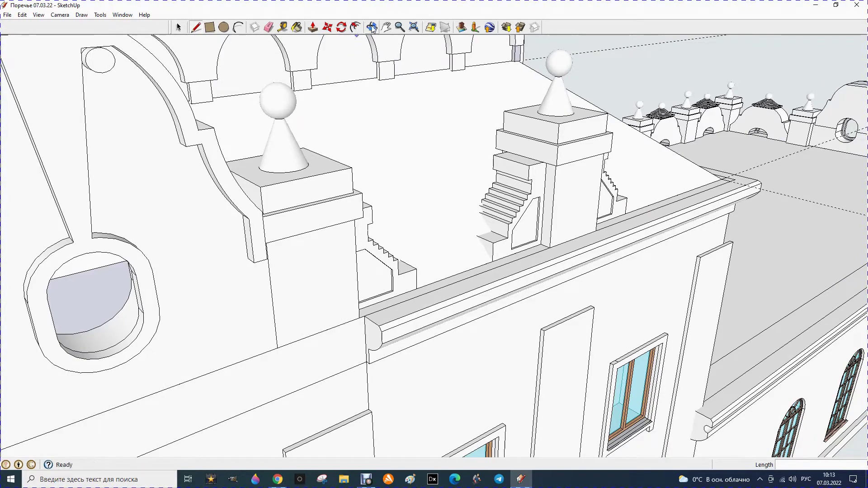
mouse_move(620, 188)
left_mouse_down()
mouse_move(529, 215)
mouse_move(129, 250)
left_mouse_up()
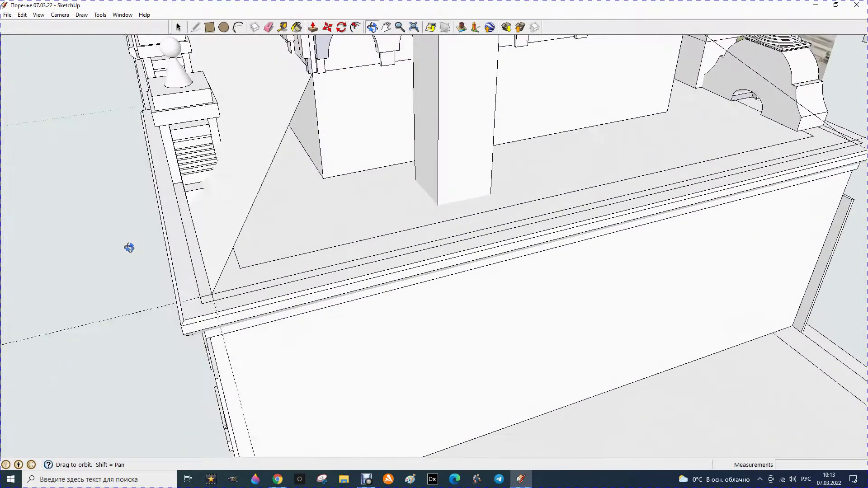
left_click_drag(186, 246, 144, 244)
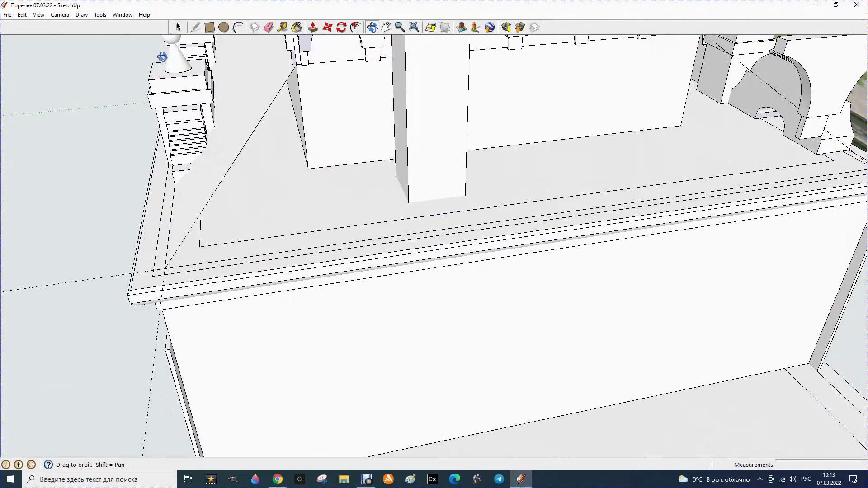
left_click(196, 28)
left_click(165, 268)
scroll(163, 269, "down", 2)
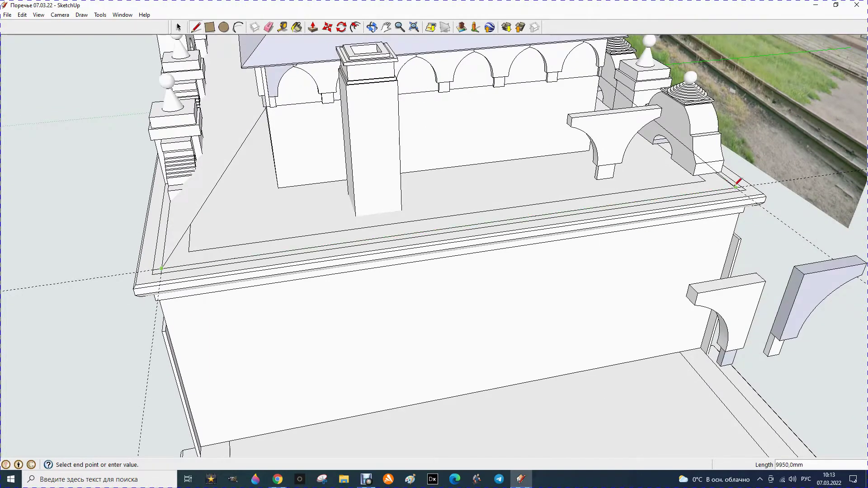
left_click(736, 187)
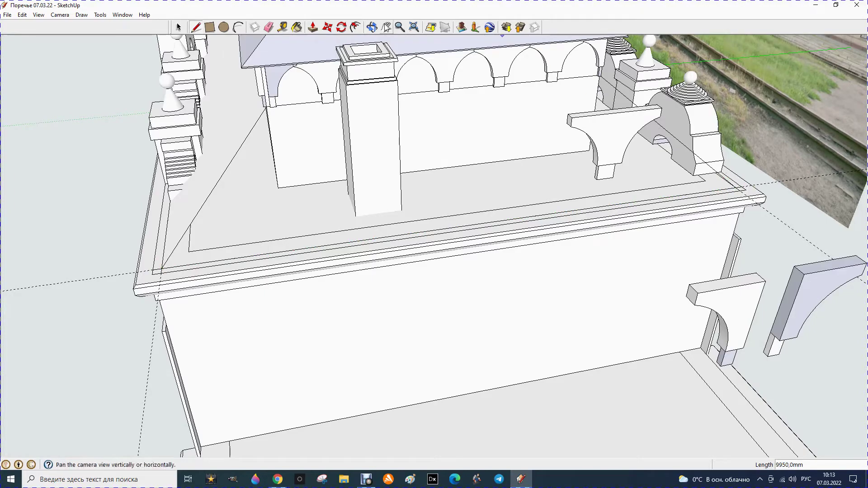
left_click(372, 27)
mouse_move(630, 132)
left_mouse_down()
mouse_move(338, 147)
mouse_move(287, 110)
mouse_move(262, 126)
left_mouse_up()
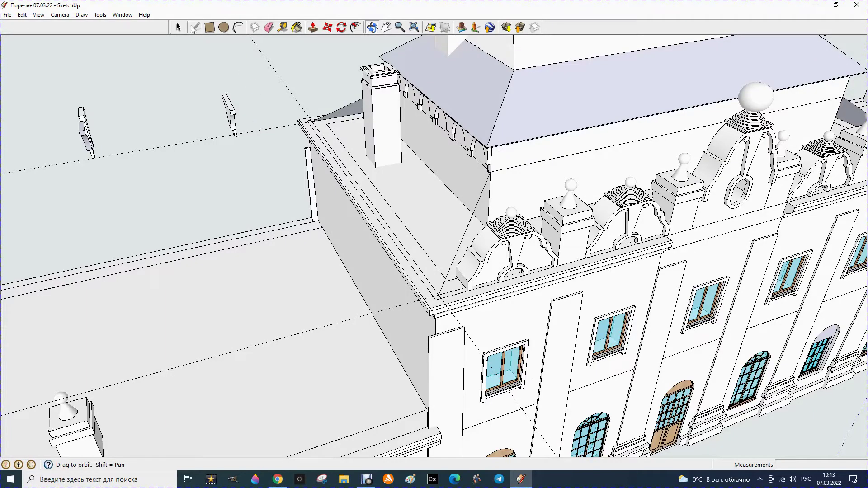
Step: Draw a roughly 3252 mm edge from the other wing's cornice corner to the far parapet corner
left_click(194, 28)
left_click(444, 291)
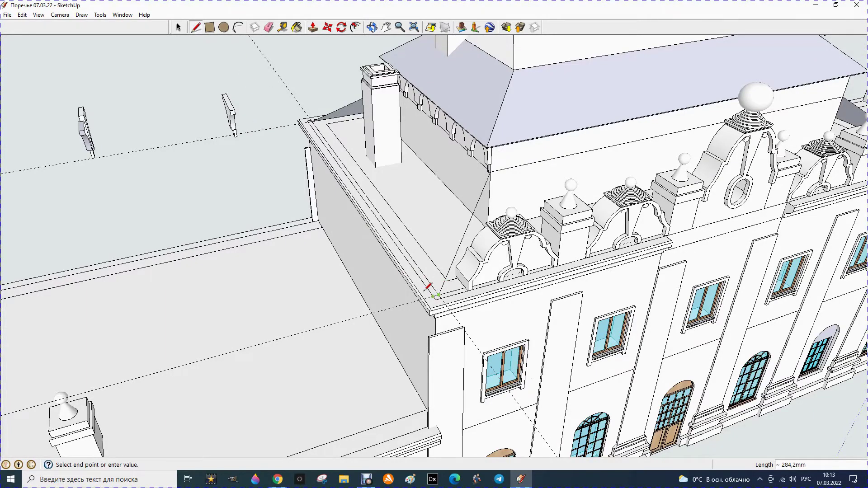
middle_click_drag(438, 285, 744, 189)
scroll(745, 190, "up", 5)
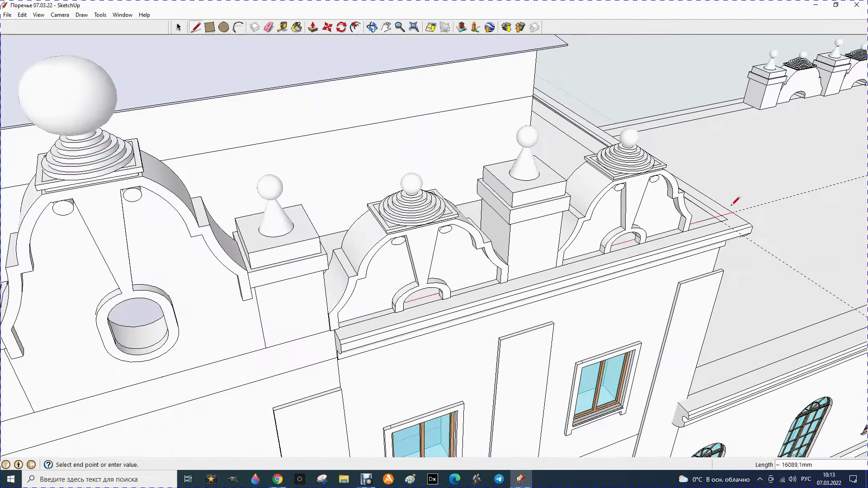
scroll(736, 199, "up", 4)
left_click(711, 220)
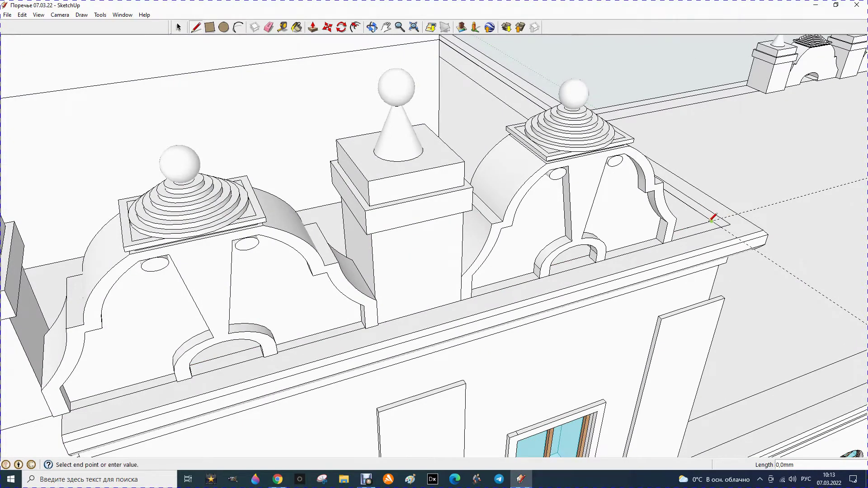
Step: Cancel the pending line and zoom in on the parapet corner where hip meets cornice
left_click(440, 39)
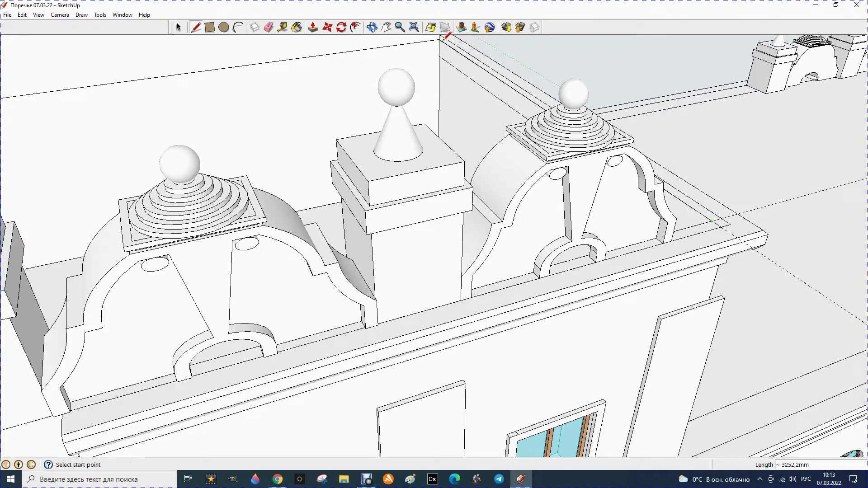
left_click(372, 27)
mouse_move(742, 149)
left_mouse_down()
mouse_move(695, 181)
mouse_move(630, 297)
mouse_move(539, 290)
mouse_move(547, 274)
left_mouse_up()
scroll(695, 181, "down", 5)
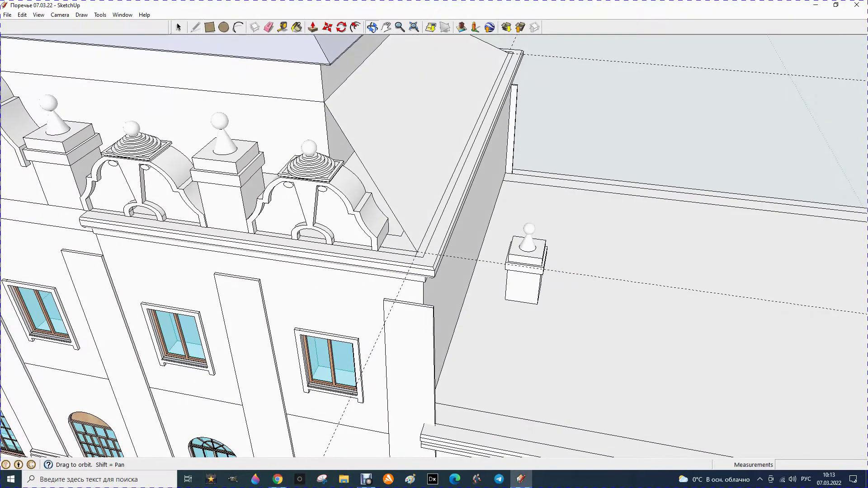
left_click_drag(413, 223, 452, 225)
scroll(366, 234, "up", 2)
scroll(457, 248, "up", 2)
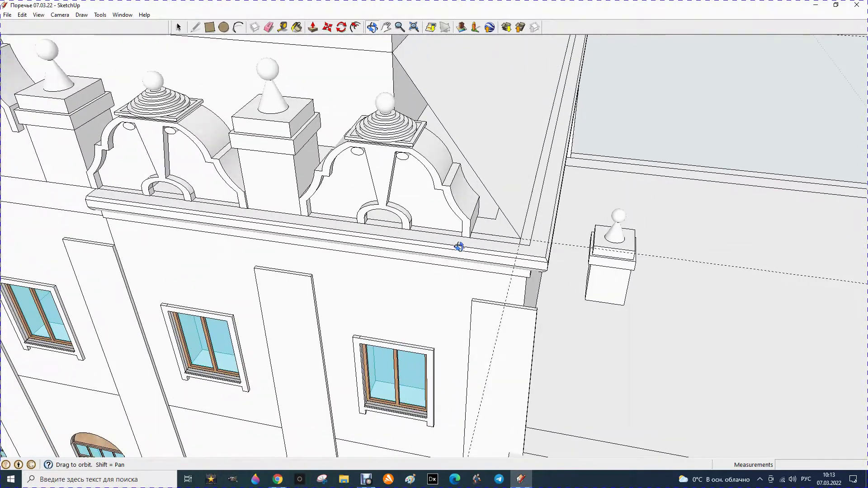
scroll(498, 243, "up", 2)
scroll(498, 242, "up", 2)
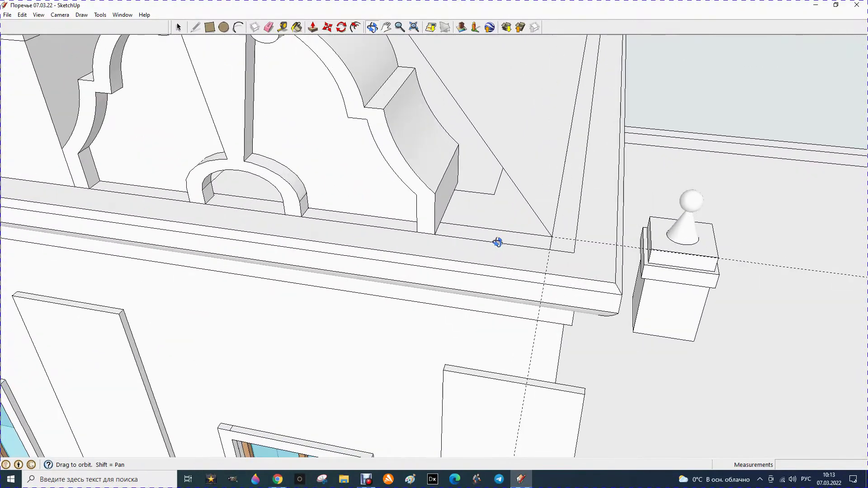
Step: Erase the stray short edge at the parapet corner beneath the roof hip
left_click(268, 27)
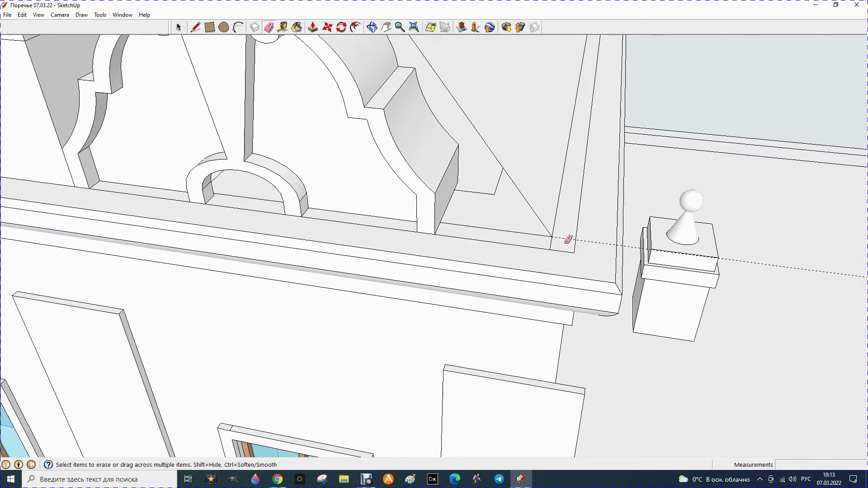
left_click(550, 245)
left_click(369, 27)
left_click_drag(446, 128, 468, 128)
scroll(467, 129, "down", 3)
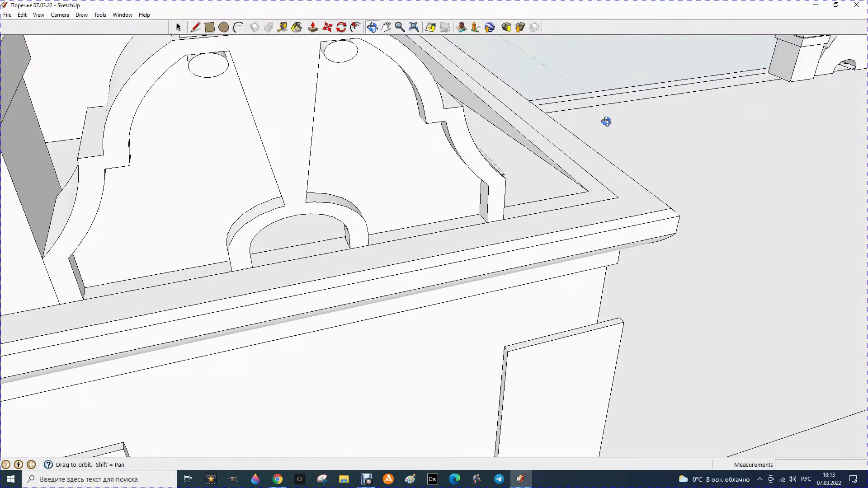
scroll(561, 143, "down", 5)
scroll(589, 163, "down", 3)
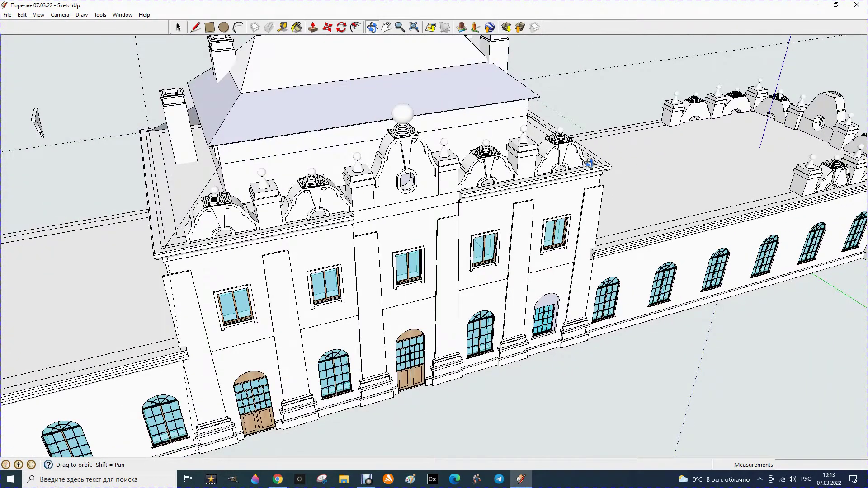
scroll(97, 216, "up", 2)
left_click_drag(102, 211, 176, 203)
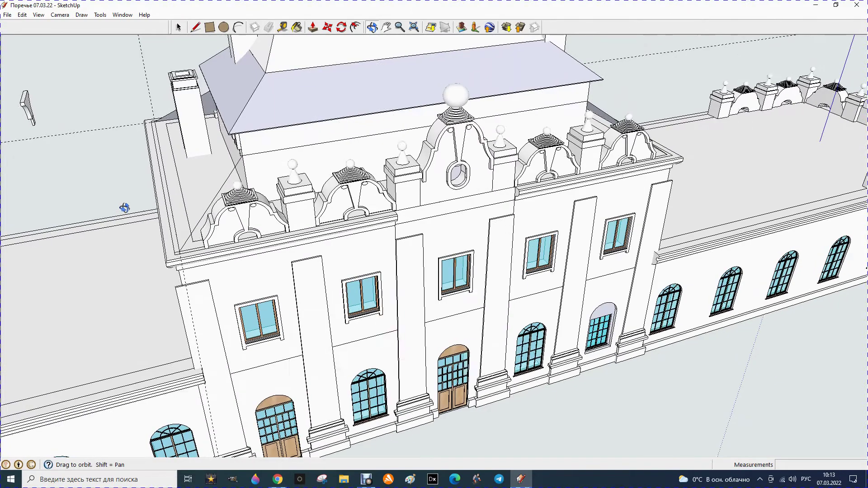
scroll(218, 277, "up", 2)
scroll(246, 284, "up", 2)
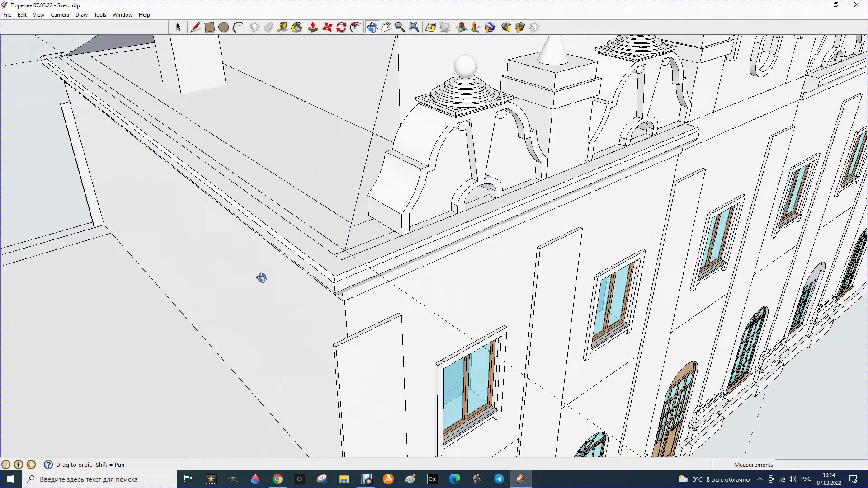
Step: Orbit and zoom round to the building's left side
left_click(270, 28)
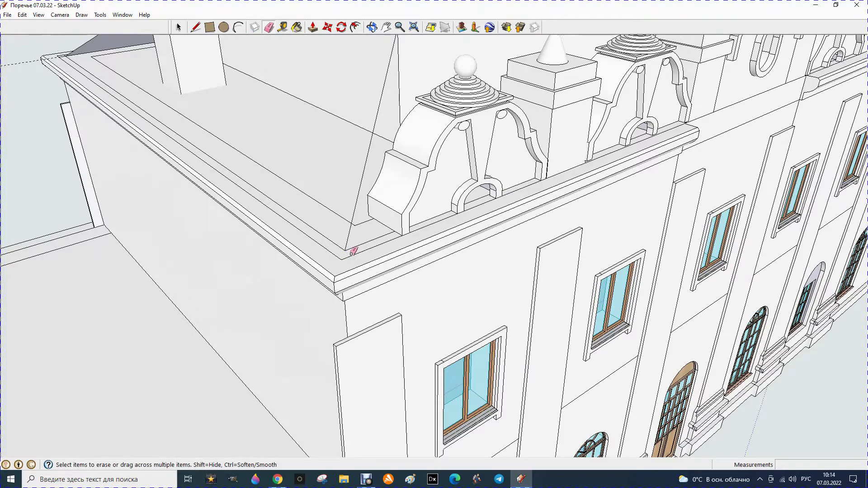
scroll(341, 226, "down", 3)
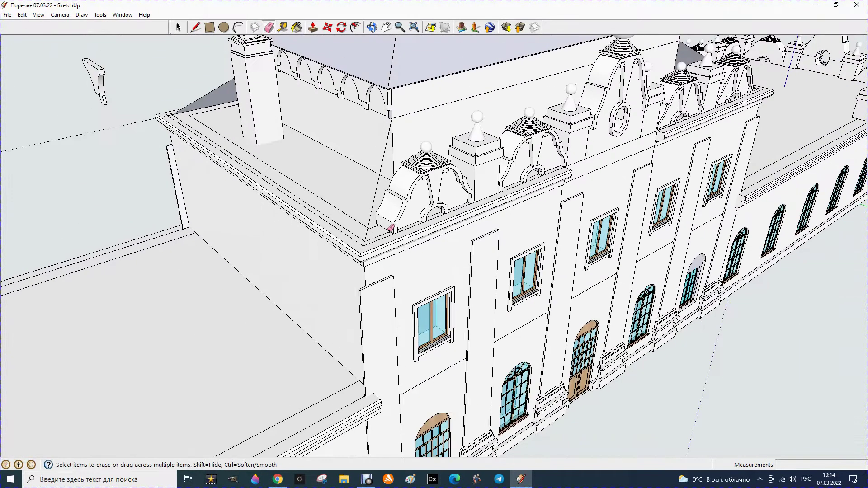
left_click(376, 26)
left_click_drag(204, 137, 314, 125)
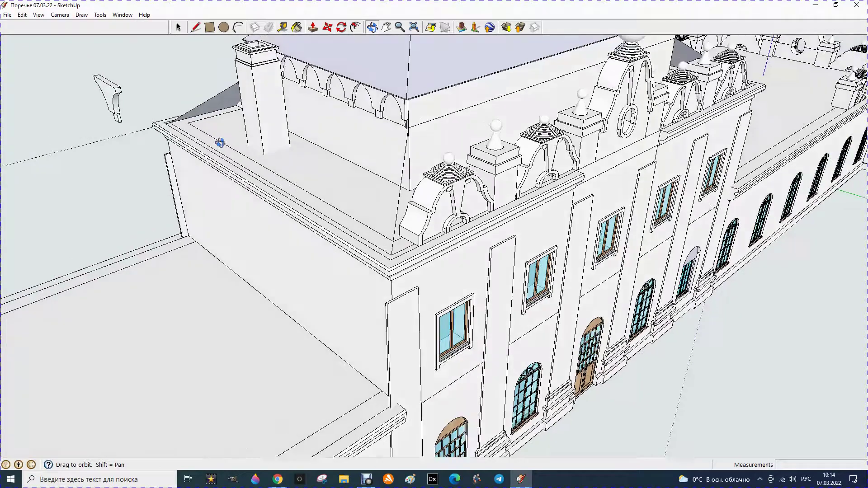
scroll(273, 143, "up", 2)
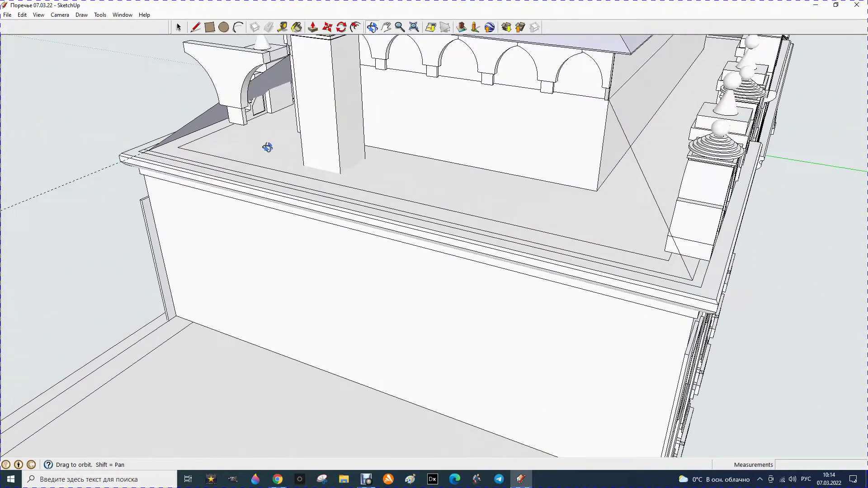
scroll(184, 166, "up", 2)
left_click(196, 28)
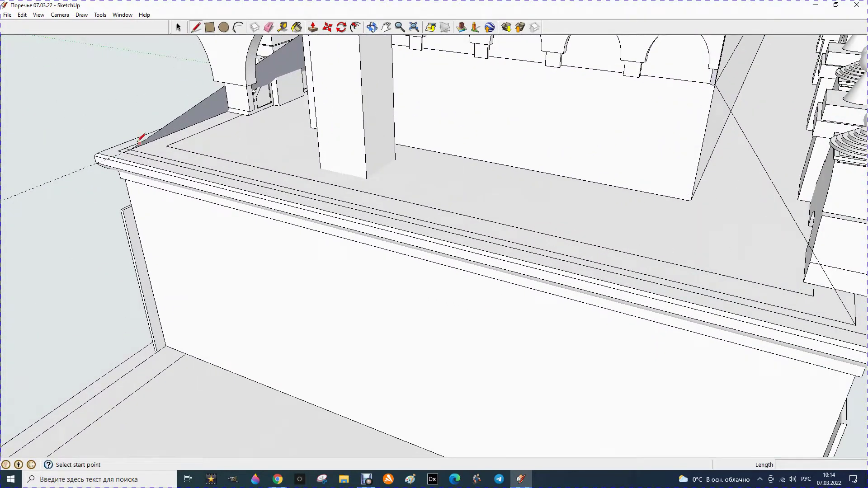
Step: Draw a 9950 mm edge along the side parapet
left_click(131, 149)
scroll(134, 150, "down", 2)
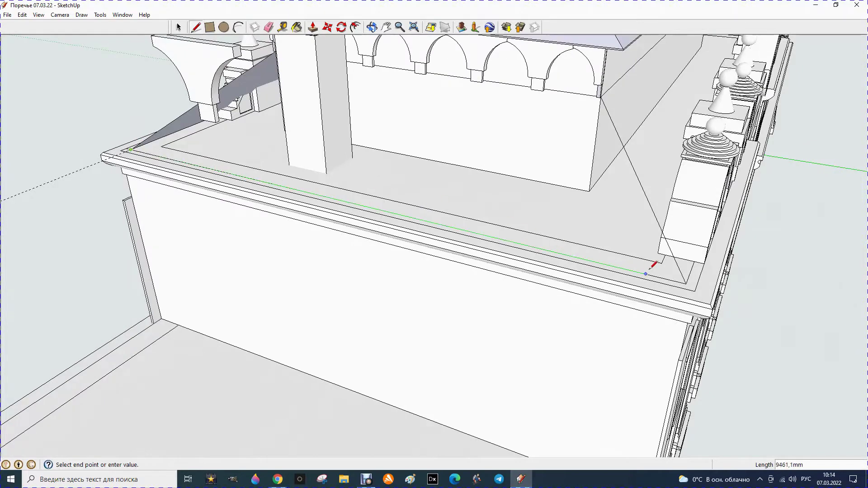
left_click(688, 277)
Step: Draw a roughly 3250 mm sloped edge from the parapet corner up to the central block's corner
left_click(686, 284)
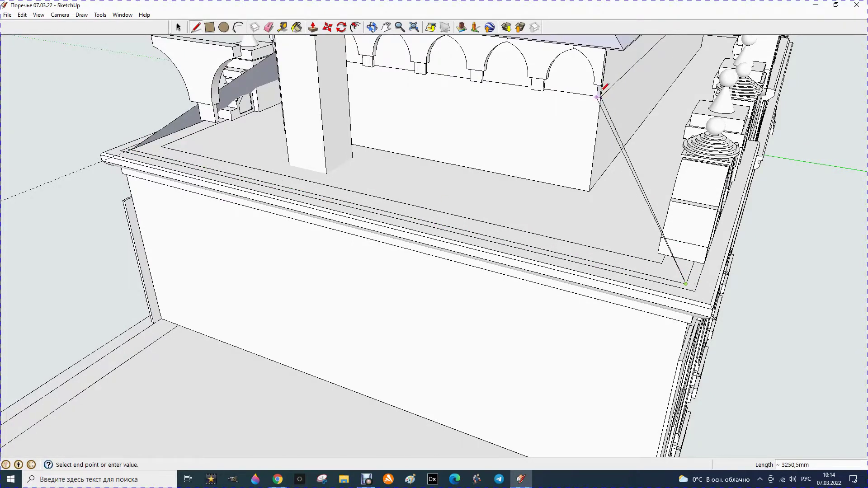
scroll(604, 86, "up", 2)
scroll(605, 90, "up", 2)
scroll(606, 95, "up", 1)
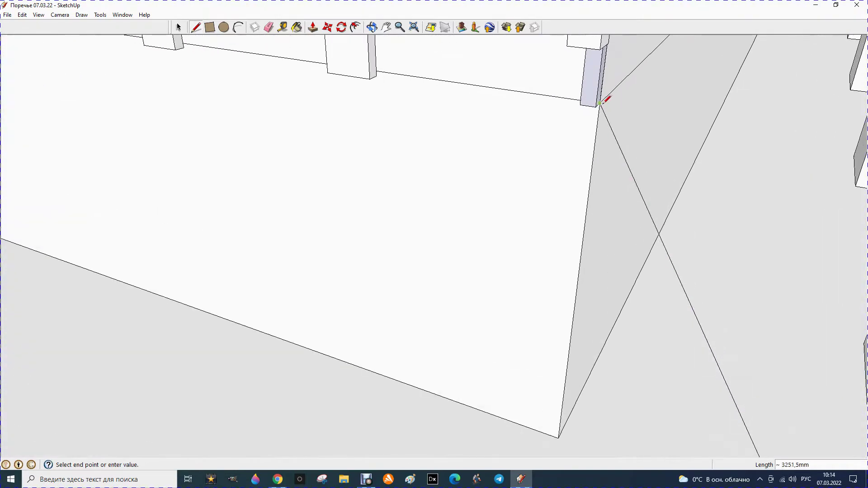
left_click(601, 103)
scroll(497, 162, "down", 2)
scroll(484, 187, "down", 3)
scroll(481, 189, "down", 2)
scroll(482, 186, "down", 1)
scroll(482, 185, "down", 1)
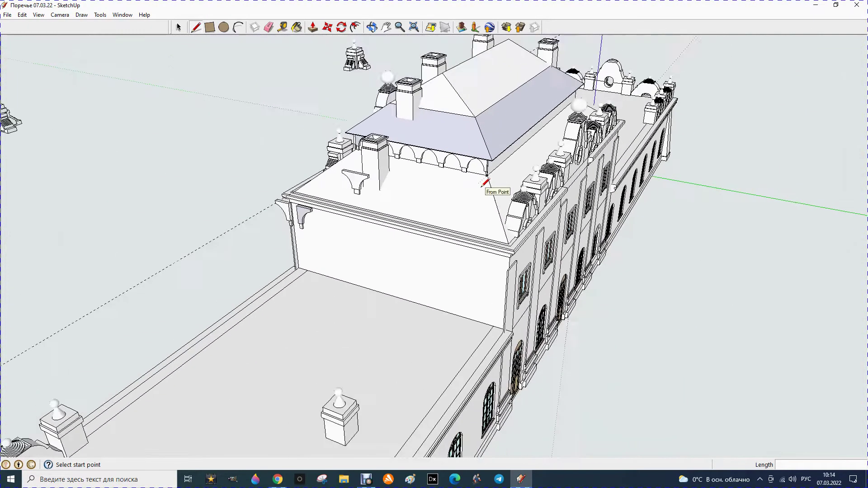
left_click(371, 28)
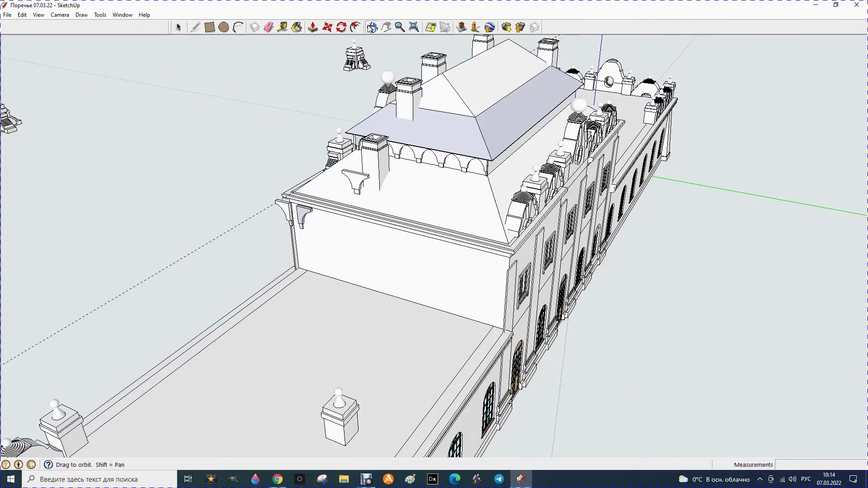
mouse_move(706, 184)
left_mouse_down()
mouse_move(585, 180)
mouse_move(747, 175)
mouse_move(402, 225)
left_mouse_up()
left_click(178, 27)
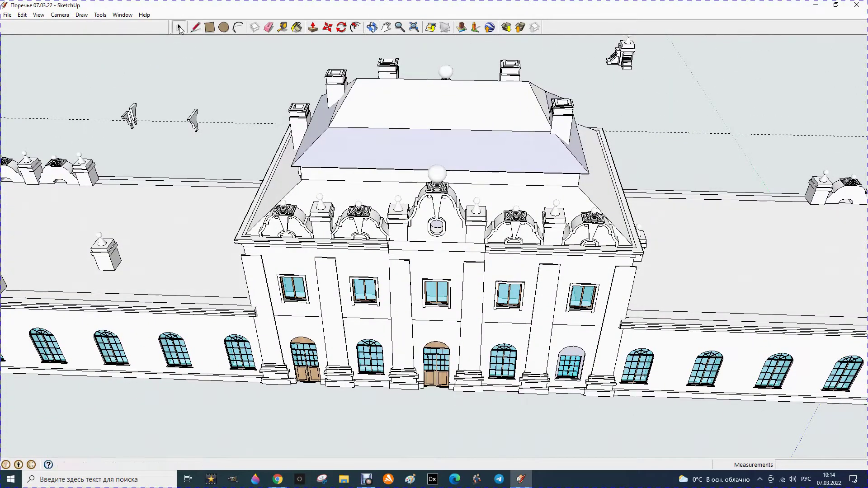
Step: Move the first loose finial pedestal onto the wing's roof corner
left_click(102, 259)
left_click(312, 27)
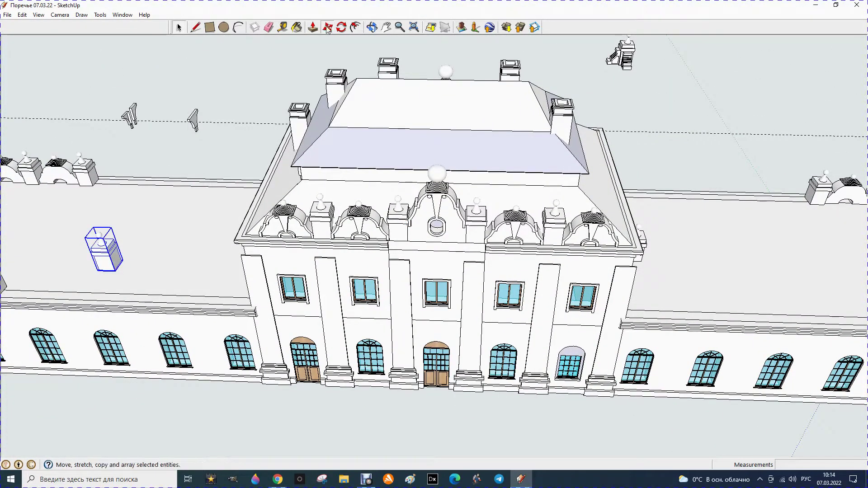
left_click(99, 271)
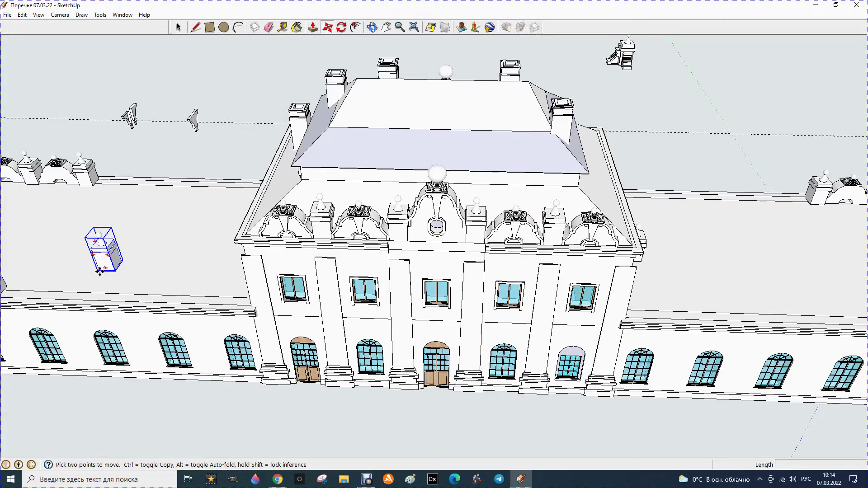
scroll(223, 218, "up", 2)
scroll(221, 233, "up", 2)
scroll(221, 233, "up", 2)
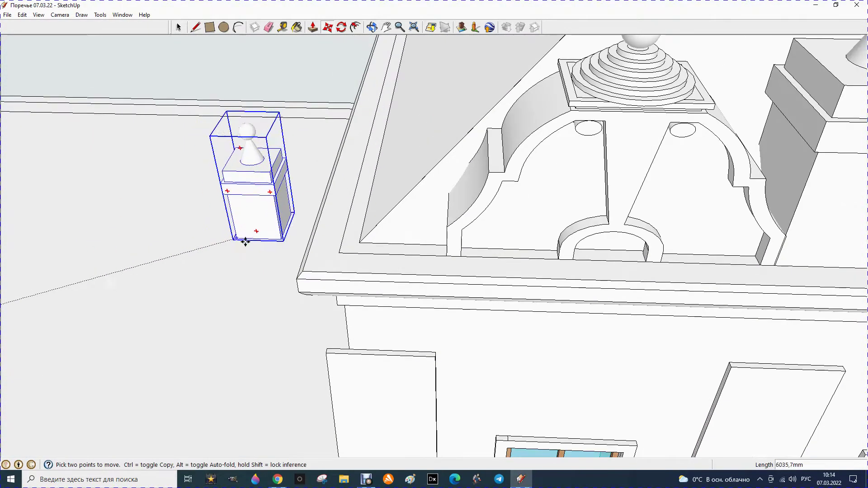
scroll(244, 241, "up", 2)
left_click(342, 254)
scroll(395, 189, "down", 2)
scroll(372, 197, "down", 1)
scroll(196, 181, "down", 2)
scroll(193, 183, "down", 3)
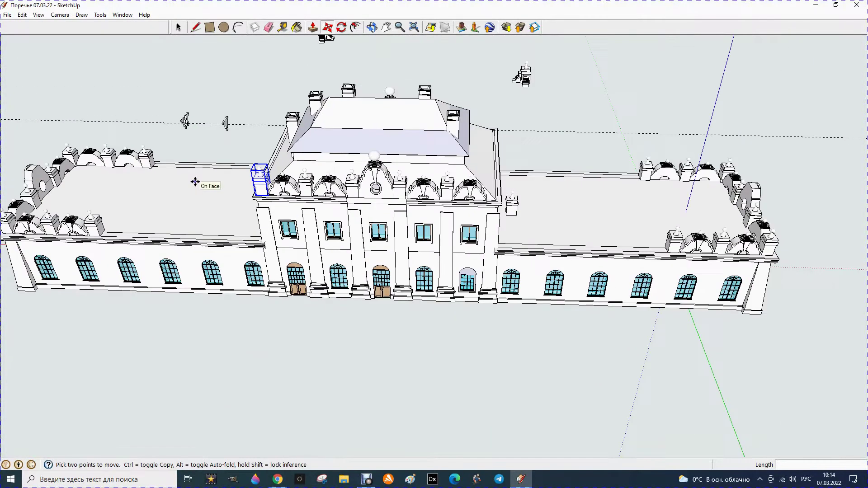
Step: Move the second pedestal against the central block's corner and check it from the facade
left_click(179, 27)
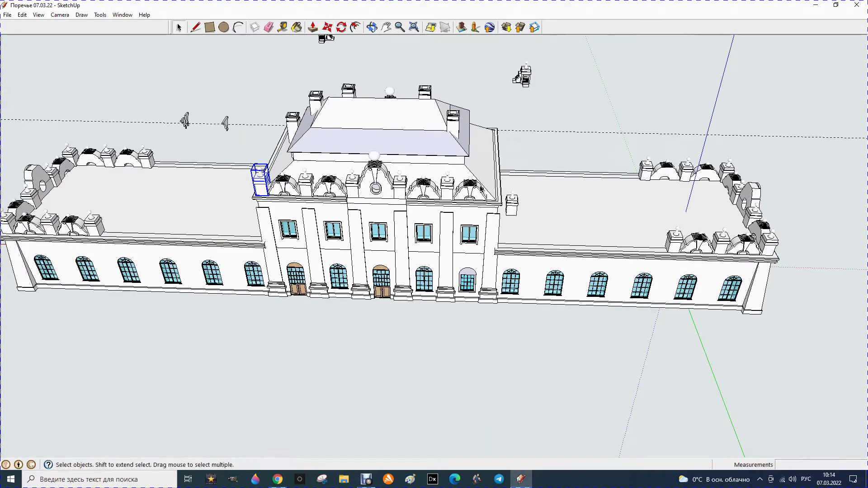
left_click(515, 212)
left_click(328, 27)
scroll(510, 206, "up", 2)
scroll(510, 205, "up", 1)
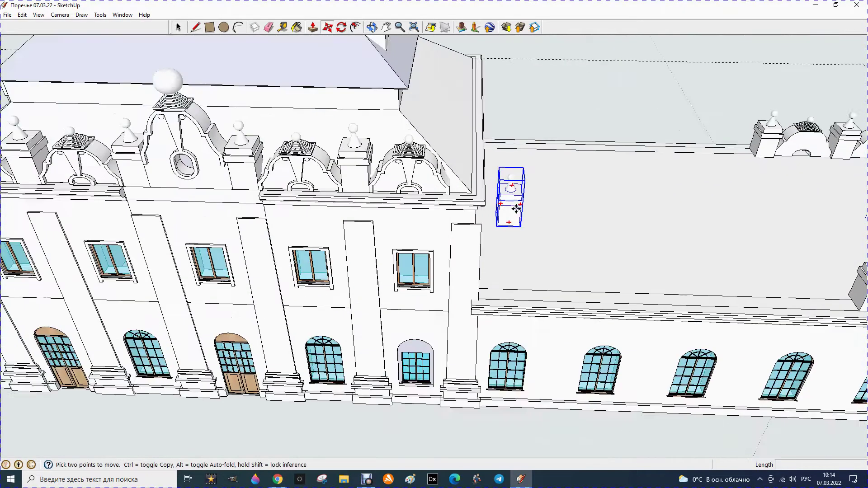
scroll(513, 200, "up", 2)
scroll(520, 210, "up", 1)
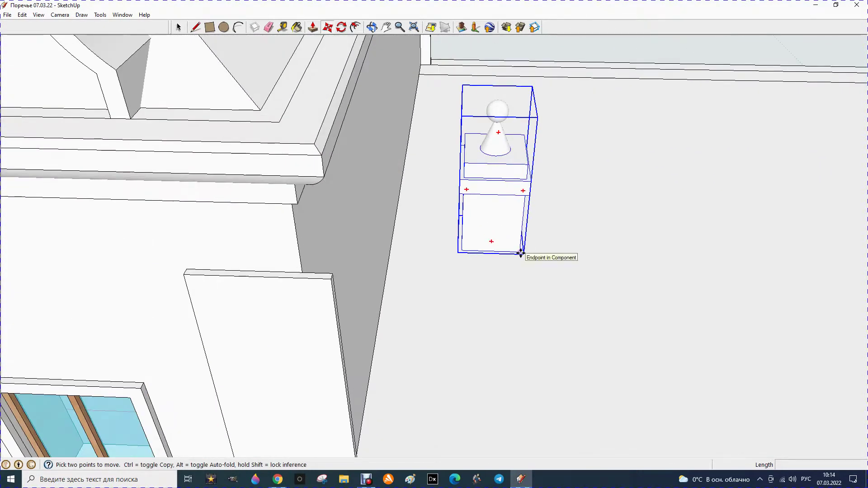
left_click(523, 255)
left_click(280, 122)
left_click(372, 28)
mouse_move(475, 106)
left_mouse_down()
mouse_move(360, 172)
mouse_move(104, 170)
mouse_move(240, 170)
mouse_move(315, 212)
left_mouse_up()
left_click_drag(314, 279, 430, 277)
left_click(179, 28)
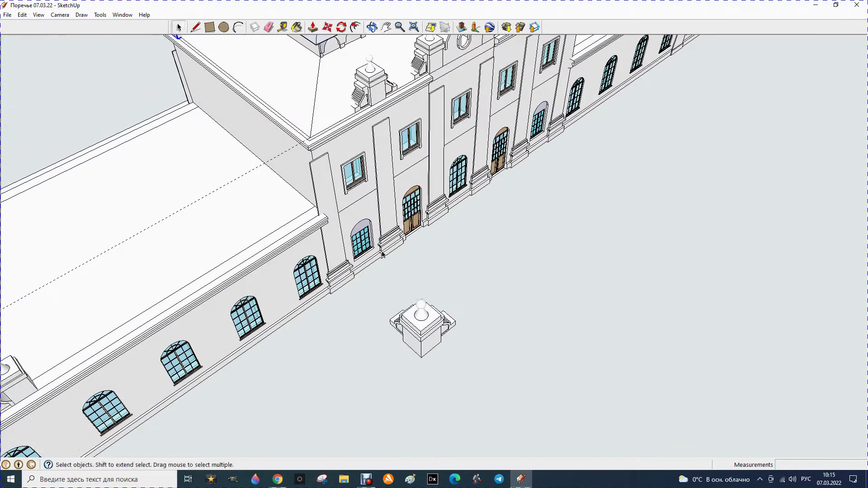
Step: Window-select the ground-level pedestal and try moving it up toward the roof corner
left_click_drag(368, 280, 522, 398)
left_click(328, 28)
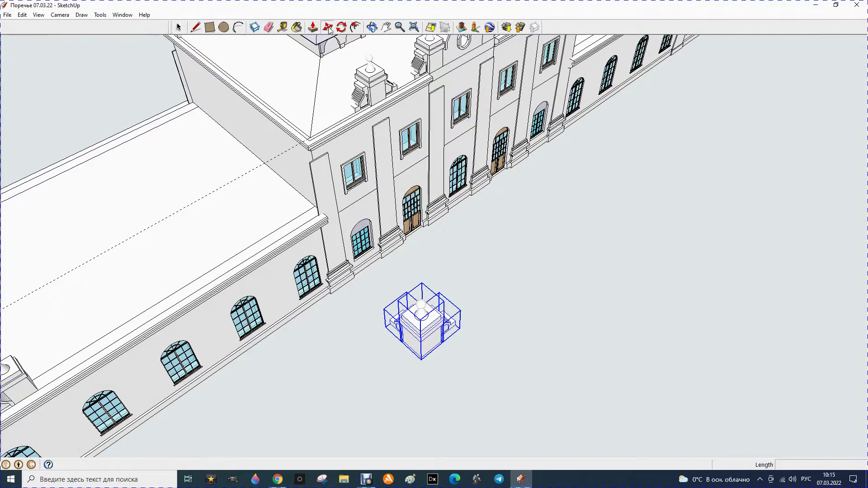
left_click(425, 360)
scroll(327, 141, "up", 2)
scroll(314, 140, "up", 2)
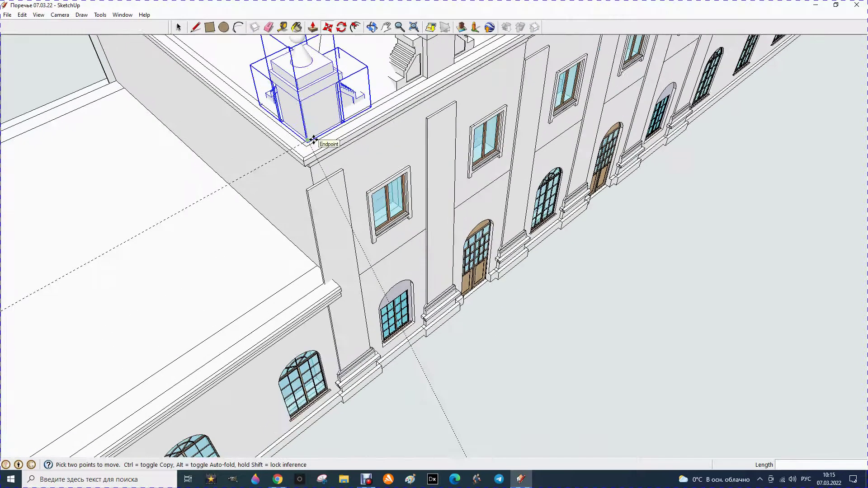
scroll(313, 140, "up", 2)
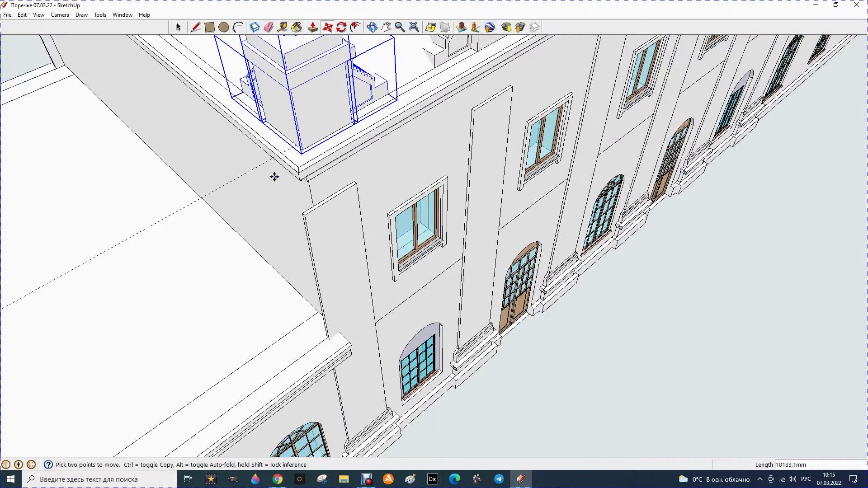
scroll(265, 171, "down", 2)
scroll(261, 168, "down", 2)
scroll(261, 169, "down", 2)
scroll(257, 169, "down", 2)
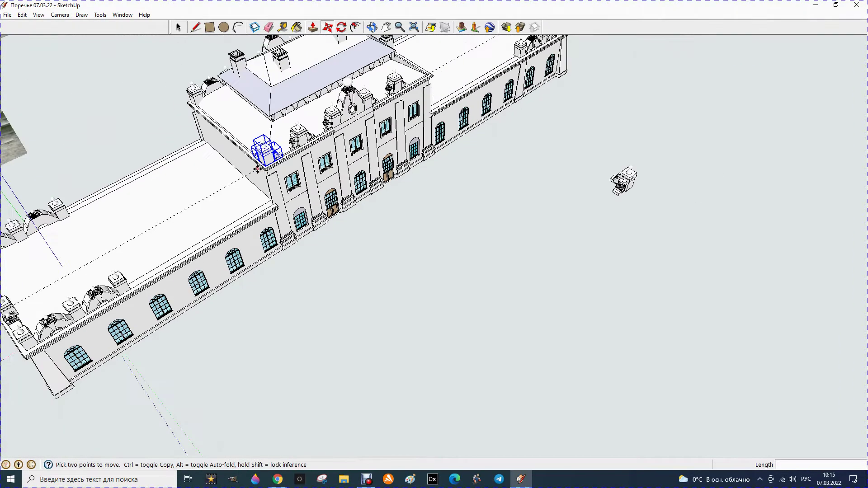
left_click(178, 28)
Step: Move the loose right-hand pedestal by its base corner onto the parapet corner endpoint
left_click_drag(574, 135, 670, 214)
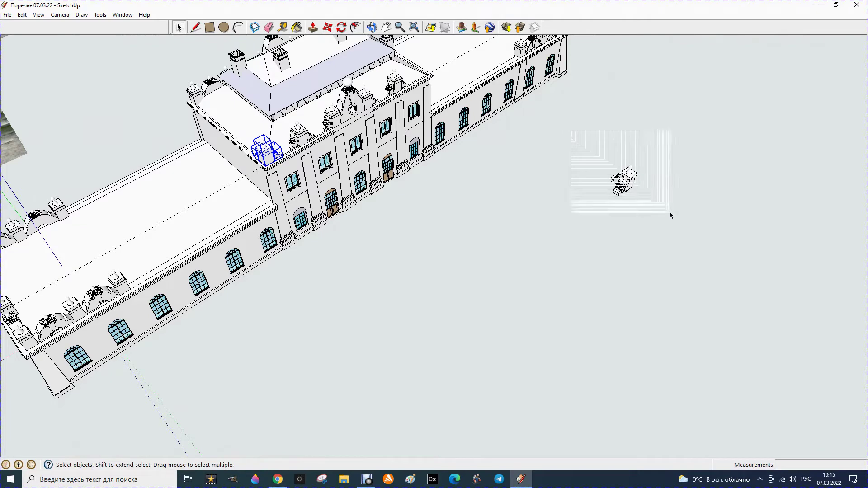
left_click(327, 27)
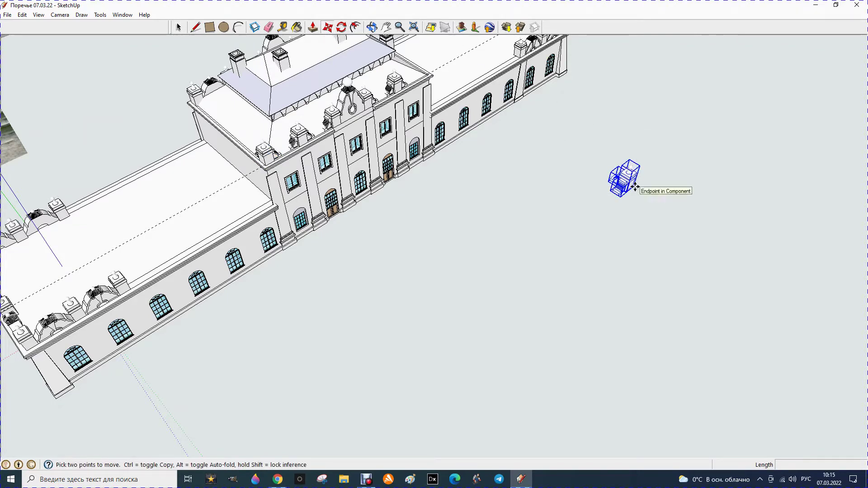
left_click(637, 189)
scroll(561, 160, "up", 2)
scroll(475, 226, "down", 1)
scroll(417, 68, "up", 1)
scroll(411, 82, "up", 2)
scroll(402, 97, "up", 2)
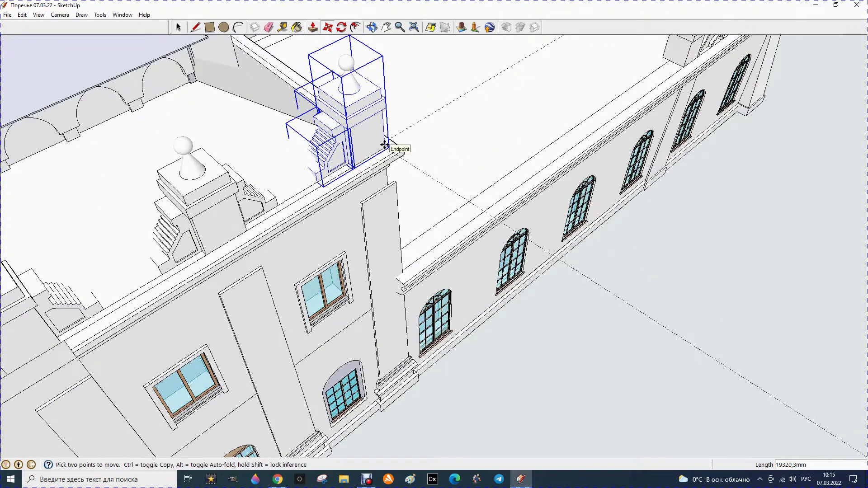
middle_click(395, 57)
key("space")
key("ctrl+t")
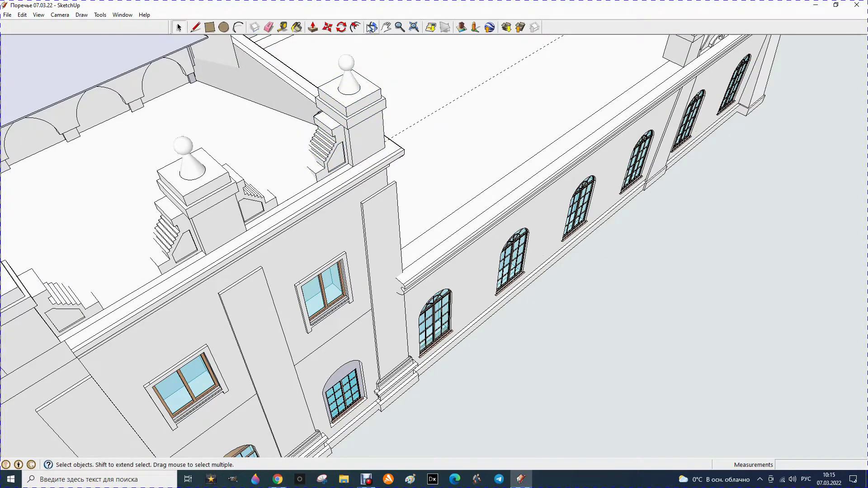
left_click(370, 28)
mouse_move(432, 128)
left_mouse_down()
mouse_move(523, 401)
mouse_move(405, 341)
mouse_move(601, 284)
left_mouse_up()
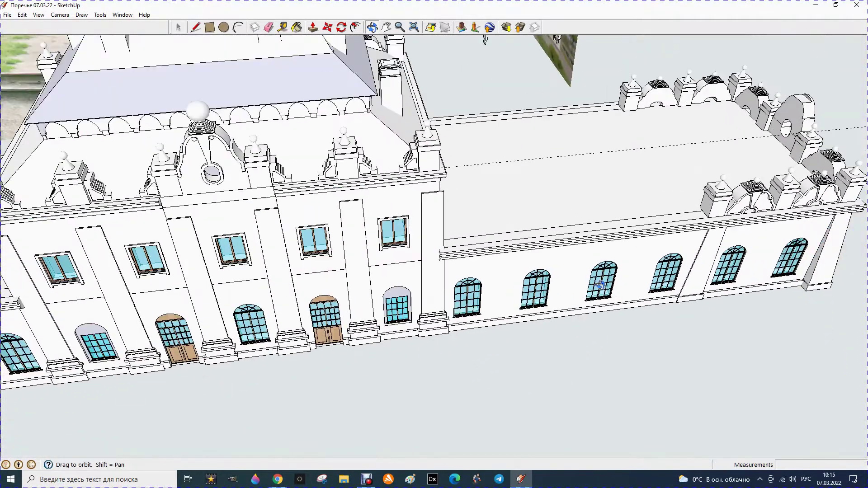
scroll(601, 284, "down", 3)
scroll(601, 284, "down", 1)
left_click_drag(489, 342, 445, 193)
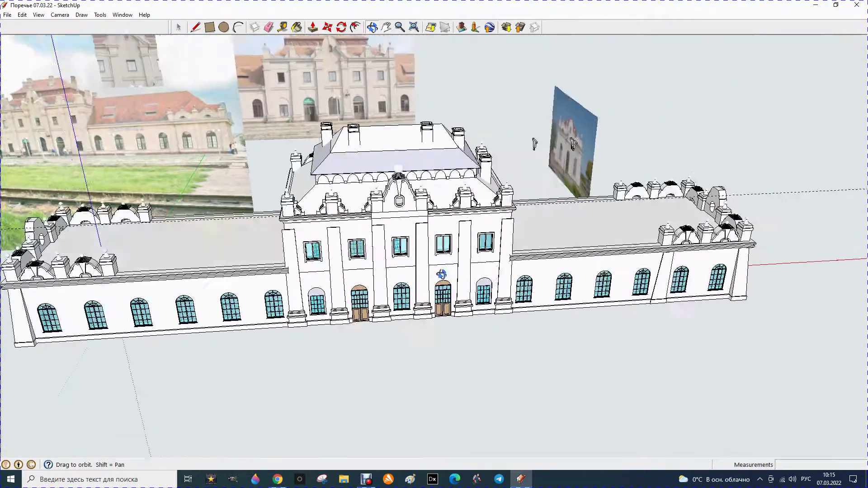
mouse_move(445, 193)
left_mouse_down()
mouse_move(449, 226)
mouse_move(510, 282)
left_mouse_up()
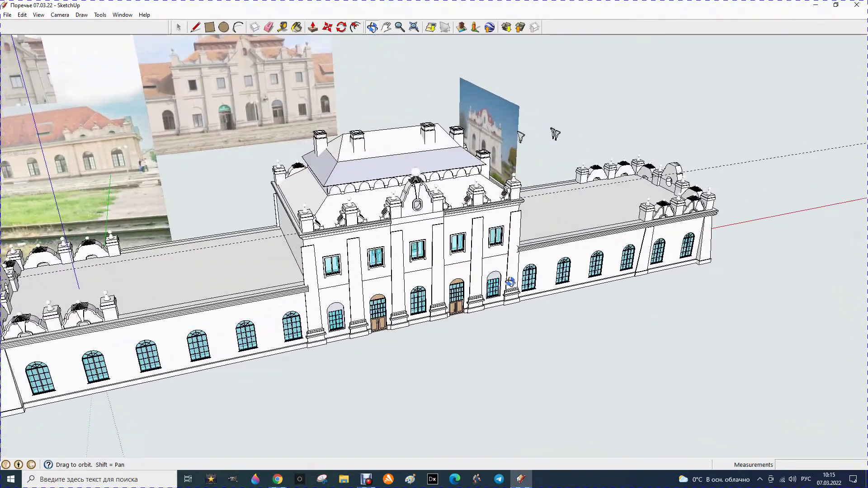
scroll(338, 163, "up", 1)
scroll(365, 198, "up", 3)
mouse_move(321, 243)
left_mouse_down()
mouse_move(383, 194)
mouse_move(386, 202)
left_mouse_up()
mouse_move(293, 161)
left_mouse_down()
mouse_move(343, 125)
mouse_move(497, 145)
mouse_move(607, 146)
mouse_move(250, 128)
mouse_move(277, 134)
left_mouse_up()
scroll(277, 134, "down", 1)
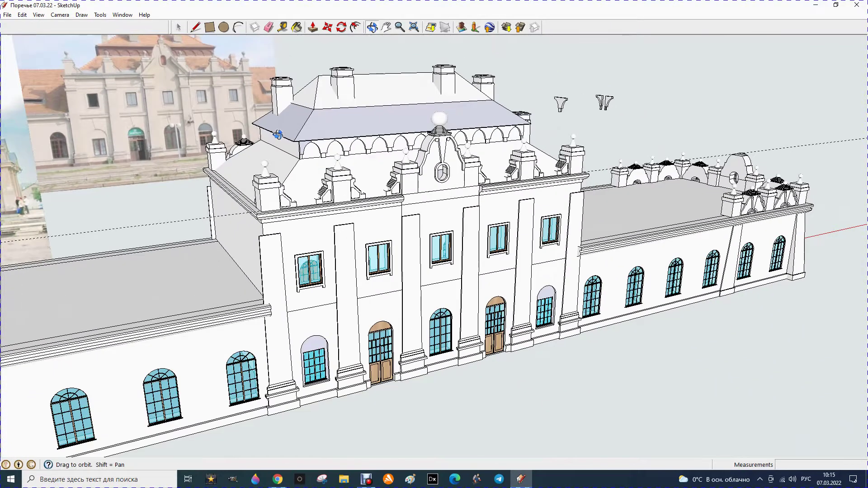
scroll(277, 134, "down", 1)
mouse_move(319, 163)
left_mouse_down()
mouse_move(258, 170)
mouse_move(312, 180)
left_mouse_up()
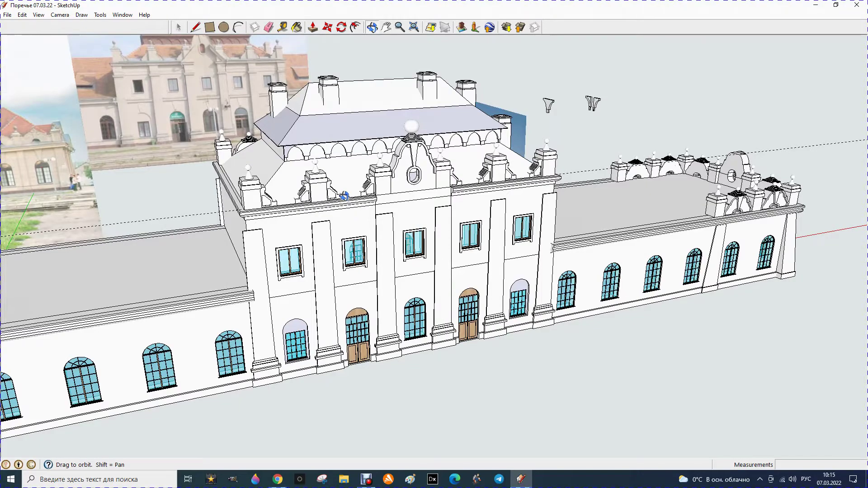
left_click_drag(344, 196, 345, 166)
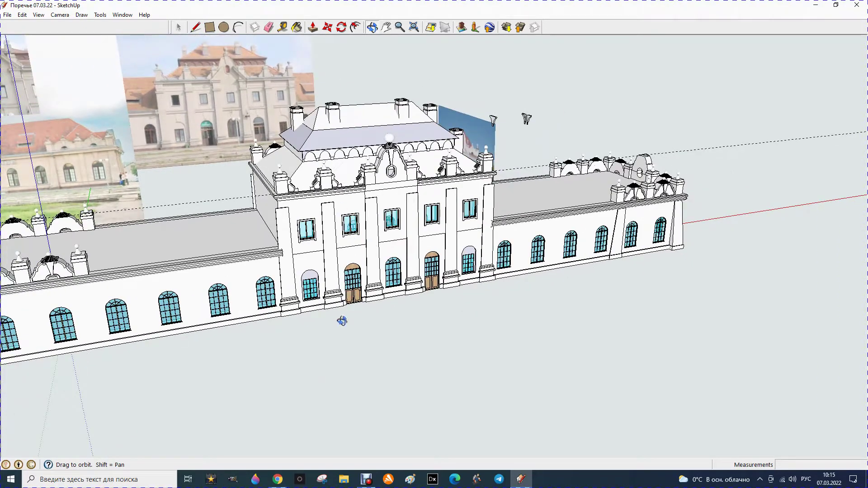
mouse_move(328, 347)
left_mouse_down()
mouse_move(225, 310)
mouse_move(261, 302)
left_mouse_up()
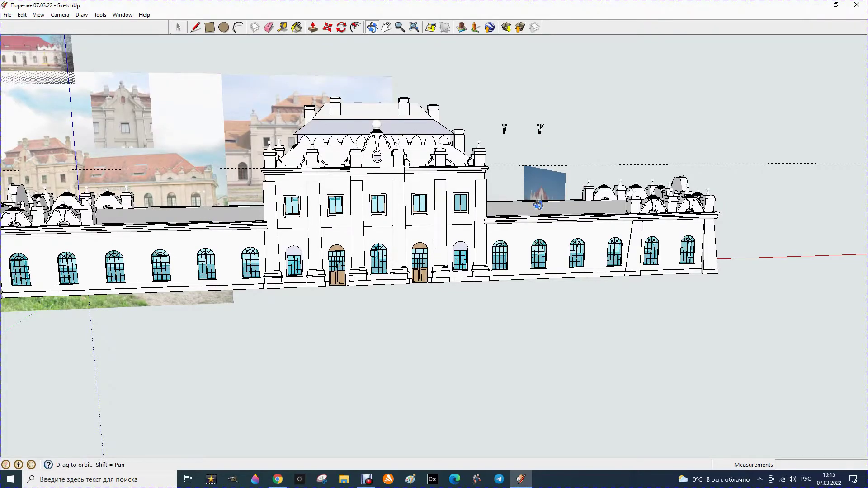
mouse_move(482, 205)
left_mouse_down()
mouse_move(390, 230)
mouse_move(437, 220)
mouse_move(407, 248)
mouse_move(394, 289)
mouse_move(321, 326)
left_mouse_up()
scroll(352, 205, "up", 3)
scroll(351, 205, "down", 3)
scroll(383, 216, "down", 2)
scroll(549, 256, "up", 1)
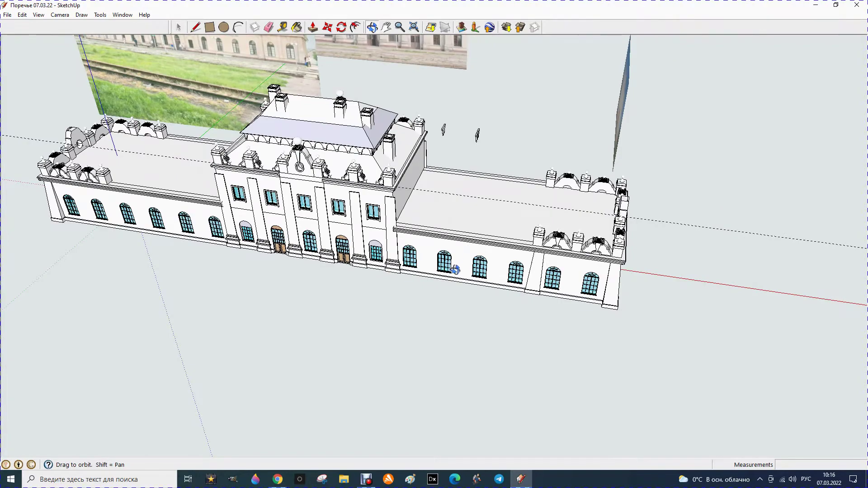
scroll(447, 288, "down", 2)
scroll(448, 287, "up", 1)
scroll(517, 245, "up", 2)
mouse_move(349, 198)
left_mouse_down()
mouse_move(469, 113)
mouse_move(866, 148)
left_mouse_up()
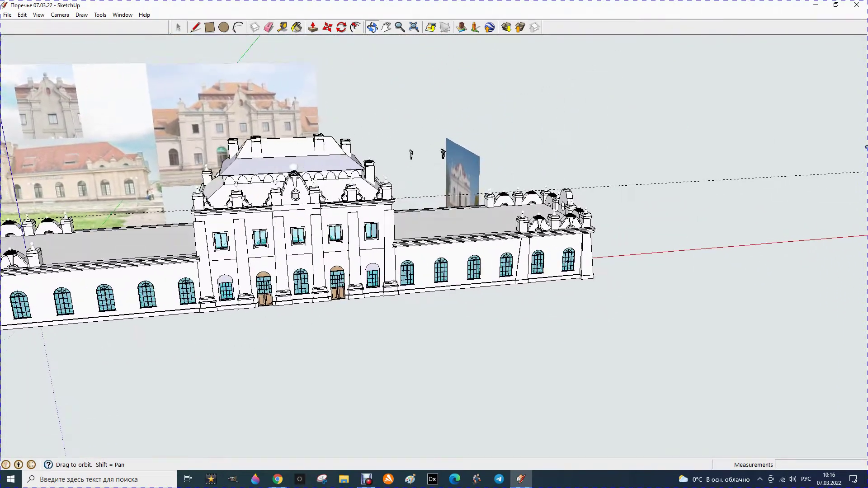
left_click_drag(194, 188, 367, 180)
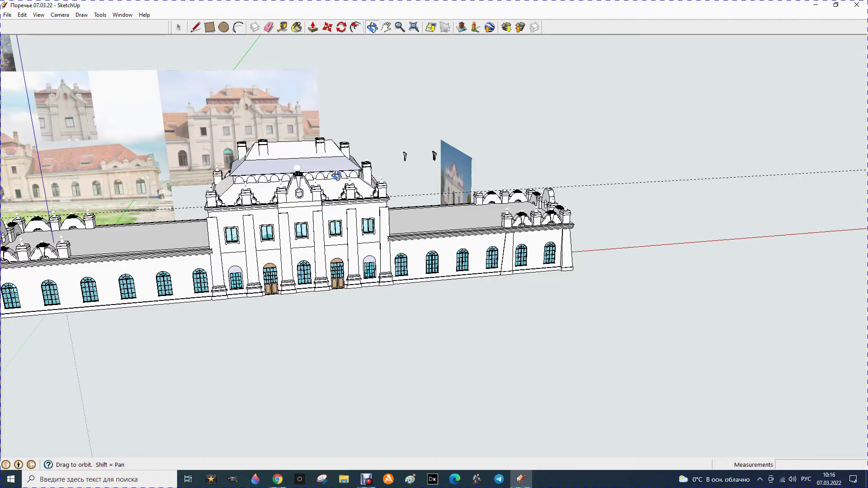
left_click_drag(381, 215, 387, 171)
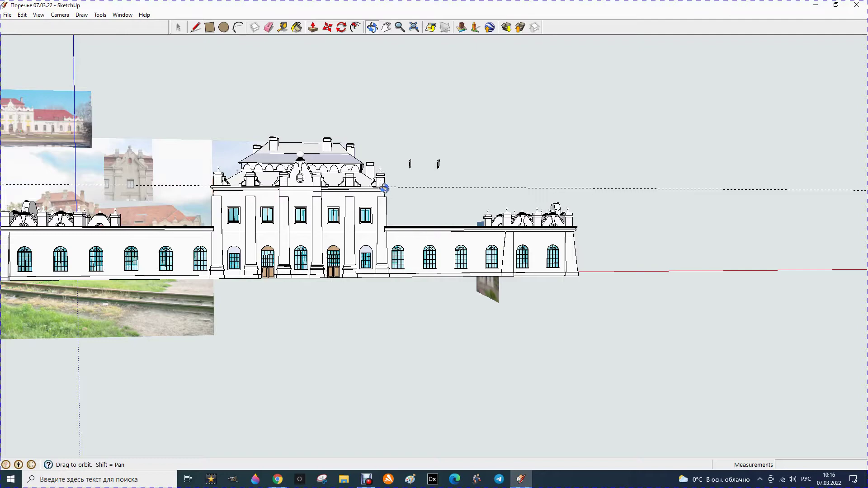
left_click_drag(341, 166, 319, 141)
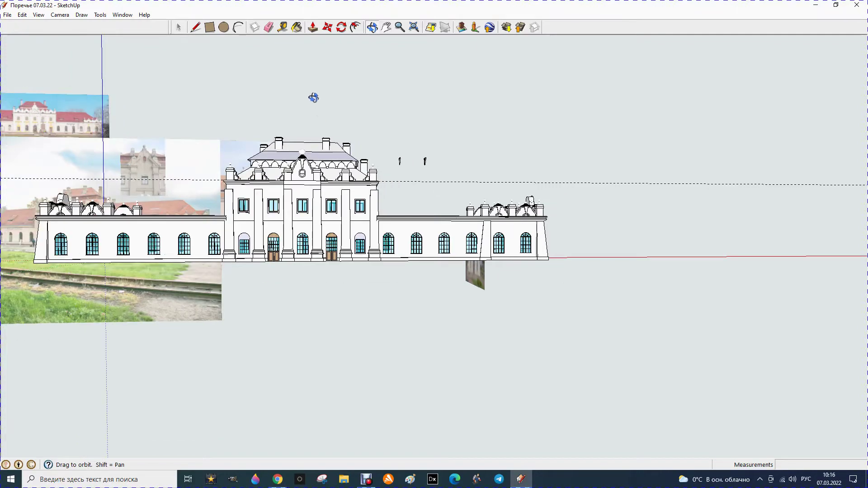
left_click_drag(313, 97, 332, 164)
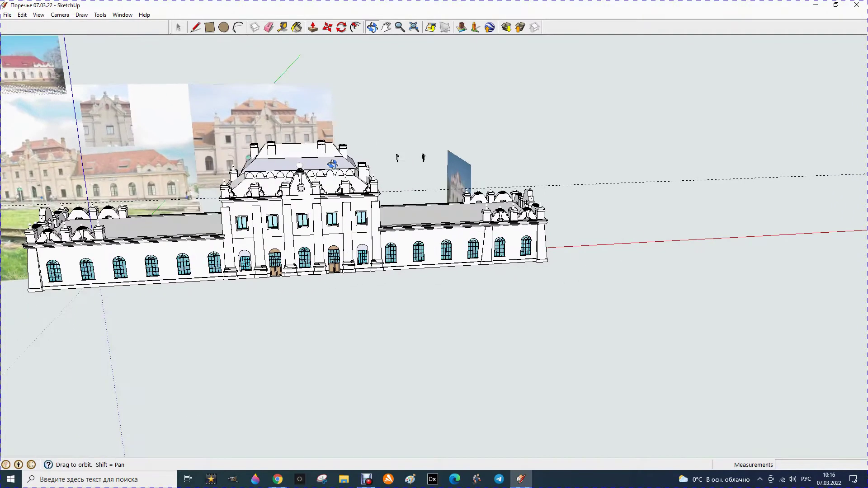
left_click_drag(332, 163, 345, 127)
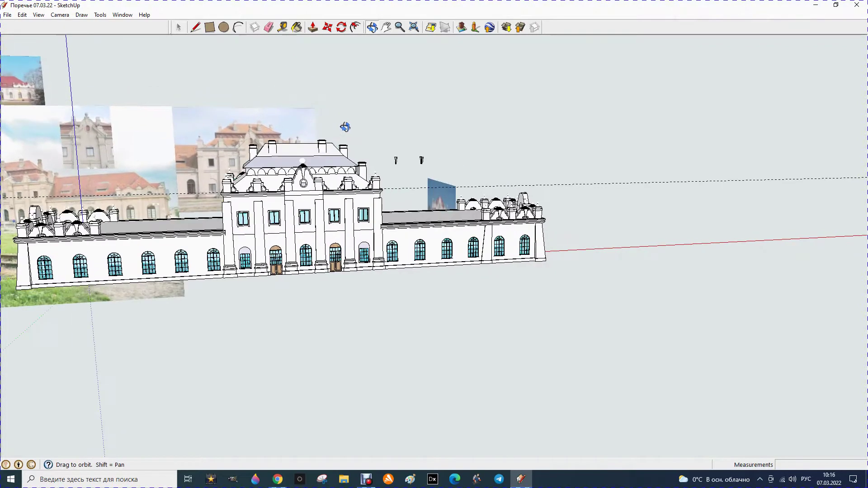
left_click_drag(125, 187, 172, 176)
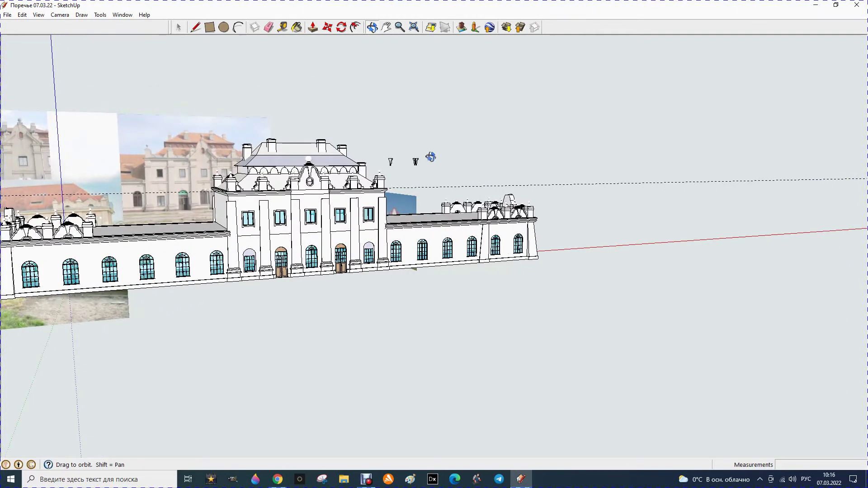
left_click_drag(68, 183, 74, 183)
scroll(74, 183, "up", 2)
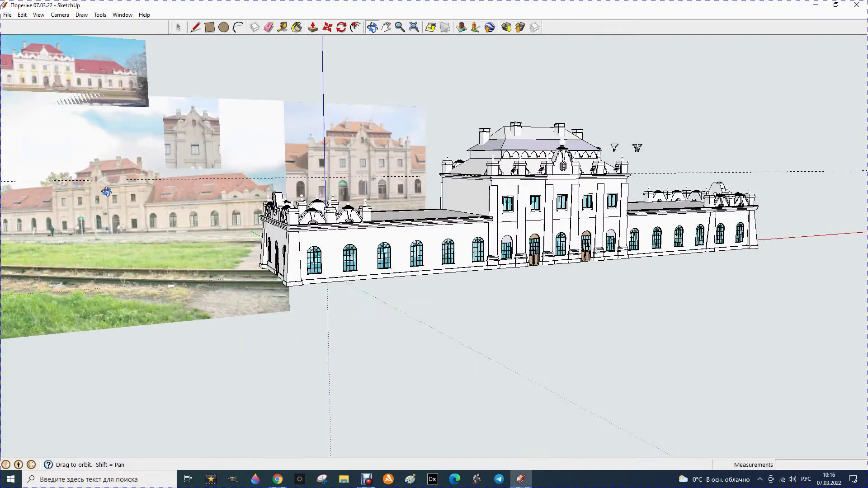
scroll(74, 183, "up", 2)
scroll(73, 184, "up", 2)
Step: Draw a vertical edge beside the station photo up to the dashed guide's height
left_click(195, 27)
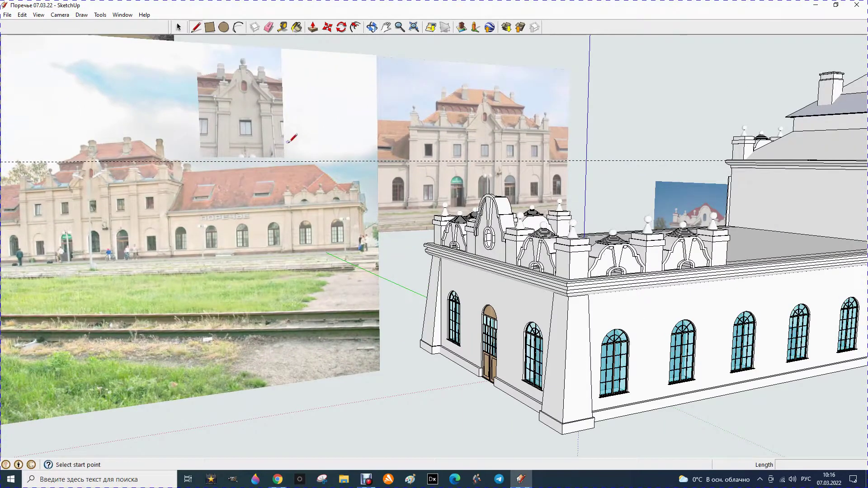
left_click(315, 162)
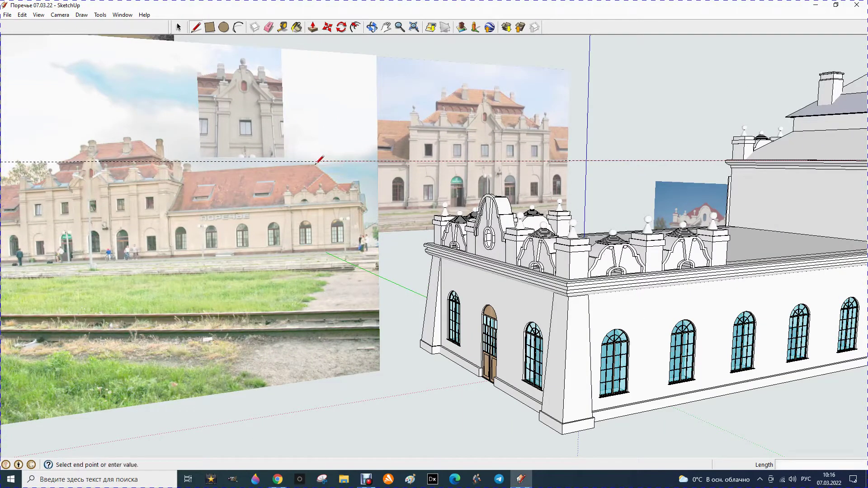
left_click(316, 252)
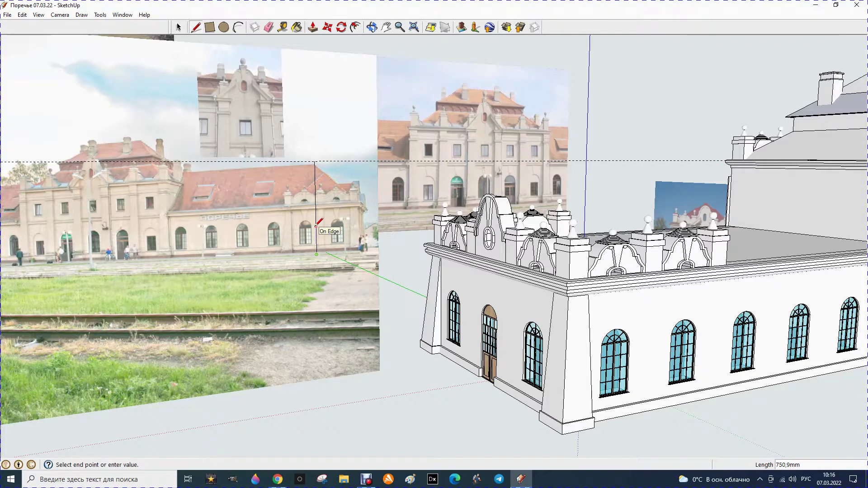
left_click(177, 27)
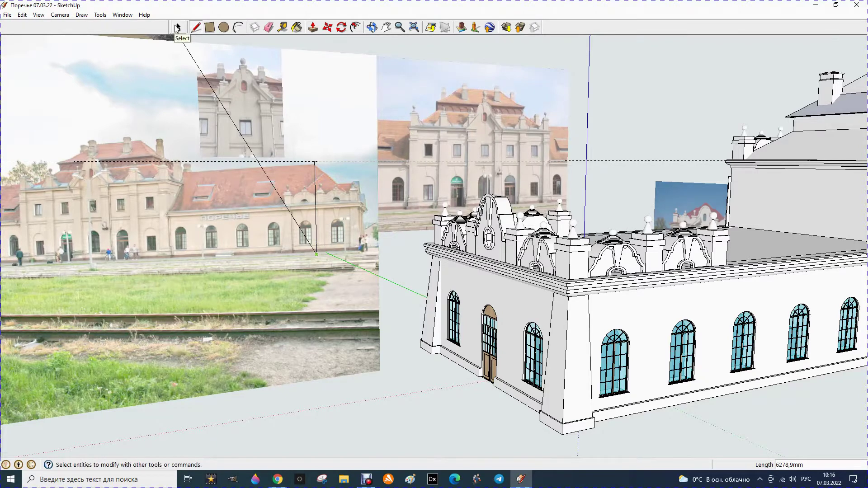
Step: Erase the stray diagonal edge next to the new vertical edge
left_click(269, 27)
left_click(296, 221)
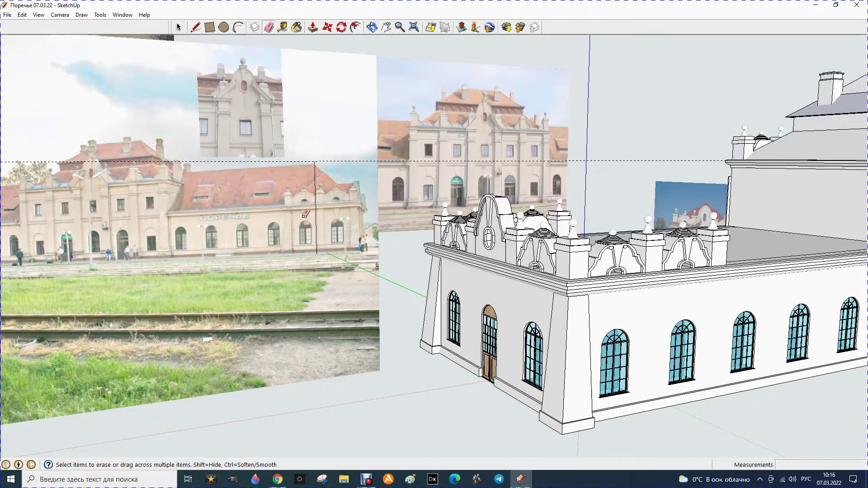
scroll(217, 190, "down", 3)
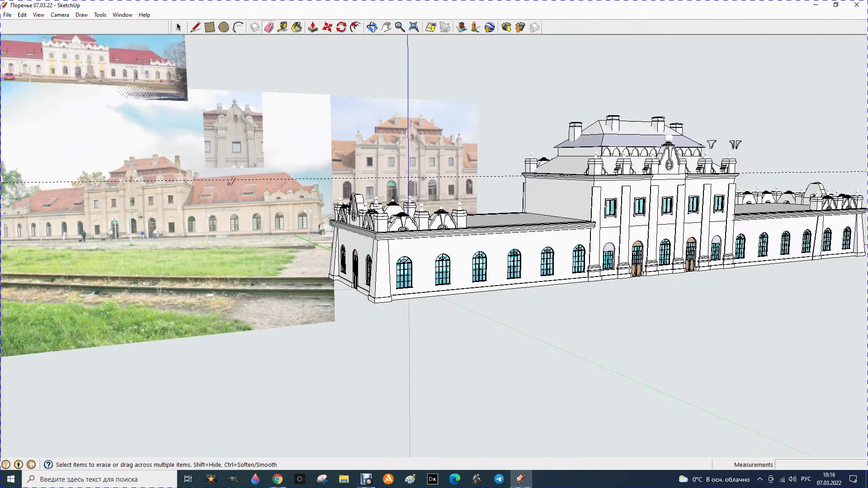
Step: Place a dashed guide line across the right wing's flat roof from its edge
scroll(150, 170, "down", 2)
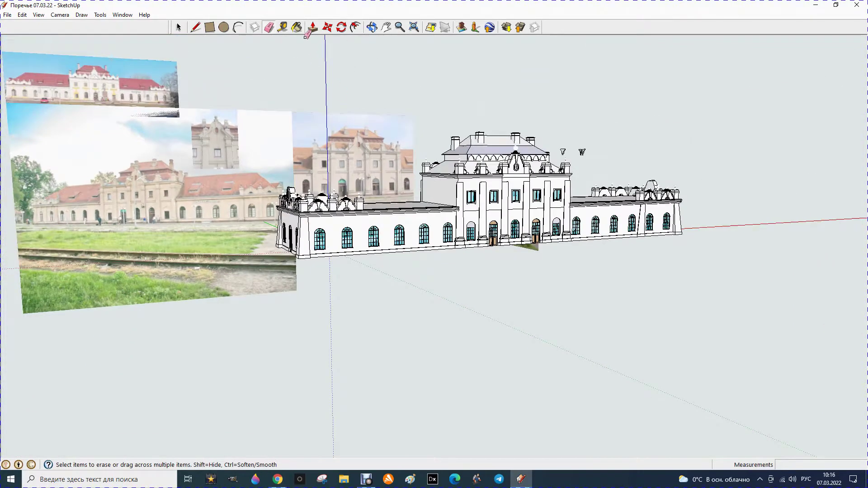
left_click(372, 28)
left_click_drag(619, 142, 415, 238)
left_click_drag(723, 213, 675, 213)
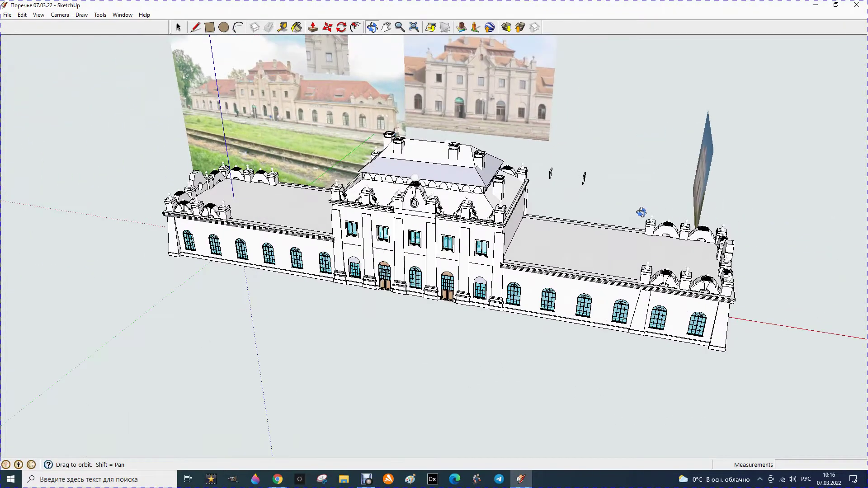
scroll(698, 219, "up", 1)
scroll(544, 246, "up", 1)
scroll(459, 247, "up", 1)
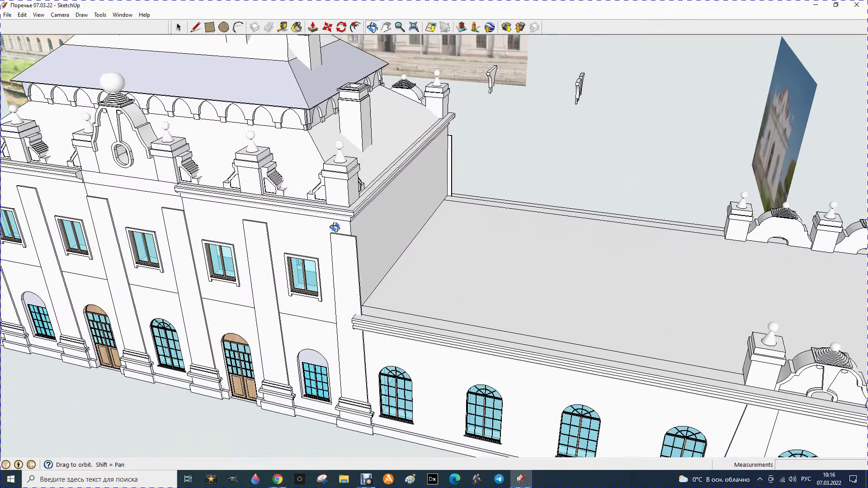
scroll(284, 217, "up", 1)
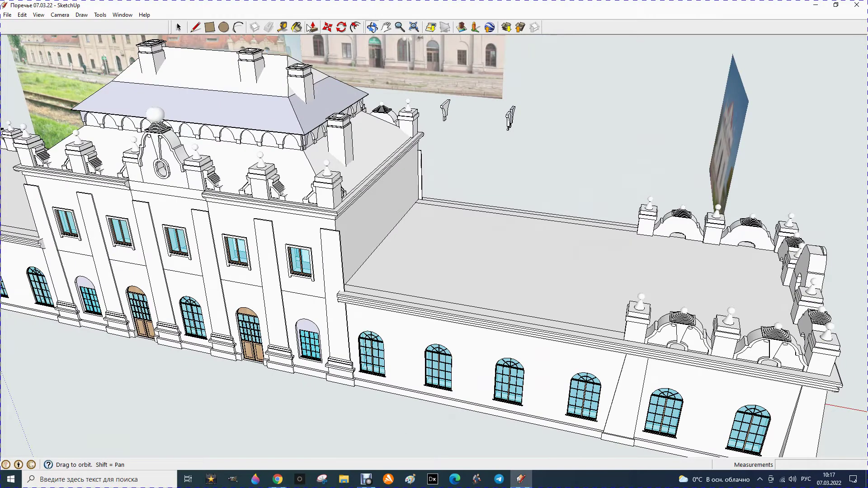
left_click(284, 28)
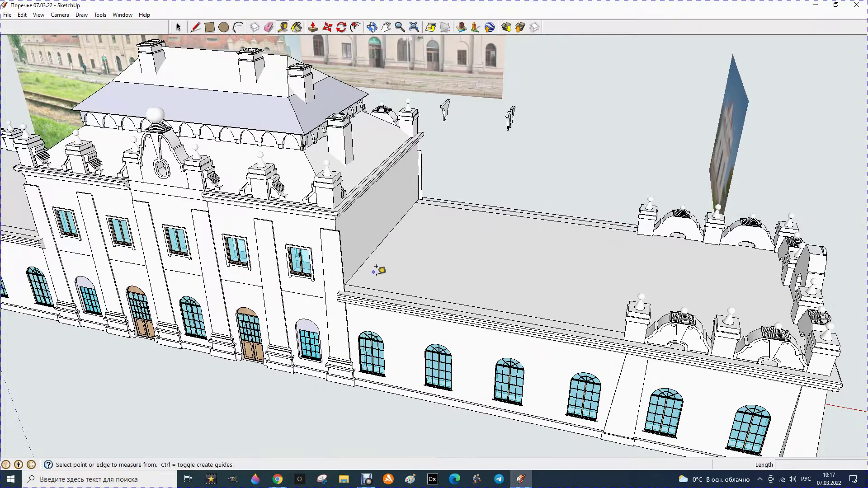
left_click(384, 281)
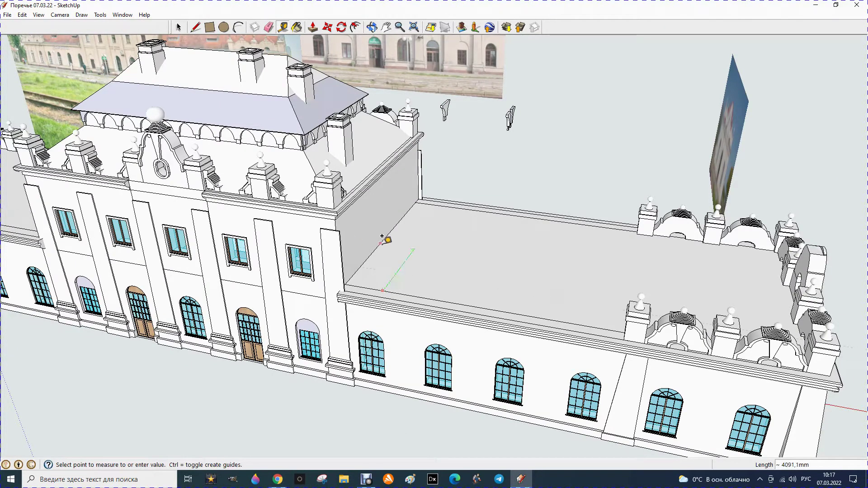
left_click(390, 226)
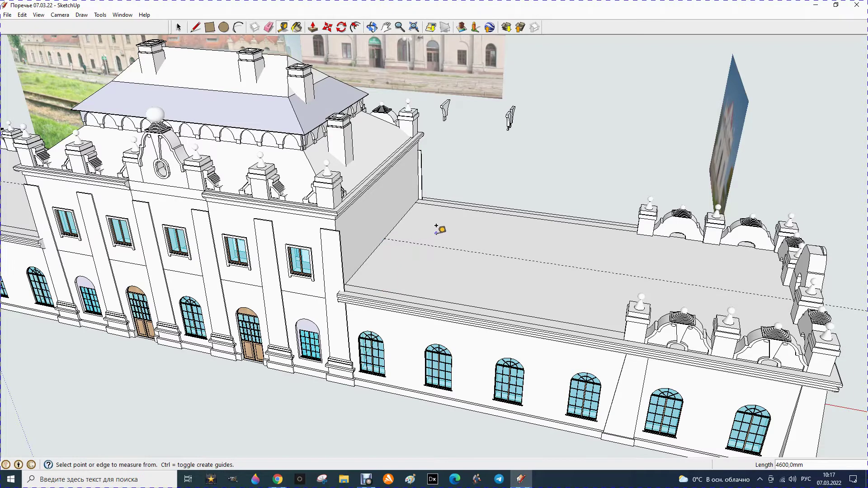
Step: Add a guide about 14200.9 mm out, near the decorated end parapet
scroll(436, 226, "down", 1)
scroll(441, 219, "down", 1)
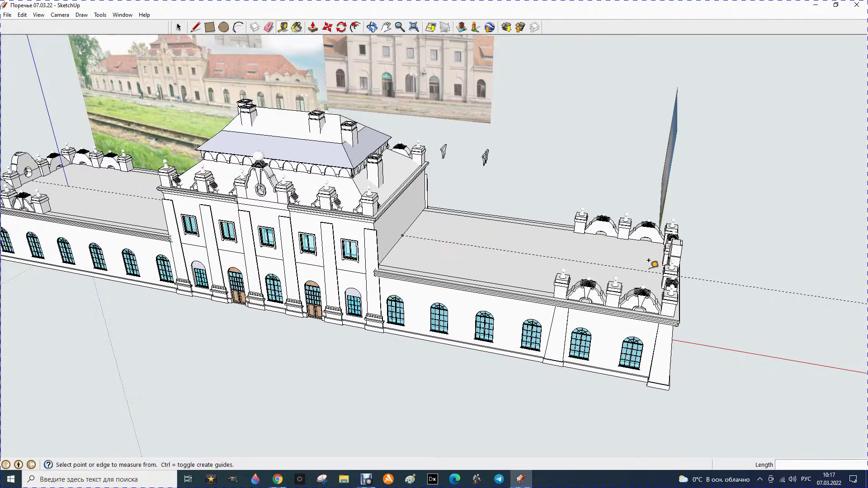
scroll(693, 284, "up", 1)
left_click(360, 238)
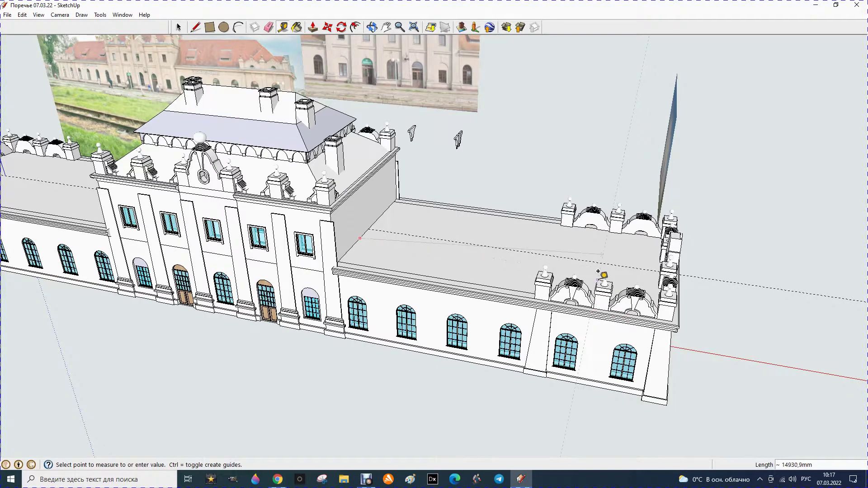
scroll(600, 278, "up", 1)
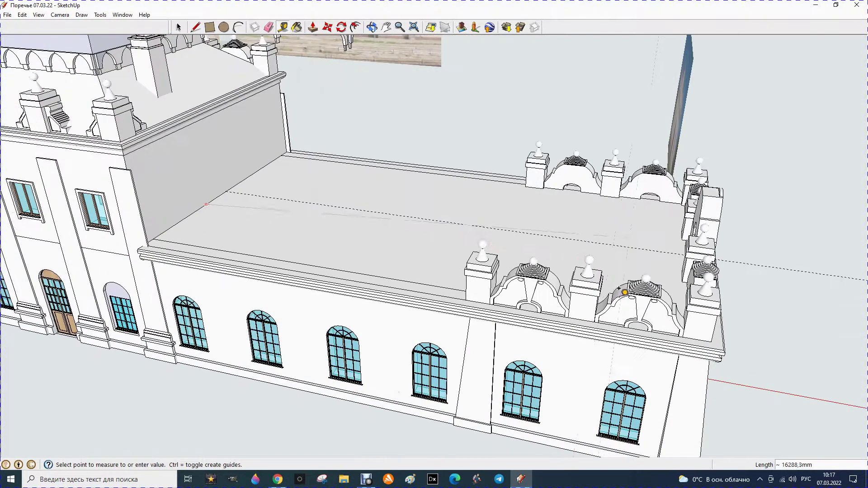
scroll(549, 270, "up", 1)
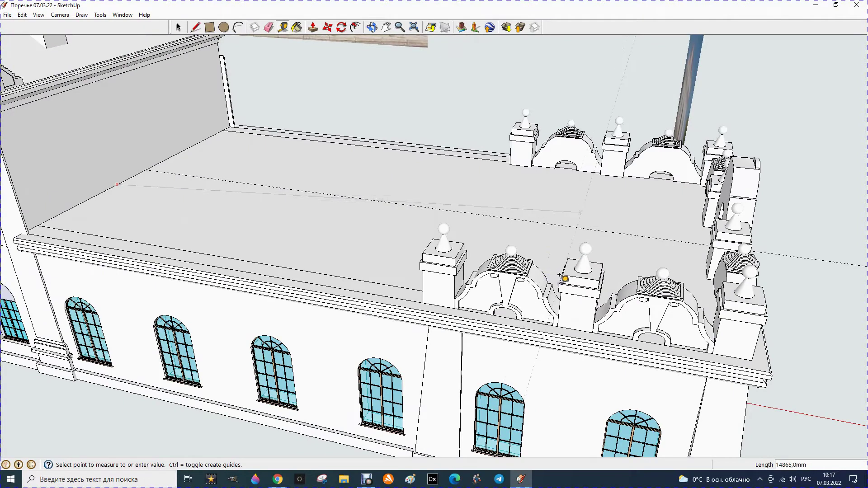
left_click(527, 316)
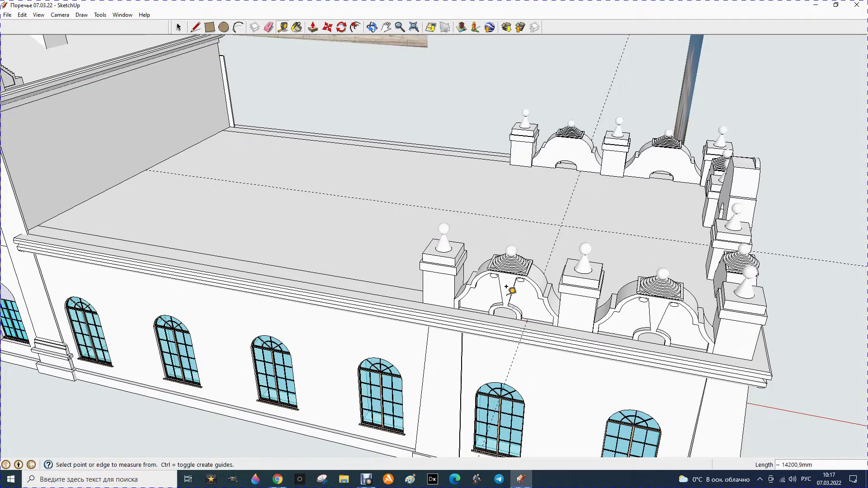
key("o")
mouse_move(376, 196)
left_mouse_down()
mouse_move(421, 110)
mouse_move(405, 94)
left_mouse_up()
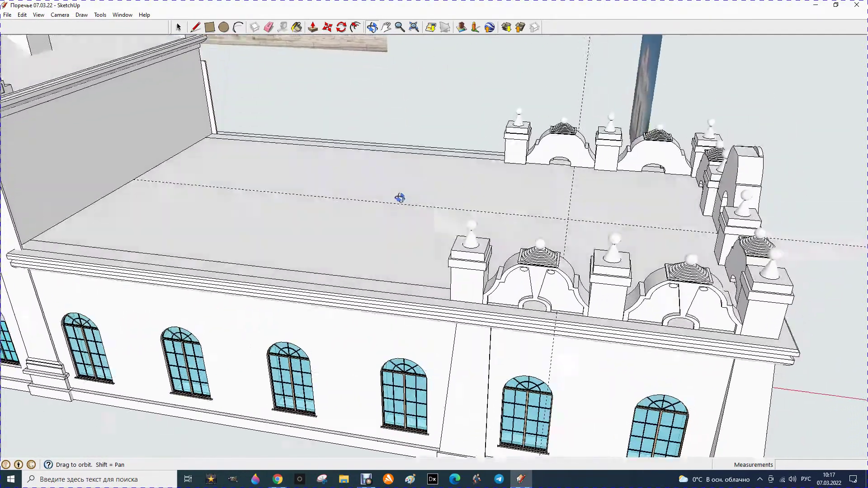
Step: Place crosswise guide lines near the right end of the wing roof
left_click_drag(405, 94, 399, 198)
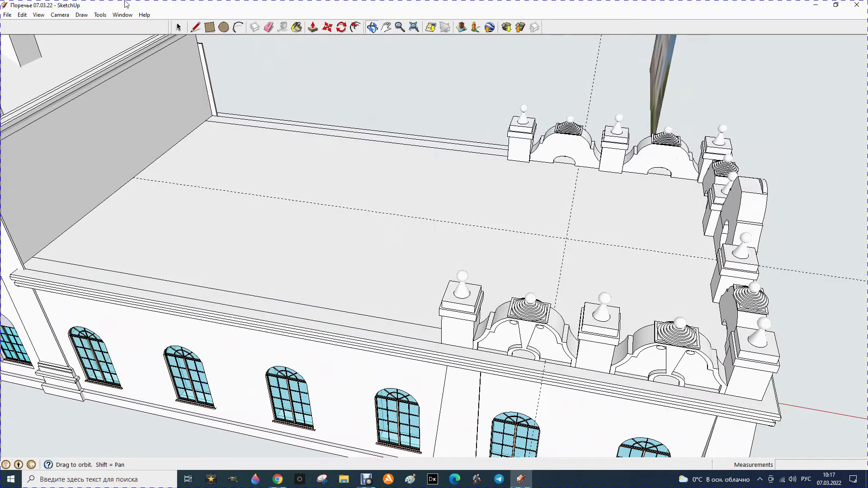
left_click(283, 27)
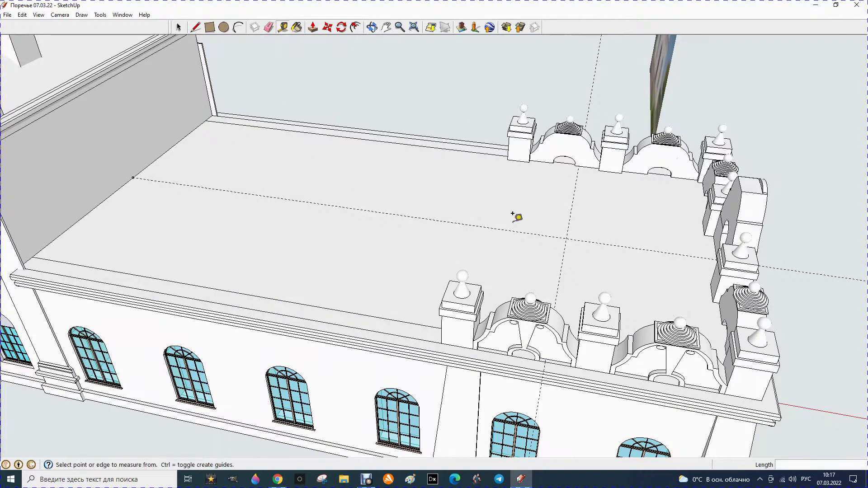
left_click(568, 222)
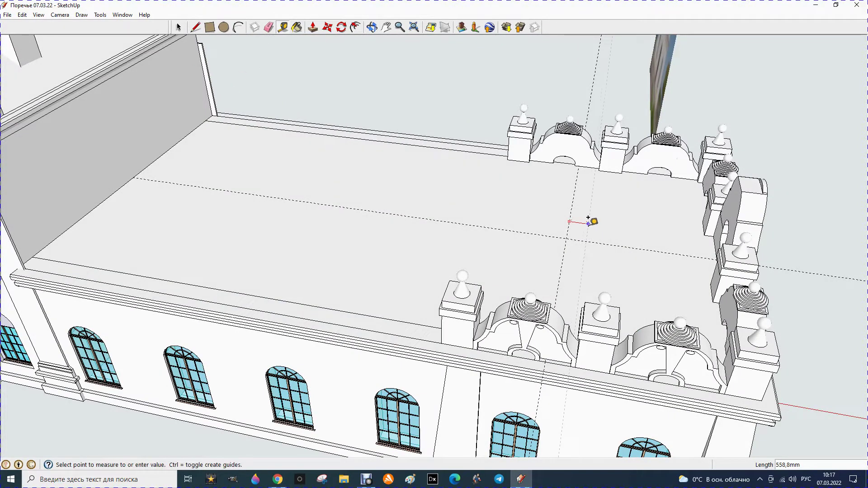
left_click(589, 221)
left_click(588, 225)
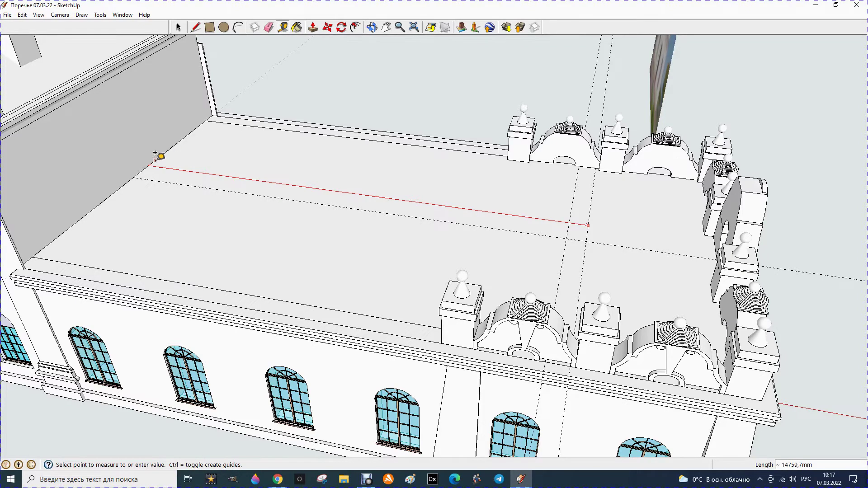
left_click(180, 144)
Step: Place a guide 14800 mm out from the central block's wall corner
left_click(171, 147)
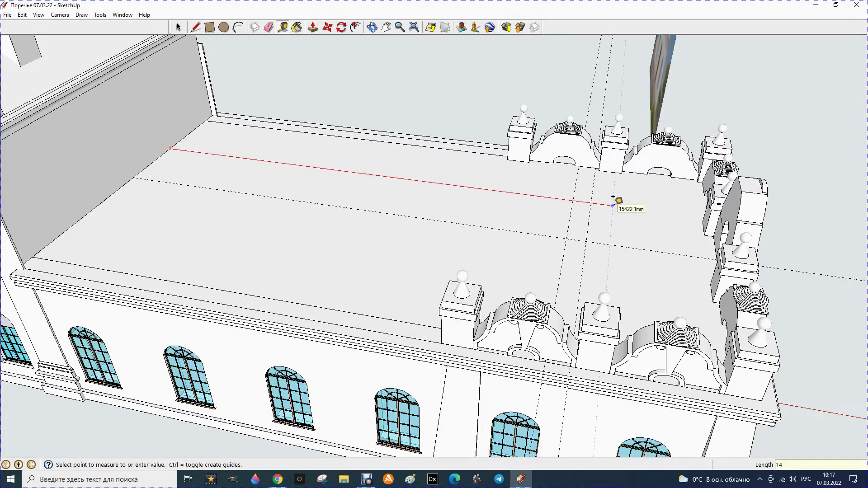
type("800")
key("Return")
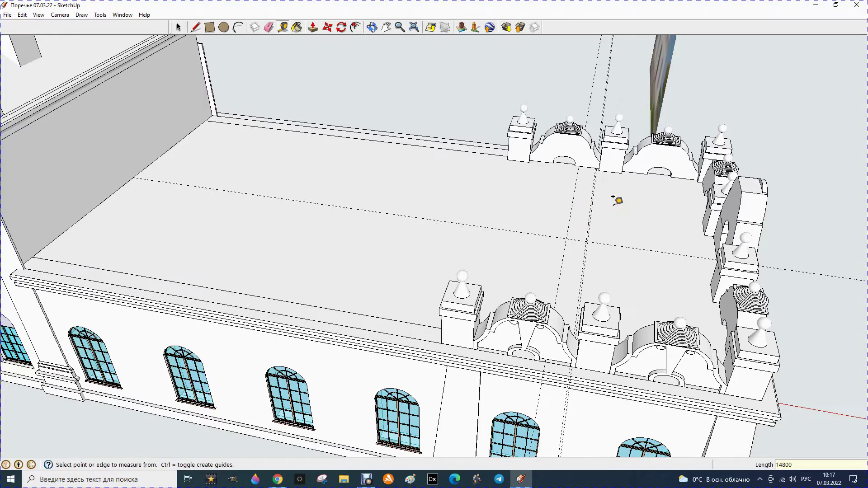
scroll(591, 215, "up", 2)
scroll(606, 213, "up", 2)
scroll(520, 178, "up", 2)
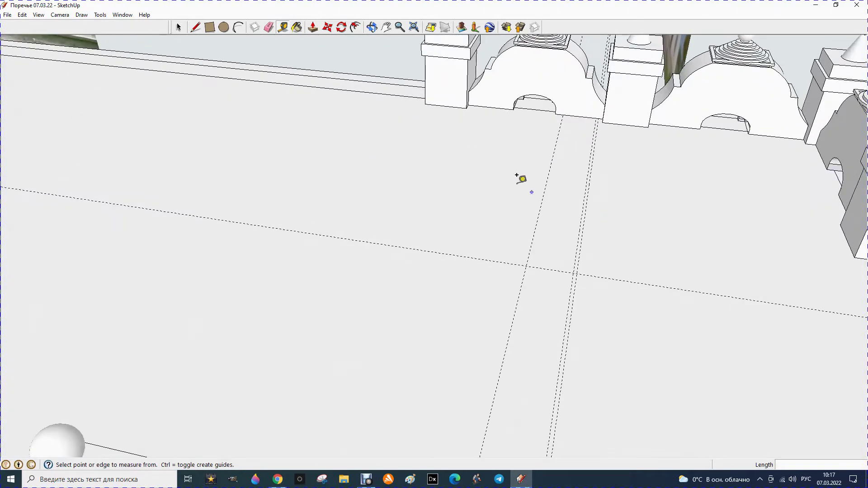
left_click(268, 27)
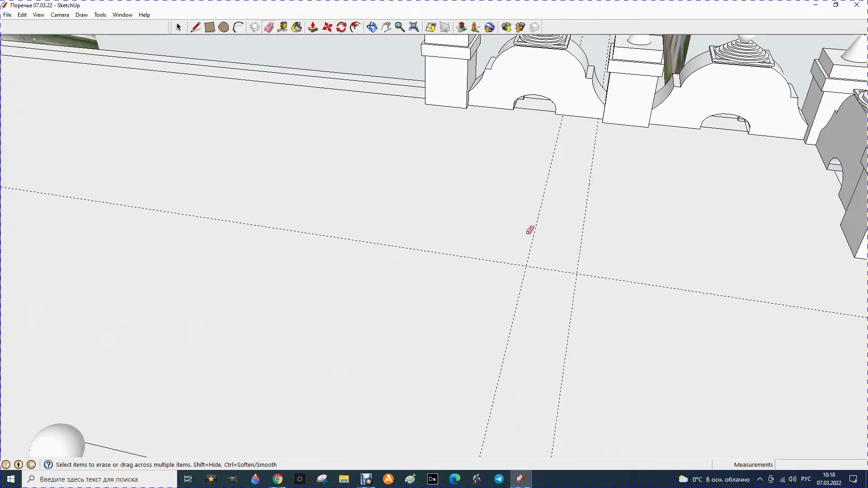
scroll(555, 220, "down", 3)
scroll(556, 220, "down", 2)
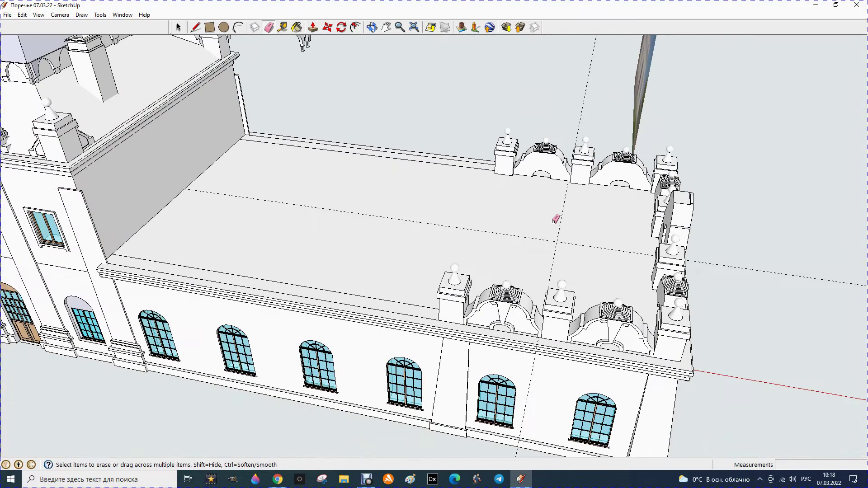
scroll(560, 240, "down", 1)
scroll(560, 240, "down", 1)
scroll(560, 240, "down", 1)
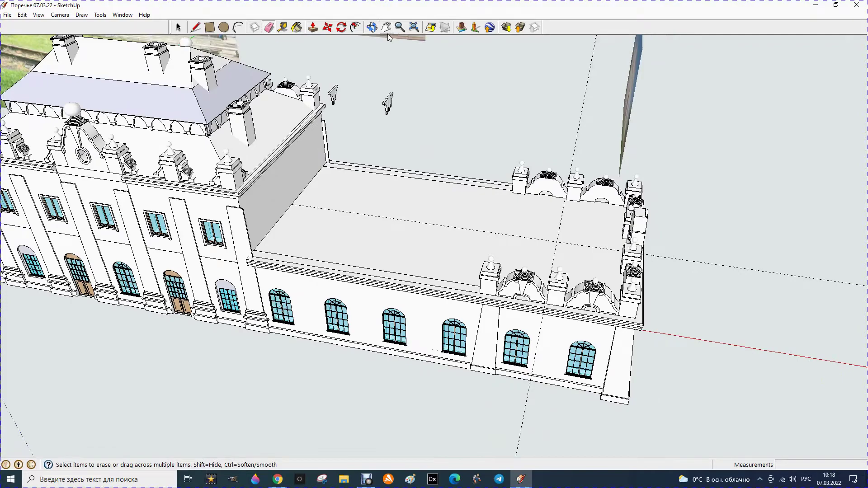
left_click(372, 28)
left_click_drag(318, 161, 327, 72)
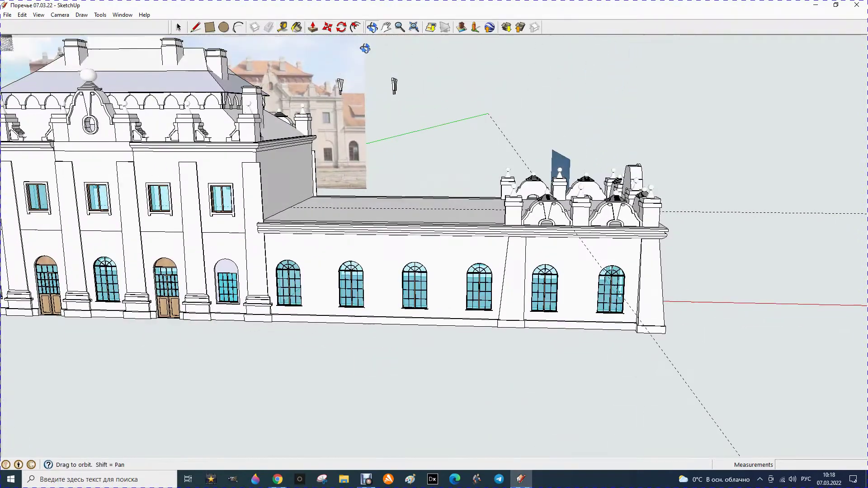
mouse_move(293, 129)
left_mouse_down()
mouse_move(362, 114)
mouse_move(334, 126)
left_mouse_up()
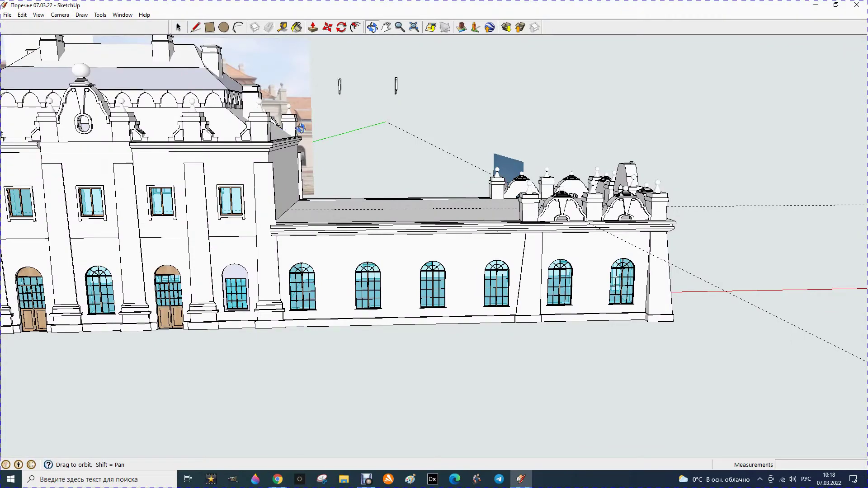
left_click_drag(338, 162, 221, 160)
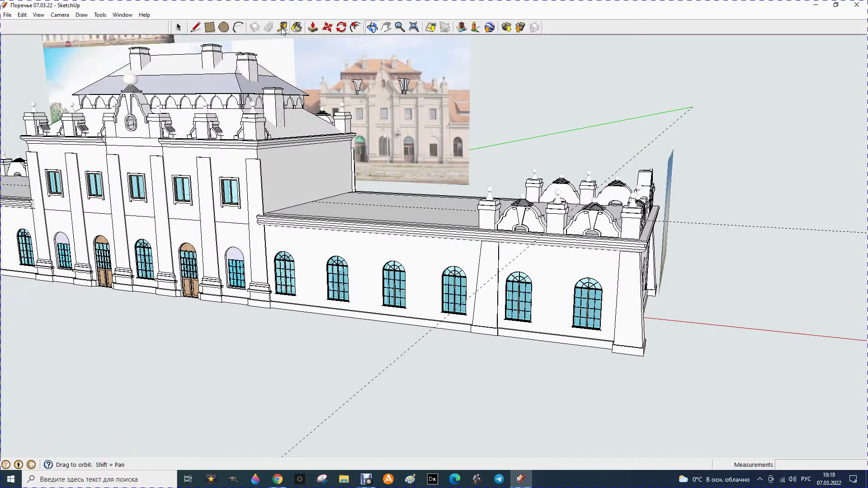
left_click(283, 27)
left_click(296, 204)
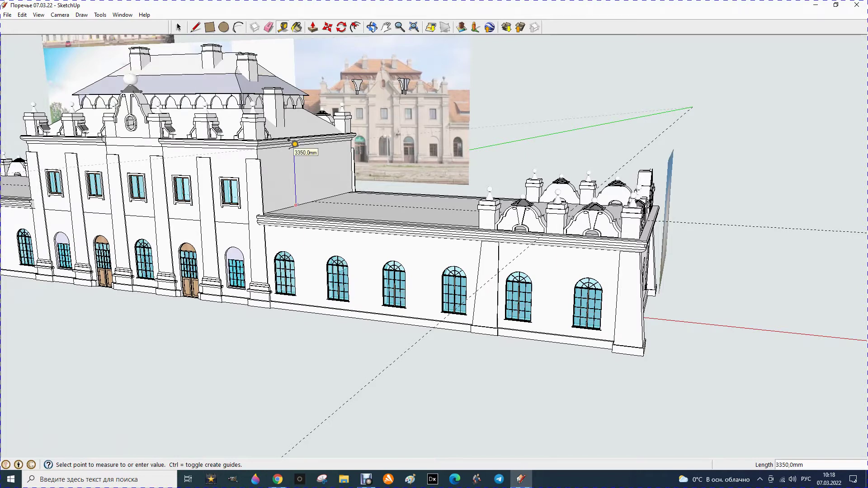
left_click(293, 117)
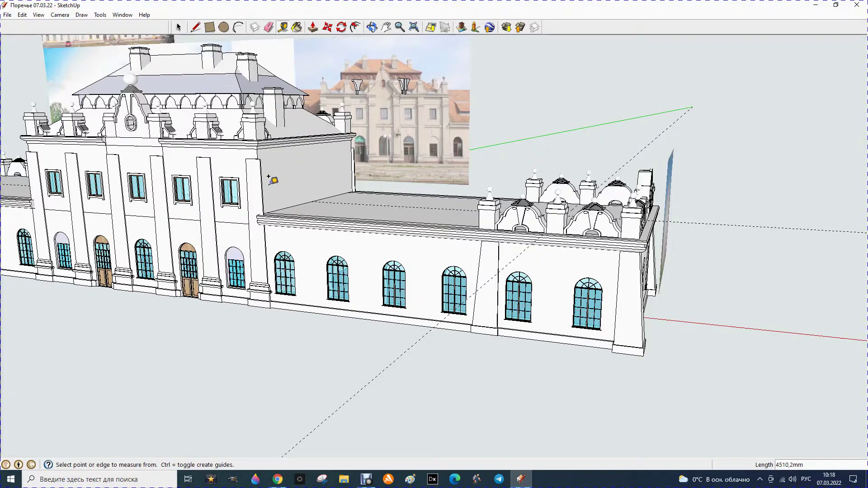
left_click(372, 27)
mouse_move(371, 120)
left_mouse_down()
mouse_move(407, 180)
mouse_move(440, 207)
left_mouse_up()
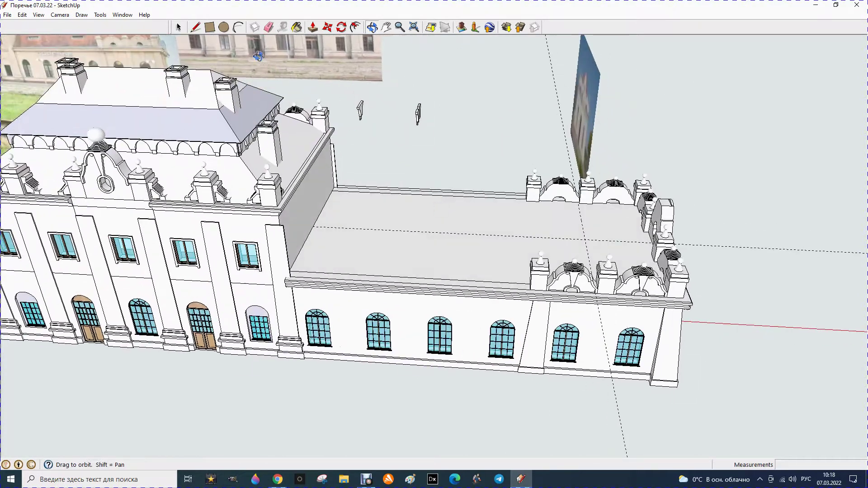
left_click(194, 27)
Step: Cancel the stray line and place a guide point on the right wing roof beside the central block
left_click(586, 238)
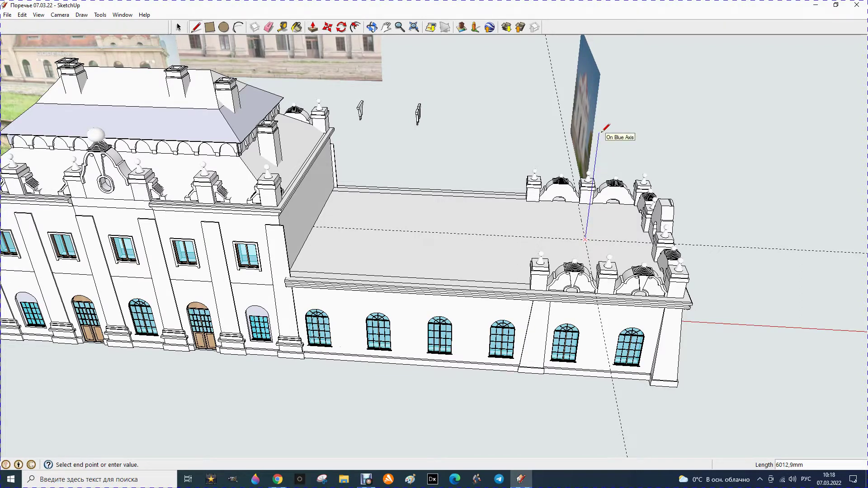
type("4500")
key("Escape")
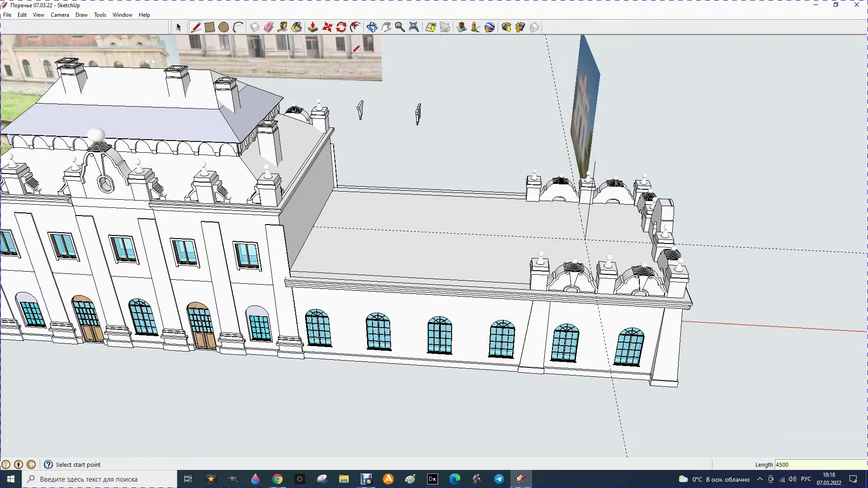
left_click(371, 27)
mouse_move(548, 169)
left_mouse_down()
mouse_move(575, 178)
mouse_move(99, 187)
left_mouse_up()
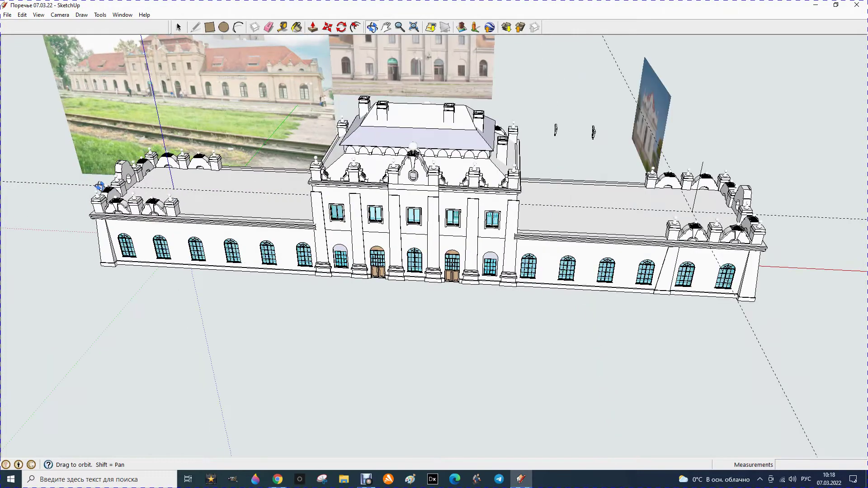
scroll(567, 178, "up", 2)
scroll(549, 190, "up", 1)
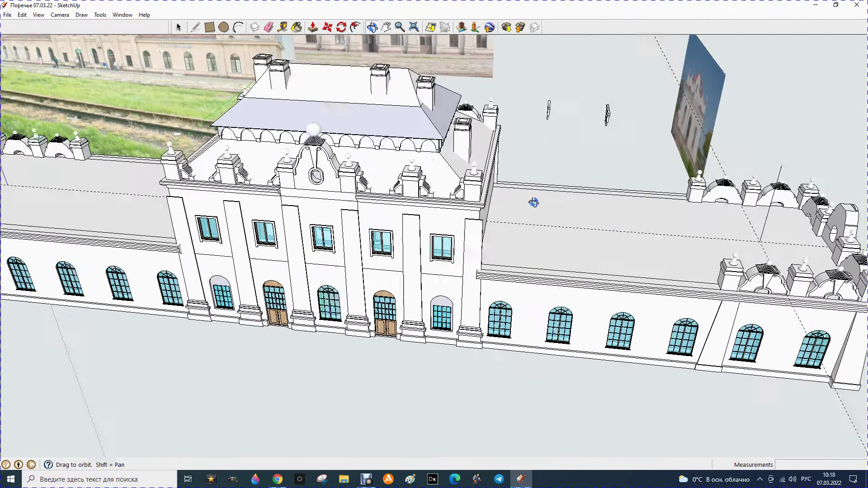
left_click_drag(533, 202, 479, 195)
left_click(281, 29)
left_click(495, 211)
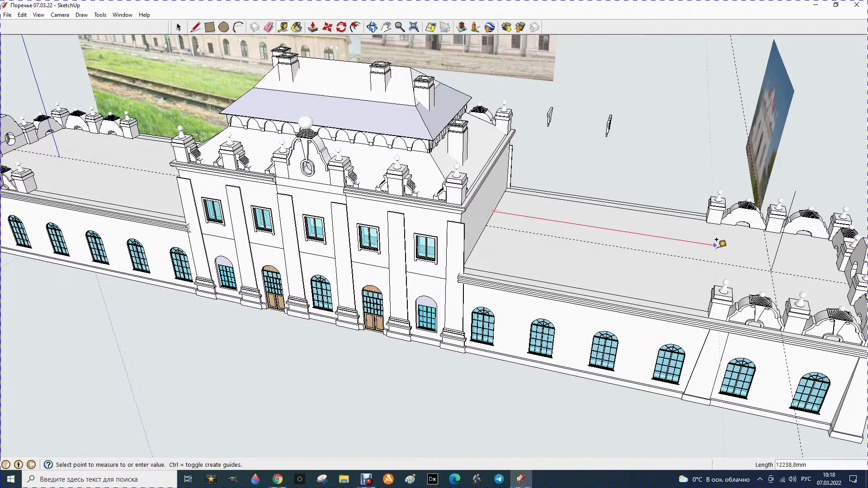
left_click(769, 247)
scroll(690, 244, "down", 2)
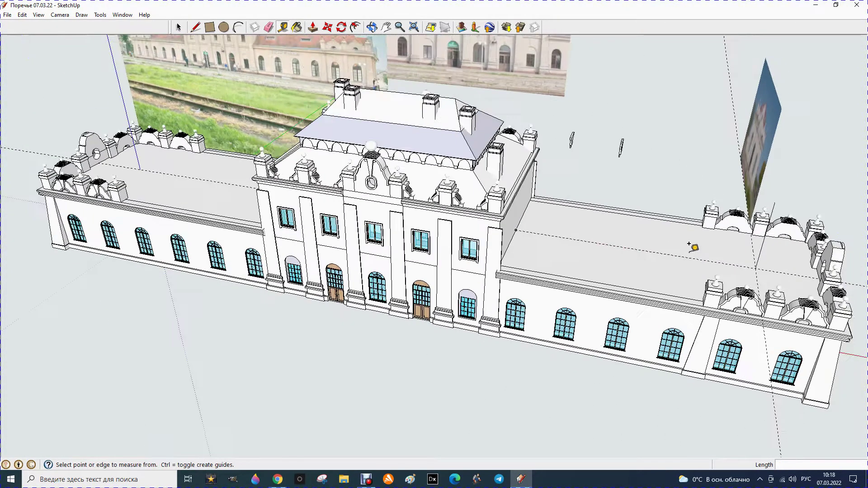
scroll(692, 247, "down", 1)
Step: Place a guide 14800 mm along the left wing roof
left_click(371, 28)
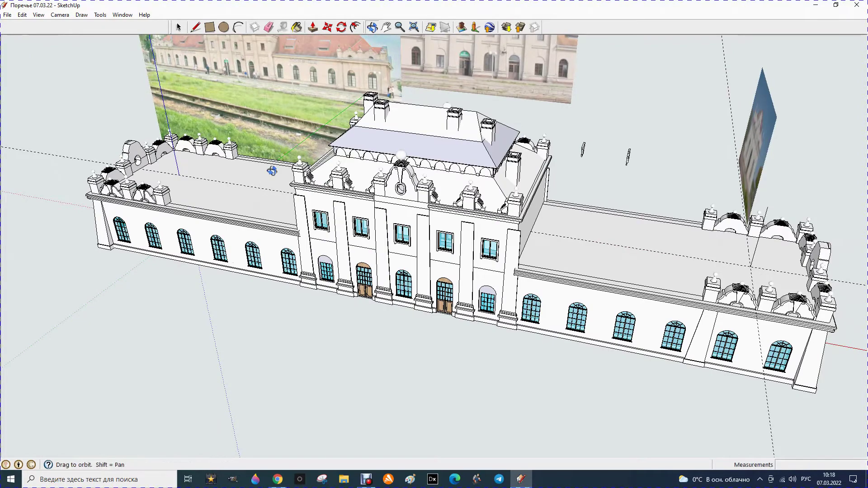
left_click_drag(272, 171, 410, 141)
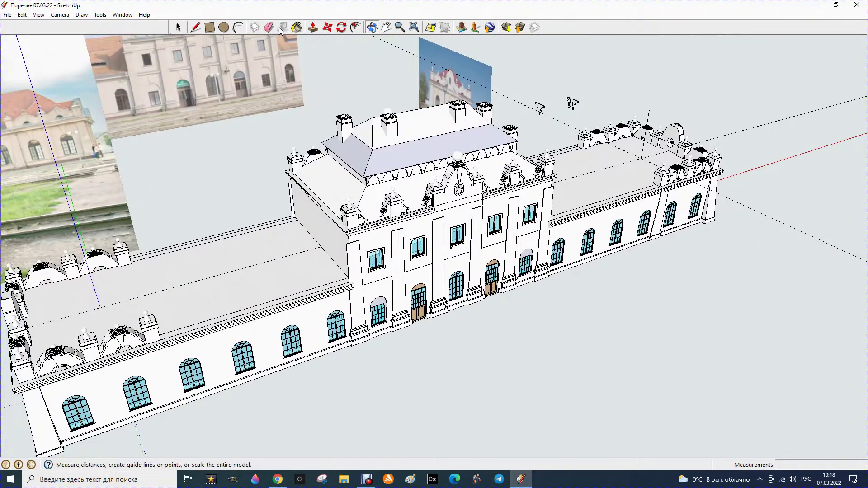
left_click(281, 29)
left_click(310, 235)
type("148")
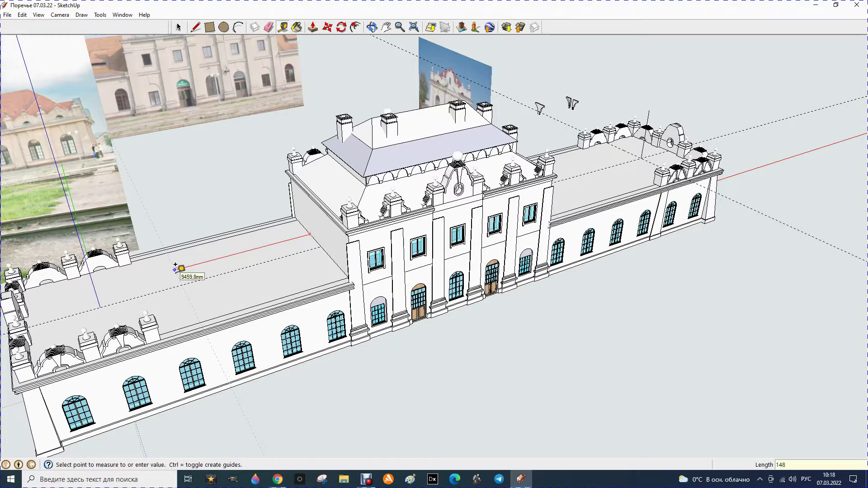
type("0")
key("Return")
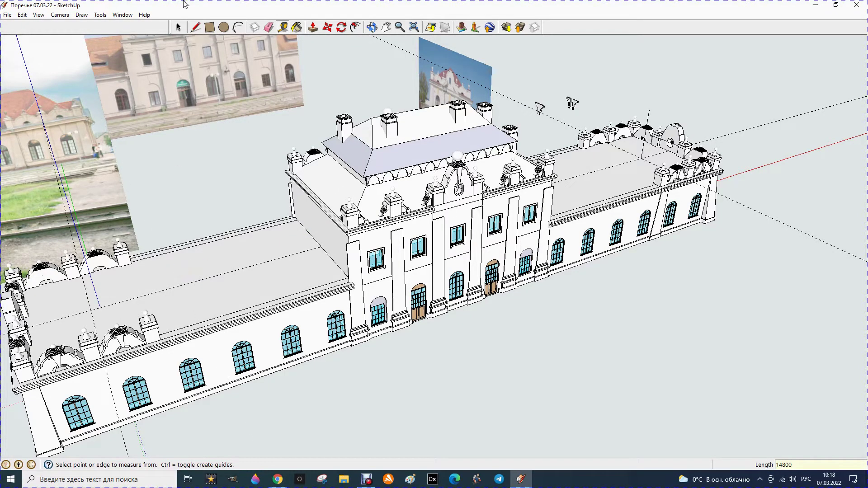
Step: Draw a 4500 mm vertical line along the blue axis from the left wing roof
left_click(194, 29)
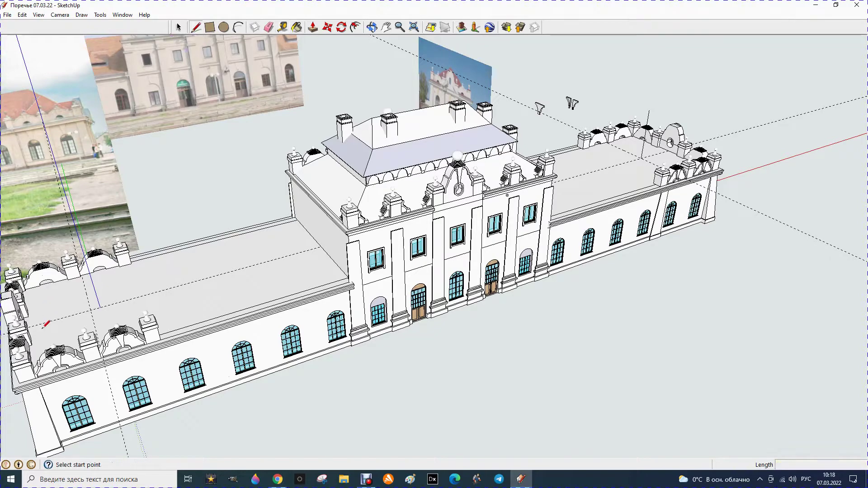
left_click(90, 311)
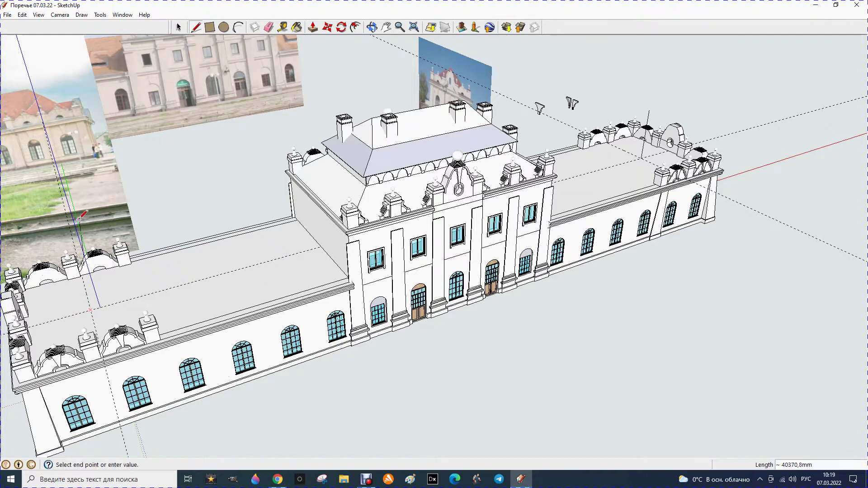
scroll(44, 291, "up", 1)
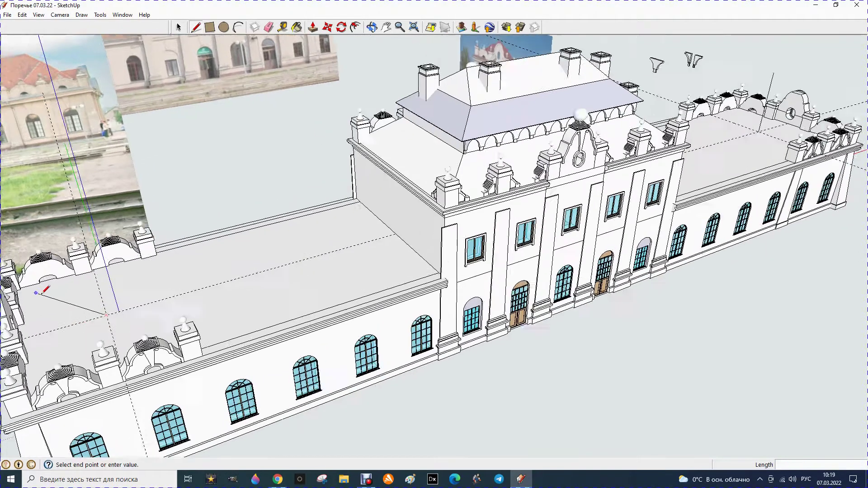
scroll(43, 291, "up", 2)
scroll(52, 244, "up", 3)
type("4500")
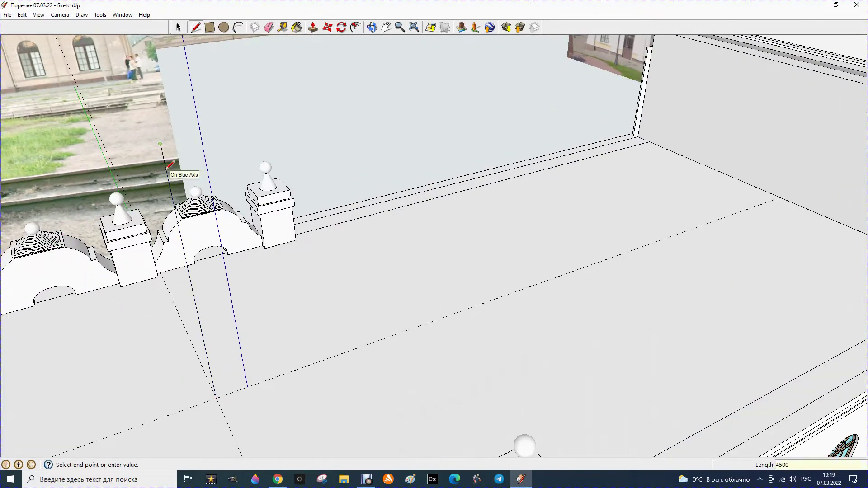
key("Return")
scroll(240, 147, "down", 2)
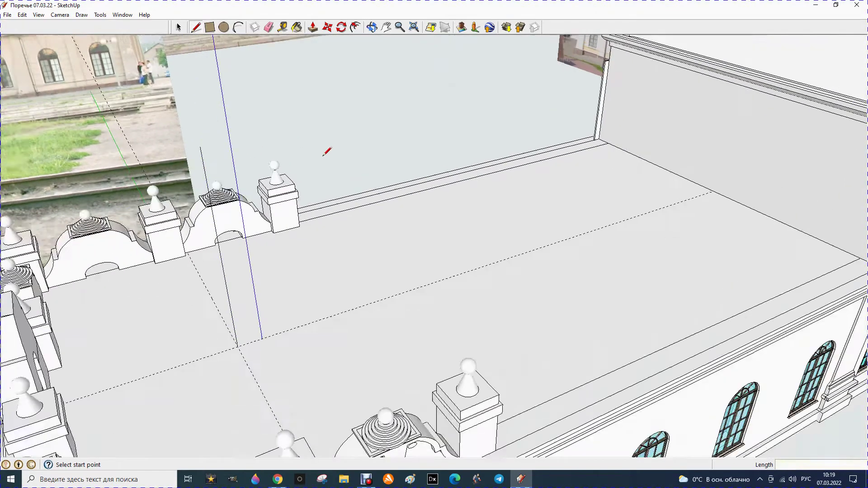
scroll(330, 152, "down", 1)
left_click(270, 28)
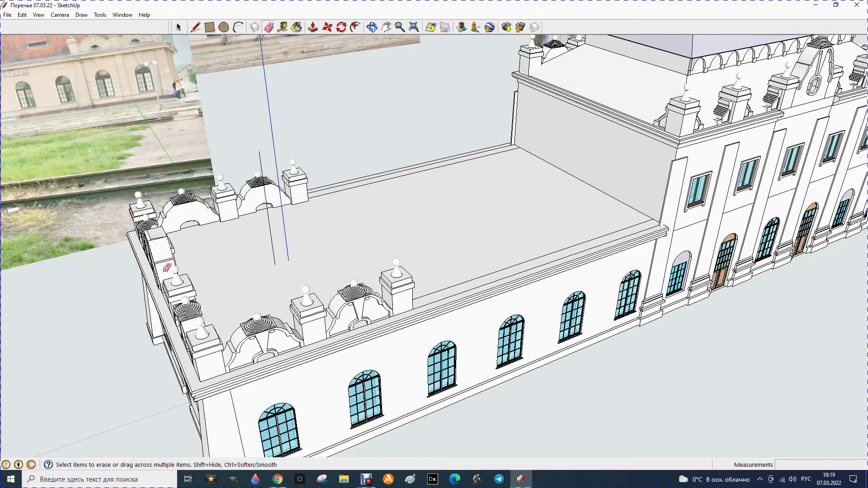
scroll(169, 268, "down", 2)
scroll(169, 268, "down", 1)
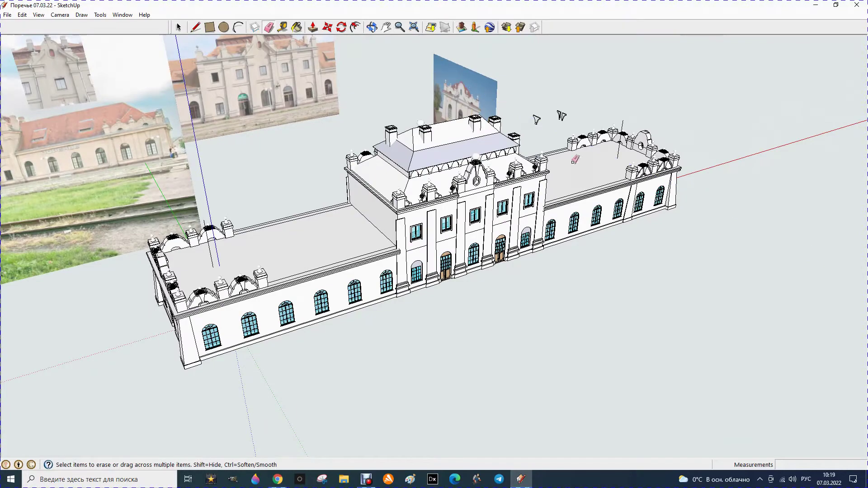
left_click(372, 27)
left_click_drag(190, 172, 295, 168)
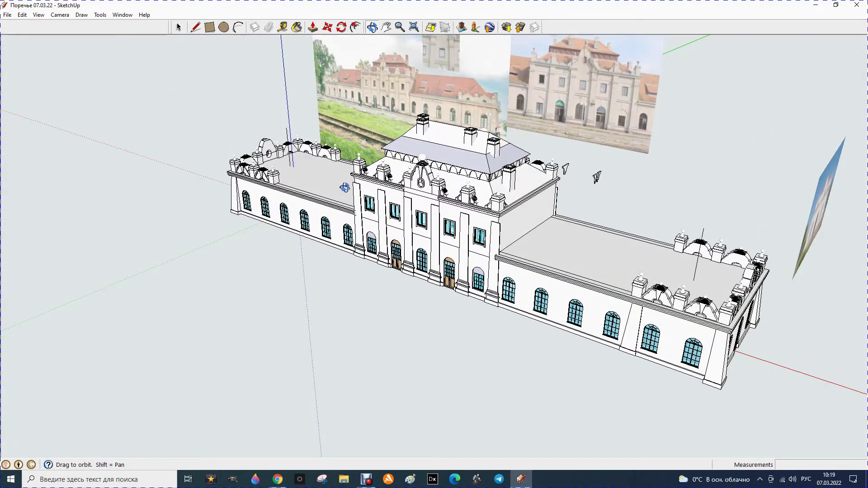
scroll(691, 247, "up", 2)
scroll(632, 254, "down", 1)
scroll(401, 206, "down", 1)
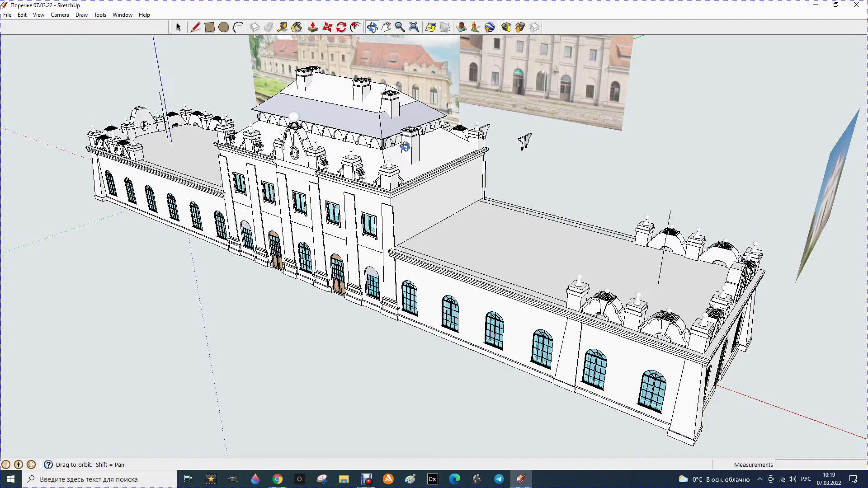
left_click_drag(195, 197, 484, 234)
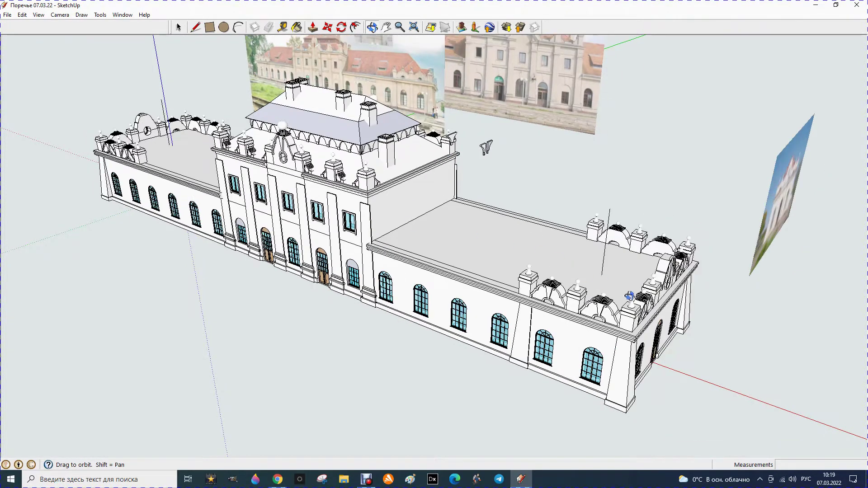
scroll(629, 296, "up", 1)
scroll(637, 322, "up", 1)
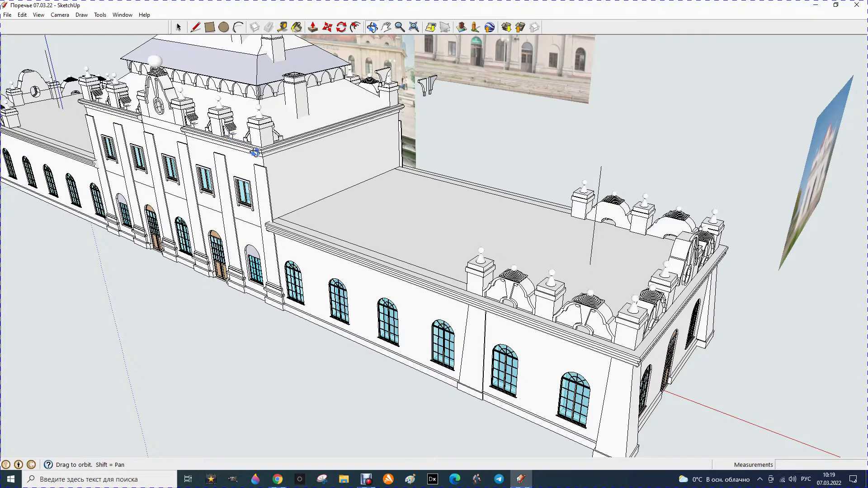
scroll(561, 308, "up", 3)
scroll(563, 309, "up", 2)
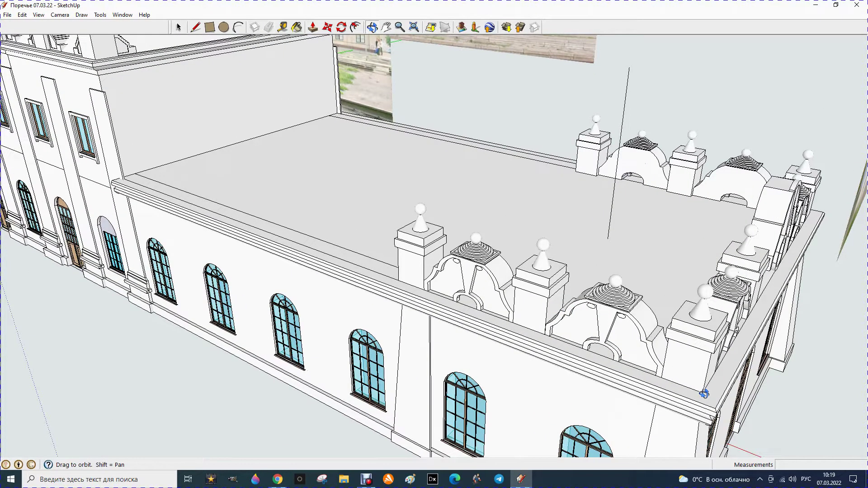
scroll(429, 244, "down", 3)
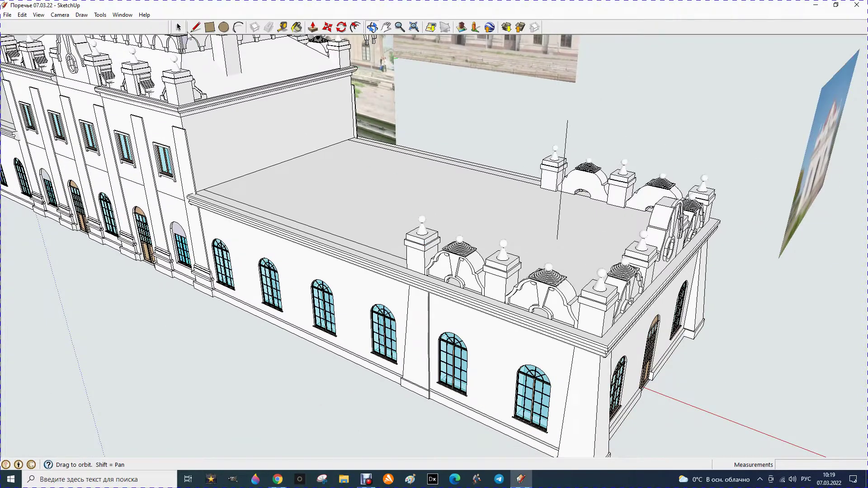
left_click(195, 27)
Step: Draw a 375 mm line from the top of the vertical edge
left_click(568, 120)
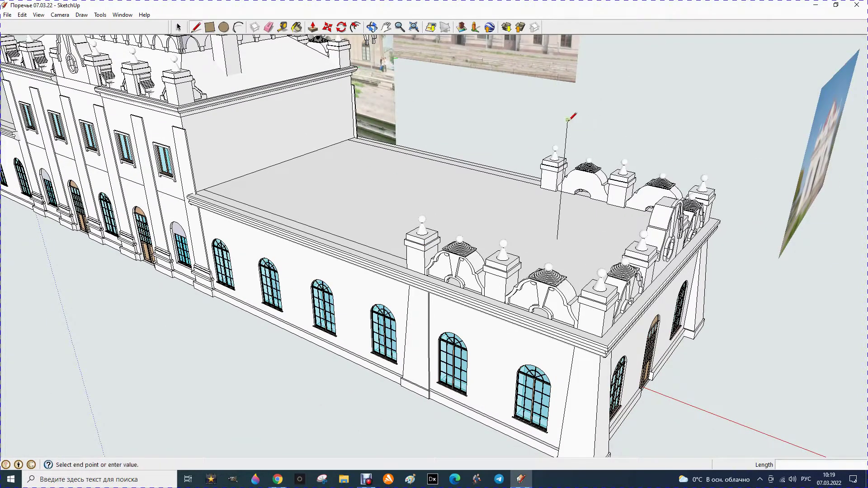
type("375")
key("Return")
key("Escape")
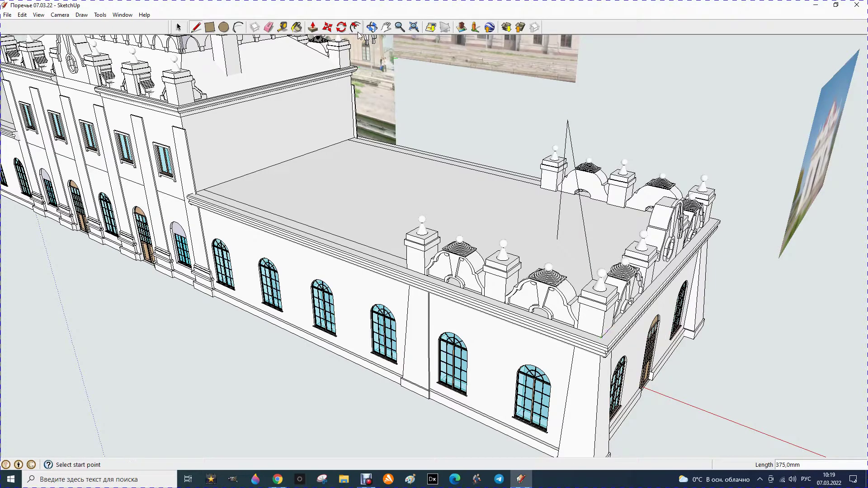
Step: Draw an edge from the roof apex to the cornice corner, closing the triangular end face
left_click(372, 27)
mouse_move(724, 136)
left_mouse_down()
mouse_move(498, 150)
mouse_move(440, 140)
left_mouse_up()
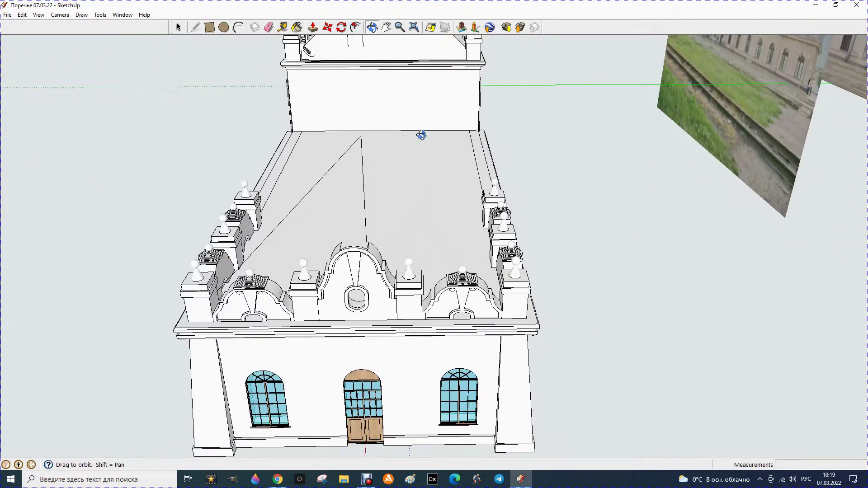
left_click(195, 27)
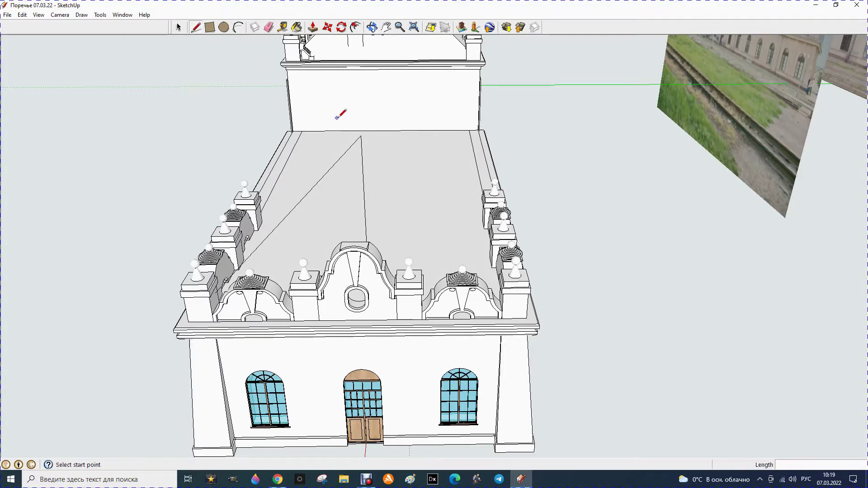
left_click(361, 135)
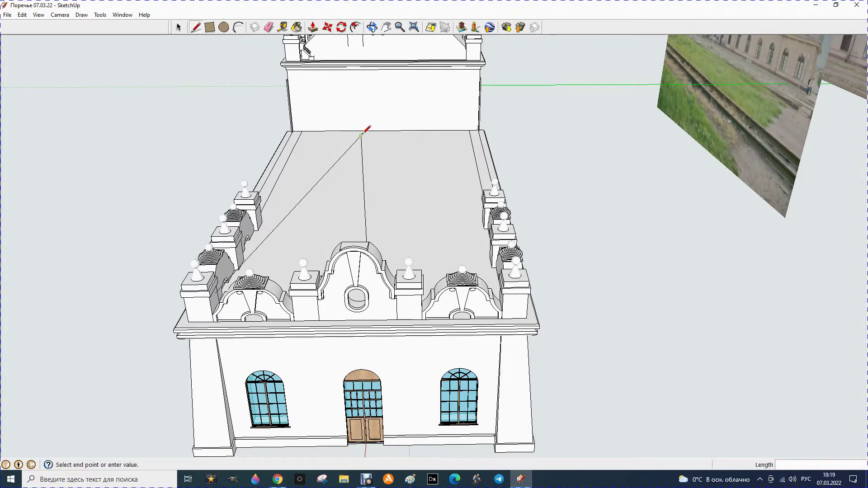
left_click(527, 316)
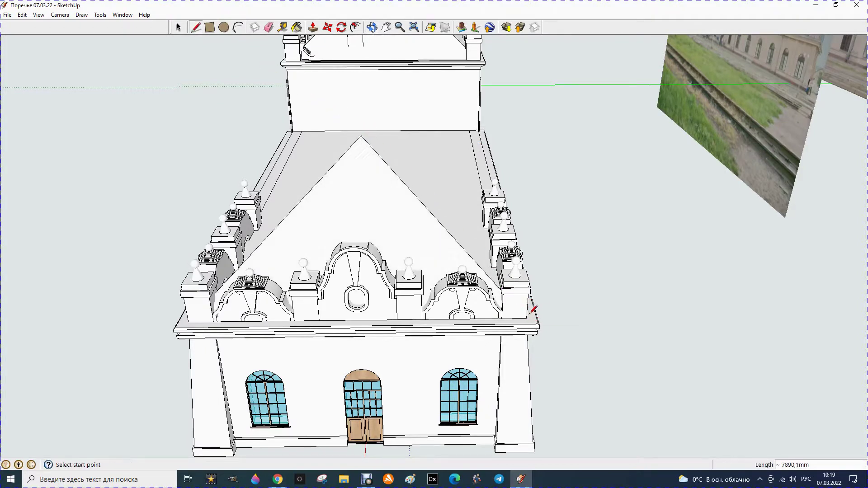
left_click(372, 27)
mouse_move(358, 271)
left_mouse_down()
mouse_move(363, 191)
mouse_move(381, 182)
left_mouse_up()
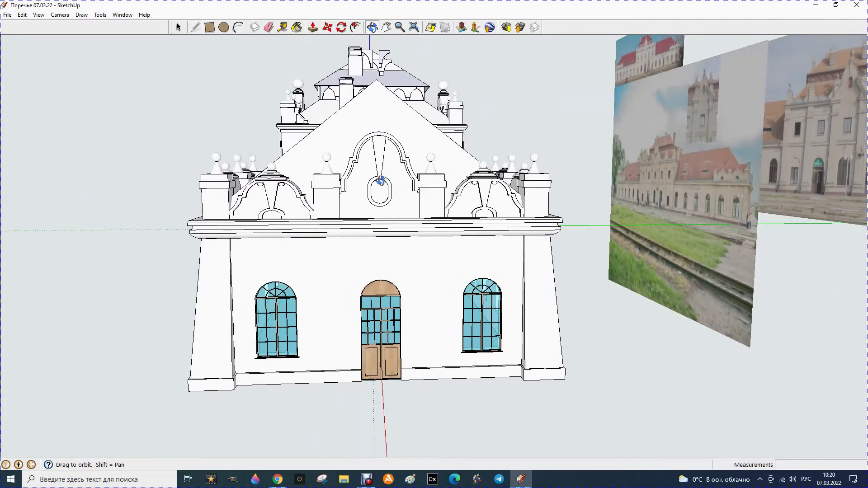
scroll(378, 183, "down", 2)
scroll(375, 184, "down", 2)
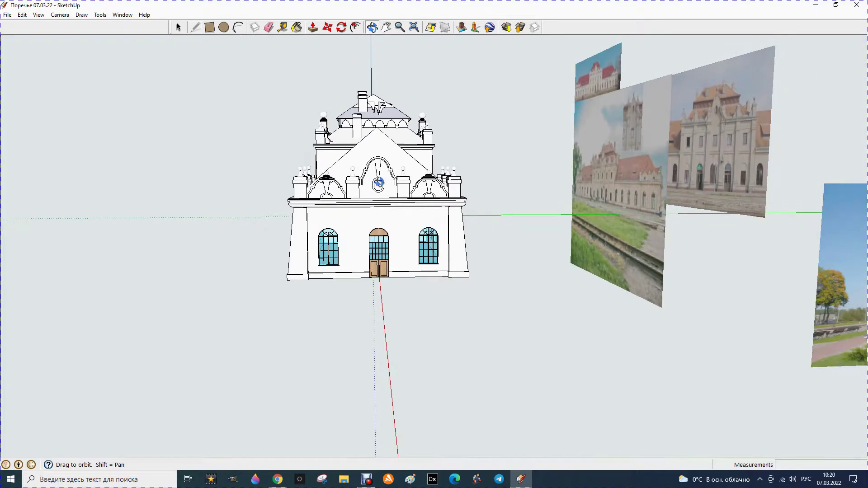
scroll(372, 184, "down", 2)
scroll(372, 184, "down", 2)
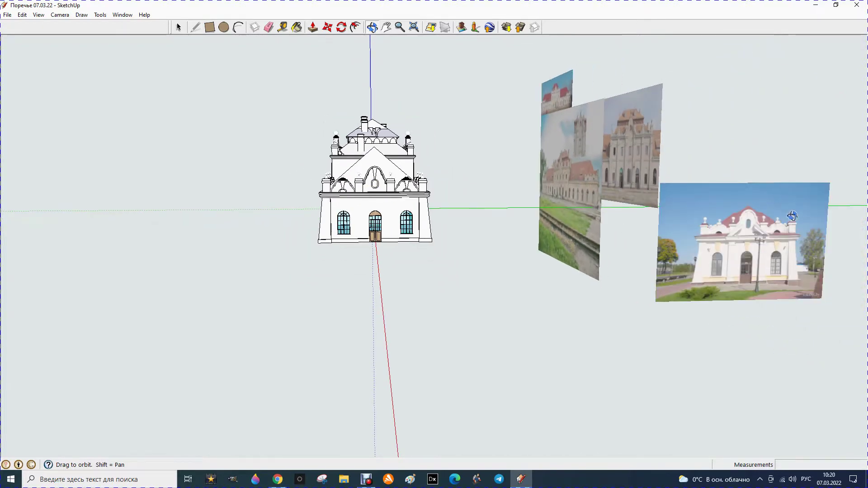
scroll(779, 214, "up", 2)
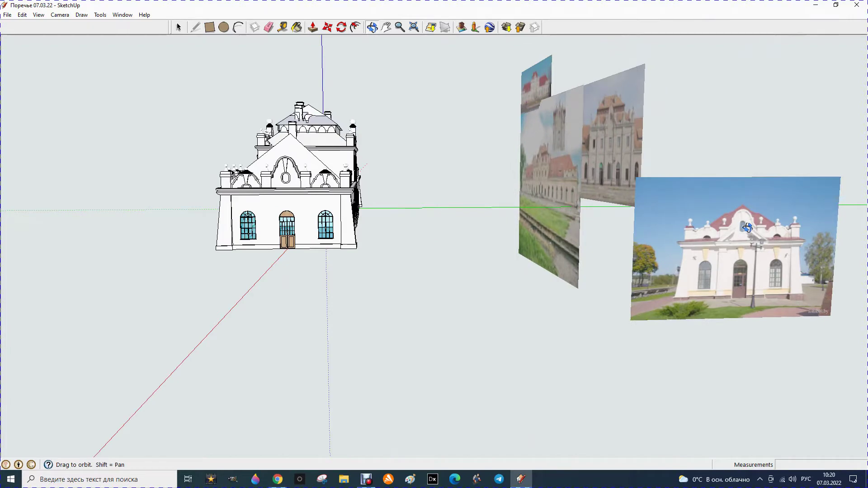
left_click_drag(734, 240, 743, 247)
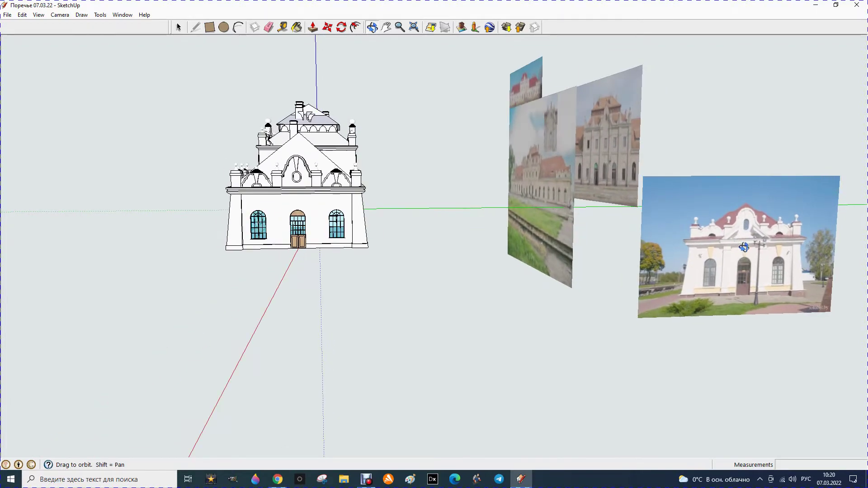
left_click_drag(266, 202, 285, 203)
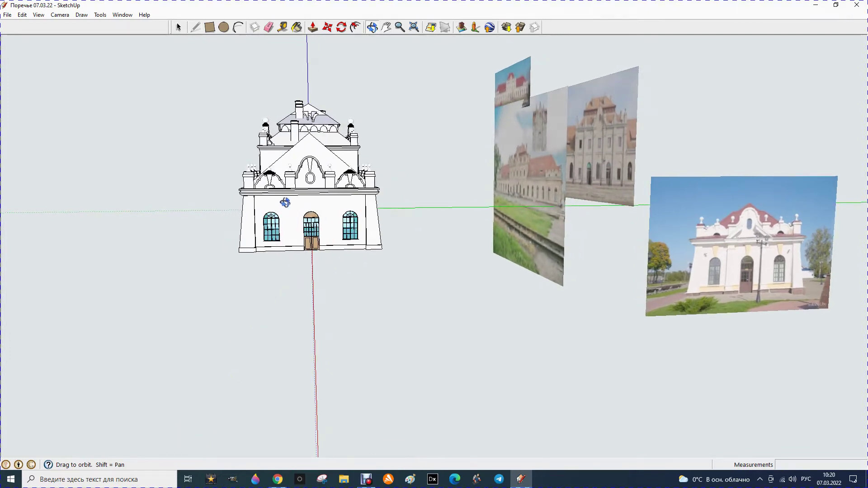
mouse_move(735, 248)
left_mouse_down()
mouse_move(729, 268)
mouse_move(588, 217)
mouse_move(535, 209)
mouse_move(560, 202)
left_mouse_up()
mouse_move(451, 172)
left_mouse_down()
mouse_move(716, 166)
mouse_move(693, 193)
left_mouse_up()
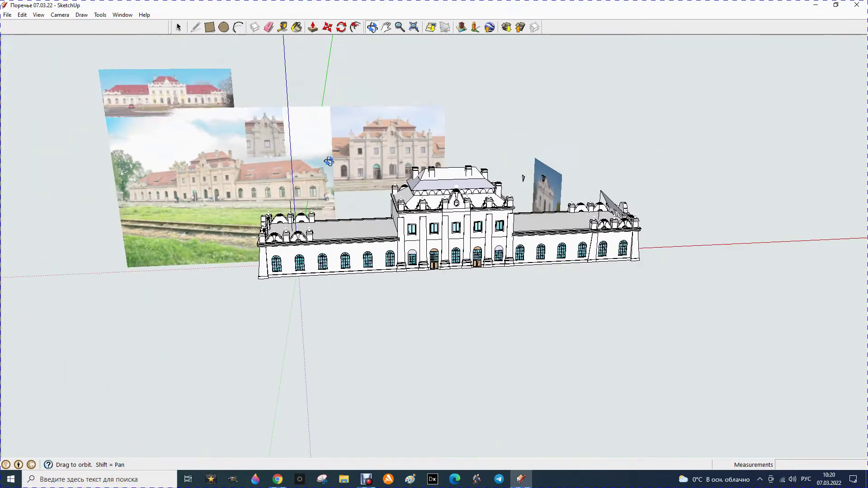
scroll(326, 181, "up", 3)
scroll(326, 181, "up", 4)
scroll(325, 181, "up", 4)
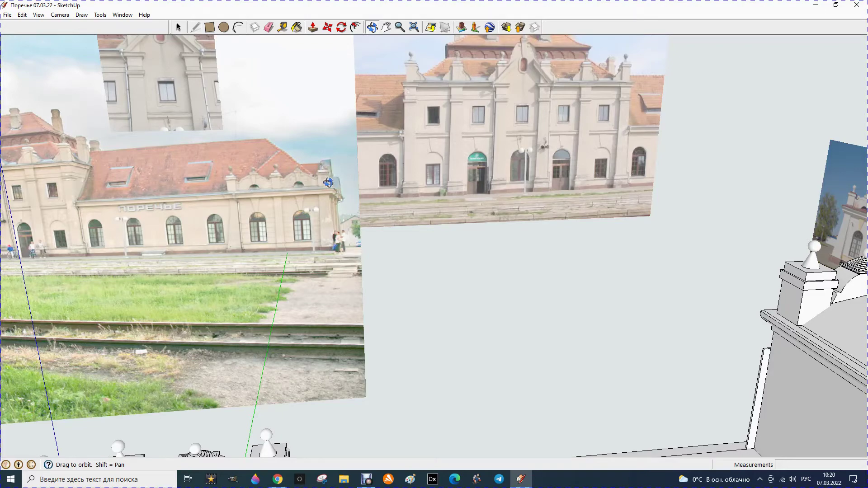
mouse_move(595, 252)
left_mouse_down()
mouse_move(380, 232)
mouse_move(371, 44)
left_mouse_up()
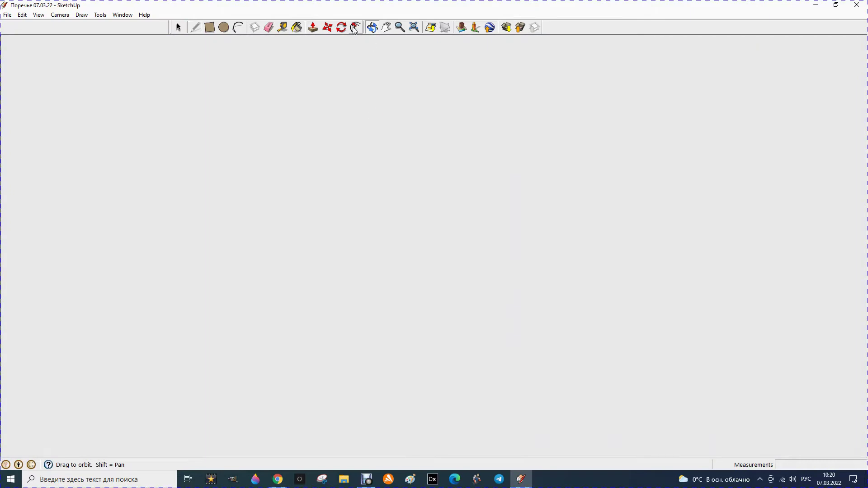
left_click(414, 28)
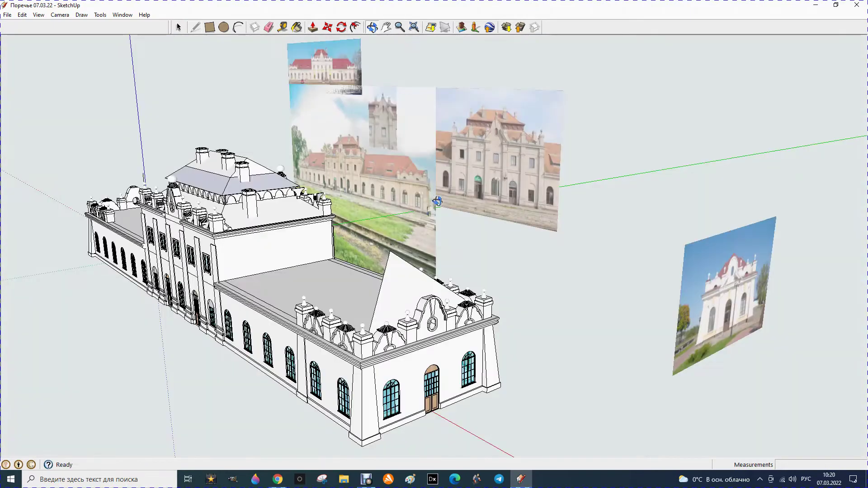
mouse_move(464, 368)
left_mouse_down()
mouse_move(331, 310)
mouse_move(303, 260)
left_mouse_up()
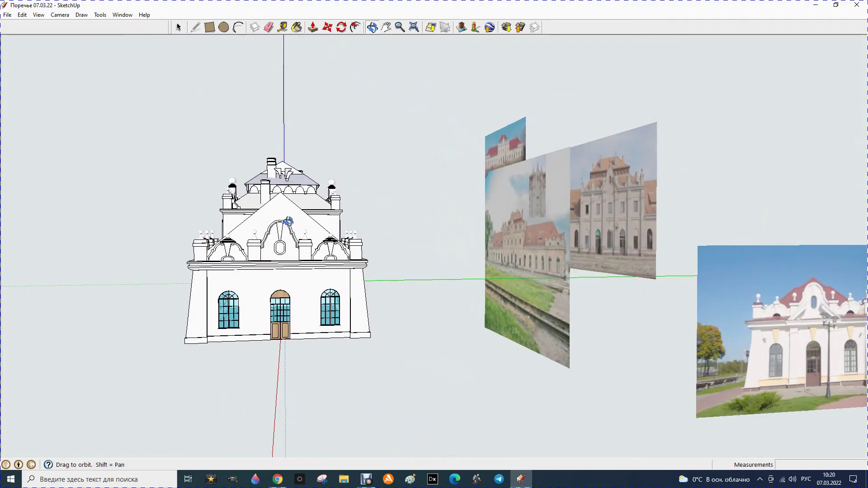
left_click_drag(287, 198, 483, 244)
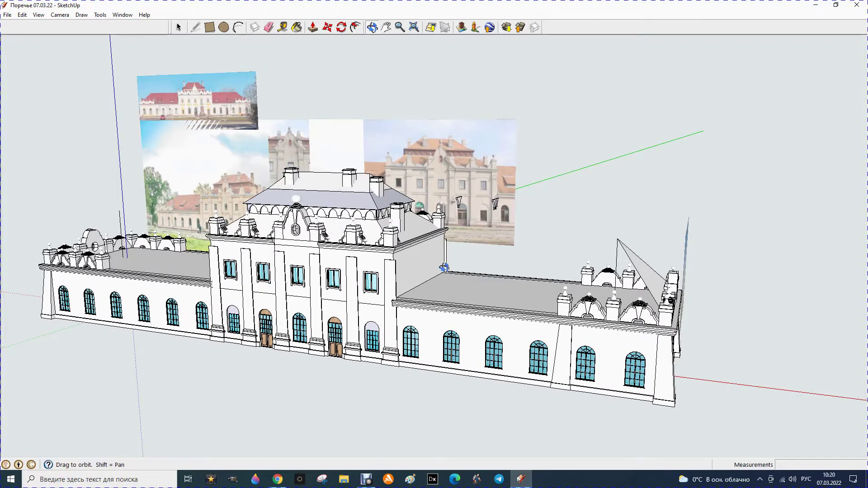
scroll(442, 262, "up", 1)
scroll(466, 270, "up", 1)
scroll(435, 278, "up", 1)
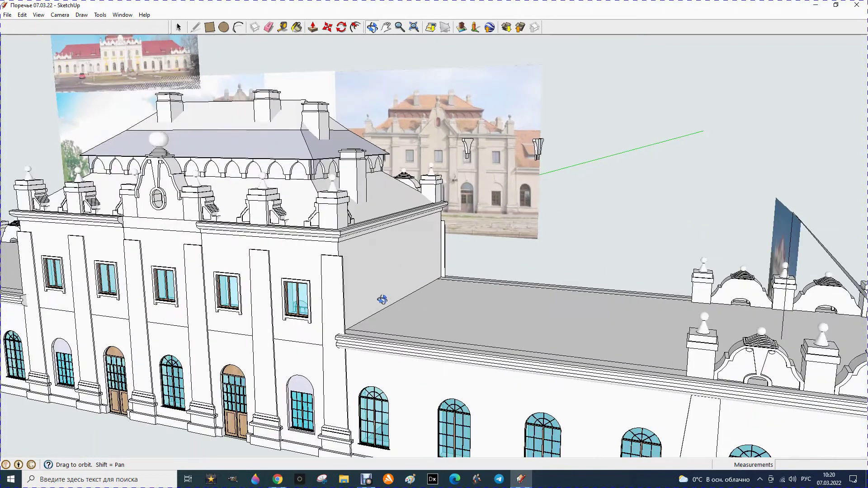
key("l")
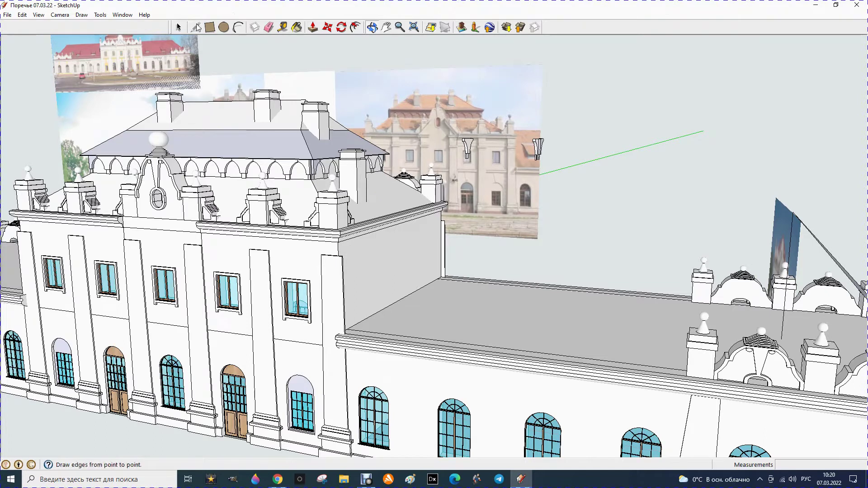
Step: Draw an edge from the roof/wall corner to the end triangle's apex, then zoom onto the roof
left_click(398, 301)
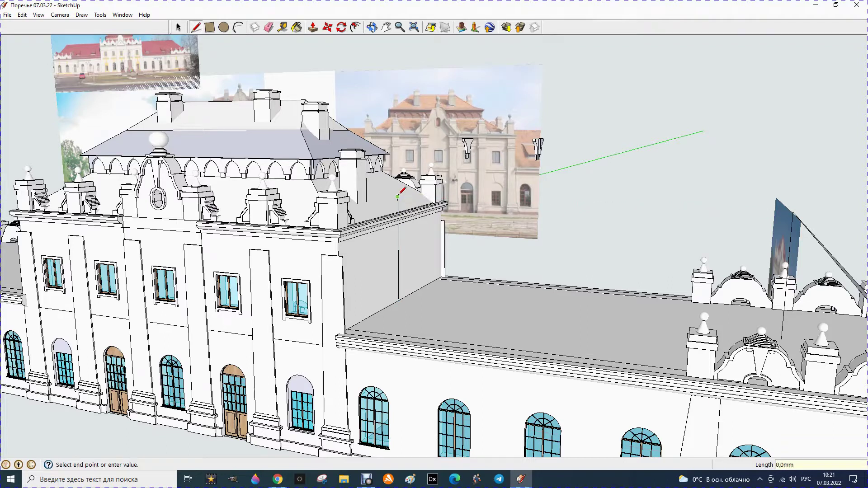
left_click(795, 213)
key("Escape")
scroll(448, 217, "down", 2)
scroll(447, 222, "up", 2)
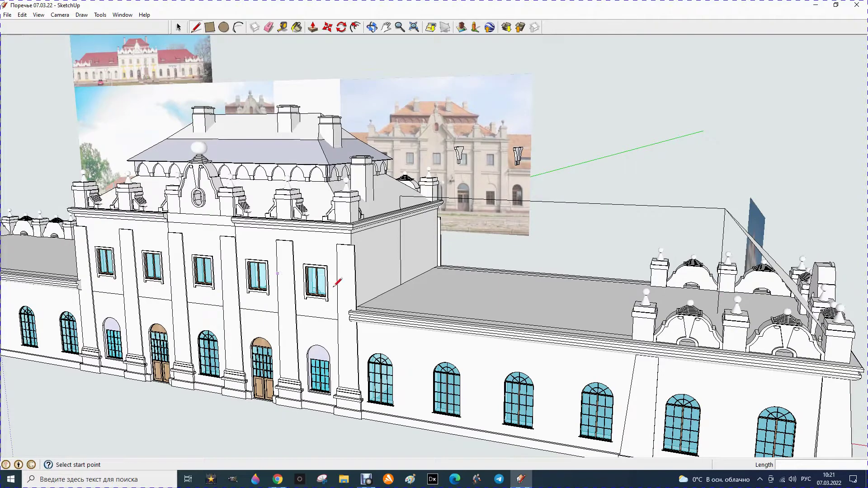
scroll(357, 307, "up", 1)
scroll(359, 310, "up", 2)
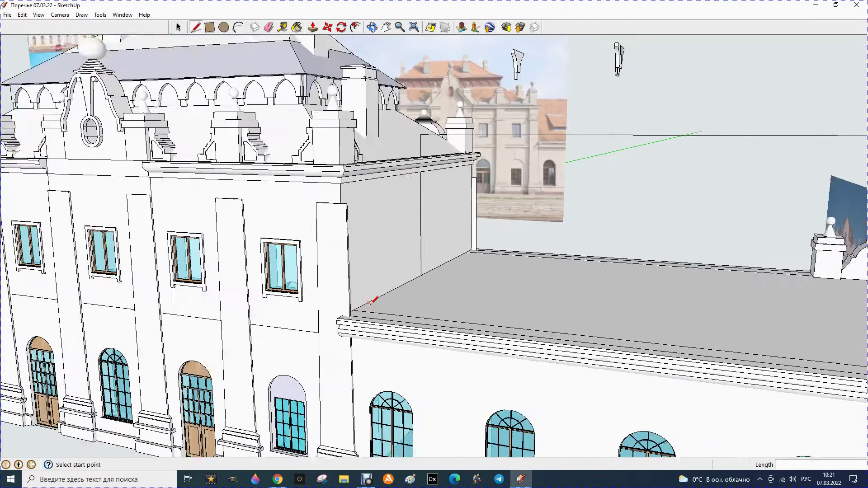
scroll(363, 304, "up", 2)
scroll(356, 306, "up", 2)
scroll(346, 311, "down", 2)
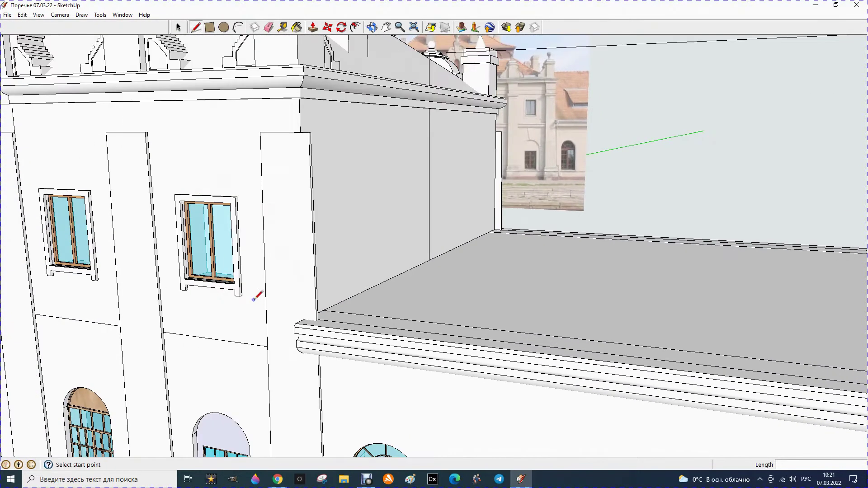
scroll(256, 294, "down", 2)
scroll(249, 291, "down", 2)
scroll(348, 293, "down", 2)
scroll(719, 351, "up", 2)
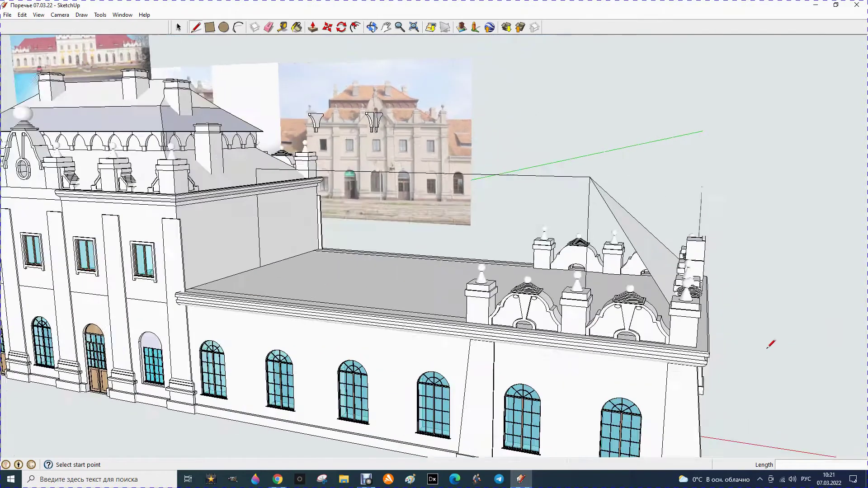
scroll(694, 346, "up", 2)
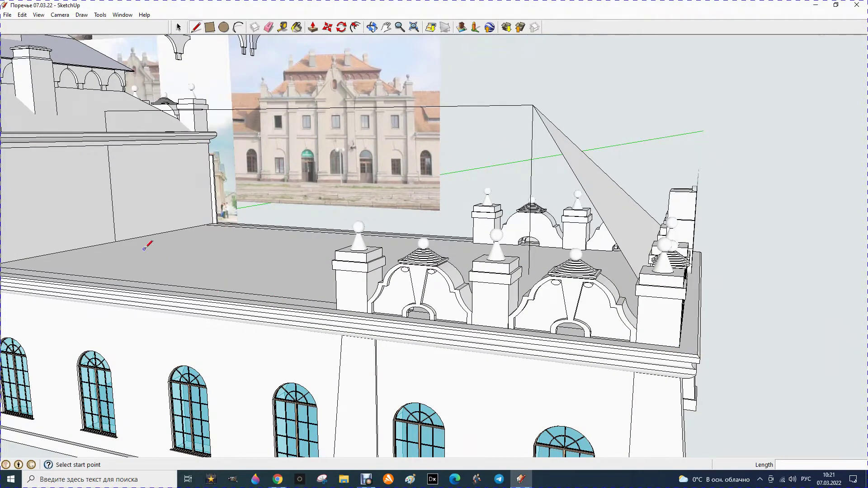
scroll(277, 304, "down", 1)
scroll(221, 292, "down", 1)
scroll(65, 260, "up", 2)
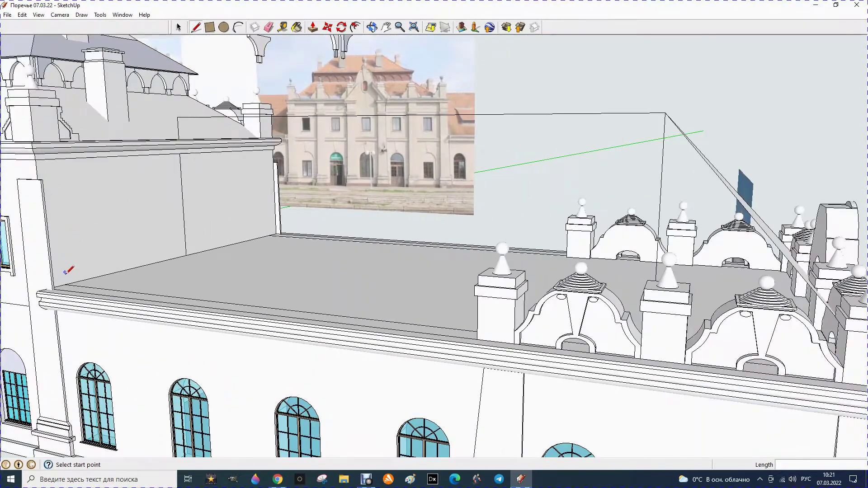
left_click(372, 27)
Step: Draw an edge from the ridge end down to a wall corner, closing one roof face
mouse_move(297, 291)
left_mouse_down()
mouse_move(186, 349)
mouse_move(132, 332)
mouse_move(120, 233)
mouse_move(131, 291)
mouse_move(42, 313)
left_mouse_up()
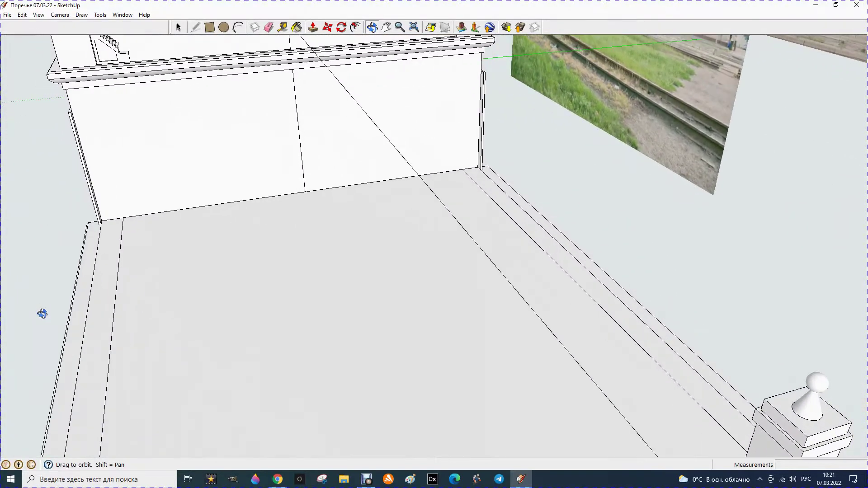
scroll(168, 318, "down", 1)
scroll(169, 318, "down", 1)
left_click(180, 27)
left_click(195, 27)
left_click(264, 80)
left_click(116, 235)
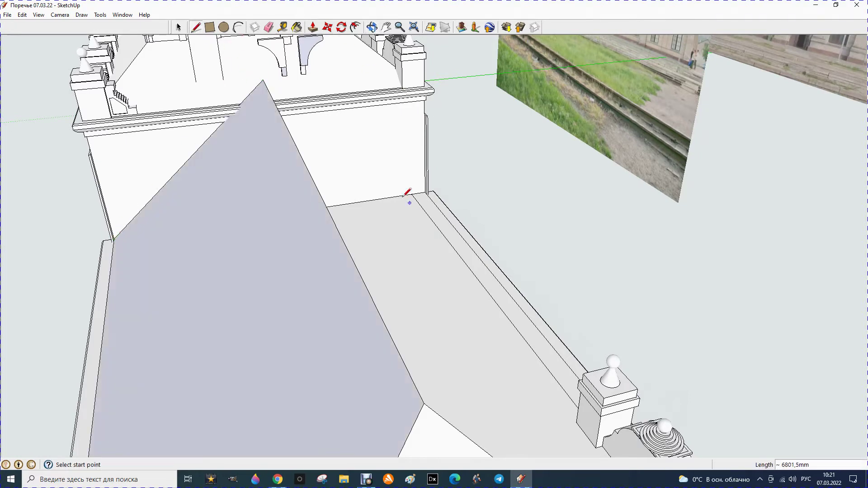
Step: Draw an edge from the apex to the other wall corner, completing the hip roof
left_click(263, 80)
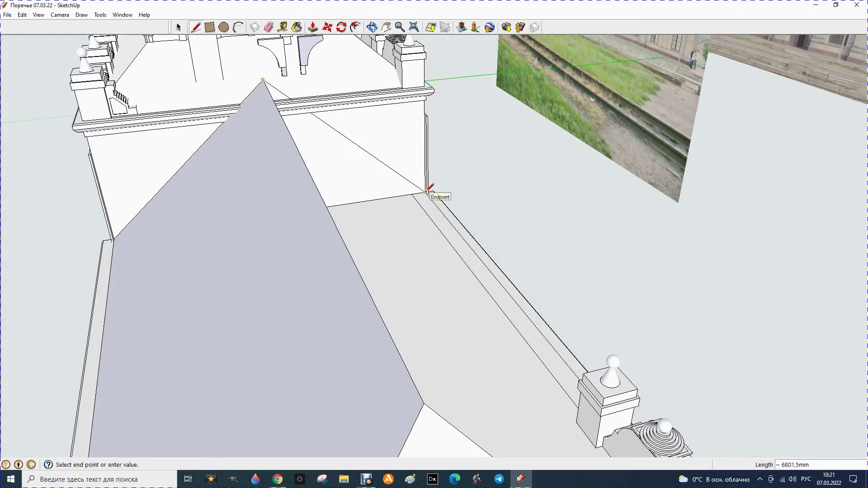
left_click(426, 192)
left_click(372, 27)
left_click_drag(330, 232, 405, 181)
scroll(436, 164, "down", 5)
scroll(436, 164, "down", 4)
scroll(403, 190, "down", 3)
mouse_move(217, 318)
left_mouse_down()
mouse_move(422, 260)
mouse_move(617, 253)
left_mouse_up()
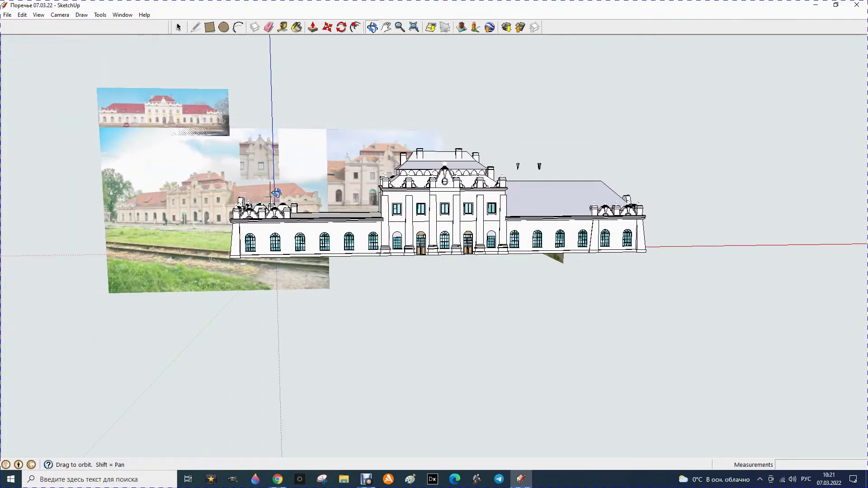
left_click_drag(268, 194, 262, 181)
left_click_drag(144, 198, 213, 199)
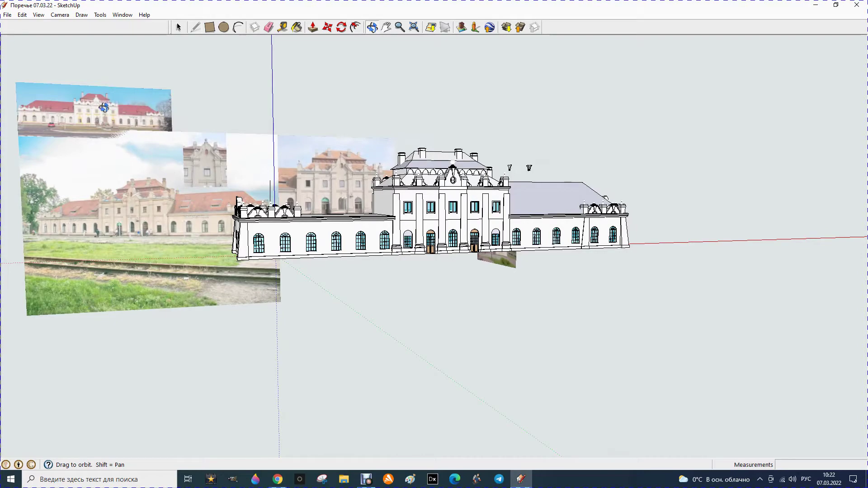
mouse_move(418, 330)
left_mouse_down()
mouse_move(305, 324)
mouse_move(276, 335)
mouse_move(283, 346)
mouse_move(277, 352)
mouse_move(409, 399)
mouse_move(552, 396)
mouse_move(536, 401)
left_mouse_up()
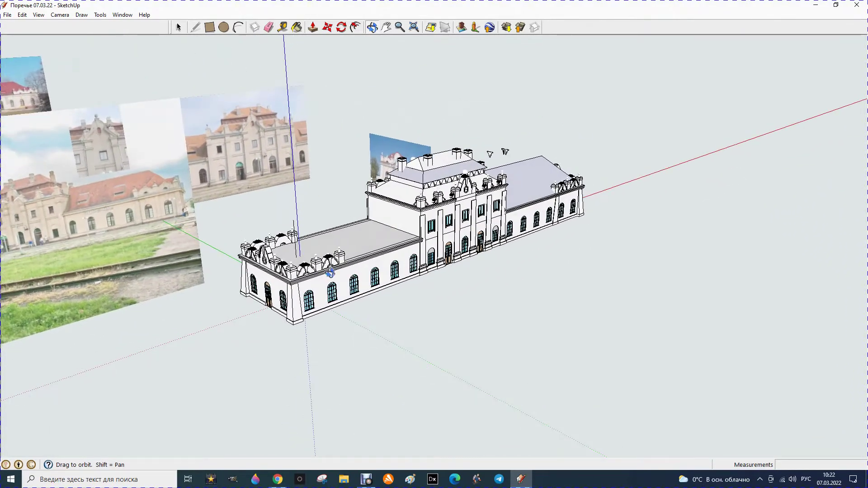
scroll(257, 268, "up", 2)
scroll(257, 268, "up", 3)
scroll(257, 268, "up", 3)
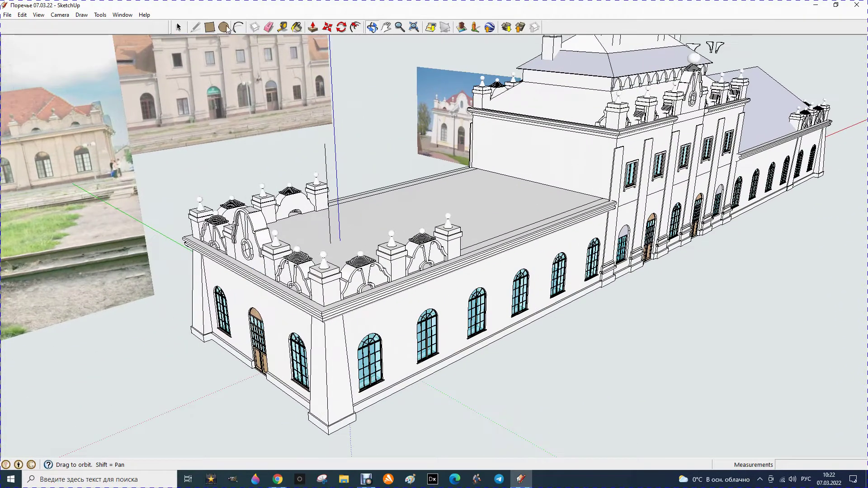
Step: Draw an edge from the wing's roof corner to the snapped endpoint above it
left_click(196, 28)
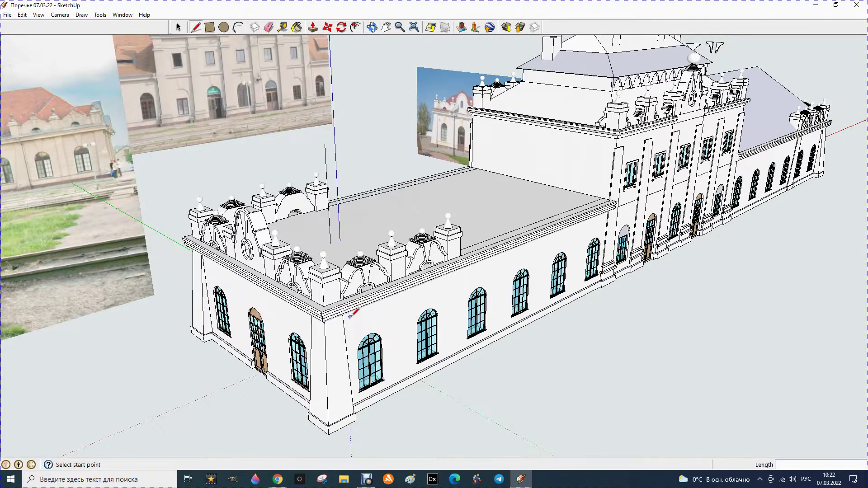
scroll(344, 308, "up", 2)
left_click(310, 300)
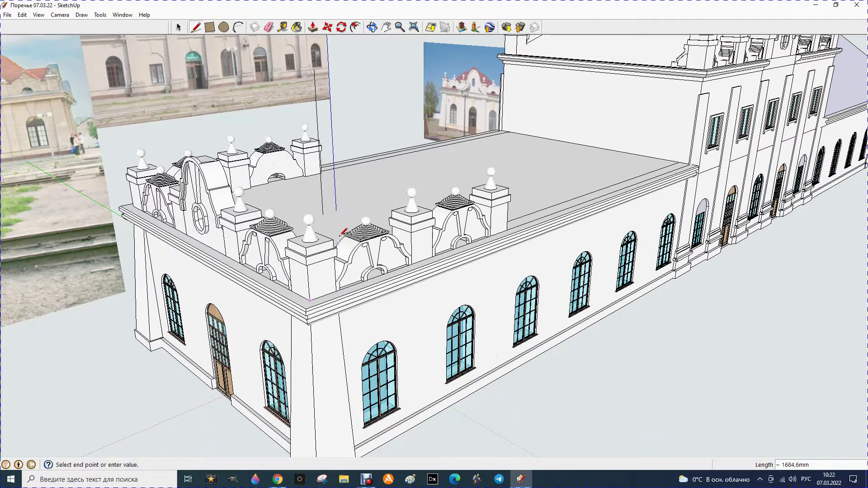
left_click(315, 69)
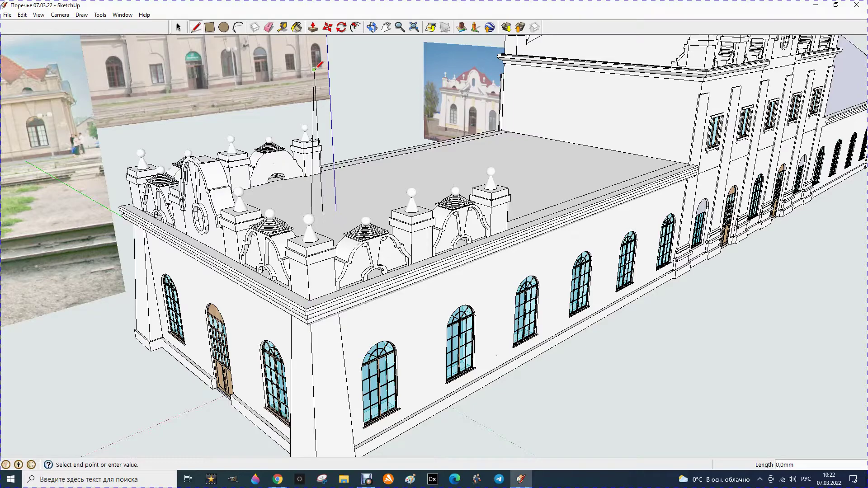
key("Escape")
left_click(372, 27)
mouse_move(144, 156)
left_mouse_down()
mouse_move(283, 196)
mouse_move(159, 78)
left_mouse_up()
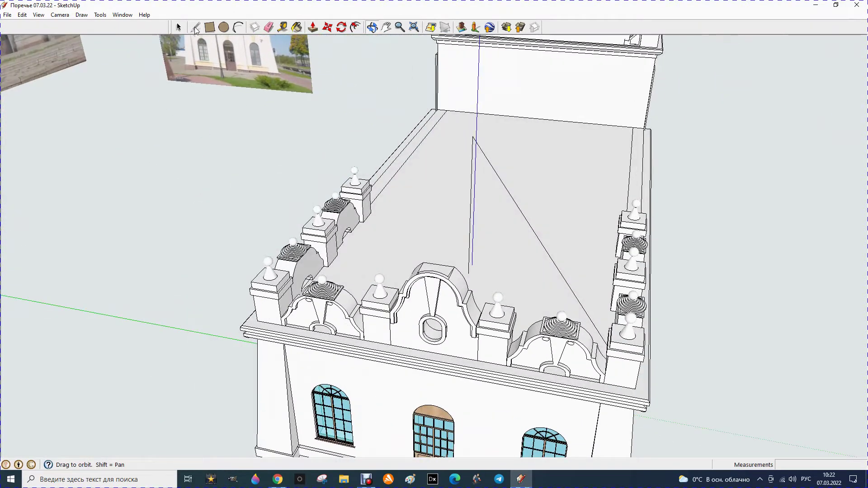
Step: Draw an edge from the roof's left corner to the apex, closing a triangular roof face
key("l")
left_click(284, 294)
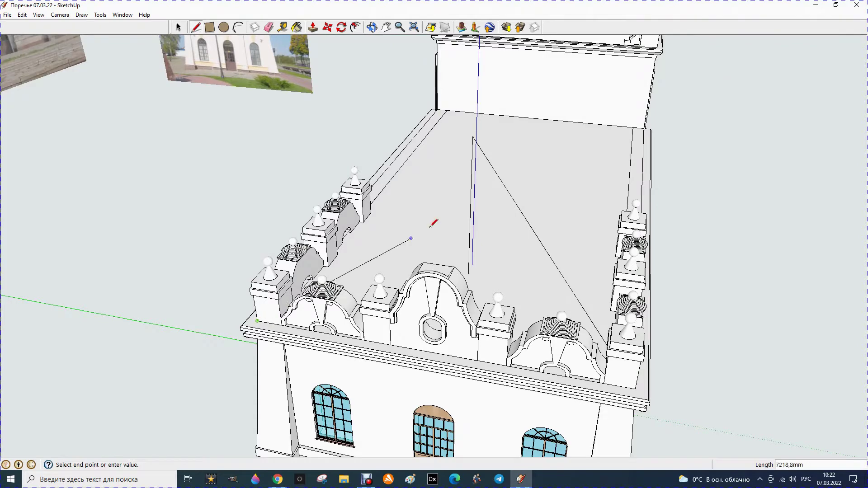
left_click(473, 136)
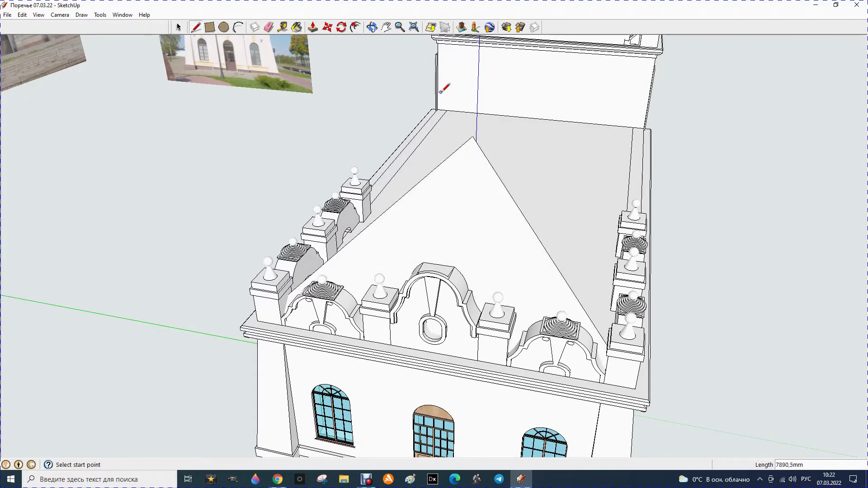
scroll(442, 89, "down", 3)
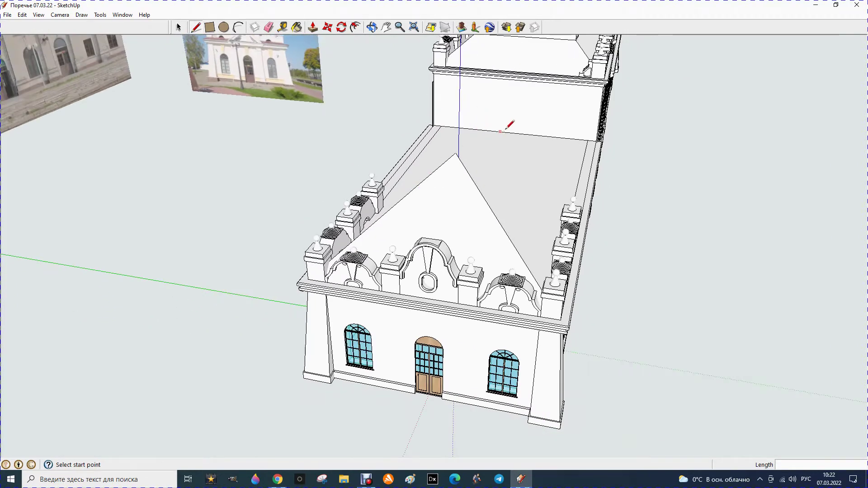
Step: Start a 450 mm vertical edge from the back roof edge, then cancel it
left_click(513, 132)
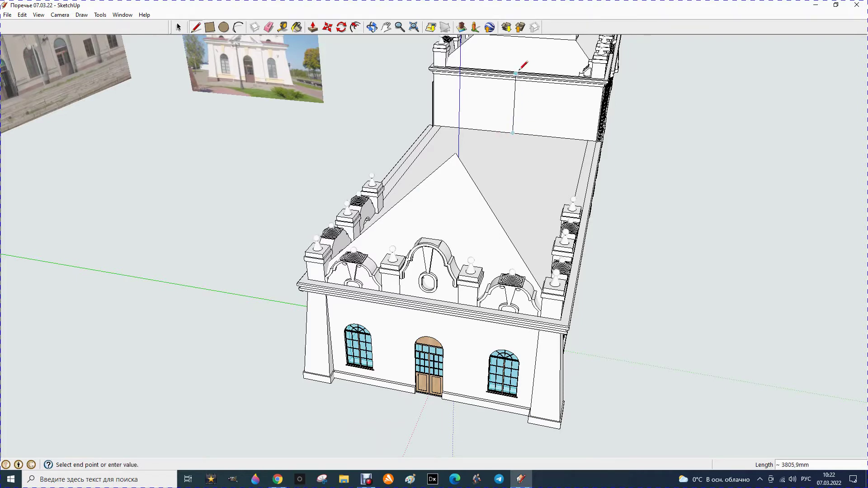
type("450")
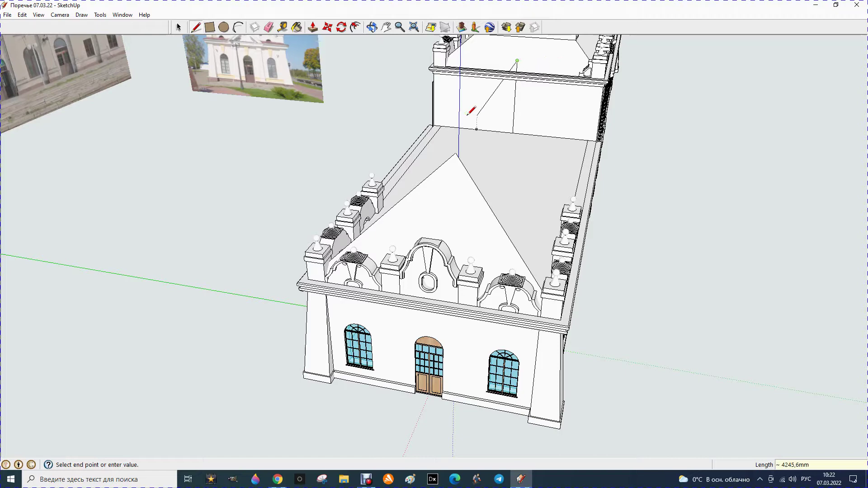
scroll(445, 111, "up", 2)
scroll(446, 112, "up", 3)
scroll(442, 113, "up", 3)
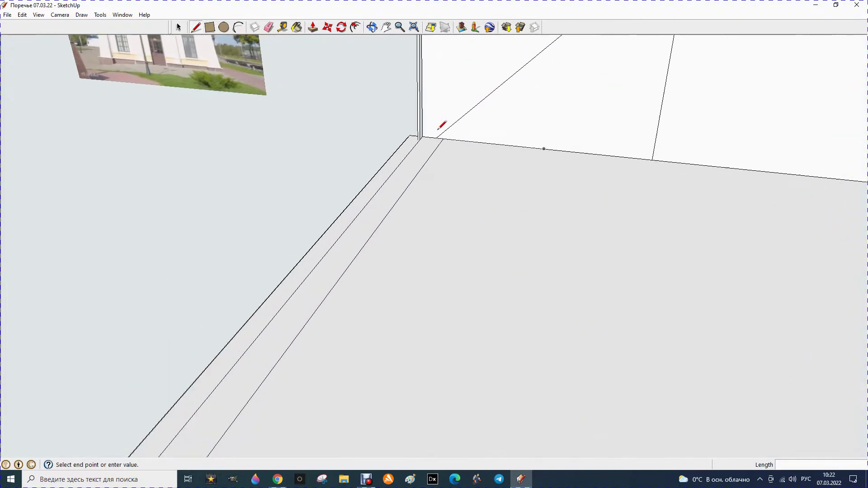
key("Escape")
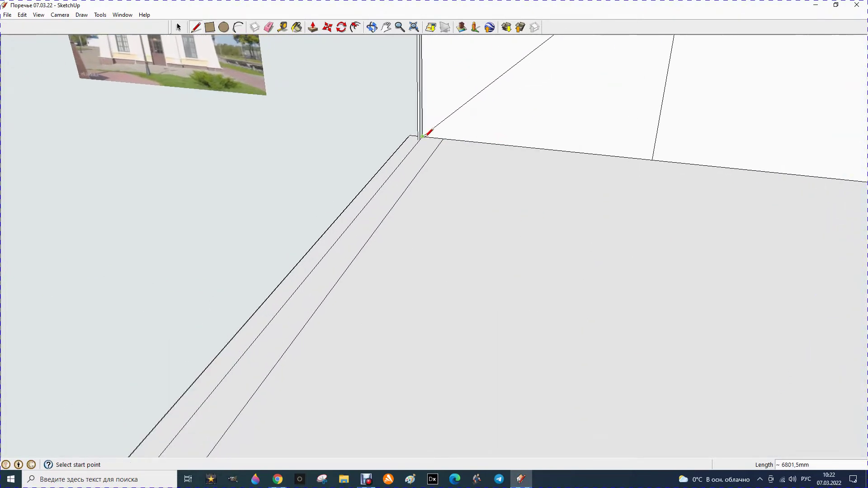
scroll(389, 161, "down", 3)
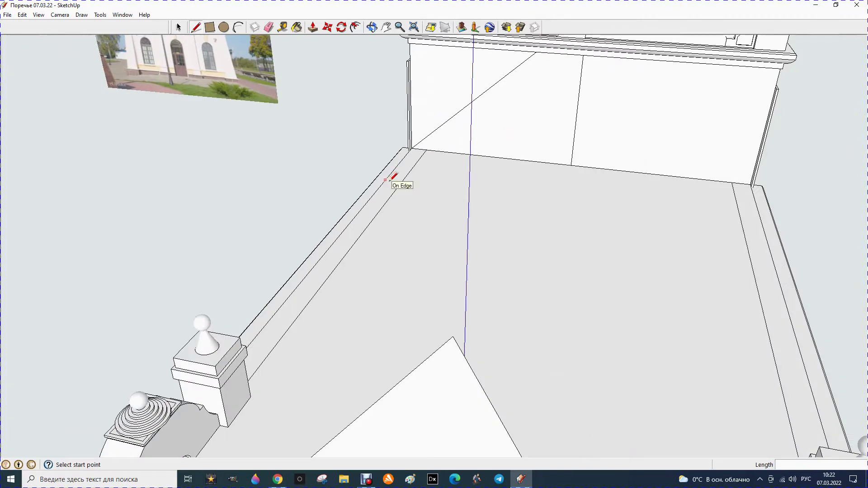
scroll(410, 136, "down", 2)
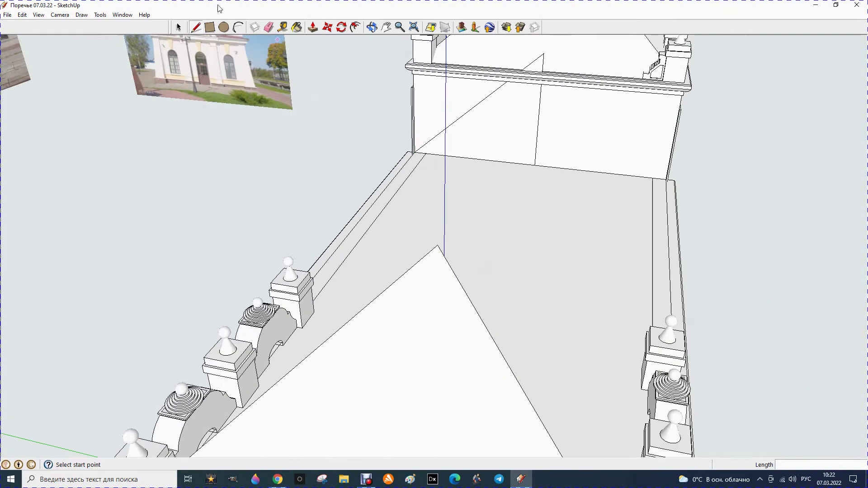
Step: Draw the roughly 6800 mm sloped hip edge from the wing's roof corner to the central block's wall
left_click(544, 54)
scroll(674, 179, "up", 2)
scroll(661, 178, "up", 1)
scroll(660, 178, "up", 2)
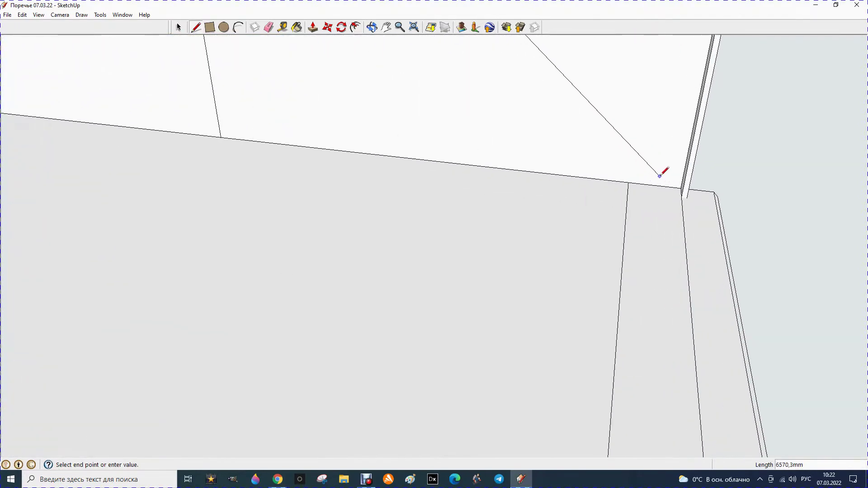
scroll(662, 180, "up", 1)
left_click(692, 194)
scroll(687, 201, "down", 1)
scroll(687, 184, "down", 1)
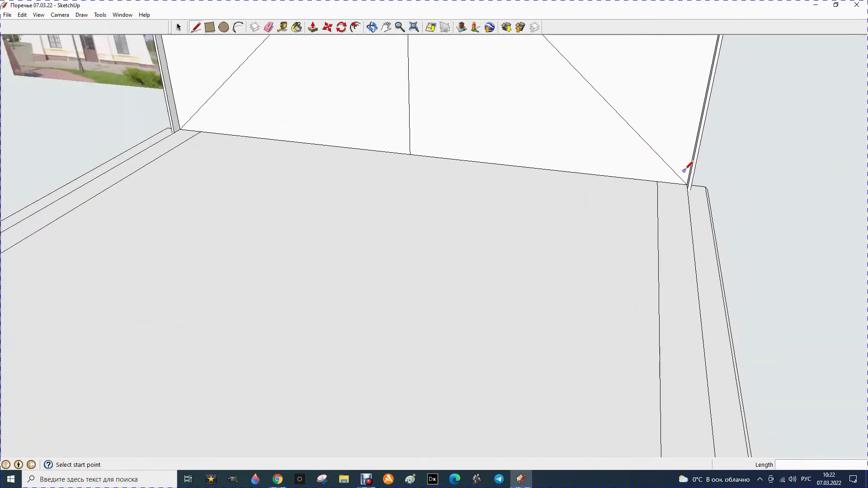
scroll(686, 171, "down", 1)
scroll(684, 170, "down", 1)
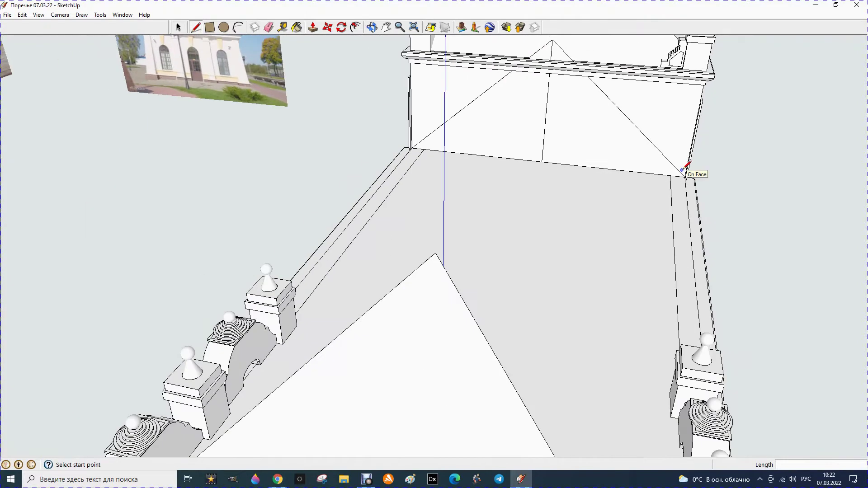
left_click(371, 27)
left_click_drag(251, 219, 543, 237)
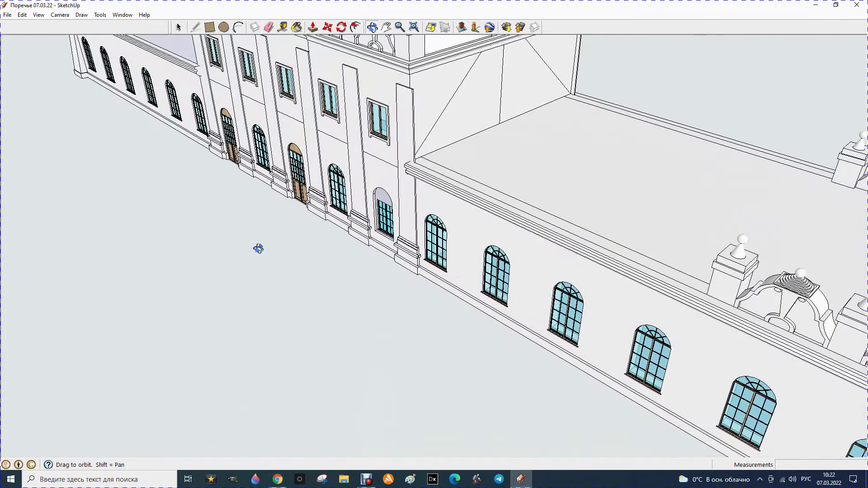
Step: Join the two roof endpoints with a line to fill the right wing's long sloped hip-roof face
scroll(258, 248, "down", 3)
mouse_move(271, 254)
left_mouse_down()
mouse_move(262, 254)
mouse_move(296, 270)
left_mouse_up()
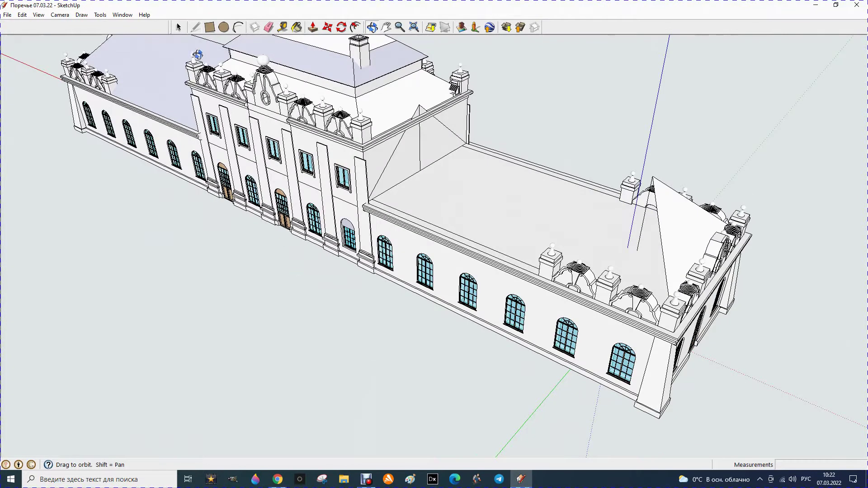
left_click(196, 27)
left_click(420, 105)
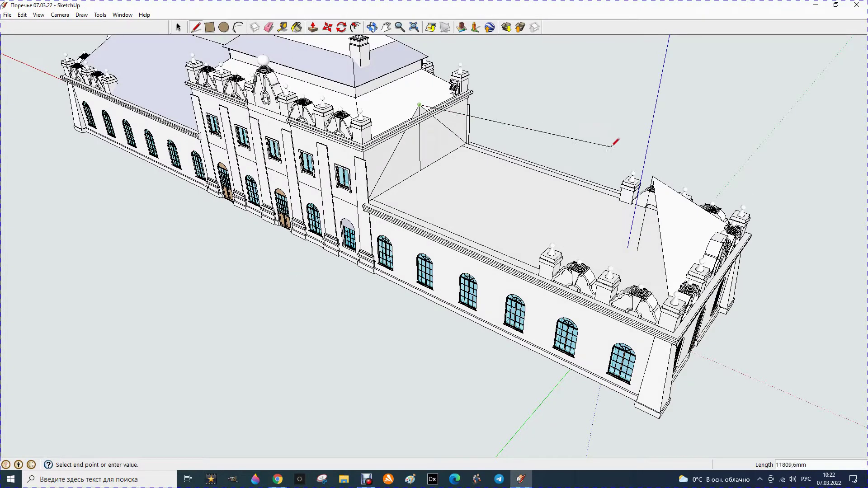
left_click(652, 176)
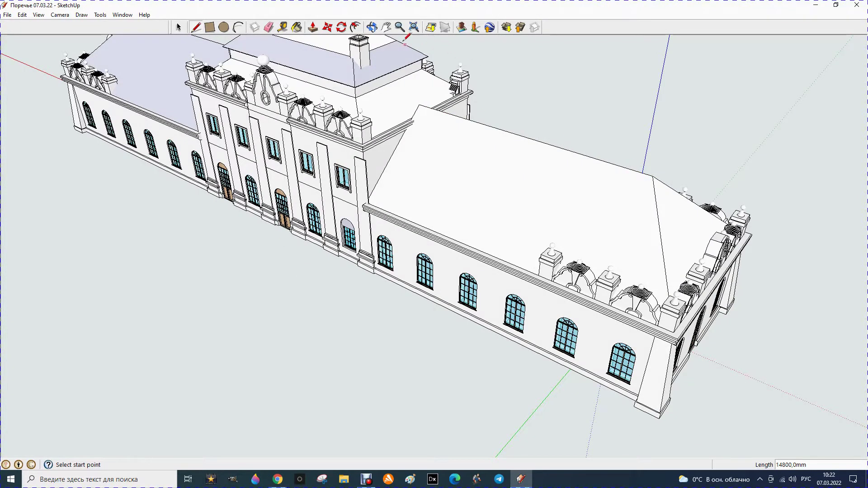
left_click(372, 27)
mouse_move(610, 116)
left_mouse_down()
mouse_move(421, 158)
mouse_move(333, 161)
mouse_move(276, 134)
mouse_move(428, 169)
mouse_move(281, 153)
left_mouse_up()
mouse_move(215, 176)
left_mouse_down()
mouse_move(203, 177)
mouse_move(274, 174)
mouse_move(337, 222)
mouse_move(329, 210)
mouse_move(243, 207)
mouse_move(253, 204)
left_mouse_up()
scroll(468, 142, "up", 1)
scroll(467, 142, "up", 2)
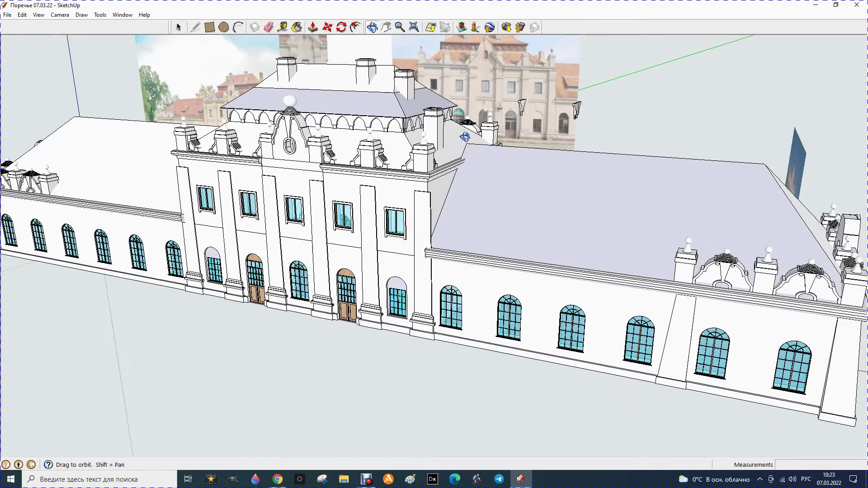
Step: Extend the ridge 2000 mm past the roof corner and close a triangular roof face
scroll(467, 142, "up", 2)
scroll(468, 142, "up", 2)
scroll(467, 142, "up", 2)
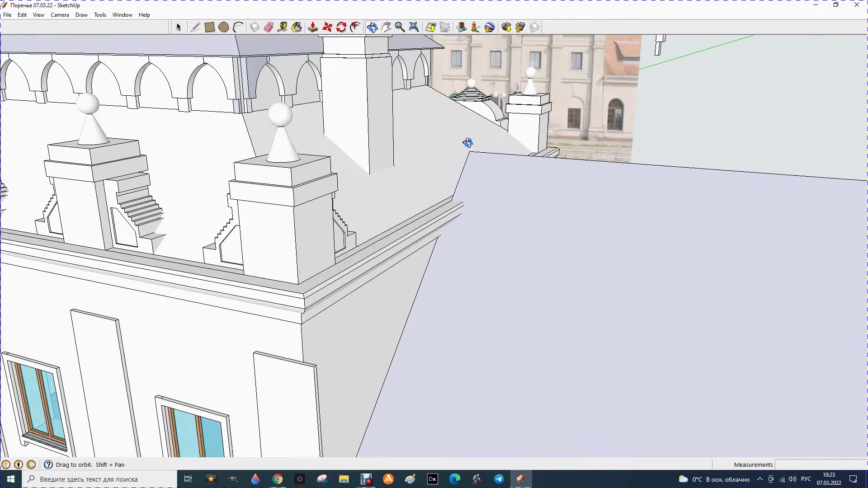
scroll(469, 152, "up", 2)
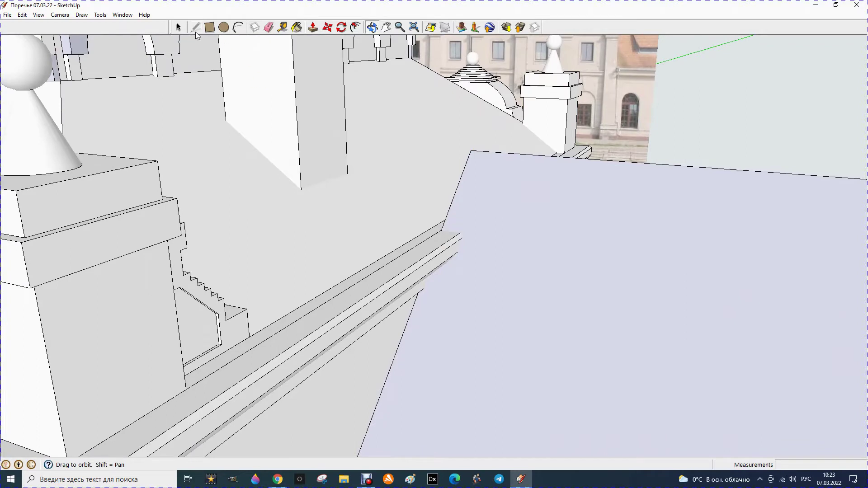
left_click(196, 28)
left_click(471, 150)
type("2000")
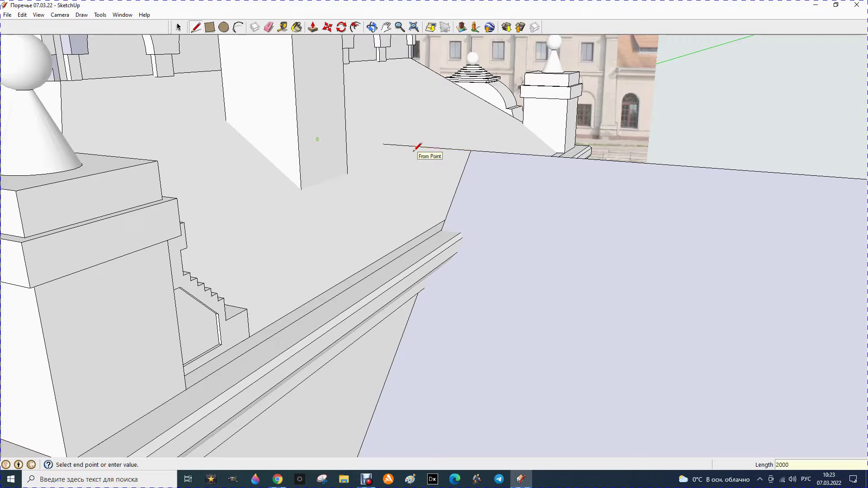
left_click(414, 150)
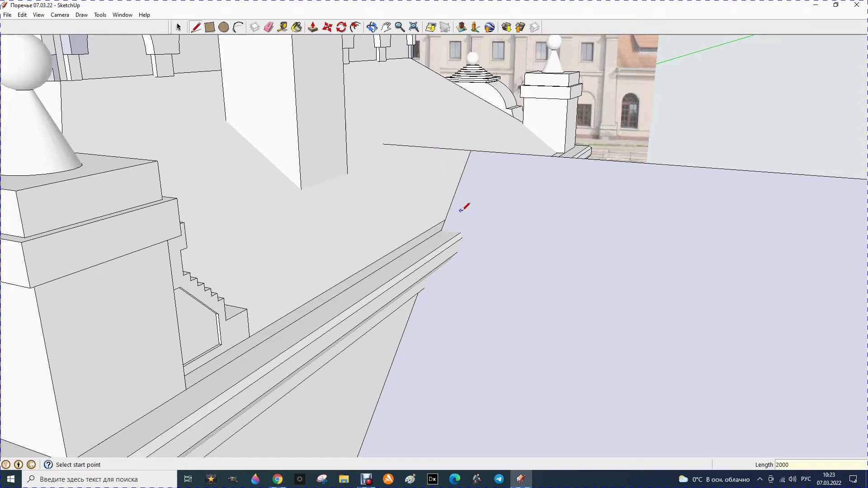
left_click(442, 229)
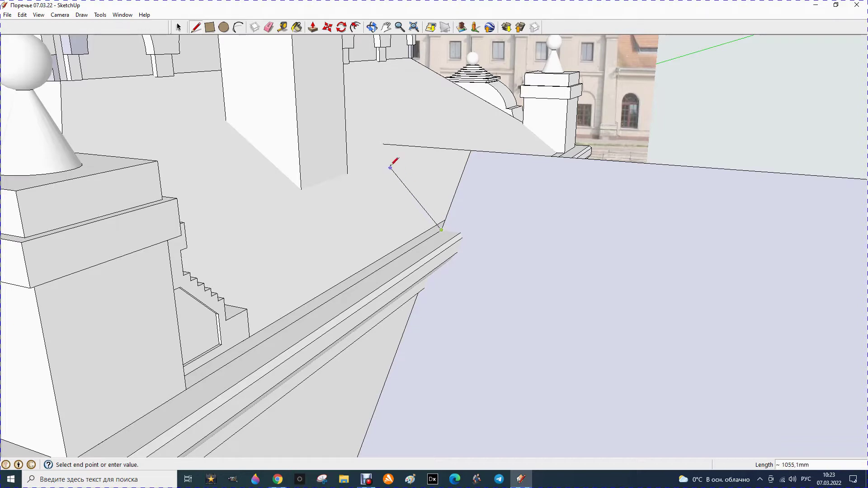
left_click(384, 144)
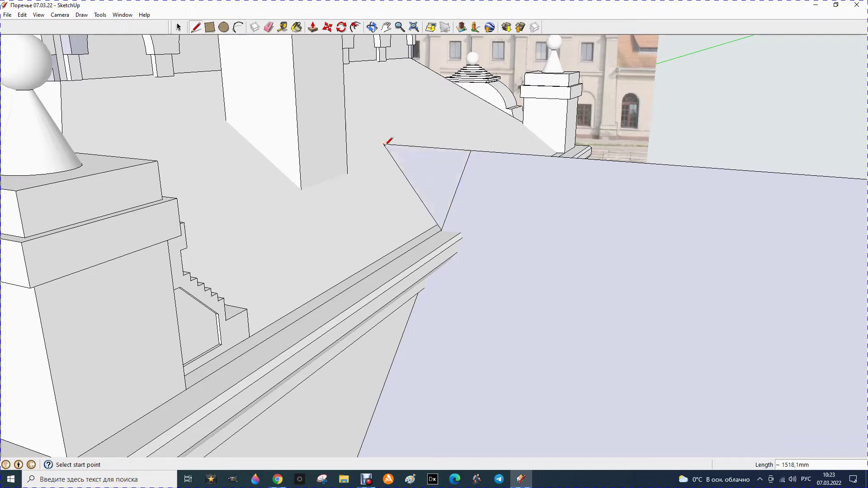
Step: Draw a line from the eave corner to close a second triangular roof face at the junction
left_click(269, 27)
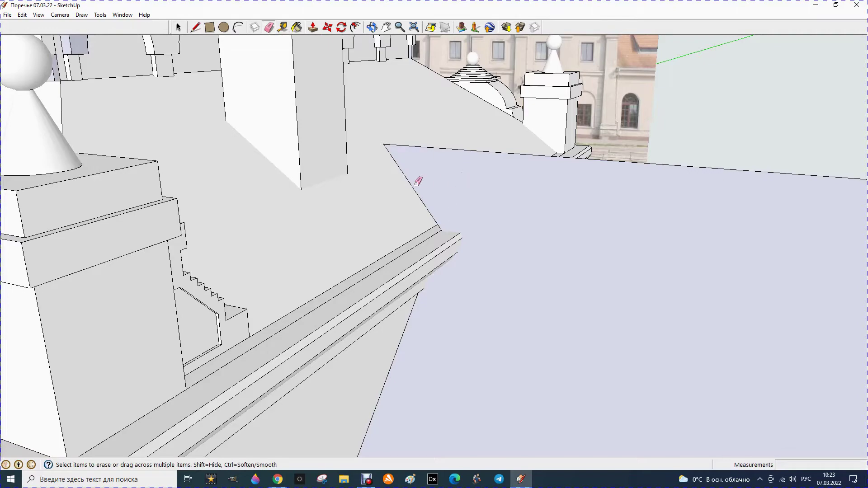
left_click(372, 27)
mouse_move(643, 135)
left_mouse_down()
mouse_move(447, 246)
mouse_move(504, 248)
left_mouse_up()
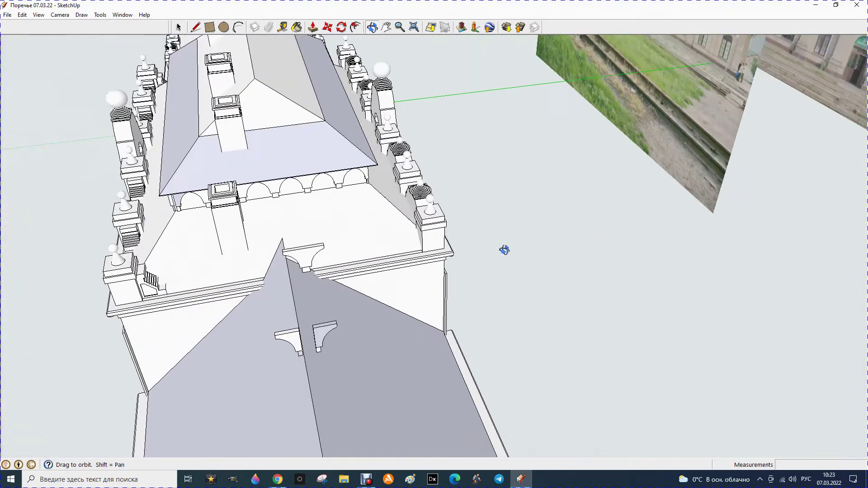
mouse_move(461, 314)
left_mouse_down()
mouse_move(351, 352)
mouse_move(600, 279)
mouse_move(480, 294)
mouse_move(316, 335)
mouse_move(233, 265)
left_mouse_up()
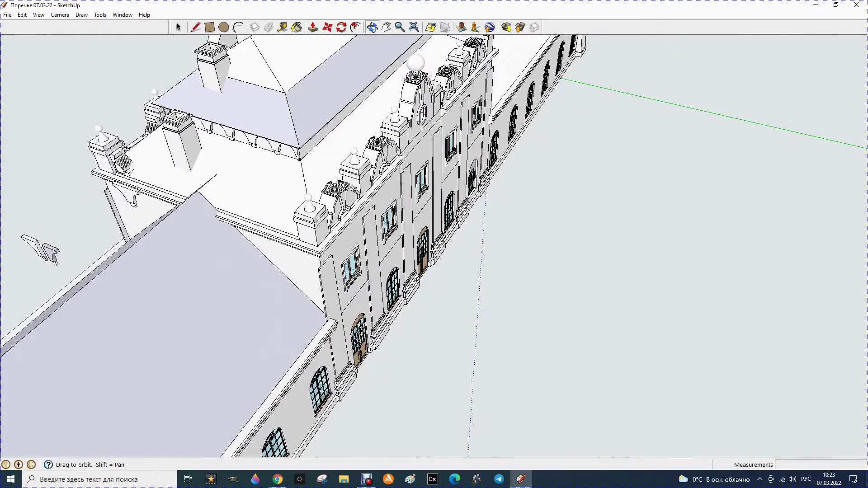
scroll(145, 178, "up", 1)
scroll(219, 193, "up", 3)
scroll(230, 165, "up", 2)
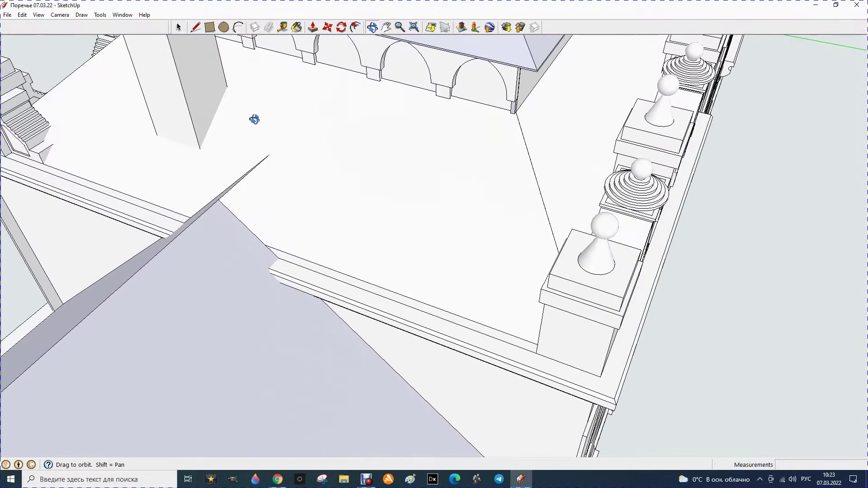
left_click(195, 27)
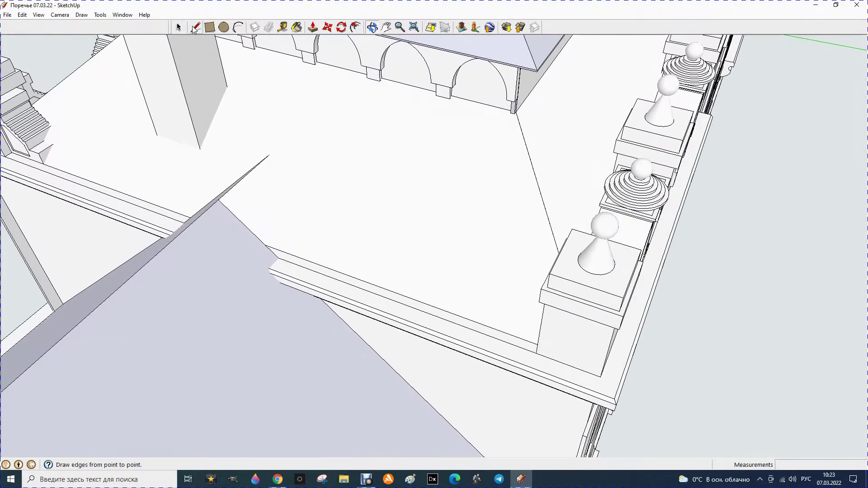
left_click(279, 258)
left_click(270, 154)
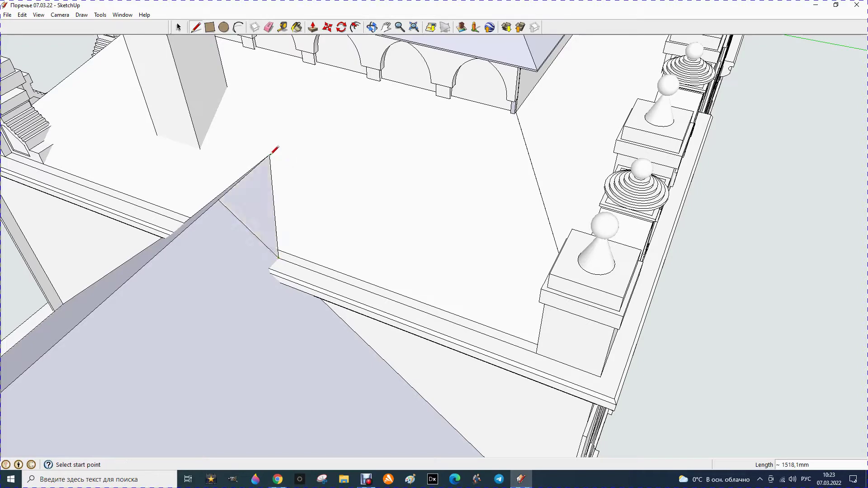
Step: Erase the stray diagonal edge so the roof faces merge
left_click(269, 27)
left_click(247, 227)
scroll(271, 226, "down", 2)
scroll(294, 217, "down", 2)
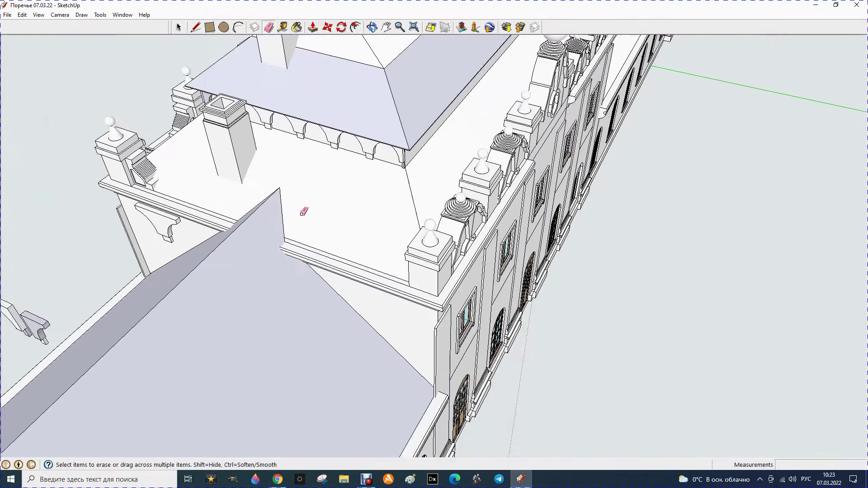
scroll(301, 208, "down", 3)
scroll(303, 210, "down", 2)
scroll(303, 212, "down", 2)
mouse_move(304, 212)
middle_mouse_down()
mouse_move(140, 215)
mouse_move(535, 130)
middle_mouse_up()
scroll(548, 141, "up", 2)
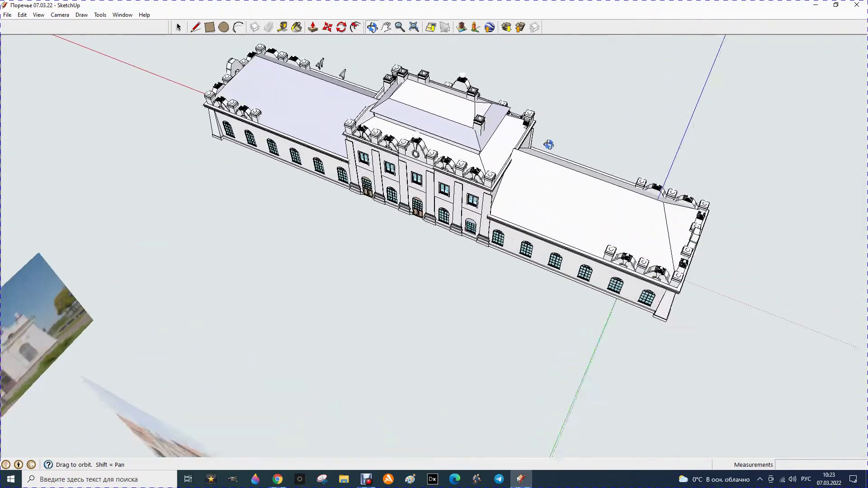
scroll(548, 142, "up", 3)
scroll(522, 143, "up", 3)
scroll(442, 171, "up", 1)
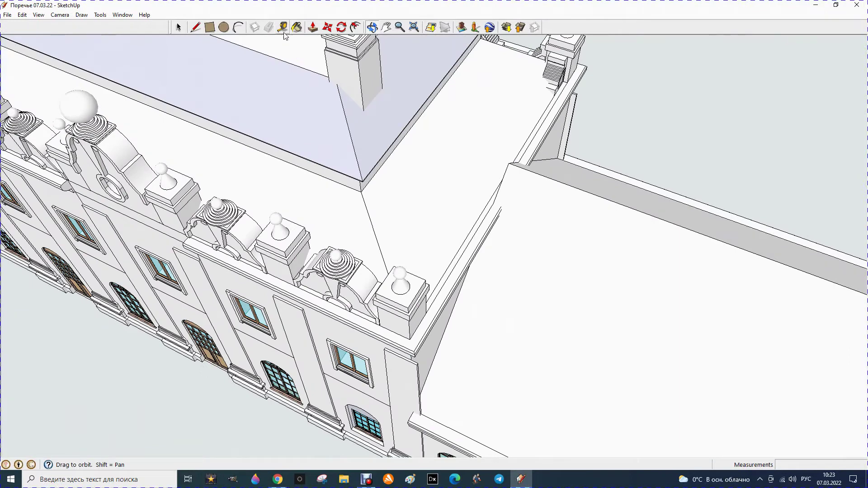
left_click(196, 27)
left_click(509, 162)
type("2000")
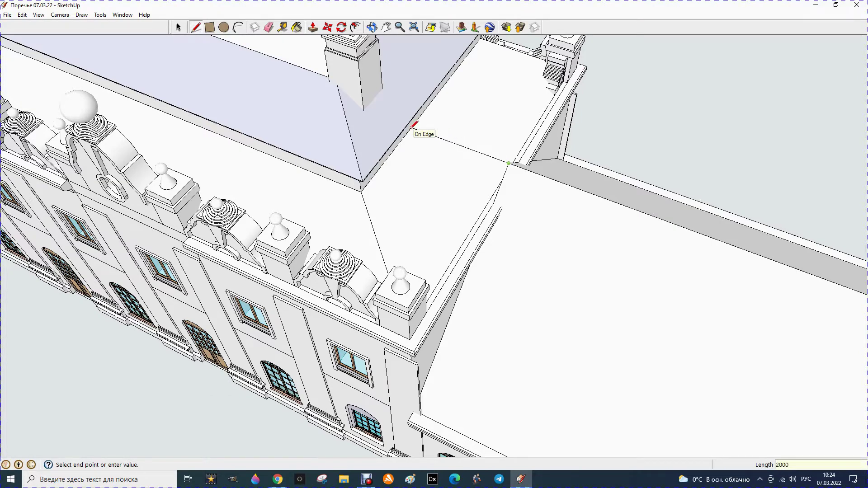
key("Return")
key("Escape")
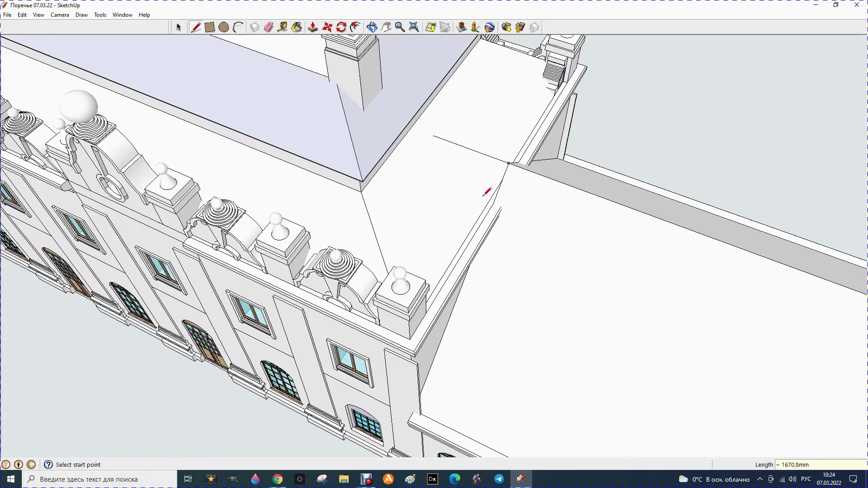
left_click(494, 202)
left_click(433, 135)
left_click(269, 27)
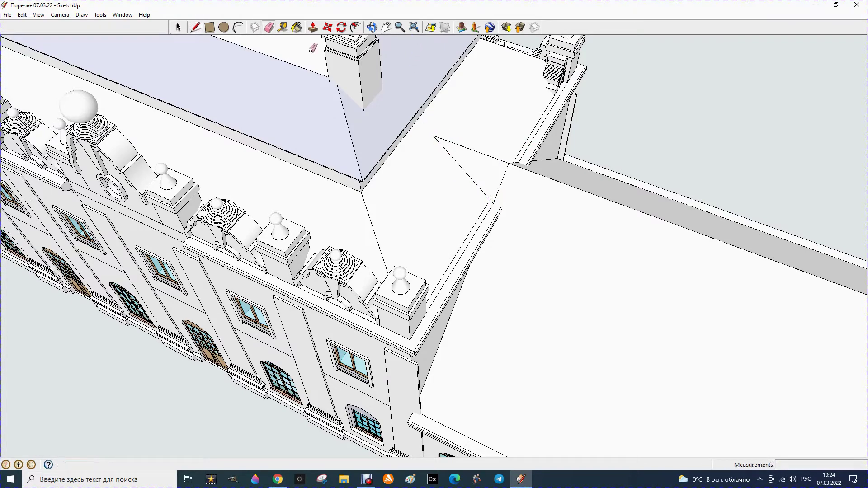
left_click(504, 178)
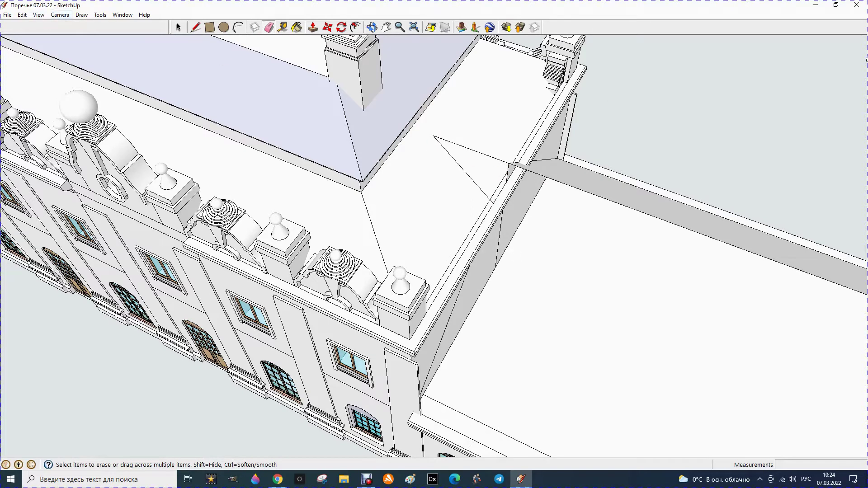
left_click(21, 14)
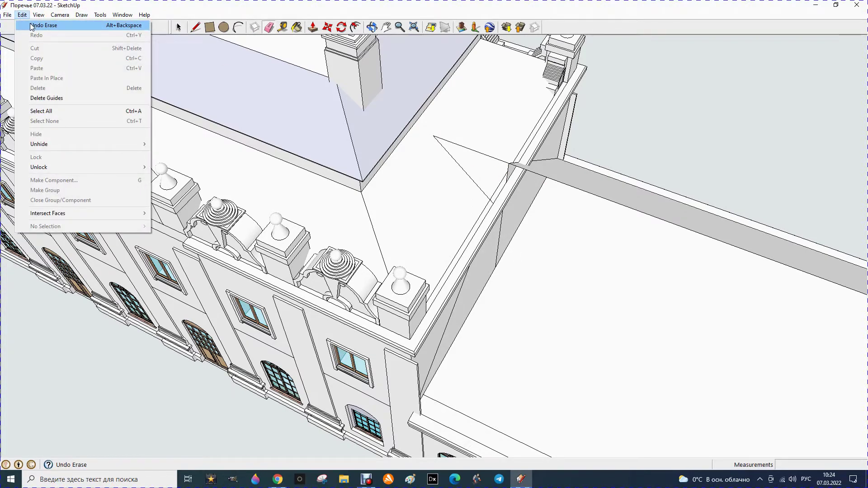
left_click(23, 24)
left_click(47, 24)
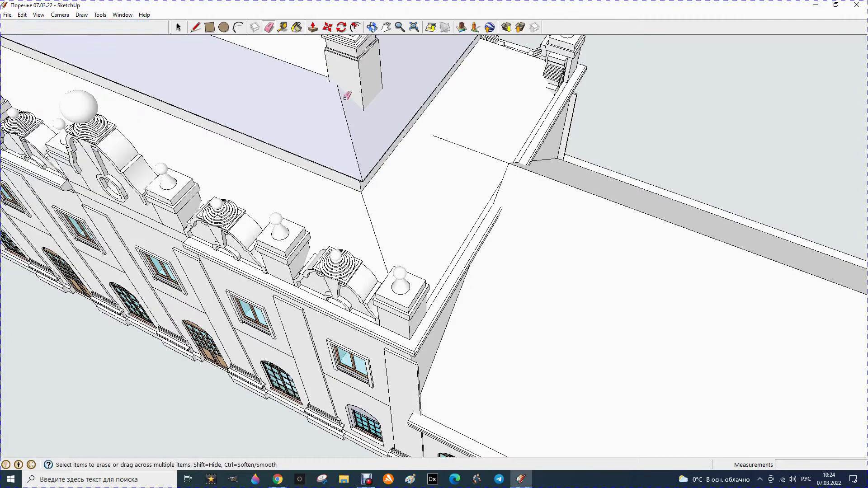
left_click(456, 147)
left_click(373, 28)
mouse_move(613, 226)
left_mouse_down()
mouse_move(613, 217)
mouse_move(692, 161)
mouse_move(580, 48)
mouse_move(553, 68)
mouse_move(488, 53)
left_mouse_up()
Step: Draw a 2000 mm edge from the roof corner
left_click(195, 27)
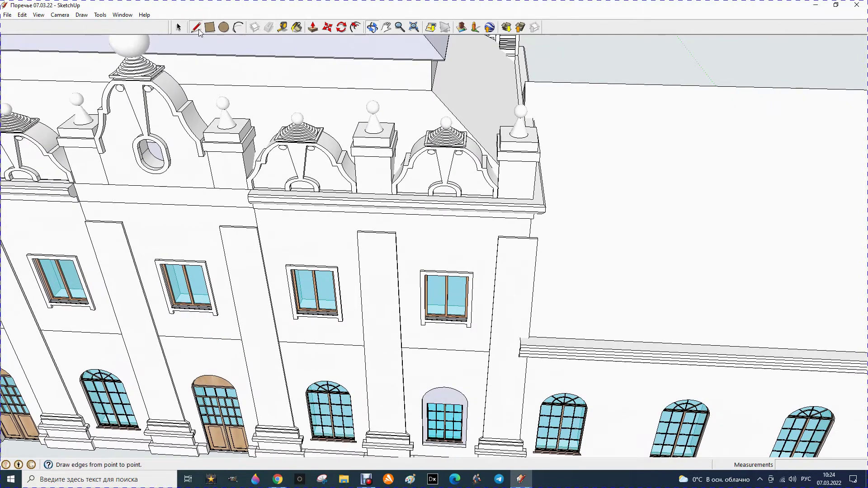
left_click(525, 80)
type("2000")
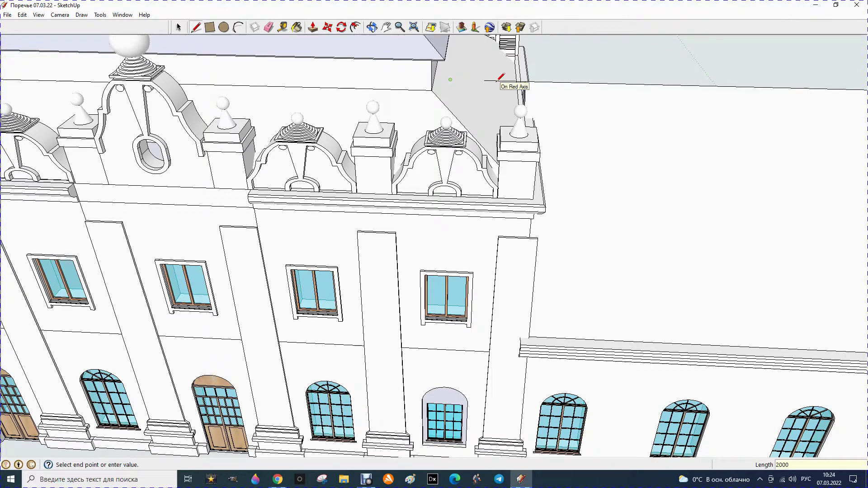
key("Return")
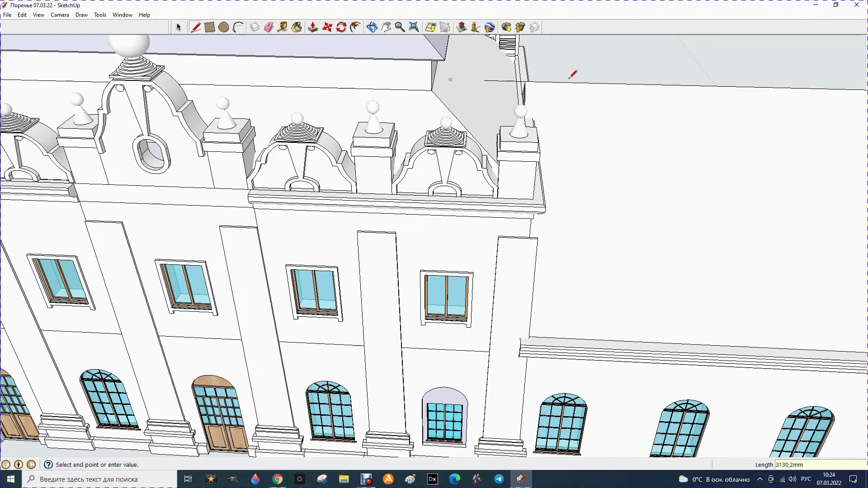
left_click(372, 27)
left_click_drag(555, 83, 494, 110)
Step: Draw a hip edge from the roof corner to the roof edge
left_click(179, 27)
left_click(196, 28)
left_click(519, 143)
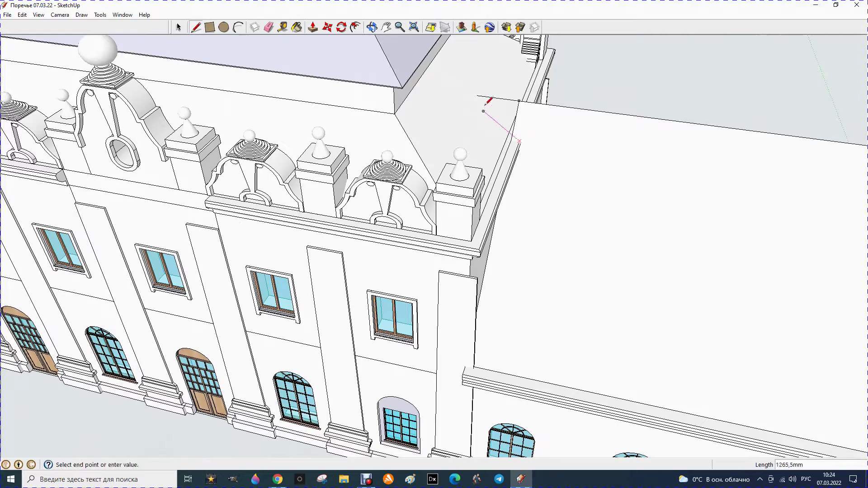
left_click(478, 96)
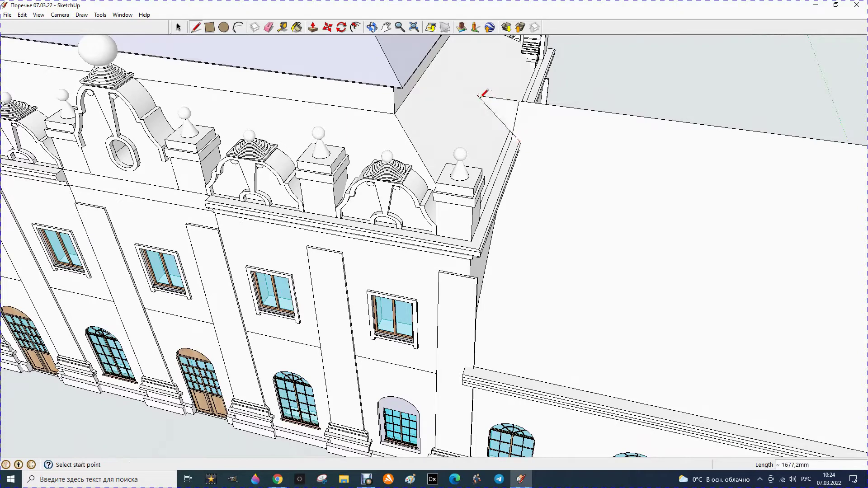
left_click(268, 27)
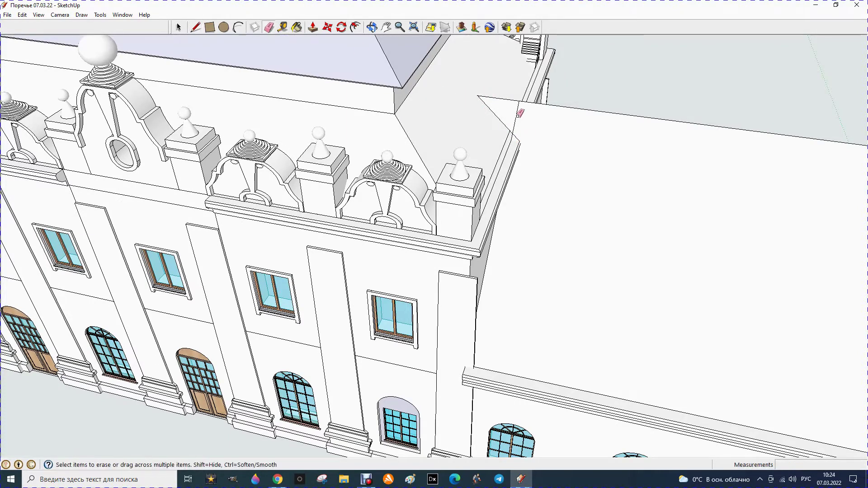
left_click(371, 27)
mouse_move(714, 101)
left_mouse_down()
mouse_move(317, 169)
mouse_move(230, 147)
left_mouse_up()
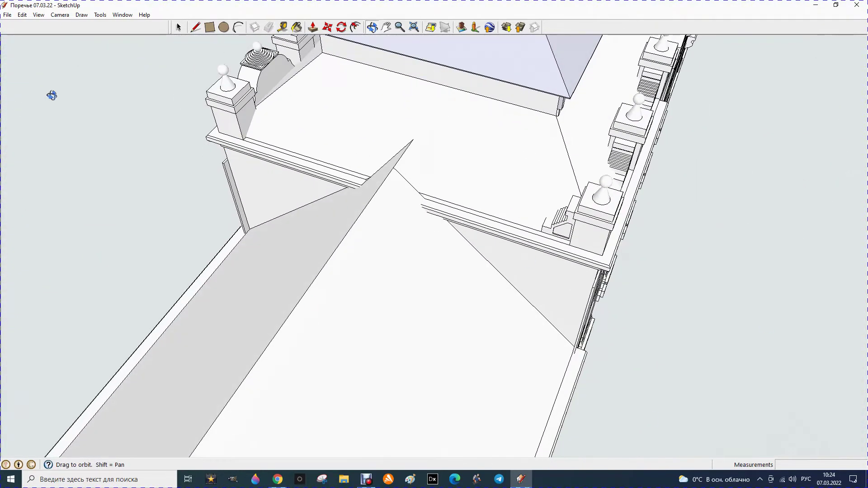
Step: Draw edges from the parapet corner up to the roof apex and partway down the roof
left_click(194, 29)
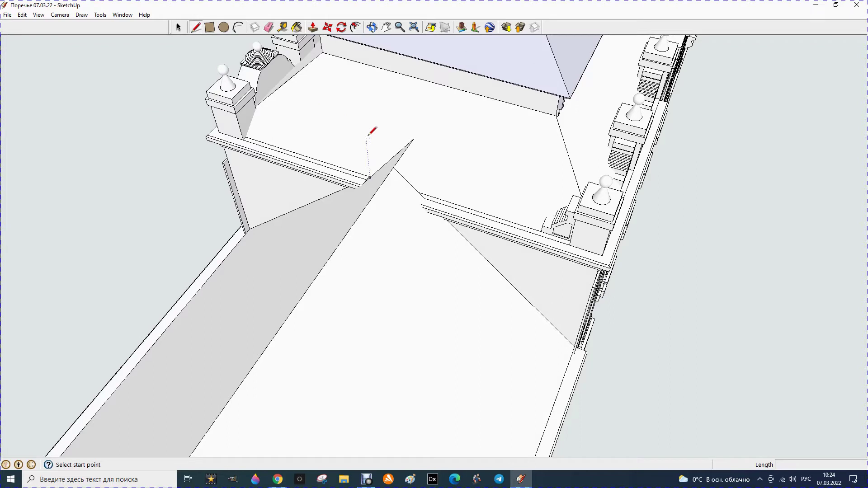
left_click(420, 194)
left_click(413, 139)
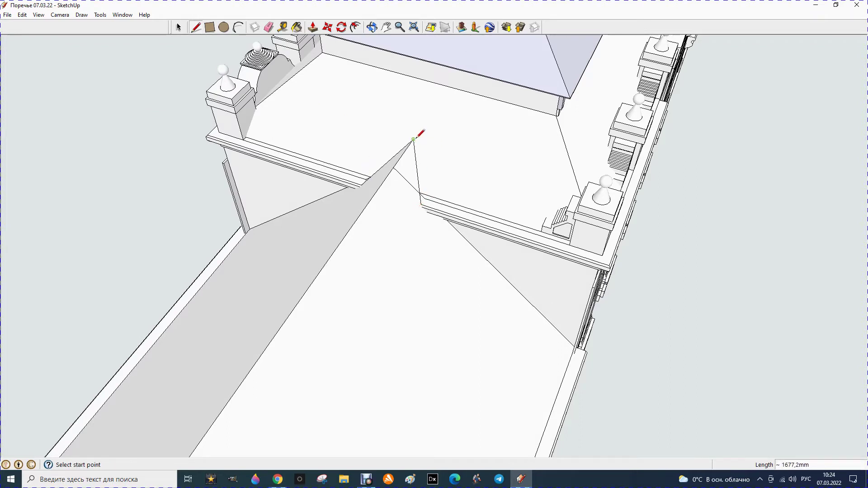
left_click(413, 140)
left_click(394, 167)
Step: Erase the short stray edge near the roof apex
left_click(268, 28)
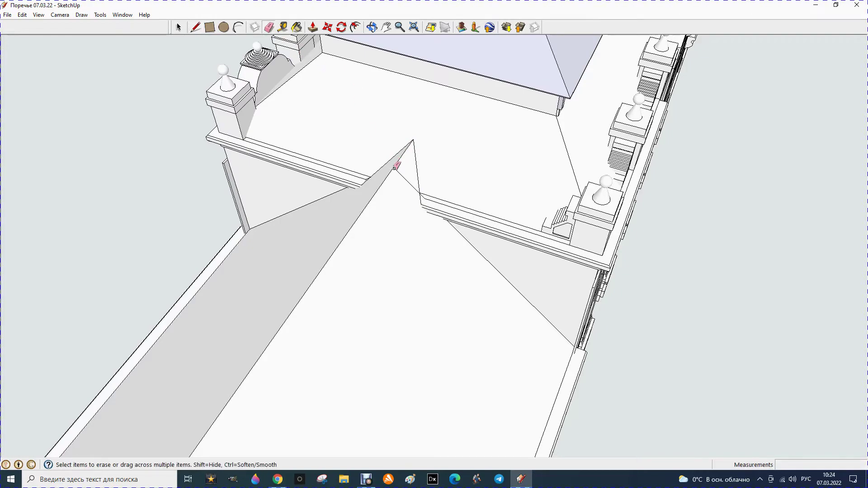
left_click(398, 174)
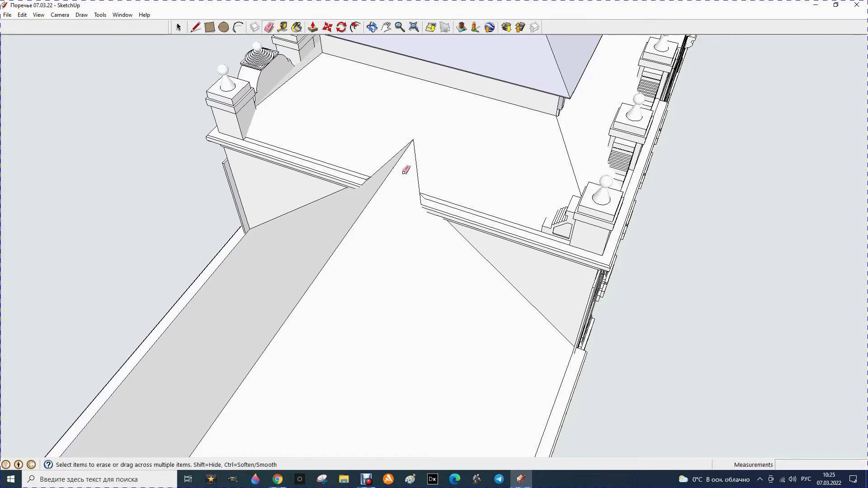
left_click(372, 28)
left_click_drag(128, 211, 519, 118)
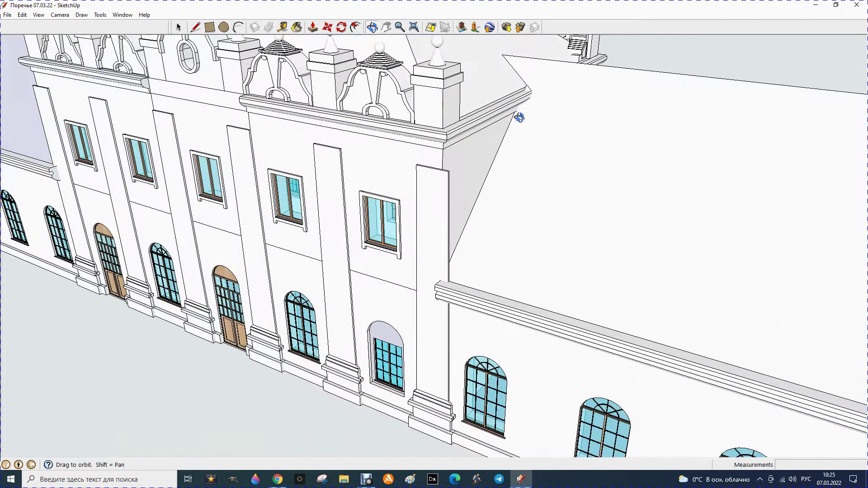
scroll(519, 117, "down", 3)
scroll(506, 136, "down", 3)
scroll(452, 149, "down", 3)
scroll(414, 155, "down", 2)
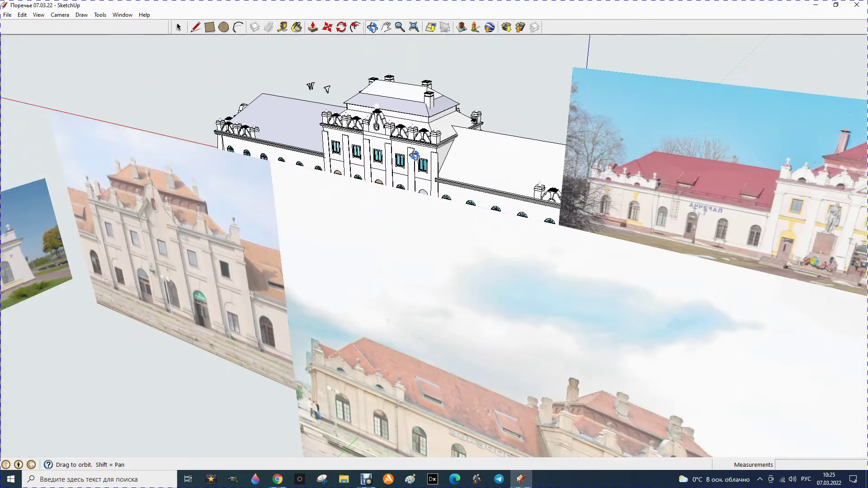
mouse_move(176, 73)
left_mouse_down()
mouse_move(418, 81)
mouse_move(176, 106)
mouse_move(562, 151)
mouse_move(478, 164)
left_mouse_up()
mouse_move(537, 205)
left_mouse_down()
mouse_move(490, 194)
mouse_move(515, 190)
mouse_move(349, 166)
left_mouse_up()
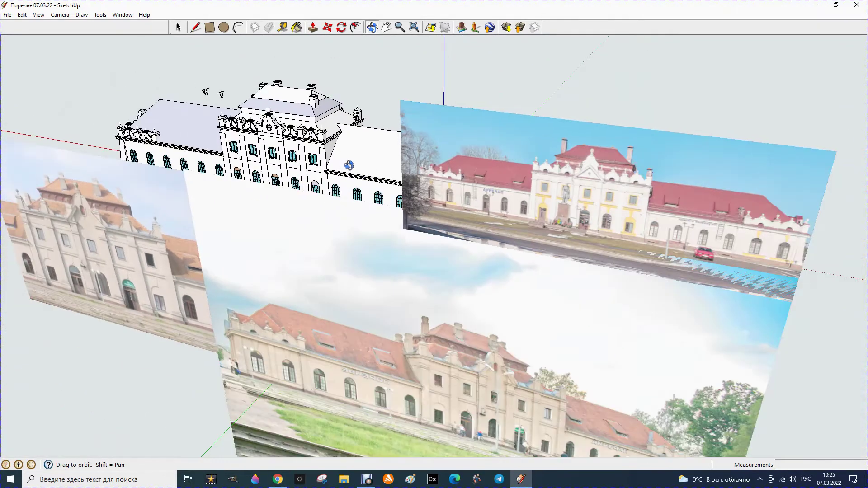
scroll(684, 216, "up", 3)
scroll(646, 204, "up", 3)
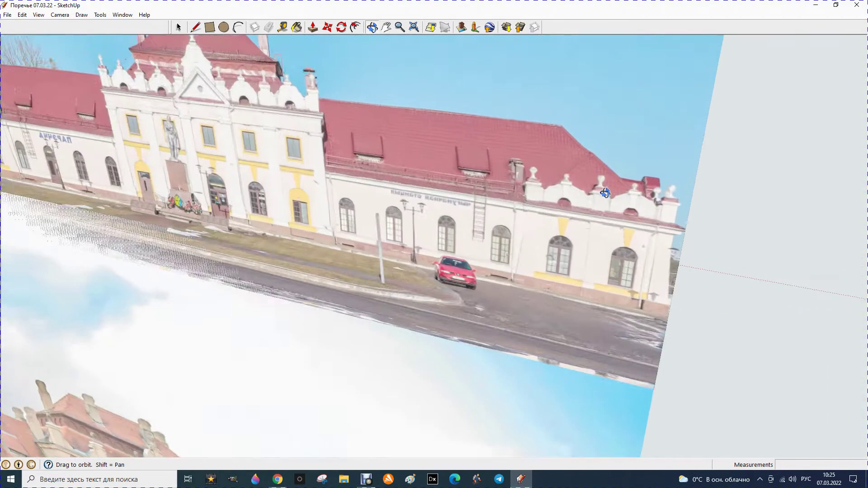
scroll(605, 193, "up", 3)
mouse_move(578, 182)
left_mouse_down()
mouse_move(492, 191)
mouse_move(581, 164)
left_mouse_up()
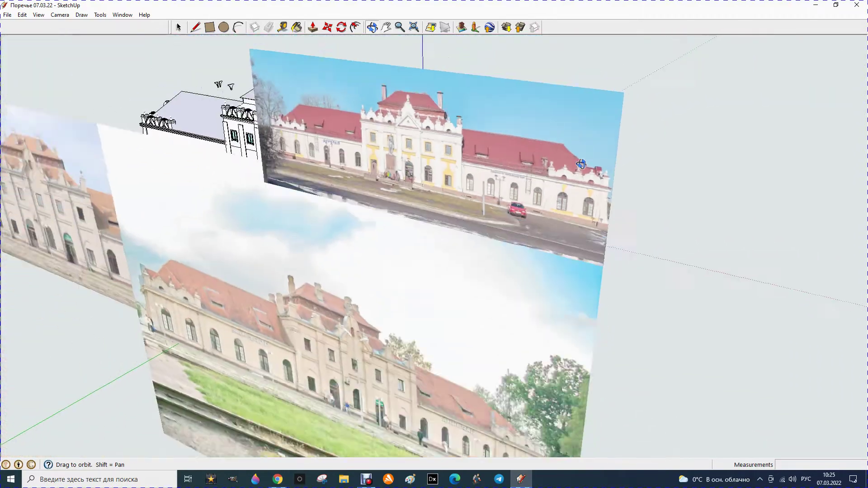
scroll(581, 164, "down", 3)
scroll(542, 222, "down", 3)
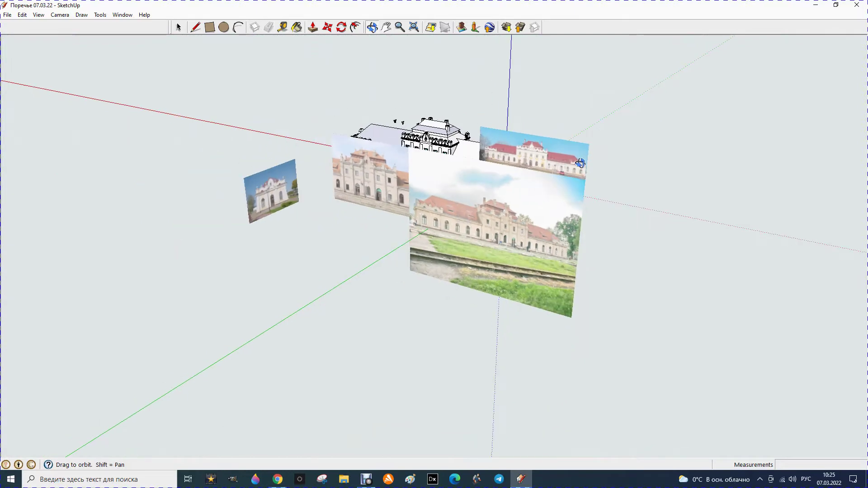
scroll(503, 277, "down", 2)
scroll(457, 266, "down", 1)
scroll(457, 266, "up", 1)
scroll(407, 226, "up", 2)
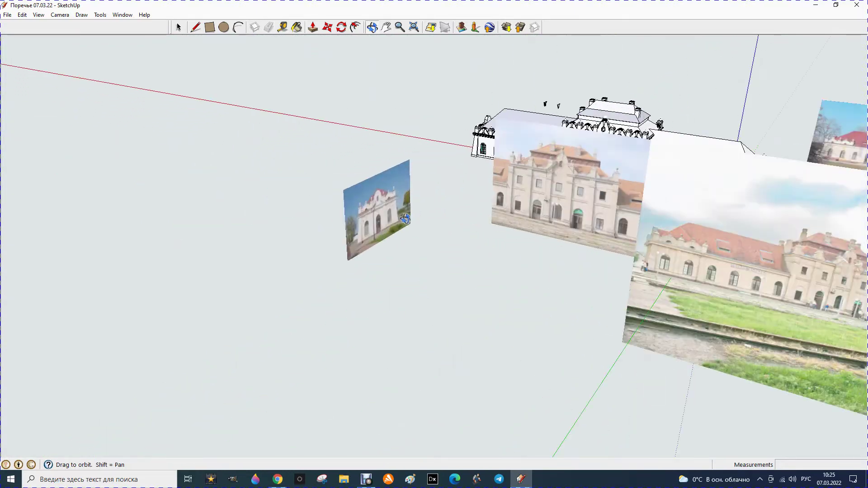
scroll(366, 199, "up", 2)
scroll(348, 182, "up", 2)
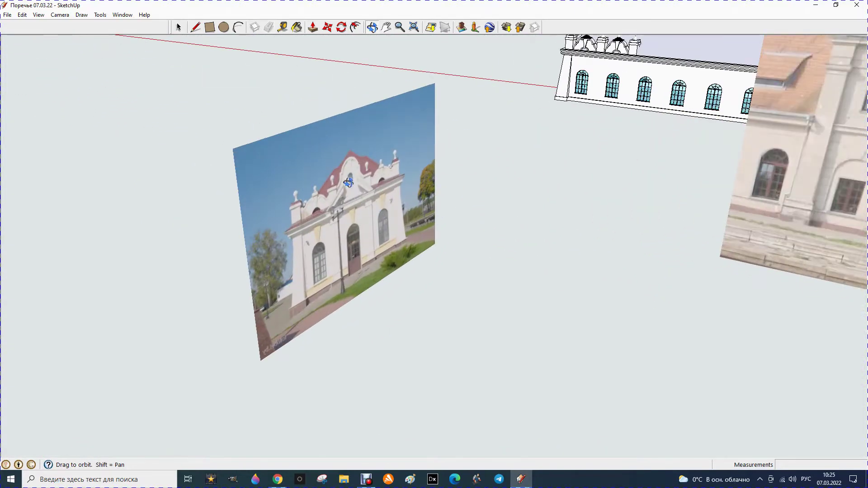
scroll(348, 183, "up", 2)
scroll(344, 168, "up", 2)
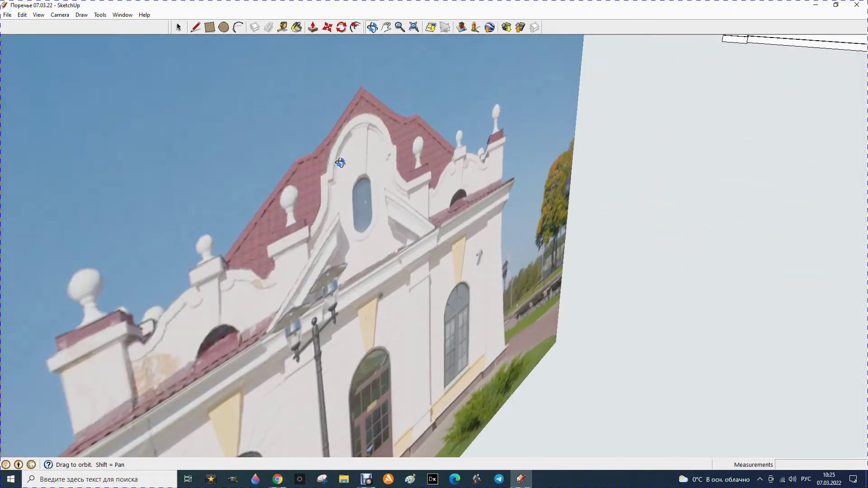
left_click_drag(253, 172, 315, 175)
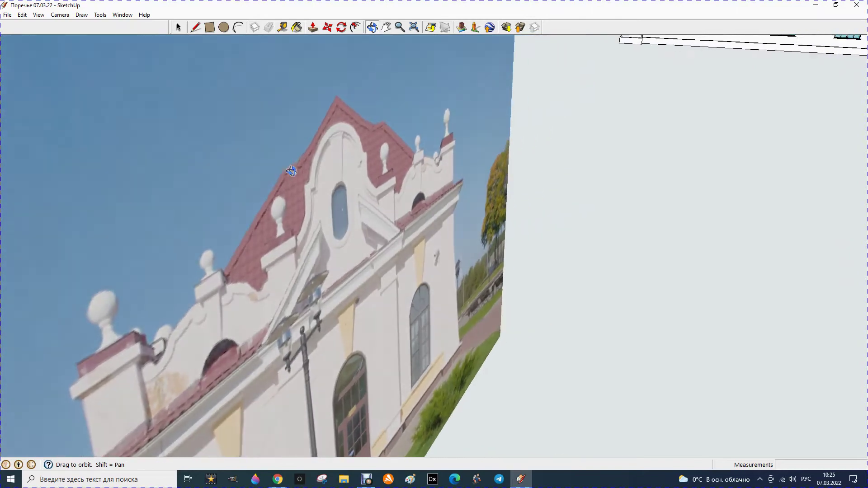
scroll(315, 176, "down", 3)
scroll(477, 221, "down", 2)
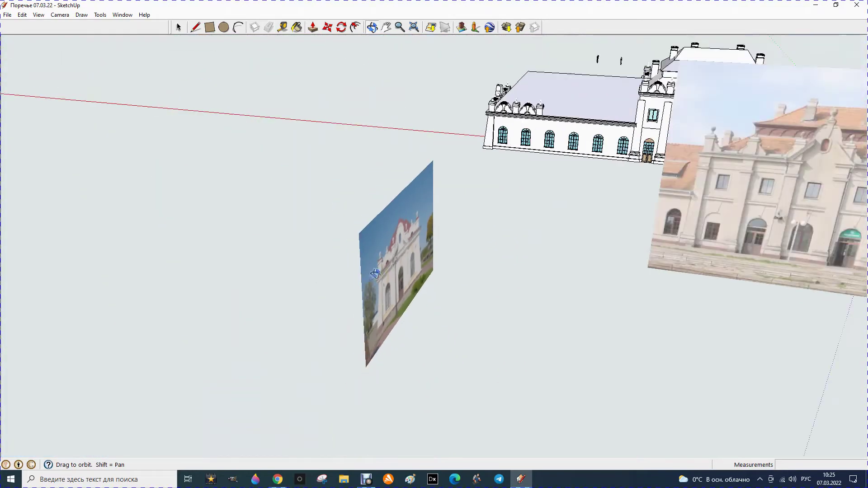
scroll(258, 250, "down", 1)
scroll(242, 242, "down", 1)
scroll(242, 242, "down", 1)
scroll(501, 208, "up", 1)
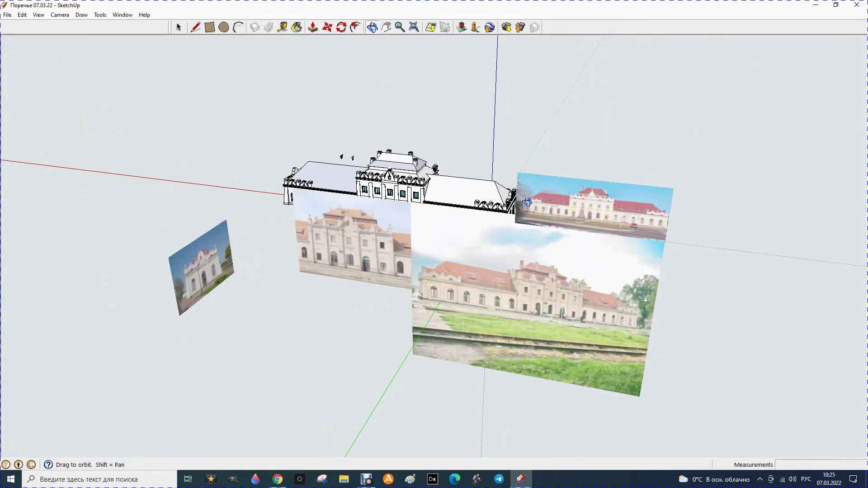
scroll(536, 204, "up", 1)
scroll(547, 213, "up", 1)
scroll(547, 213, "up", 1)
scroll(572, 208, "up", 1)
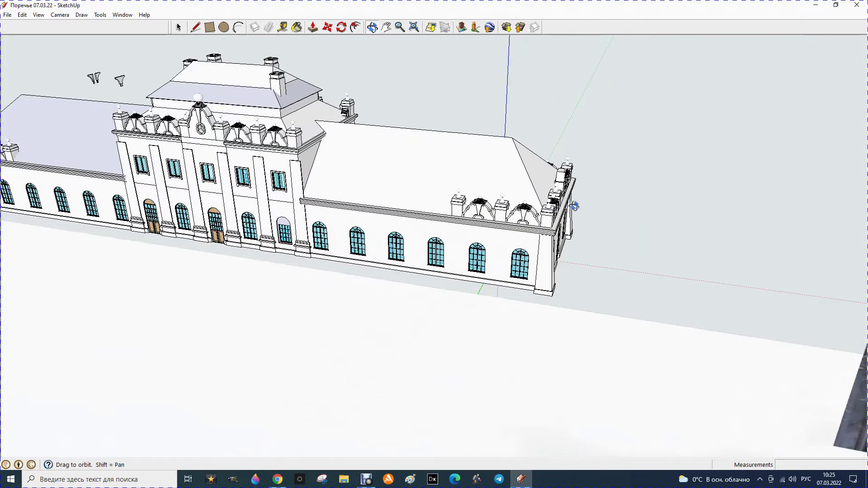
scroll(594, 205, "down", 1)
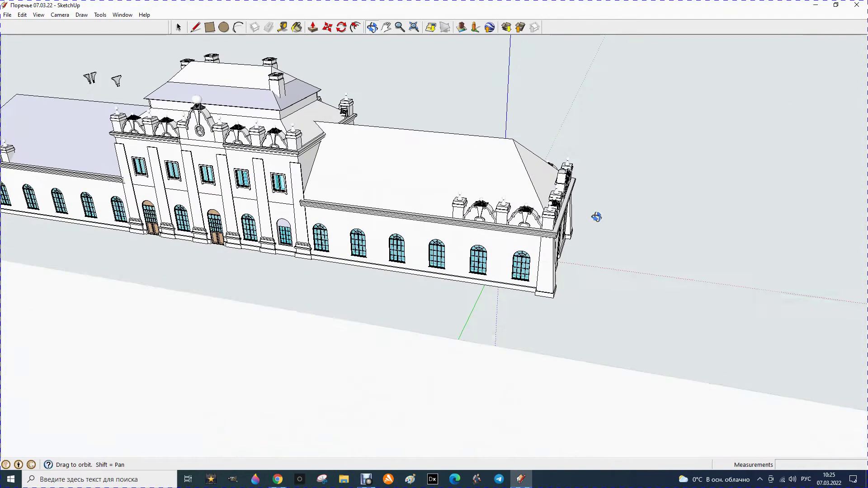
scroll(565, 235, "down", 1)
scroll(495, 280, "down", 1)
scroll(424, 258, "down", 1)
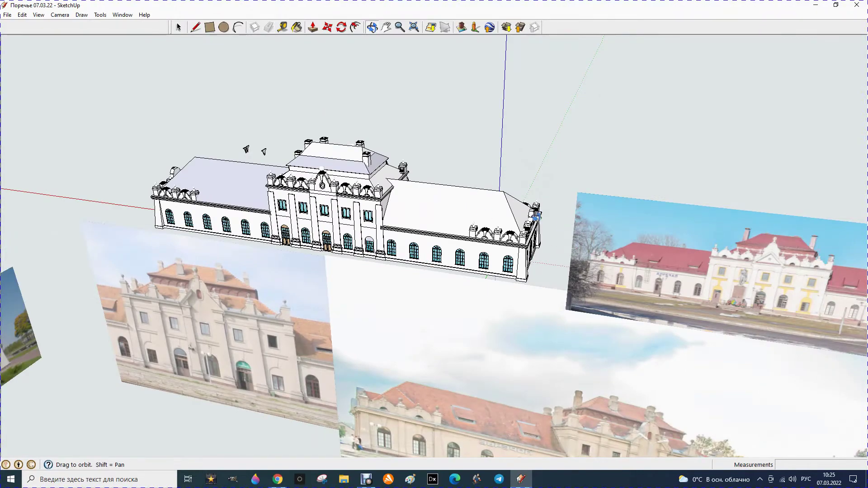
scroll(560, 223, "up", 1)
scroll(520, 233, "up", 2)
scroll(521, 233, "up", 2)
Step: Orbit around the right wing and begin a new line at a point on its hip roof
mouse_move(465, 285)
left_mouse_down()
mouse_move(513, 236)
mouse_move(512, 226)
left_mouse_up()
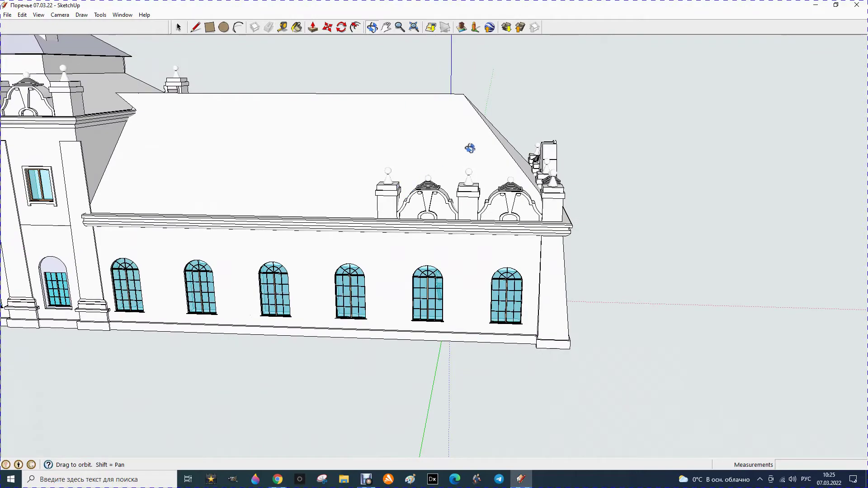
mouse_move(462, 187)
left_mouse_down()
mouse_move(450, 164)
mouse_move(436, 300)
mouse_move(393, 333)
mouse_move(257, 336)
mouse_move(254, 327)
left_mouse_up()
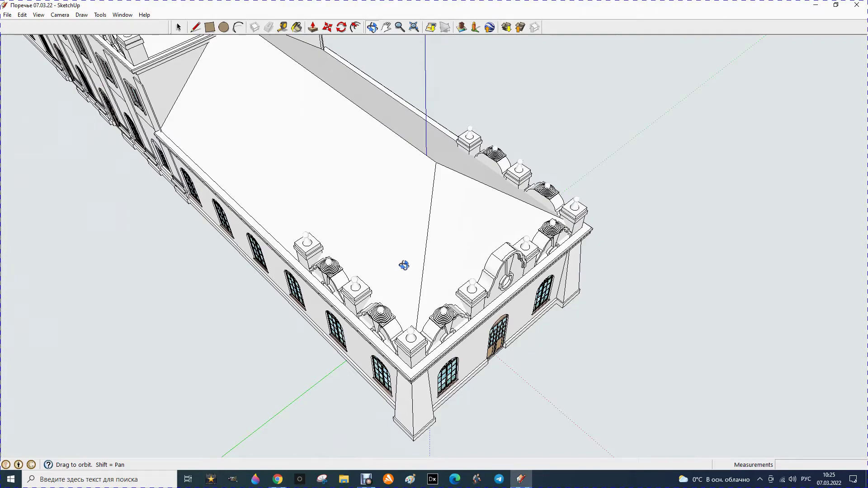
mouse_move(424, 281)
left_mouse_down()
mouse_move(505, 250)
mouse_move(681, 279)
mouse_move(546, 341)
mouse_move(406, 119)
left_mouse_up()
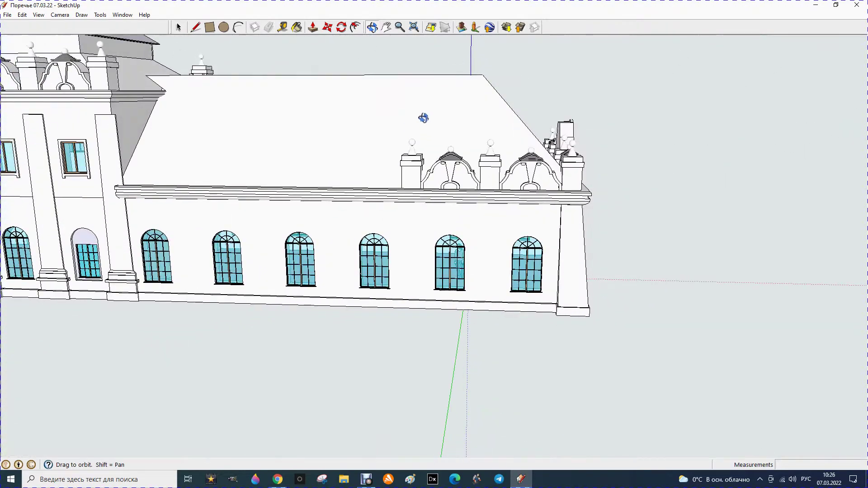
left_click(194, 29)
left_click(471, 149)
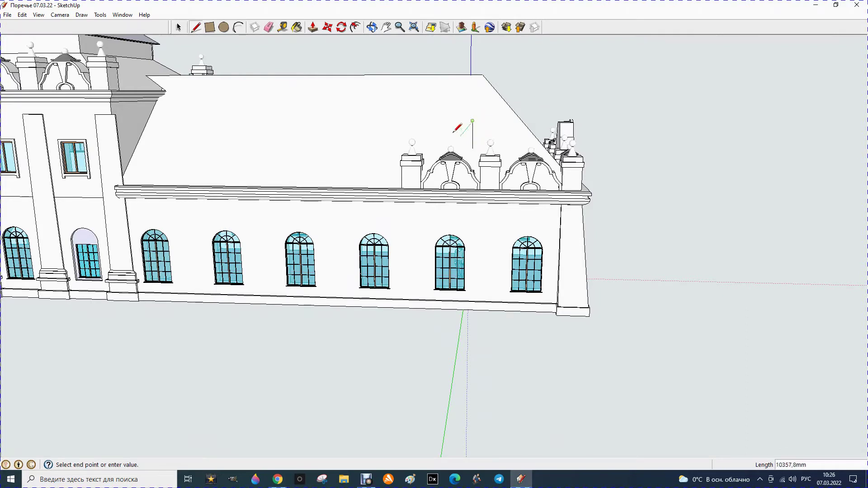
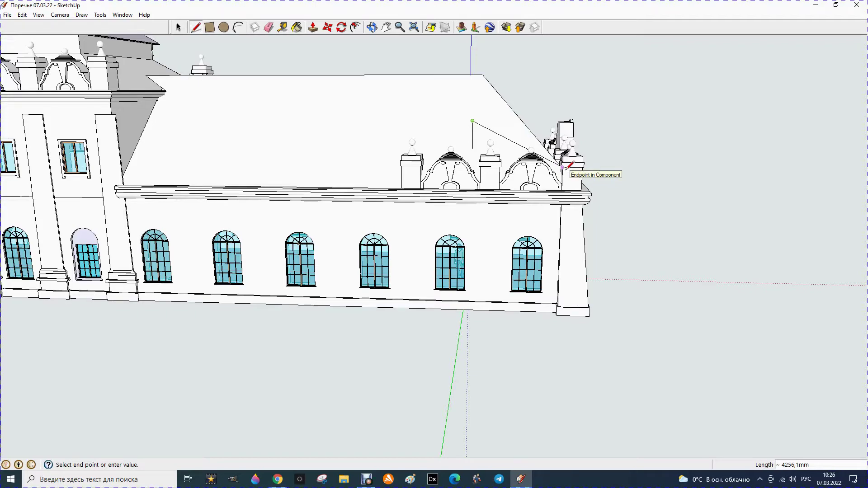
Step: Orbit to the long side facade and zoom to fit the model and reference photos
left_click(372, 28)
mouse_move(657, 110)
left_mouse_down()
mouse_move(612, 153)
mouse_move(382, 267)
mouse_move(361, 271)
mouse_move(338, 246)
left_mouse_up()
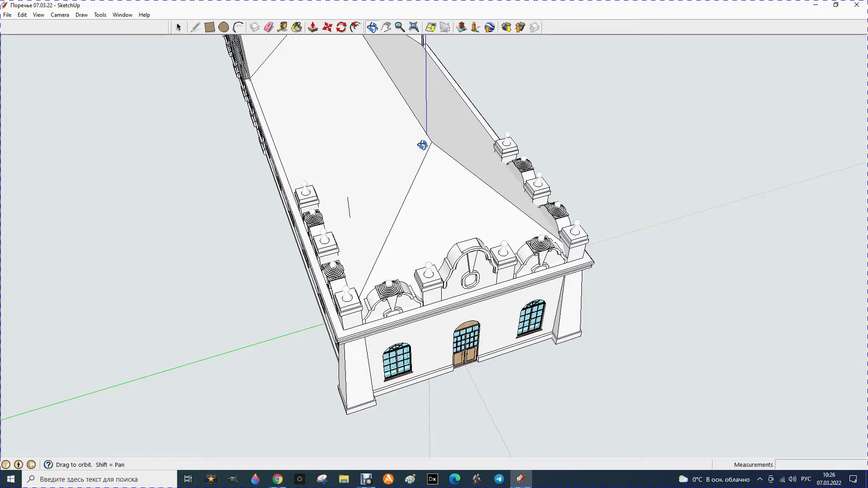
mouse_move(398, 258)
left_mouse_down()
mouse_move(488, 223)
mouse_move(487, 211)
mouse_move(515, 184)
left_mouse_up()
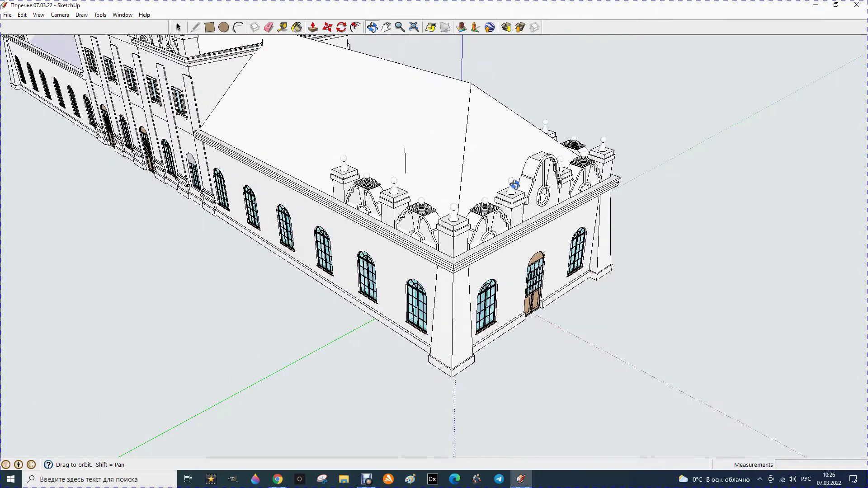
mouse_move(436, 266)
left_mouse_down()
mouse_move(540, 250)
mouse_move(622, 220)
mouse_move(583, 243)
mouse_move(646, 236)
mouse_move(626, 234)
mouse_move(561, 260)
left_mouse_up()
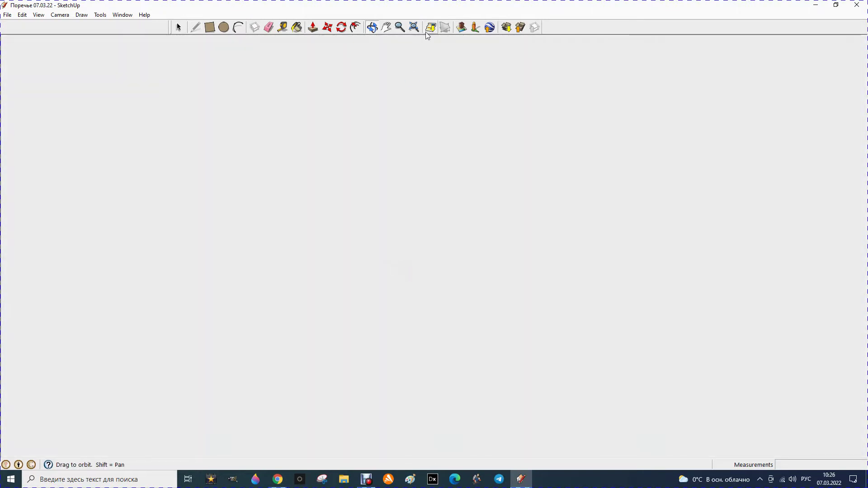
left_click(419, 29)
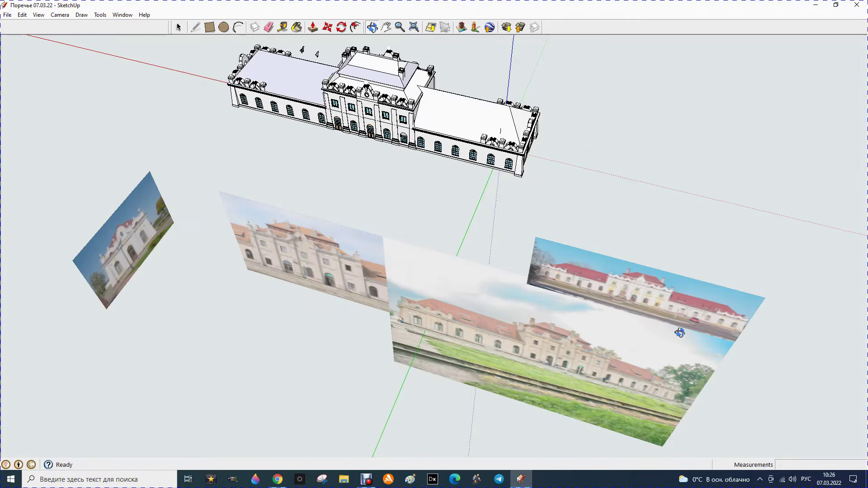
scroll(724, 329, "up", 2)
scroll(633, 299, "up", 2)
scroll(469, 279, "up", 2)
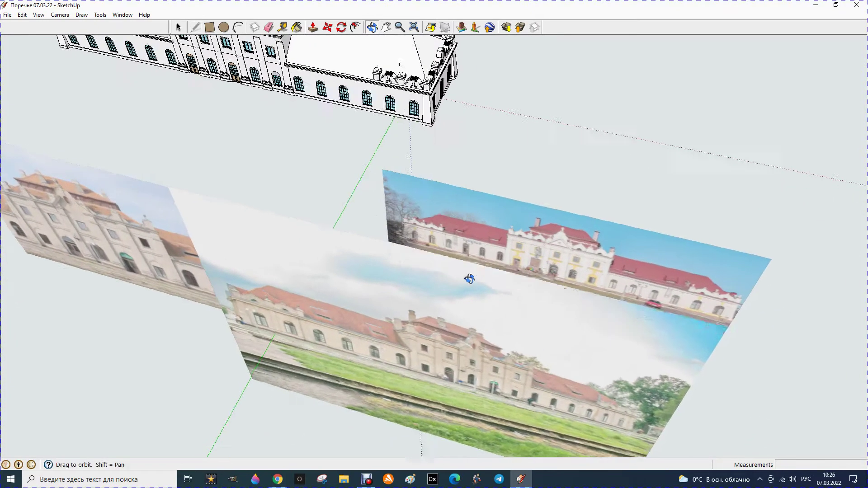
left_click_drag(469, 279, 509, 274)
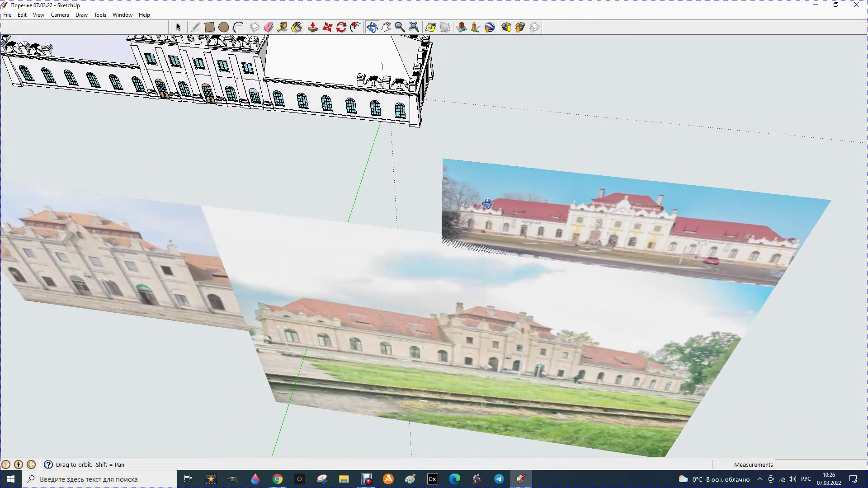
left_click_drag(487, 204, 488, 211)
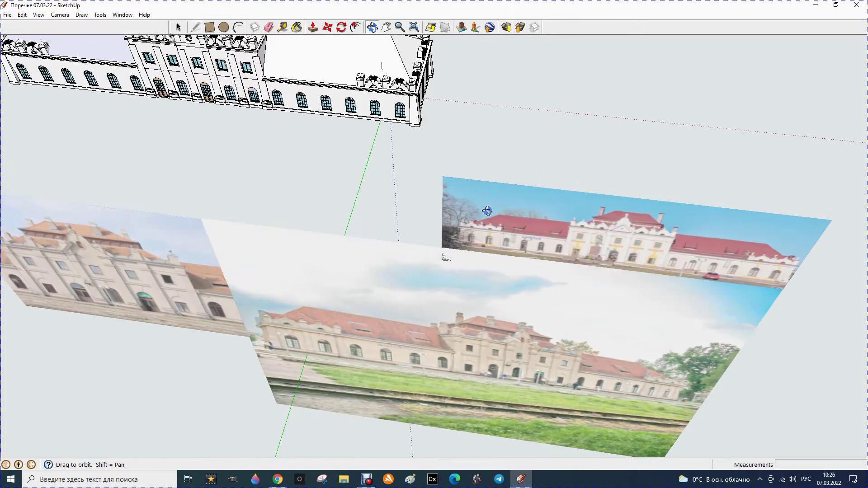
scroll(310, 361, "up", 2)
scroll(298, 348, "up", 2)
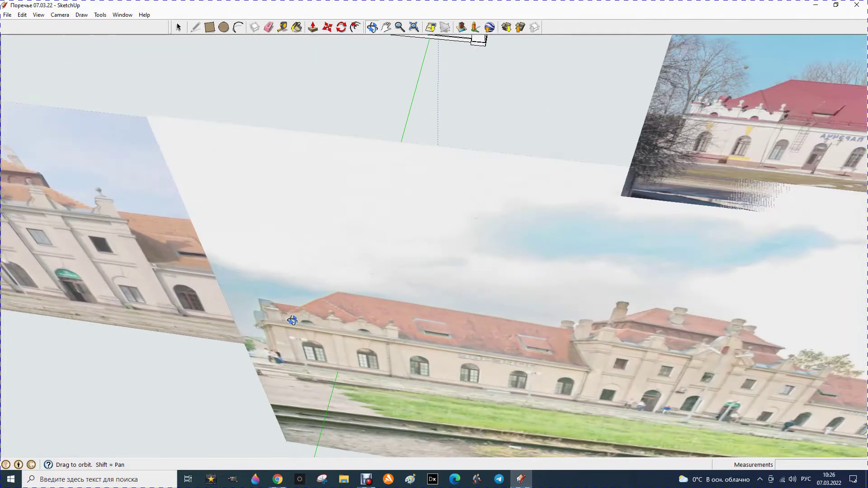
scroll(276, 323, "up", 3)
scroll(256, 303, "up", 2)
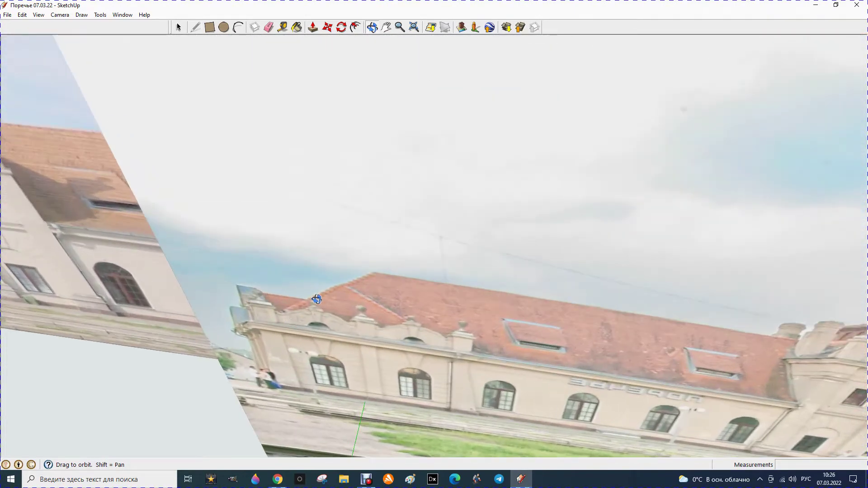
scroll(281, 316, "down", 2)
scroll(280, 317, "down", 3)
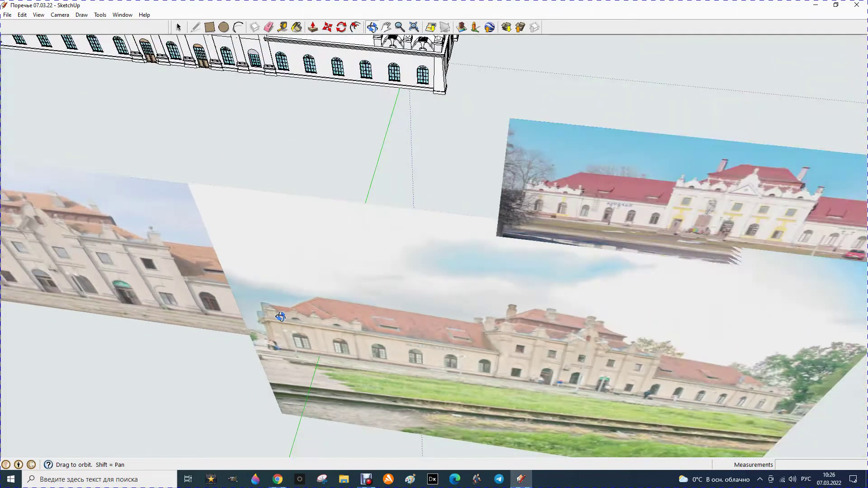
scroll(281, 317, "down", 2)
scroll(301, 313, "up", 1)
scroll(301, 315, "up", 2)
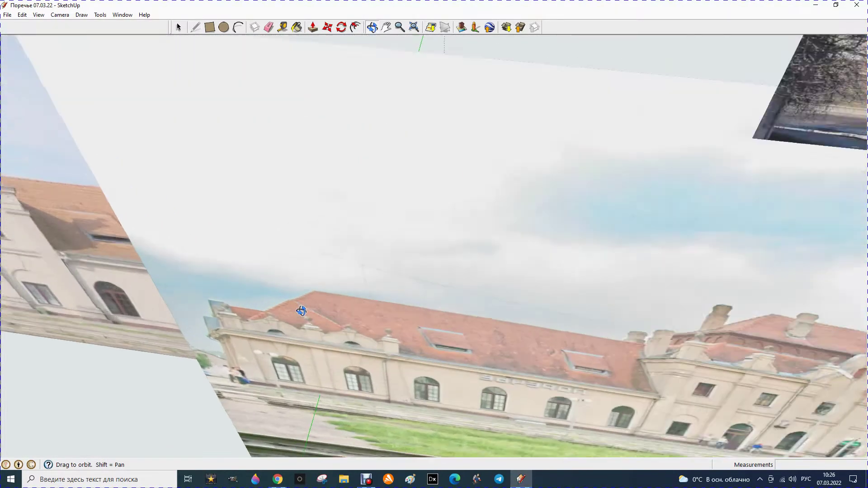
scroll(299, 319, "up", 1)
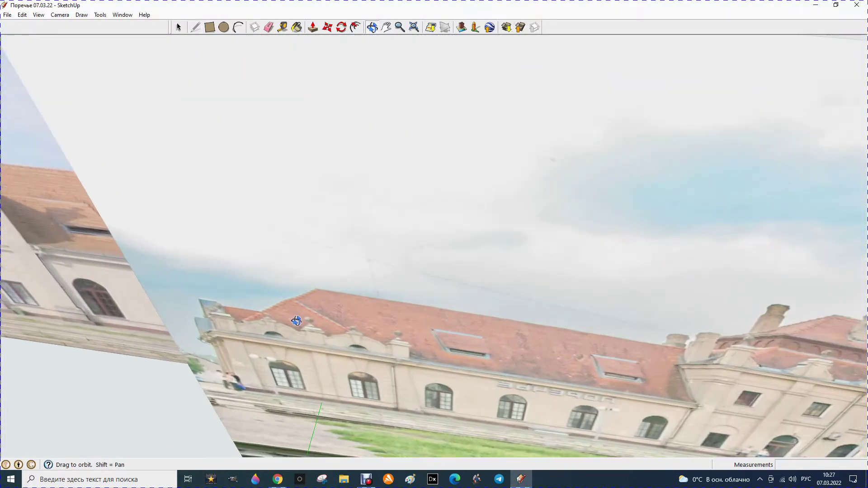
scroll(311, 301, "down", 1)
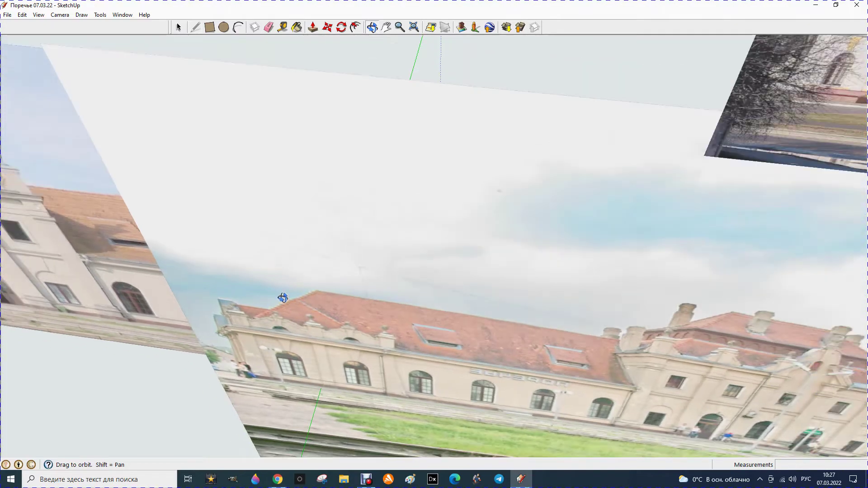
scroll(343, 288, "down", 2)
scroll(356, 285, "down", 2)
scroll(355, 285, "down", 2)
Step: Orbit and zoom the building and photos to new angles for comparison
mouse_move(354, 286)
left_mouse_down()
mouse_move(312, 323)
mouse_move(233, 354)
mouse_move(154, 119)
left_mouse_up()
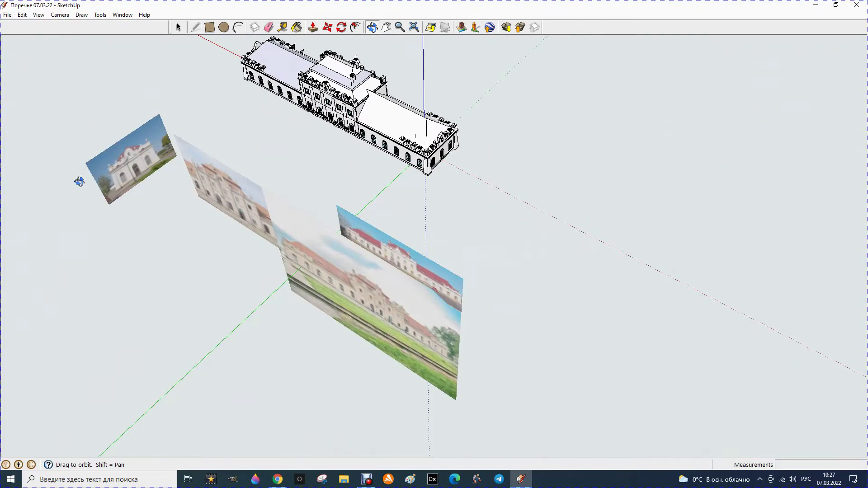
scroll(53, 134, "up", 3)
scroll(113, 159, "up", 5)
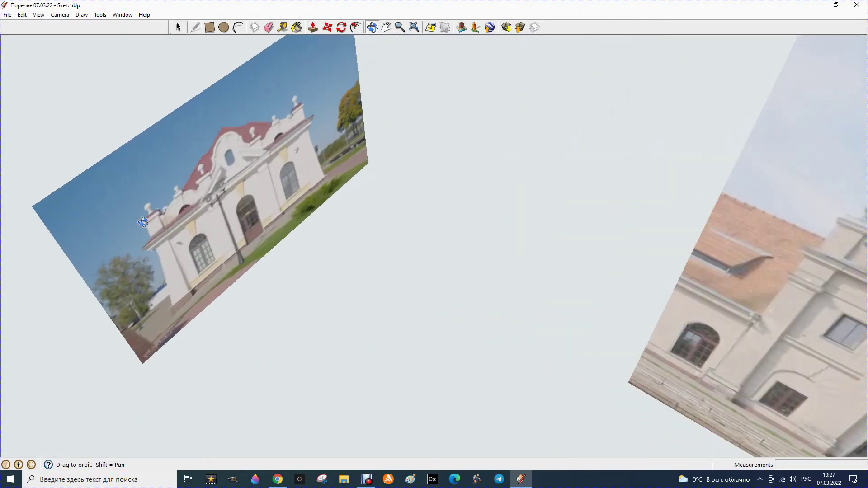
scroll(160, 214, "down", 3)
scroll(151, 217, "down", 1)
scroll(143, 222, "down", 1)
scroll(143, 222, "down", 1)
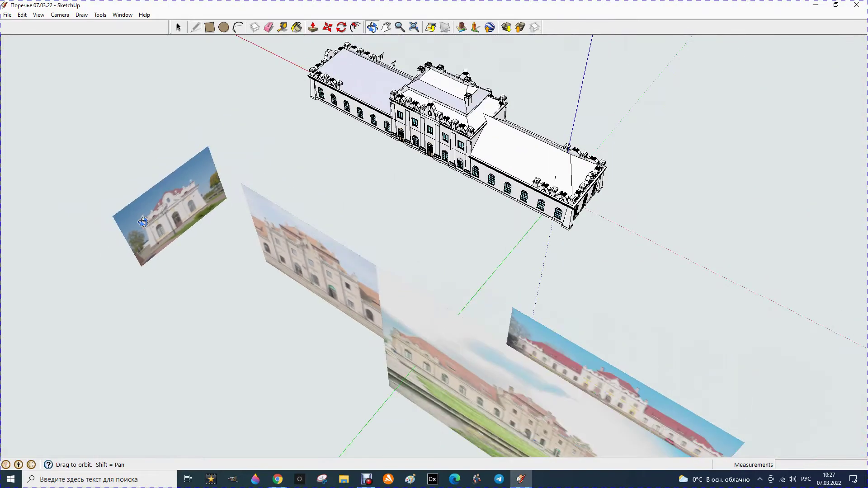
left_click_drag(358, 227, 439, 227)
scroll(624, 187, "up", 1)
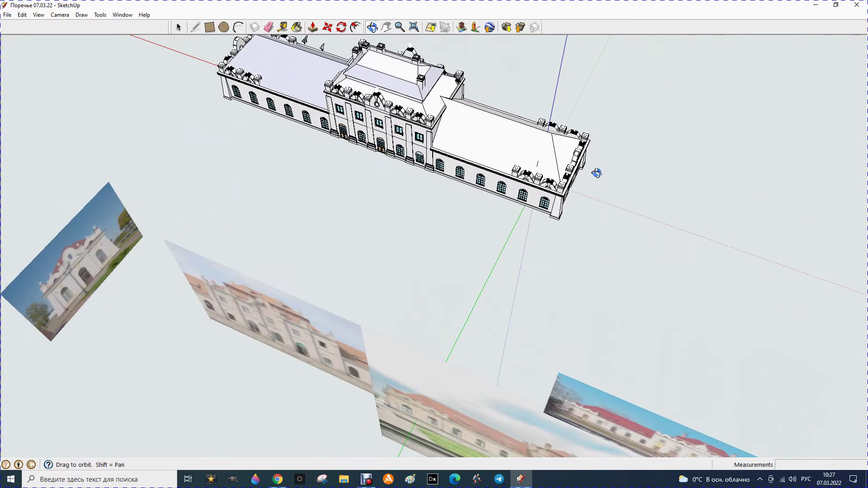
scroll(606, 179, "up", 2)
scroll(588, 172, "up", 1)
scroll(575, 179, "up", 1)
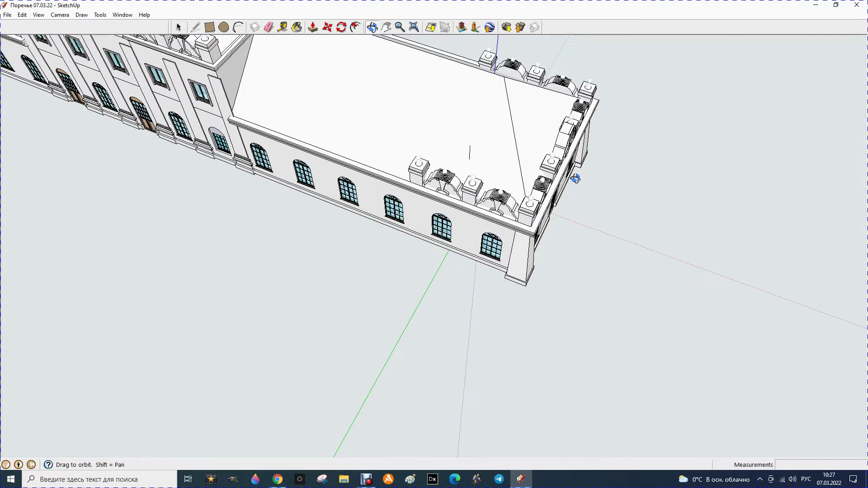
scroll(573, 180, "up", 2)
scroll(464, 217, "down", 1)
scroll(464, 217, "down", 2)
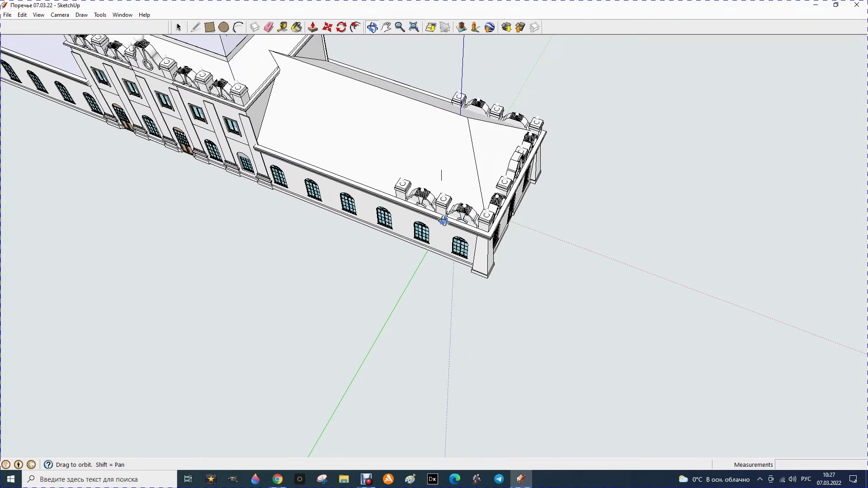
Step: Measure the wing from back corner to front corner, including the 6004,6 mm span
left_click(269, 27)
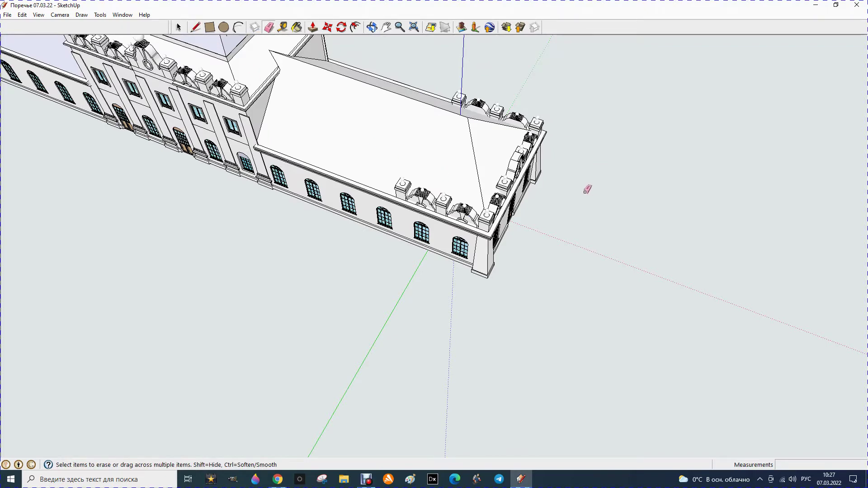
scroll(561, 192, "up", 1)
scroll(535, 224, "up", 1)
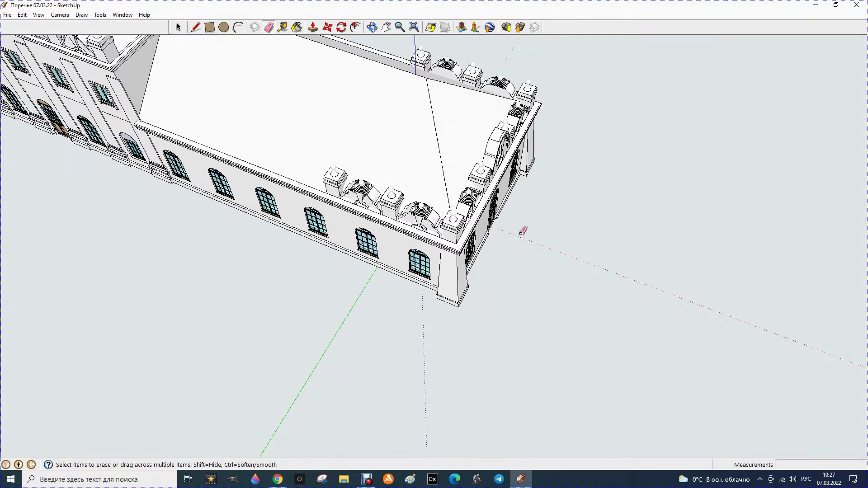
left_click(283, 28)
left_click(456, 243)
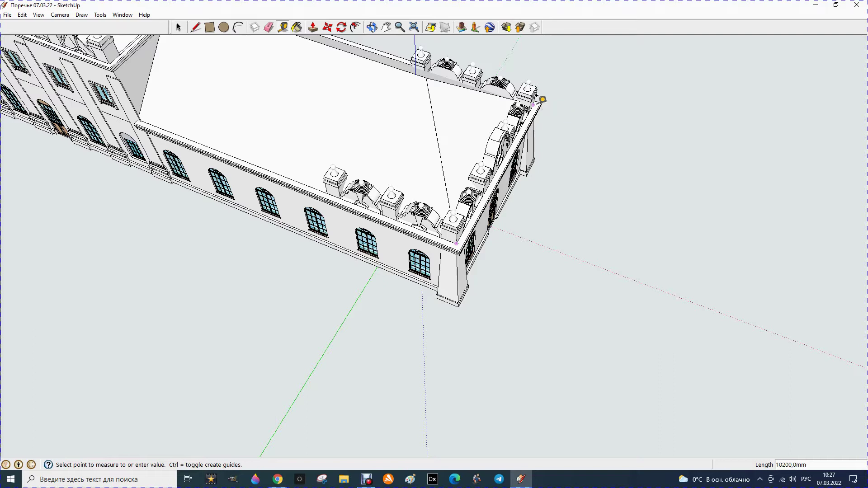
left_click(537, 96)
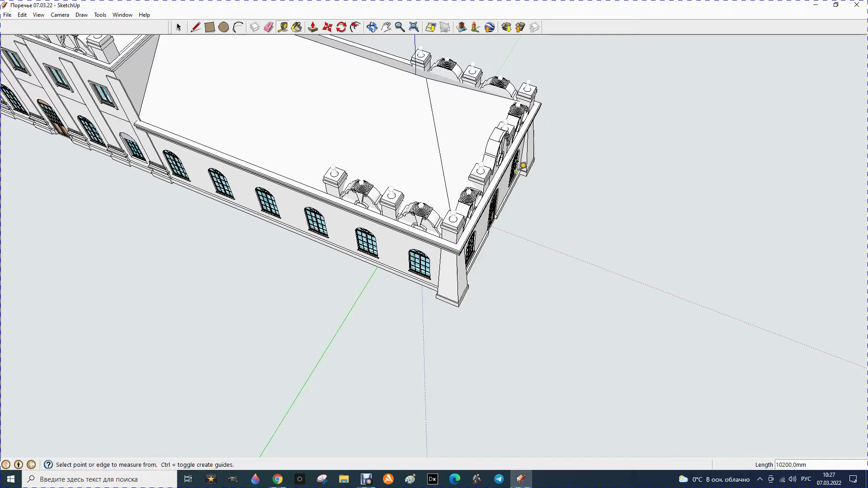
left_click(461, 246)
left_click(335, 198)
Step: Measure to the parapet pedestal and from the far roof corner to the side parapet
left_click(456, 235)
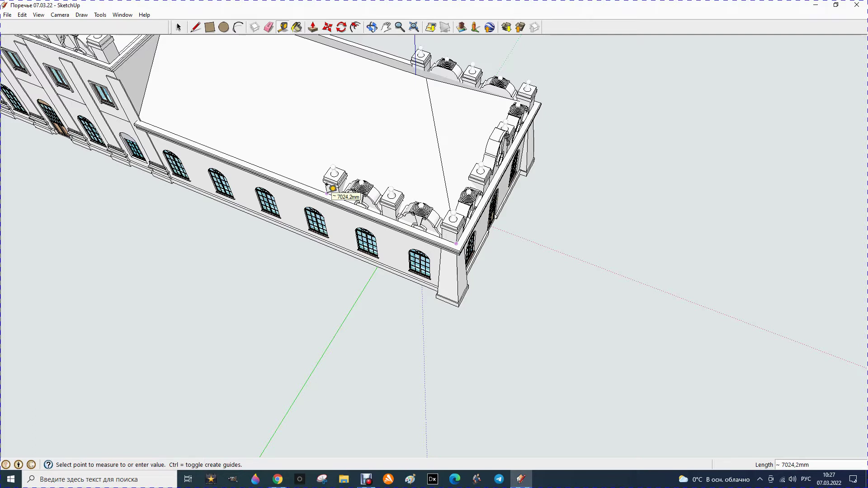
left_click(327, 186)
left_click(463, 235)
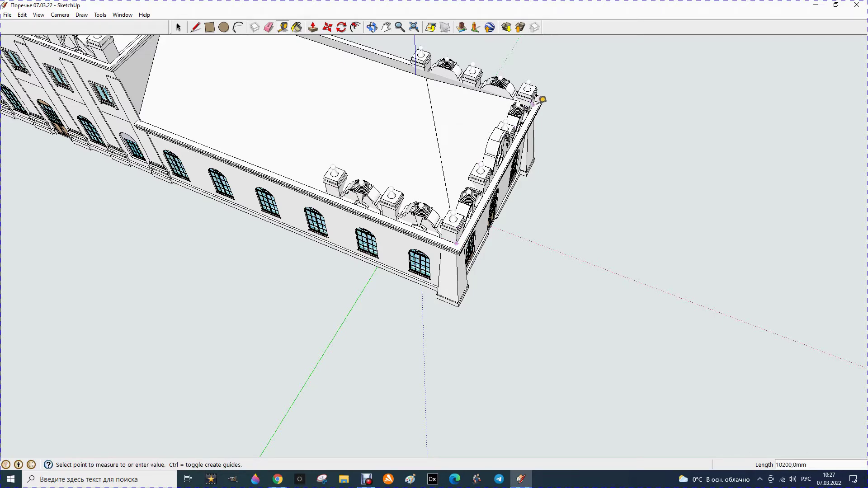
left_click(543, 99)
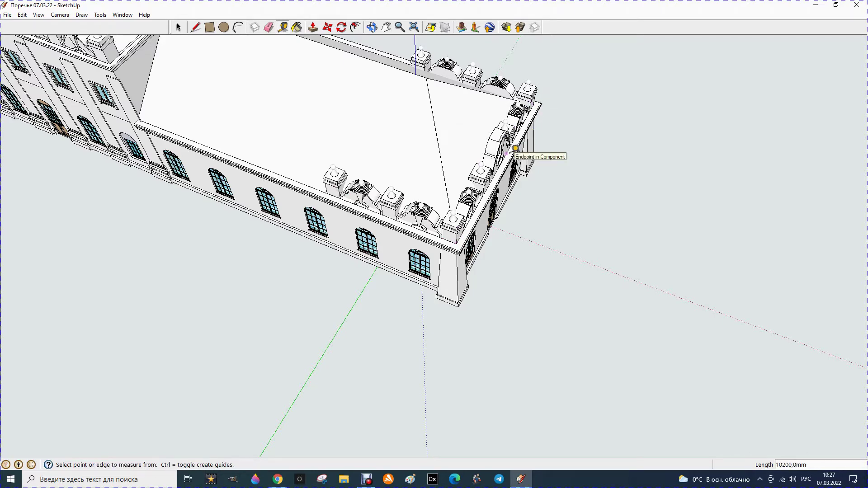
scroll(516, 149, "down", 1)
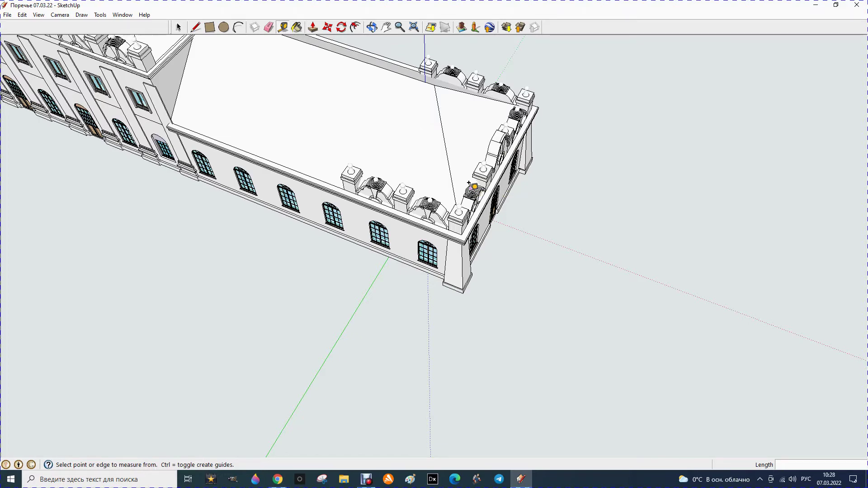
scroll(436, 204, "down", 1)
scroll(423, 204, "down", 1)
Step: Draw a 10200 × 7000 mm rectangular face at the wing's corner with the Line tool
left_click(179, 28)
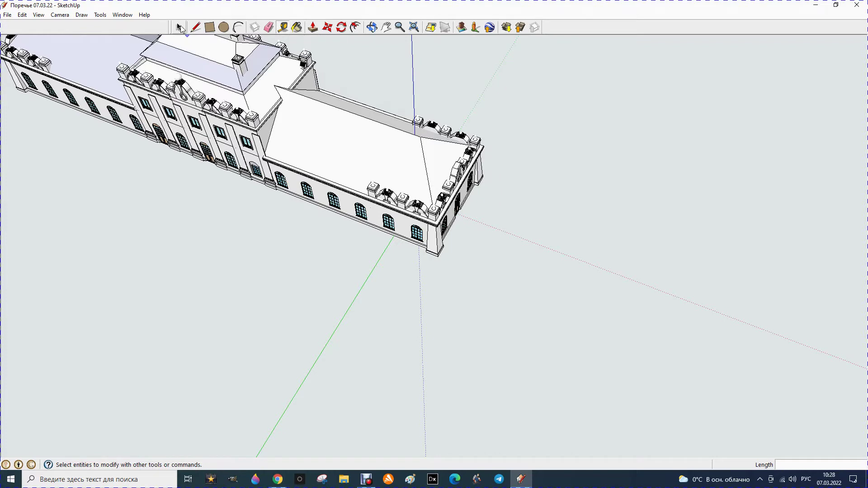
left_click(556, 306)
type("10200")
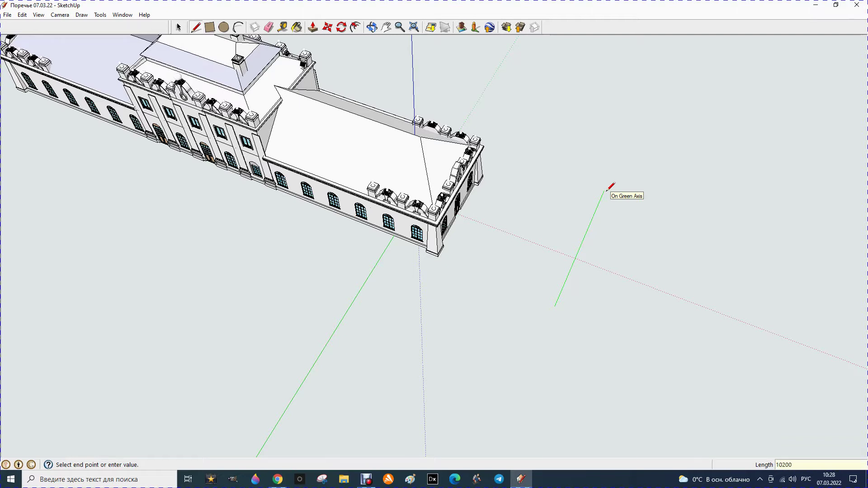
key("Return")
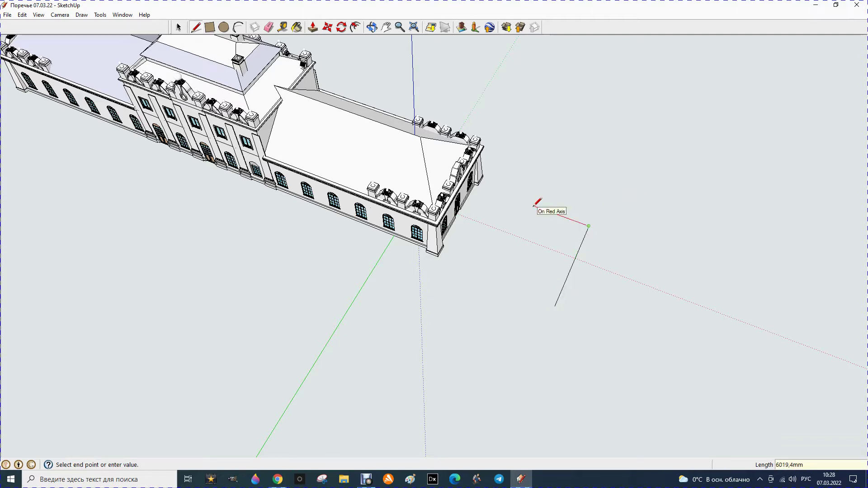
type("70")
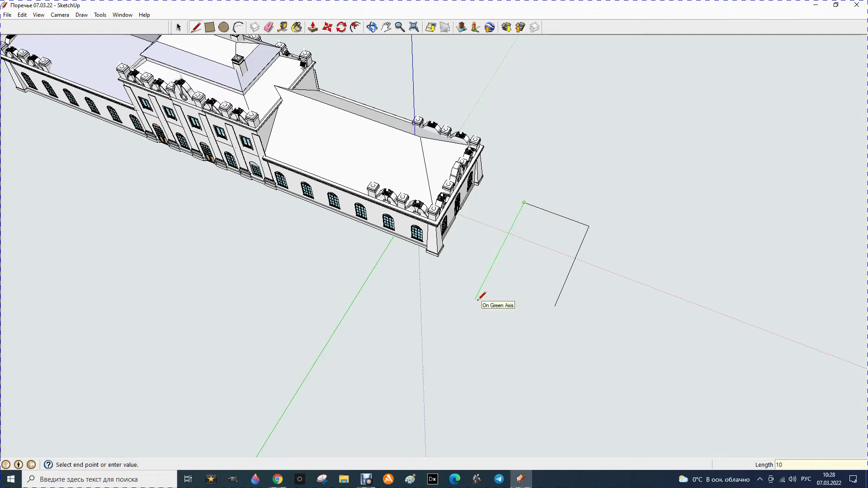
key("Return")
left_click(556, 306)
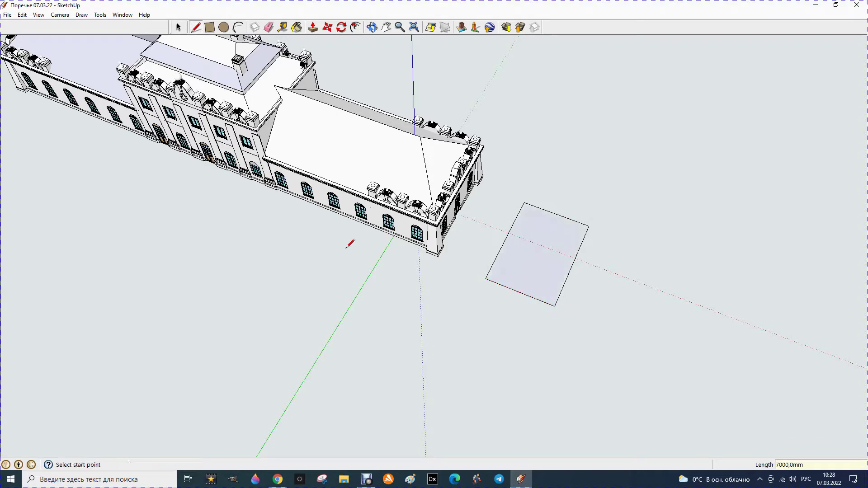
Step: Add Tape Measure guidelines 2000 mm in from the rectangle's edges
left_click(282, 27)
left_click(503, 245)
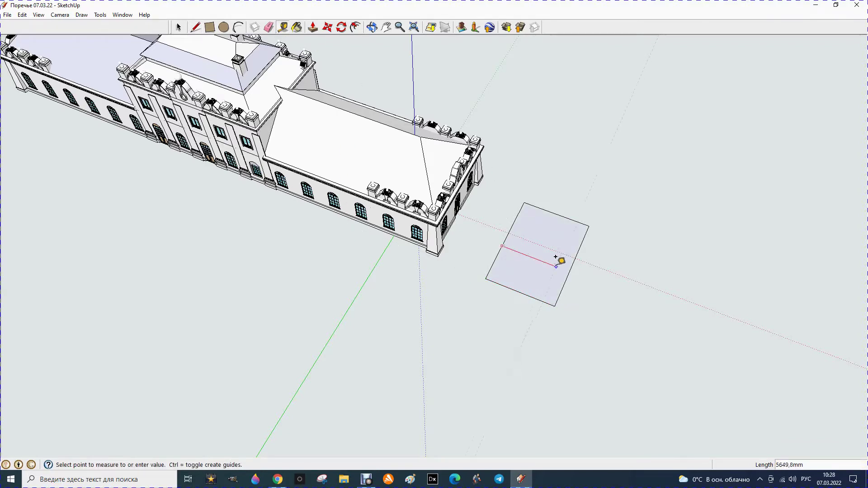
left_click(521, 283)
left_click(509, 288)
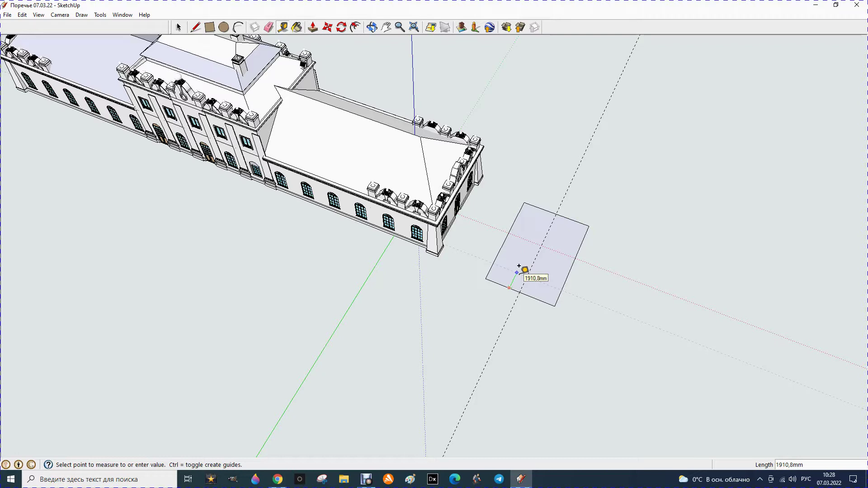
type("2000")
key("Return")
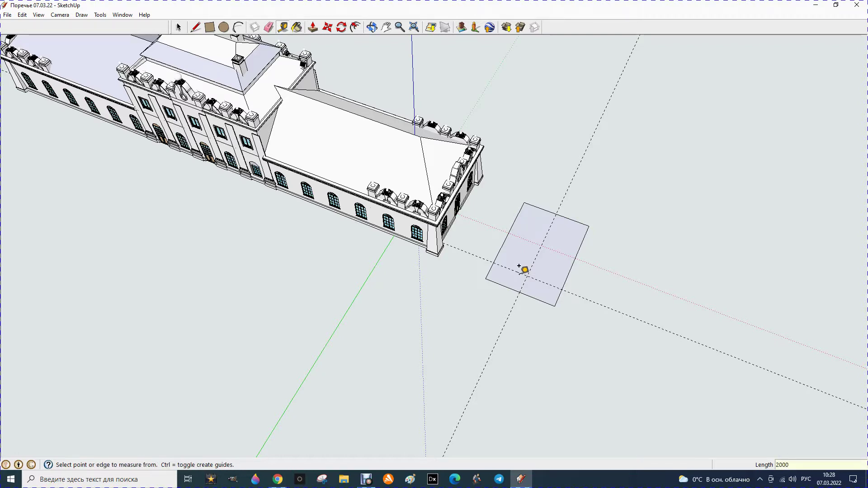
left_click(537, 208)
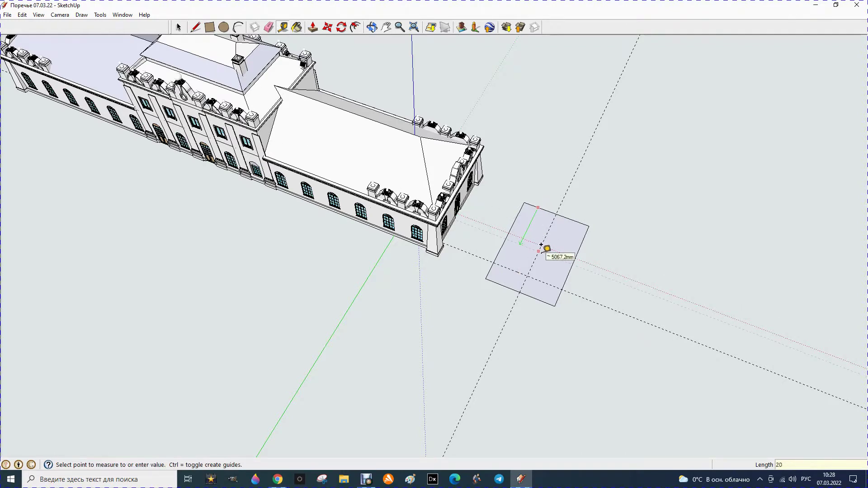
type("00")
key("Return")
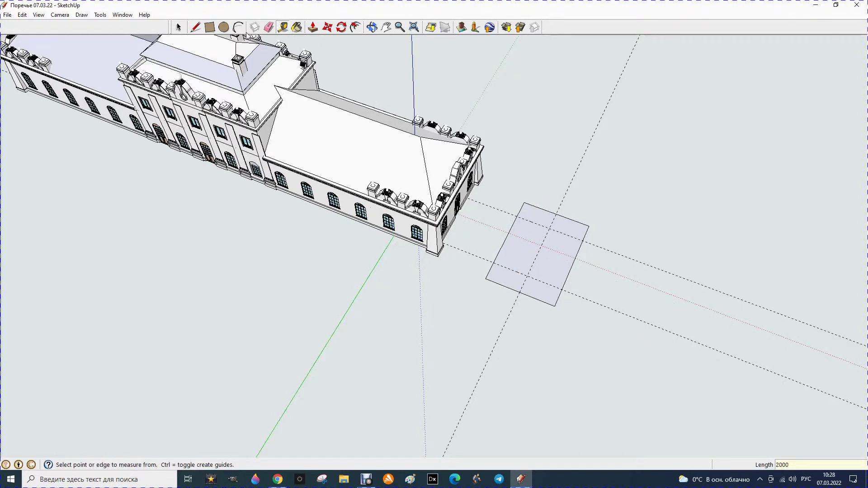
left_click(196, 28)
left_click(372, 27)
mouse_move(577, 367)
left_mouse_down()
mouse_move(530, 351)
mouse_move(447, 264)
left_mouse_up()
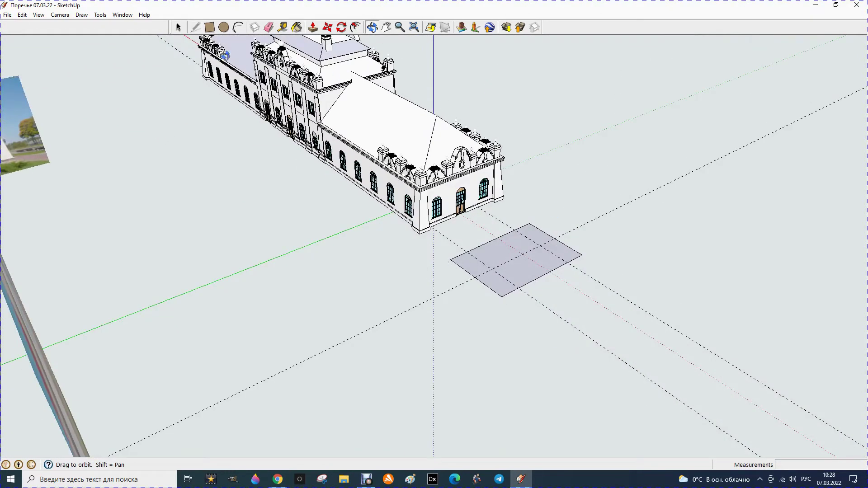
Step: Draw vertical posts on the rectangle and join their tops with a ridge line
left_click(196, 28)
left_click(492, 268)
type("2250")
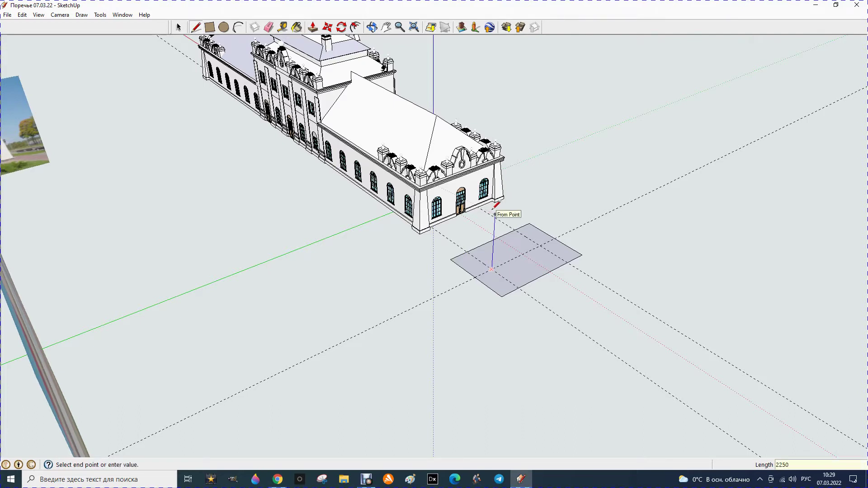
key("Escape")
left_click(539, 245)
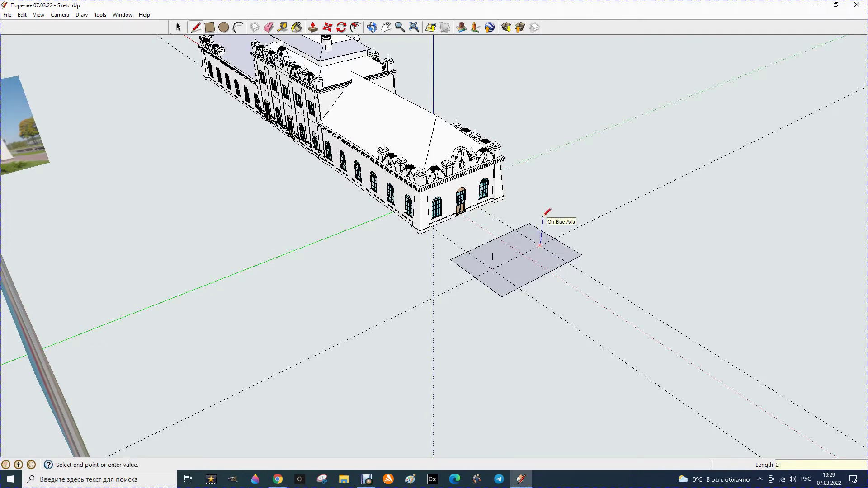
key("Return")
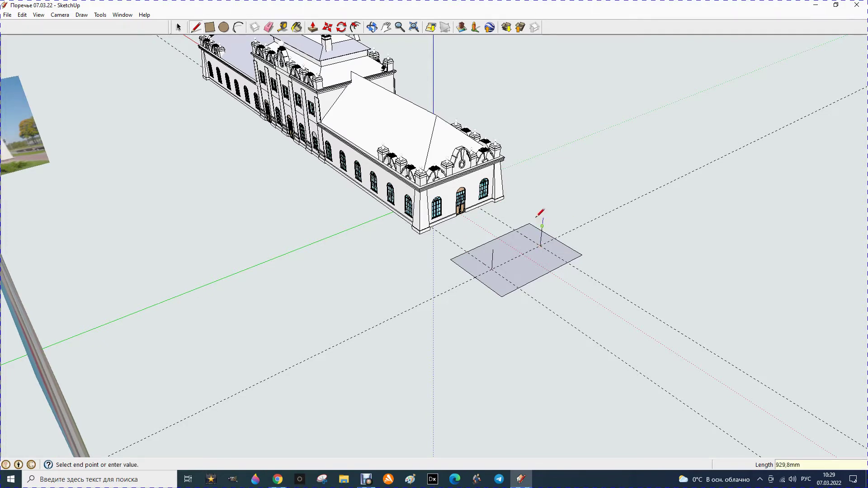
left_click(493, 249)
left_click(451, 260)
key("Escape")
Step: Draw hip edges from the post tops to the rectangle's corners, filling the roof faces
left_click(531, 223)
left_click(541, 227)
left_click(542, 226)
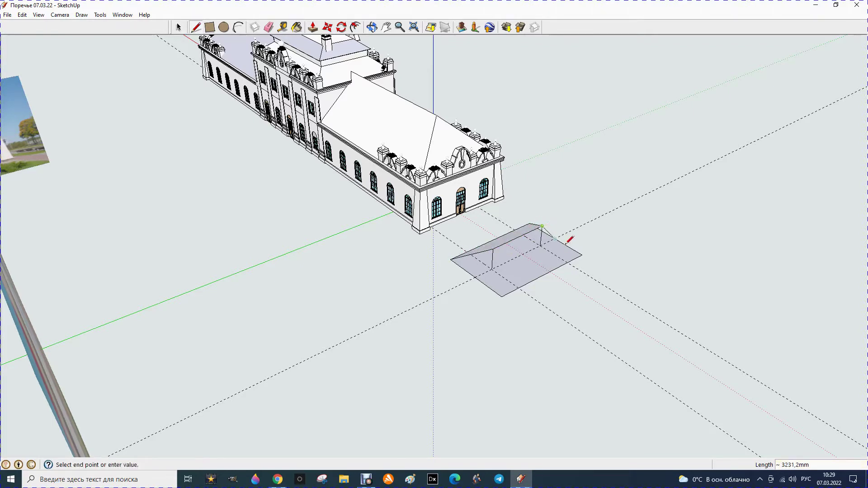
left_click(582, 256)
left_click(493, 249)
left_click(503, 296)
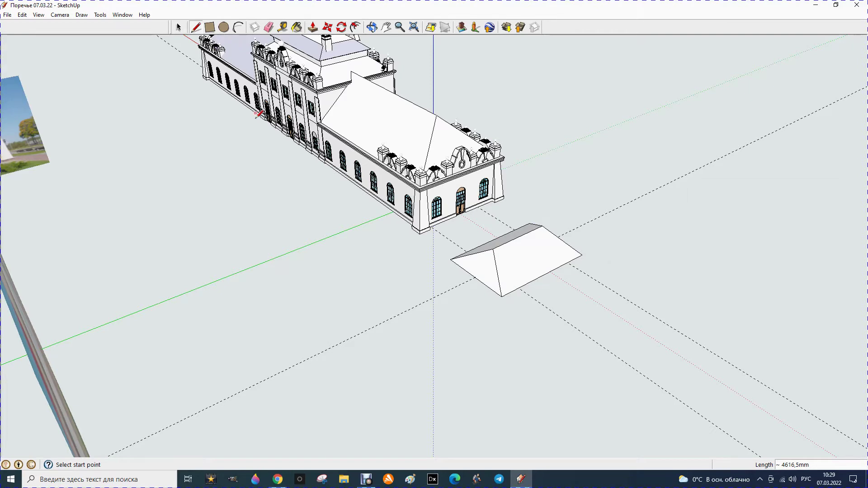
Step: Erase the dashed guidelines around the small roof and orbit toward the reference photos
left_click(269, 27)
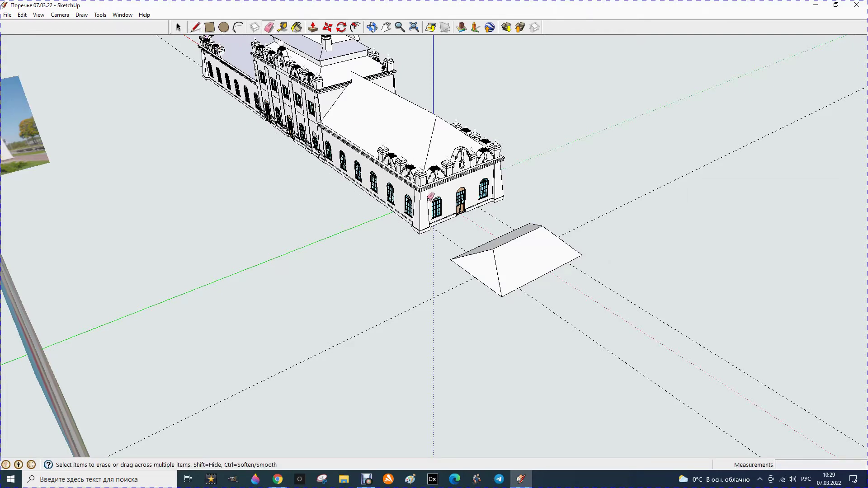
left_click_drag(706, 301, 675, 297)
left_click(373, 28)
left_click_drag(316, 236, 426, 294)
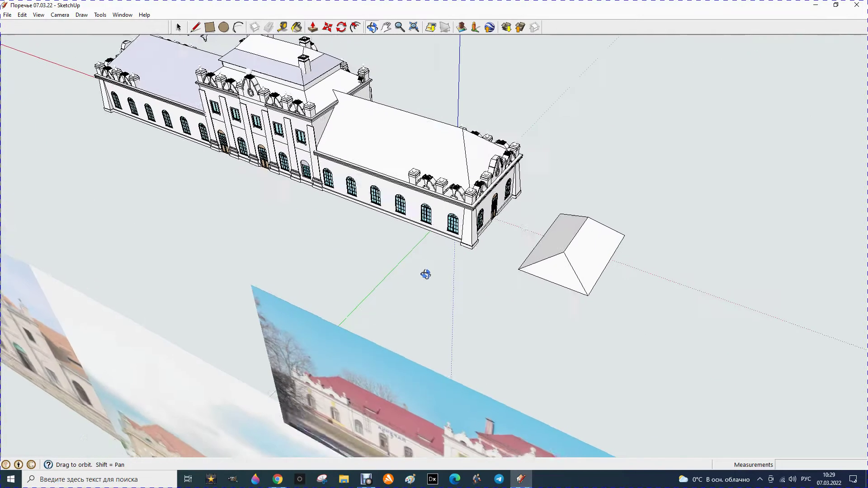
left_click(179, 27)
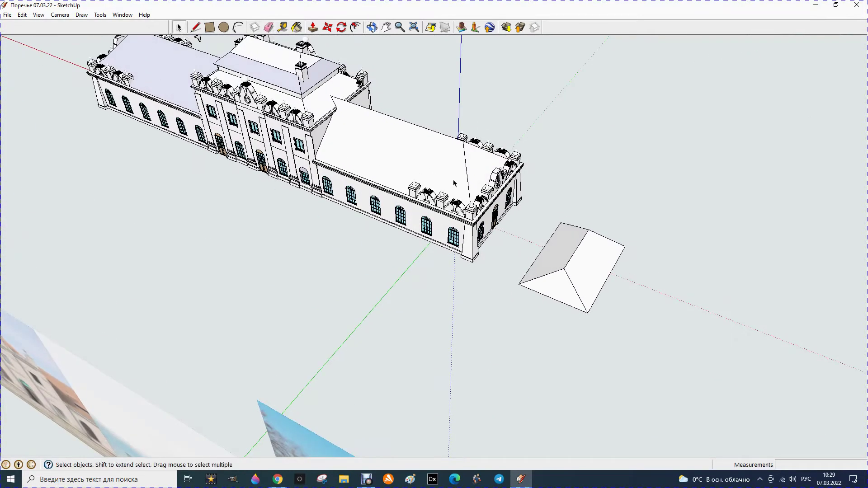
Step: Select all of the small hip roof's geometry and make it a component
left_click_drag(527, 199, 634, 361)
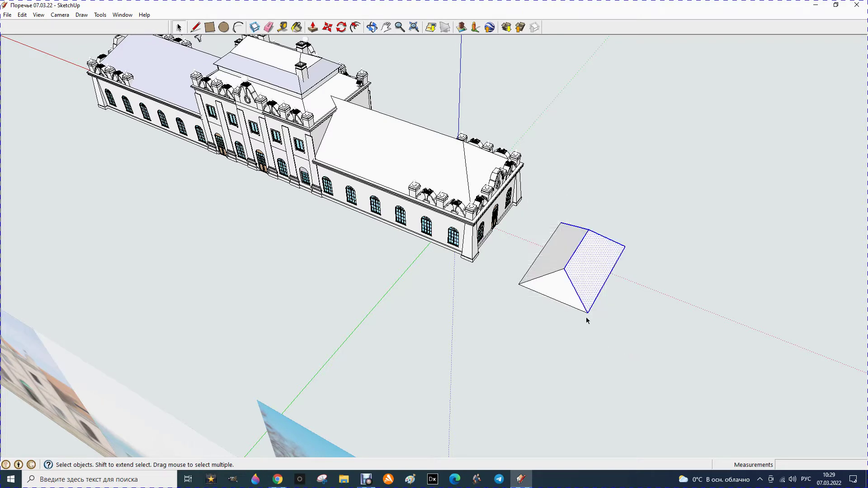
left_click_drag(519, 209, 644, 356)
left_click(372, 27)
left_click_drag(383, 279, 438, 294)
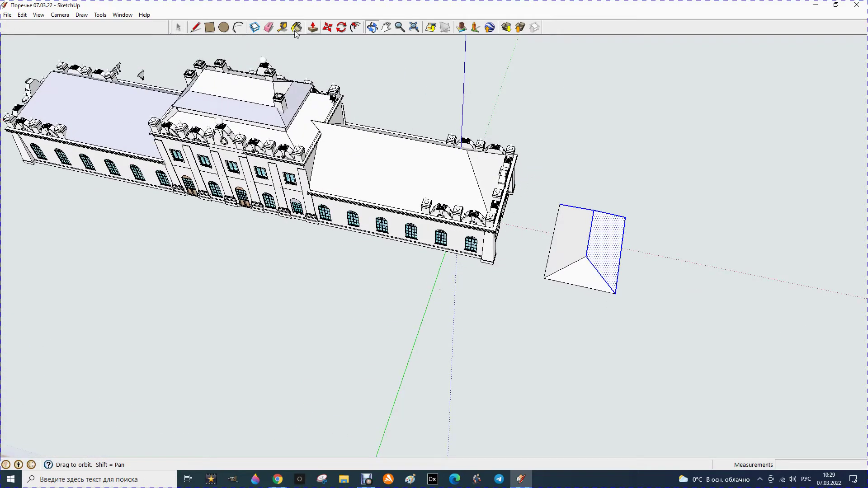
left_click(180, 27)
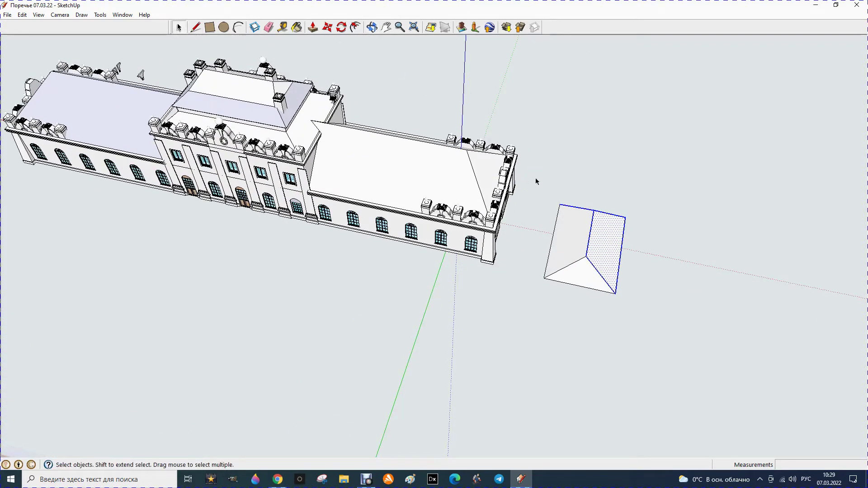
left_click_drag(616, 324, 642, 335)
right_click(593, 262)
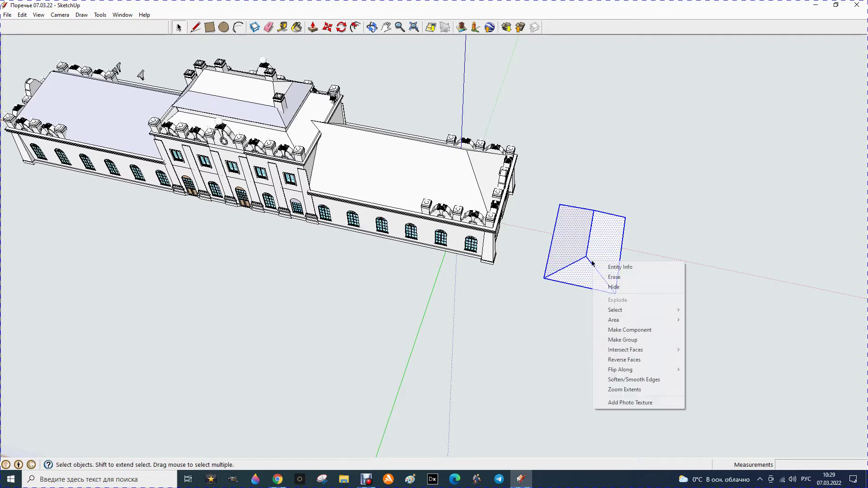
left_click(633, 332)
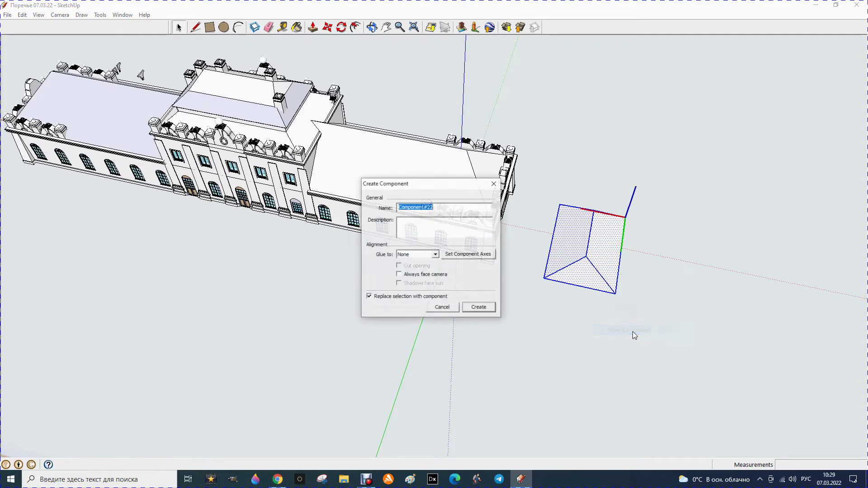
left_click(479, 308)
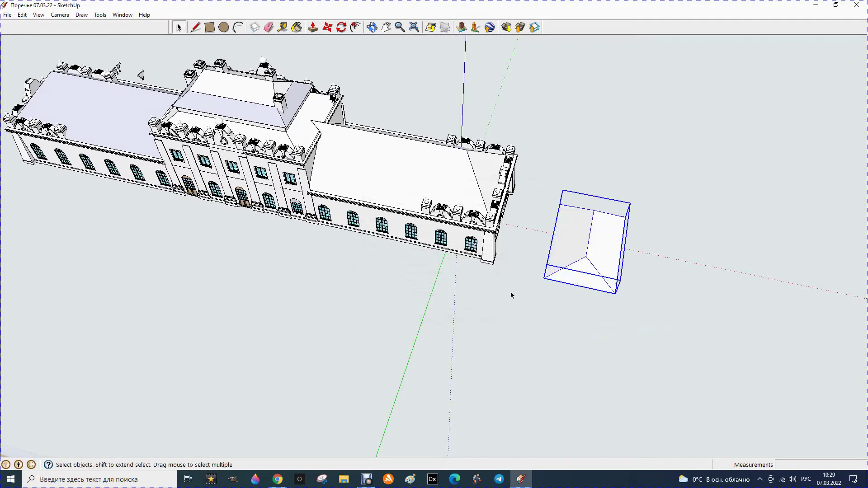
Step: Move the roof component by its corner onto the parapet corner at the wing's end
left_click(326, 28)
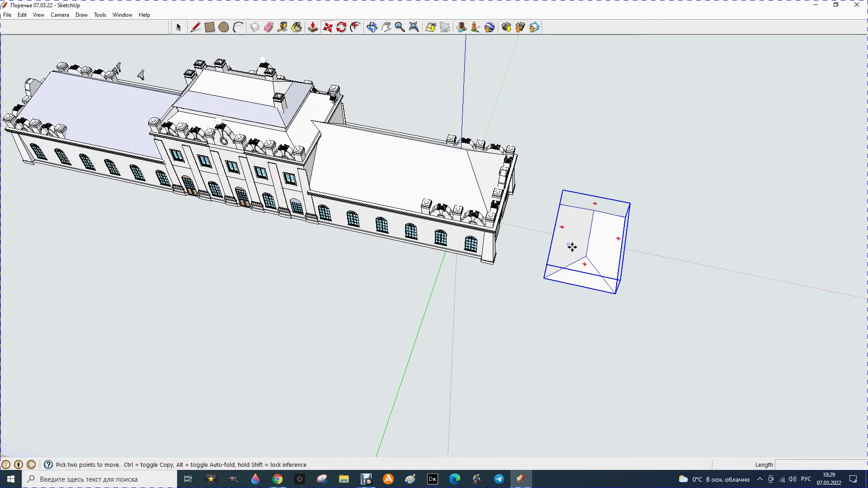
left_click(615, 293)
scroll(508, 224, "up", 2)
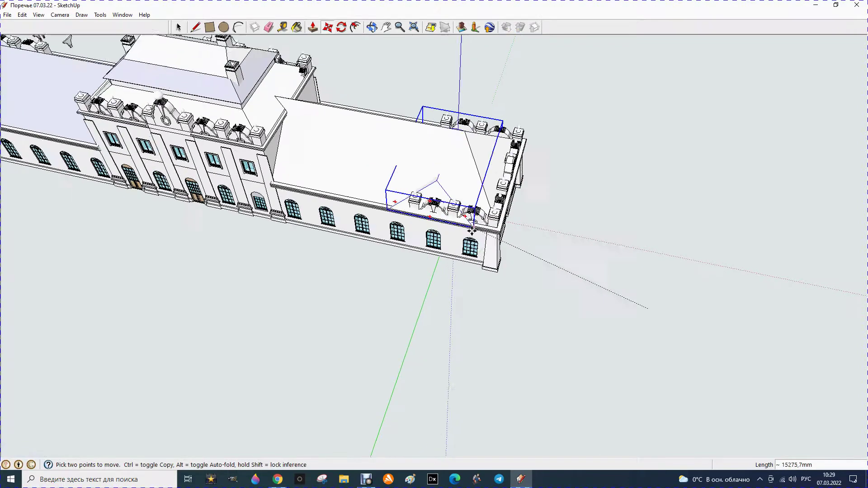
scroll(502, 225, "up", 2)
scroll(493, 226, "up", 2)
scroll(478, 227, "up", 2)
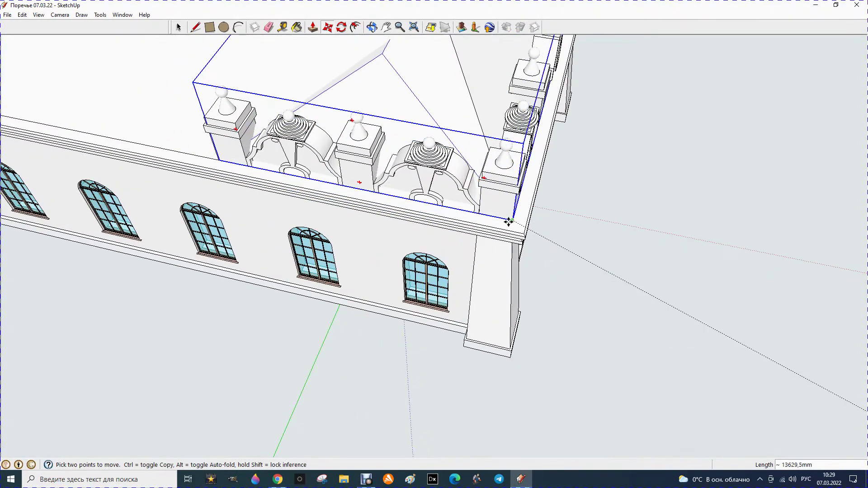
left_click(513, 220)
left_click(178, 27)
left_click(166, 272)
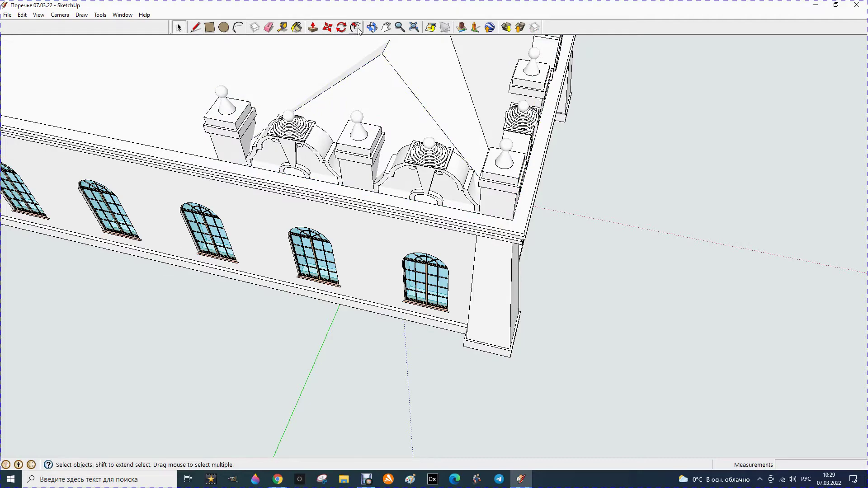
left_click(372, 28)
mouse_move(291, 338)
left_mouse_down()
mouse_move(282, 318)
mouse_move(575, 258)
mouse_move(624, 326)
mouse_move(610, 305)
mouse_move(571, 302)
mouse_move(425, 384)
mouse_move(446, 297)
mouse_move(454, 306)
mouse_move(489, 301)
mouse_move(401, 72)
left_mouse_up()
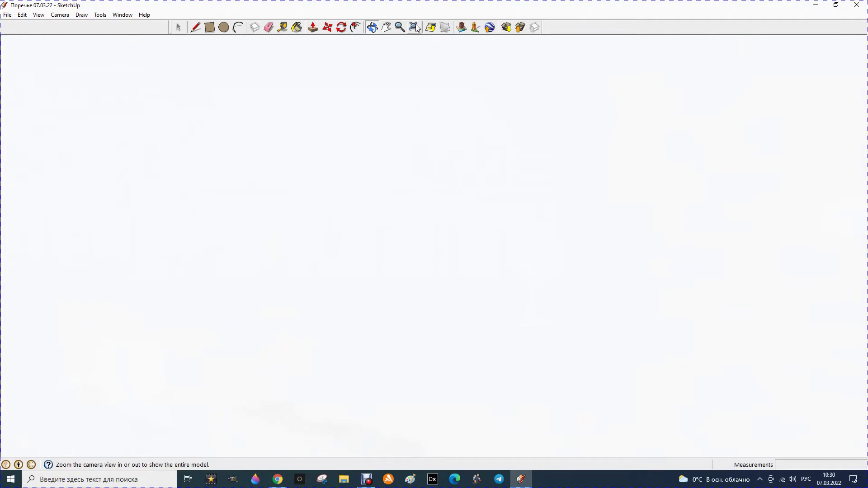
left_click(414, 27)
scroll(397, 151, "up", 3)
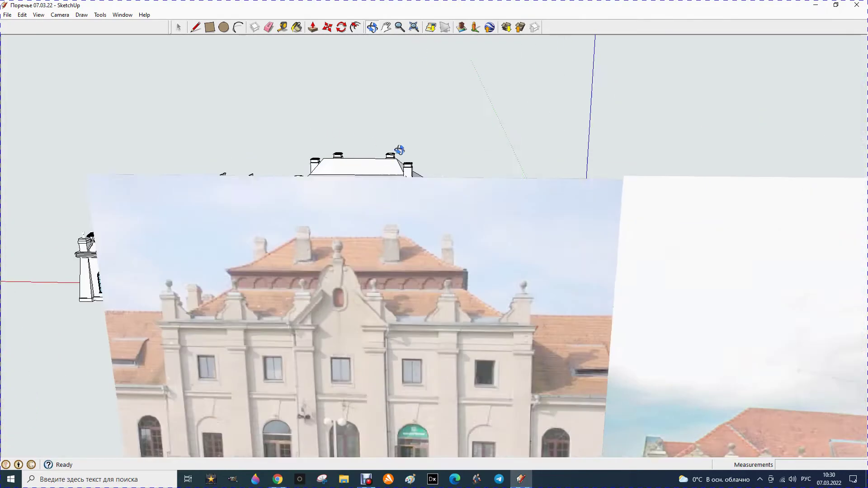
scroll(397, 151, "up", 3)
scroll(403, 158, "up", 3)
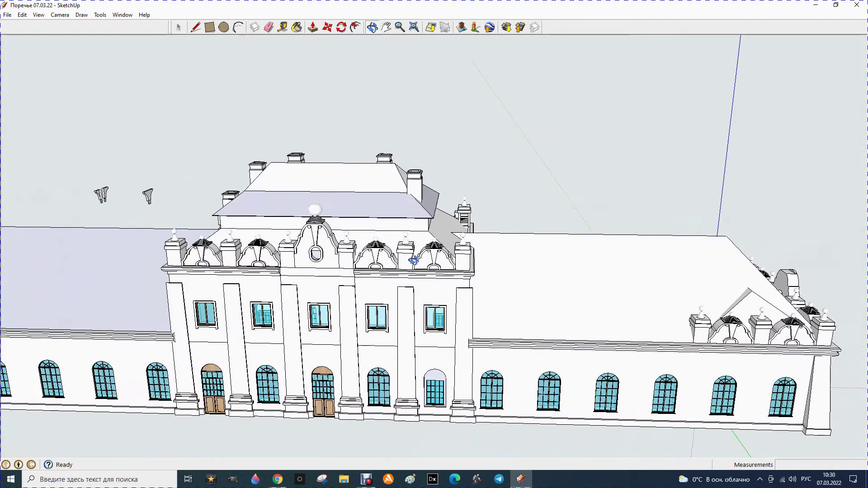
mouse_move(398, 262)
left_mouse_down()
mouse_move(206, 347)
mouse_move(413, 192)
left_mouse_up()
scroll(413, 192, "down", 3)
scroll(430, 212, "down", 2)
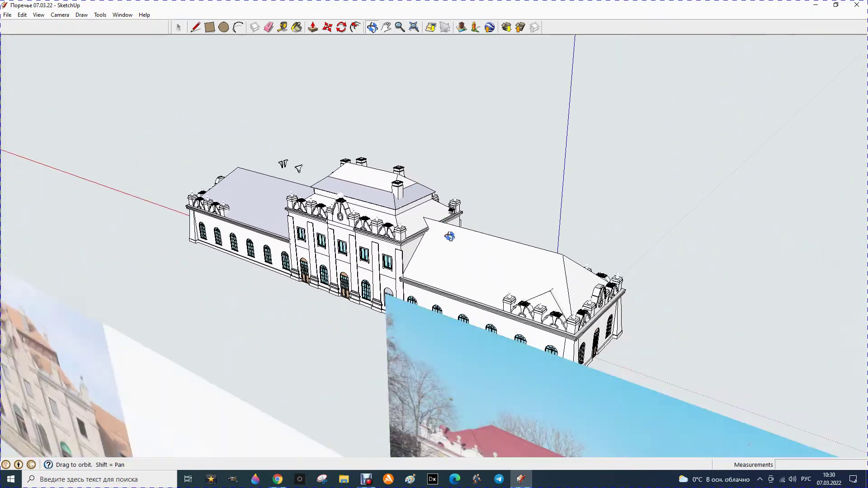
mouse_move(507, 276)
left_mouse_down()
mouse_move(350, 245)
mouse_move(264, 192)
left_mouse_up()
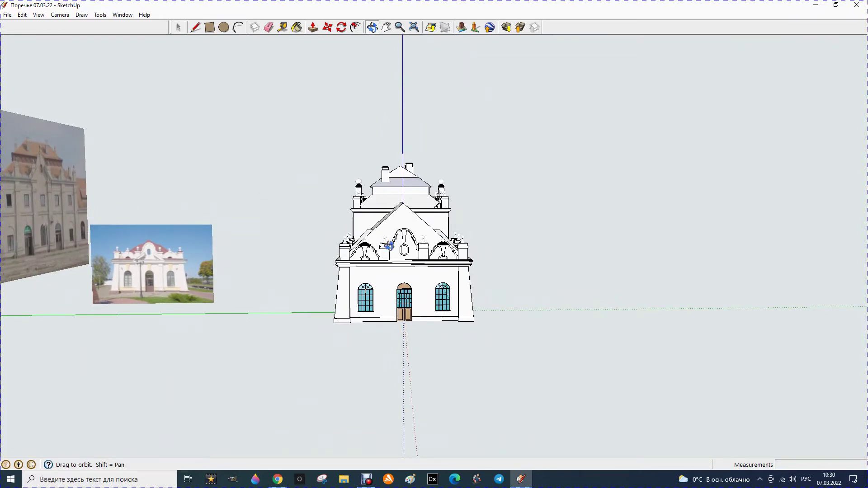
scroll(397, 230, "up", 1)
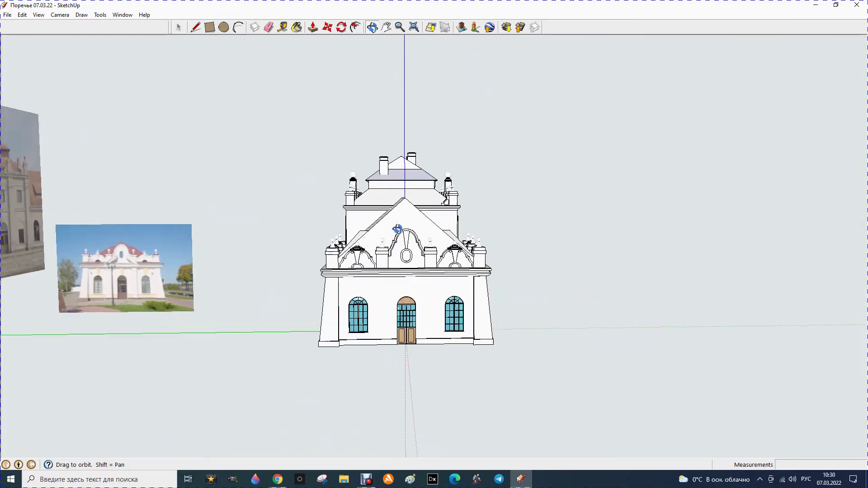
scroll(394, 235, "up", 1)
scroll(390, 240, "up", 2)
scroll(389, 241, "up", 2)
scroll(388, 241, "down", 2)
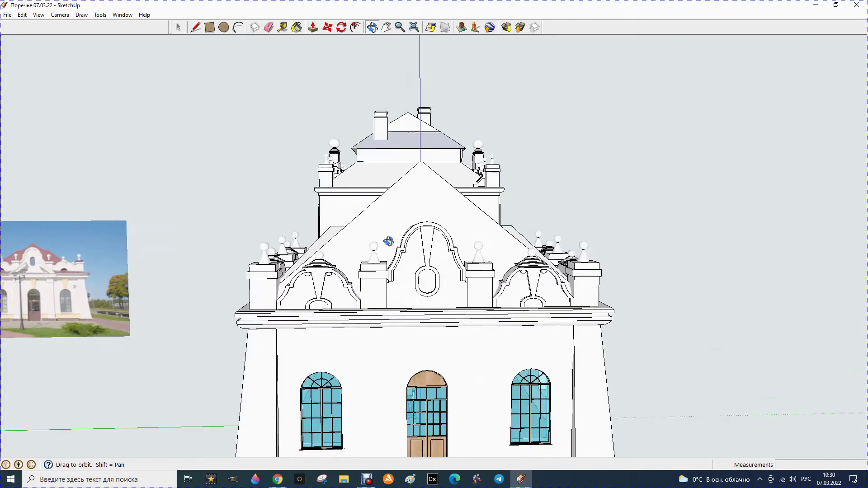
mouse_move(388, 241)
left_mouse_down()
mouse_move(361, 250)
mouse_move(573, 252)
mouse_move(644, 239)
left_mouse_up()
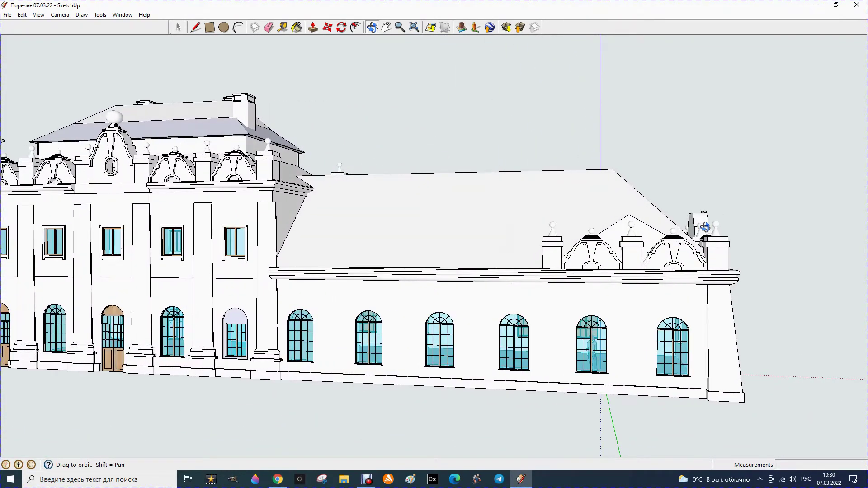
mouse_move(572, 227)
left_mouse_down()
mouse_move(518, 223)
mouse_move(521, 254)
mouse_move(455, 295)
left_mouse_up()
scroll(455, 295, "down", 3)
scroll(468, 306, "down", 3)
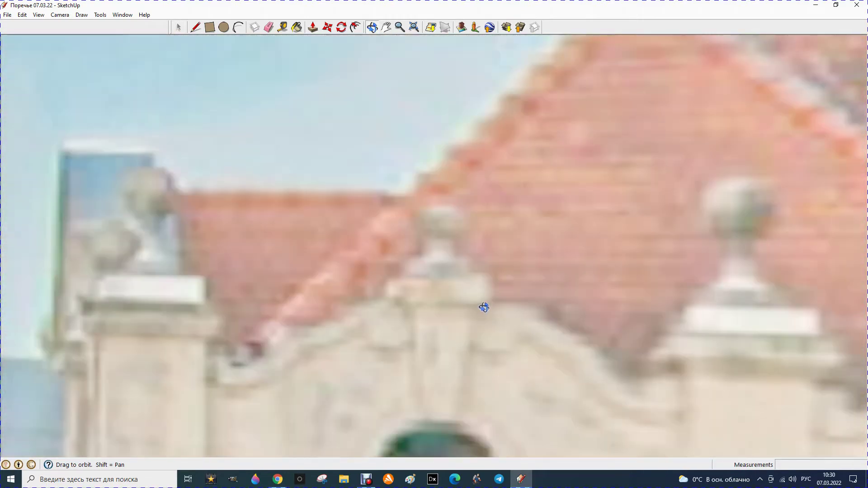
scroll(483, 310, "down", 3)
scroll(476, 314, "down", 2)
scroll(381, 295, "down", 3)
scroll(383, 297, "down", 3)
scroll(486, 319, "down", 2)
scroll(439, 331, "down", 1)
scroll(439, 331, "down", 2)
scroll(479, 318, "down", 3)
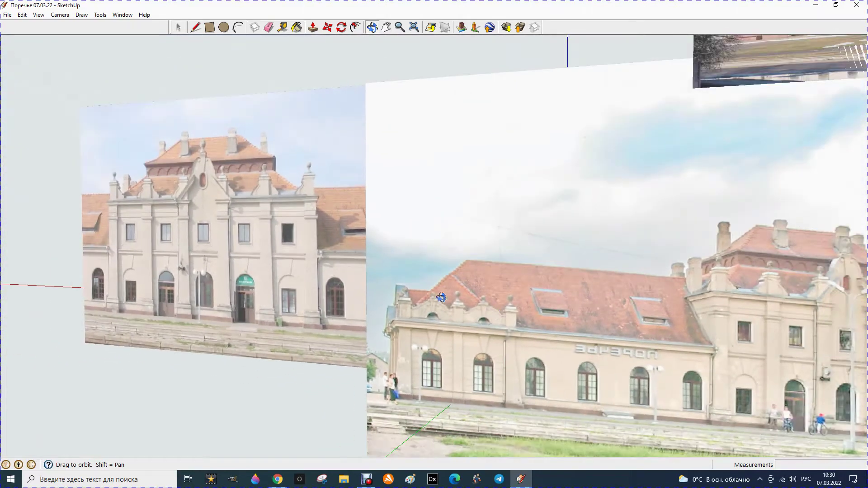
scroll(441, 297, "down", 3)
scroll(272, 285, "down", 2)
scroll(687, 323, "up", 2)
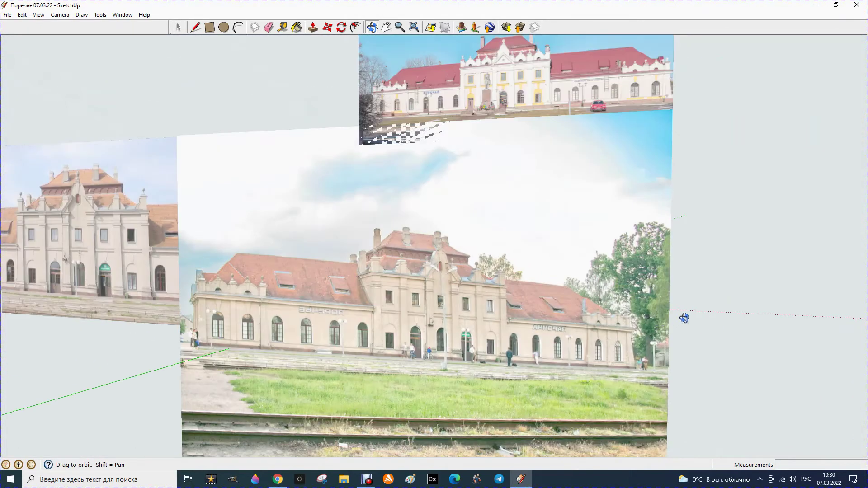
scroll(681, 41, "up", 2)
scroll(681, 40, "up", 2)
scroll(677, 50, "up", 2)
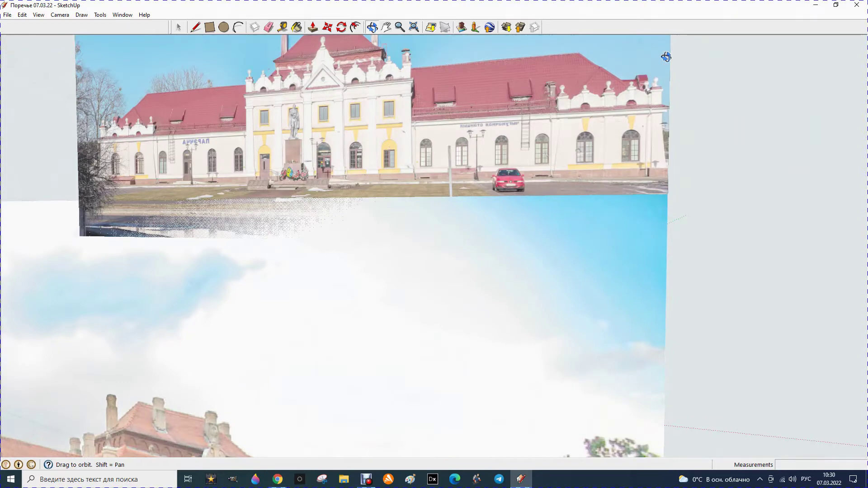
scroll(676, 52, "up", 2)
left_click_drag(591, 92, 615, 112)
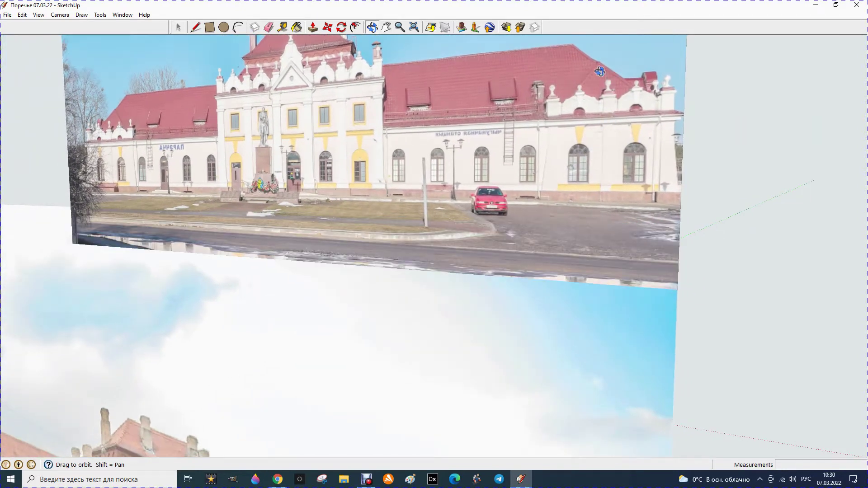
scroll(633, 122, "down", 2)
scroll(633, 131, "down", 1)
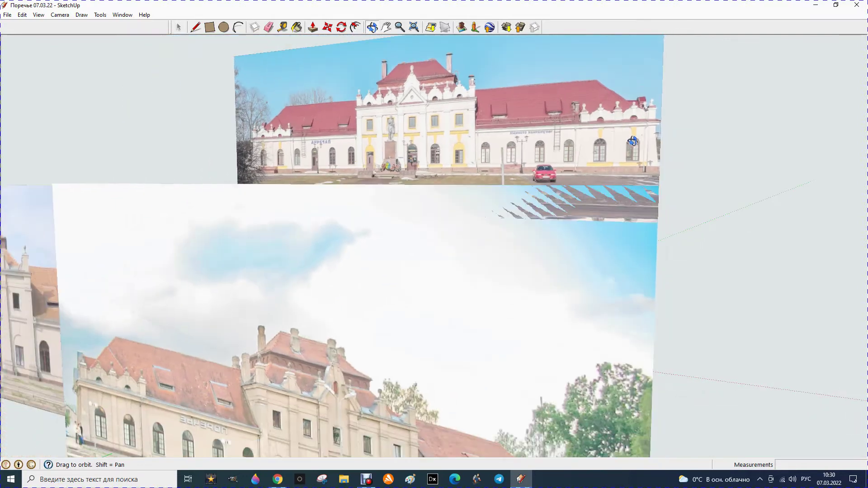
scroll(633, 145, "down", 1)
scroll(628, 156, "down", 1)
scroll(628, 156, "down", 1)
scroll(622, 159, "down", 1)
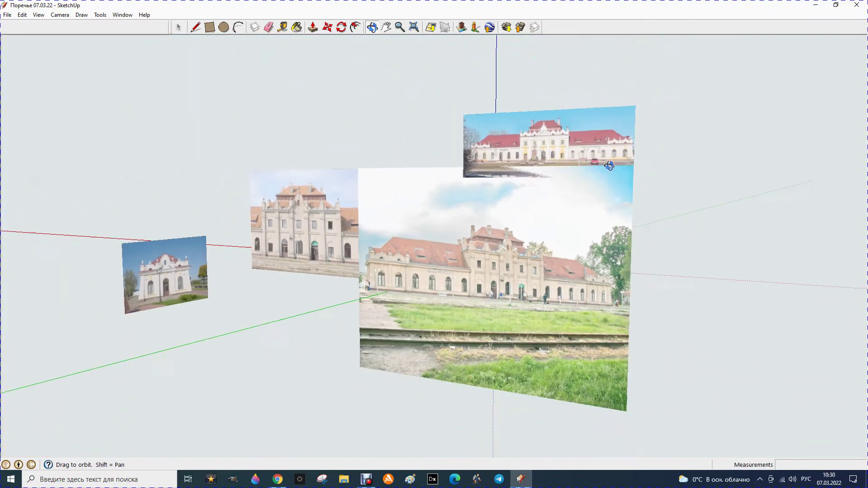
scroll(606, 165, "down", 1)
scroll(570, 194, "down", 1)
scroll(569, 196, "down", 1)
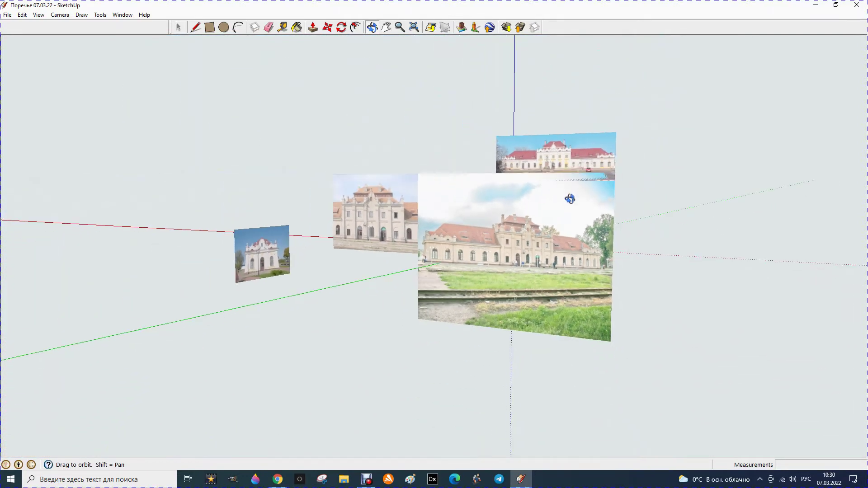
mouse_move(399, 176)
left_mouse_down()
mouse_move(446, 204)
mouse_move(502, 265)
left_mouse_up()
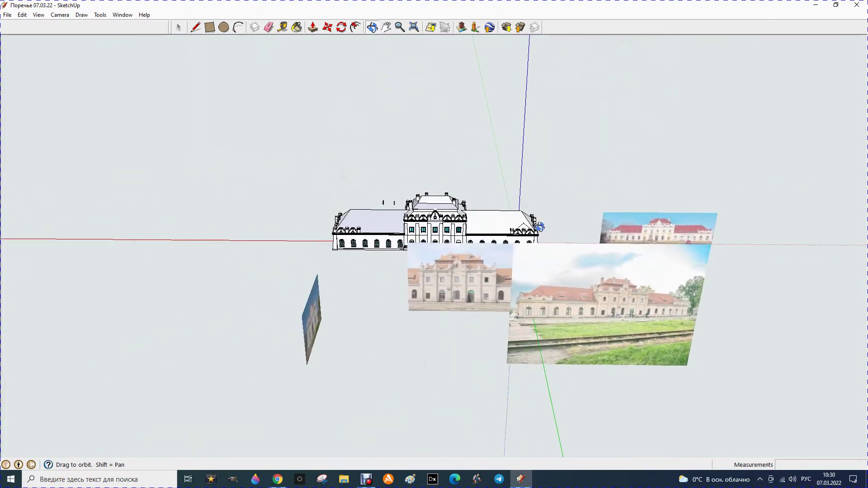
scroll(540, 228, "up", 2)
scroll(544, 245, "up", 1)
scroll(450, 298, "up", 1)
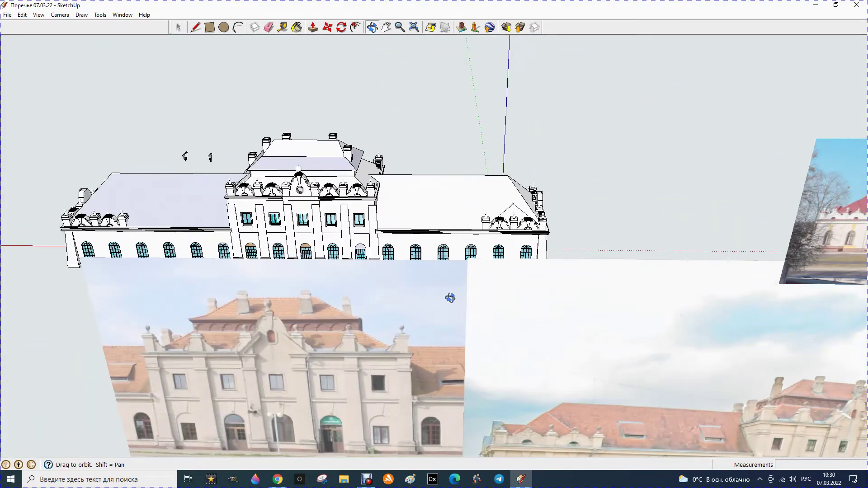
mouse_move(612, 208)
left_mouse_down()
mouse_move(236, 176)
mouse_move(180, 135)
left_mouse_up()
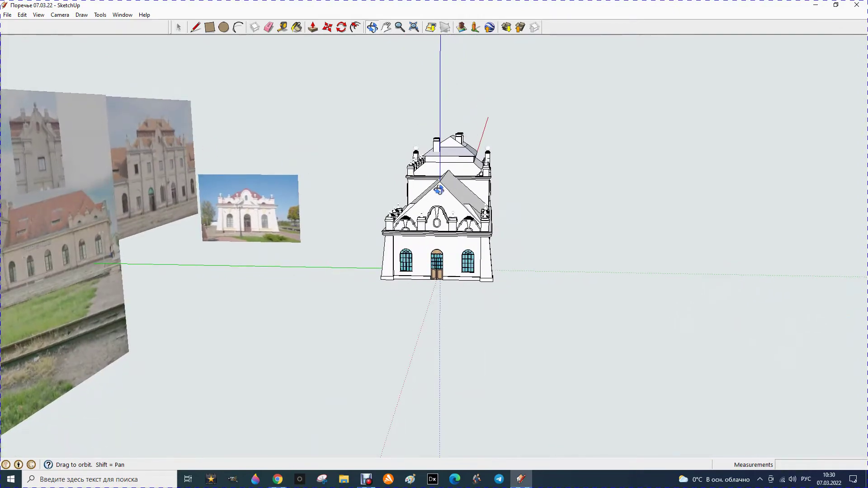
scroll(438, 191, "up", 1)
left_click_drag(417, 236, 578, 230)
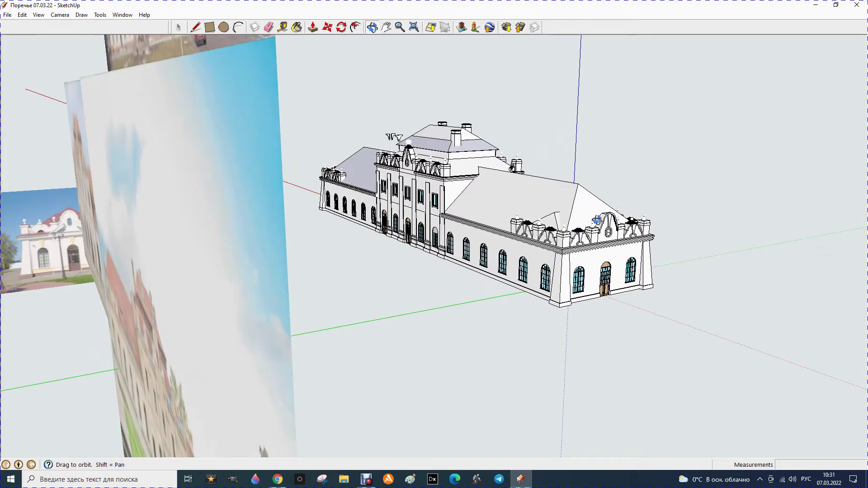
left_click_drag(518, 227, 738, 276)
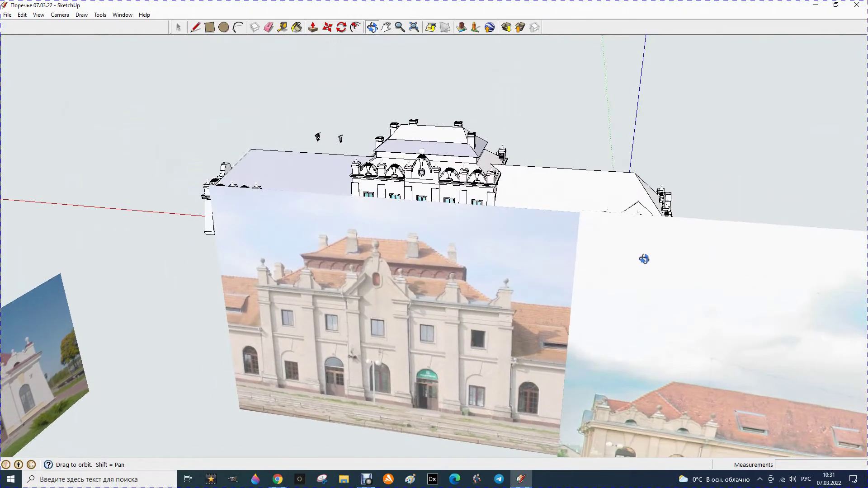
mouse_move(644, 258)
left_mouse_down()
mouse_move(459, 292)
mouse_move(359, 266)
mouse_move(377, 263)
left_mouse_up()
mouse_move(504, 247)
left_mouse_down()
mouse_move(503, 207)
mouse_move(571, 156)
left_mouse_up()
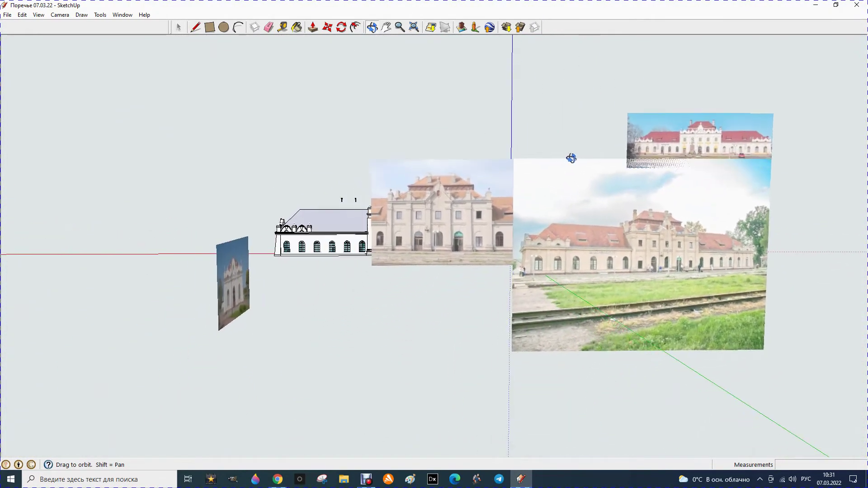
scroll(288, 226, "down", 2)
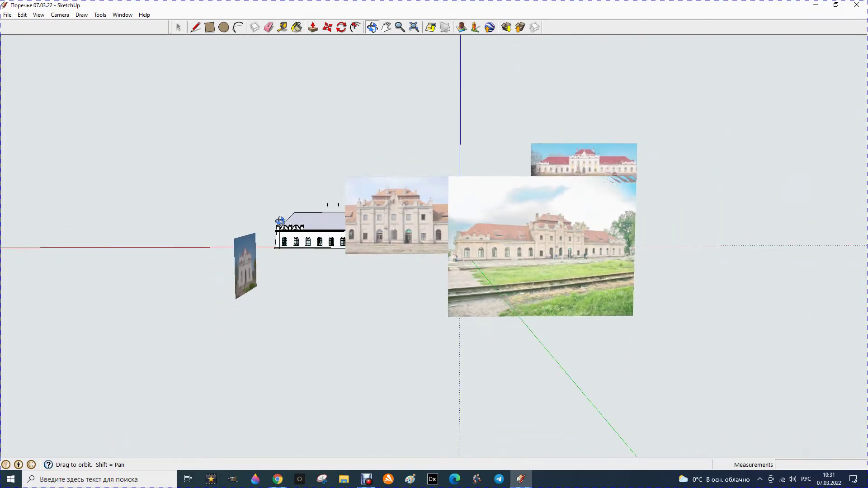
scroll(489, 237, "up", 2)
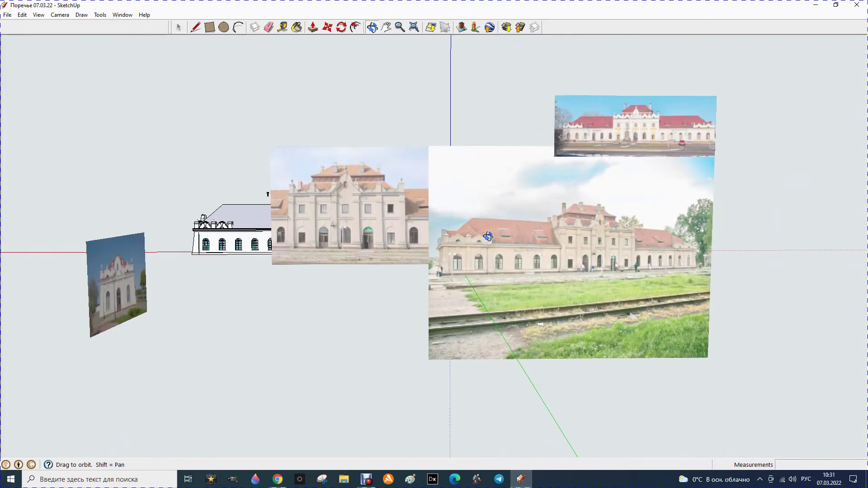
scroll(467, 250, "up", 2)
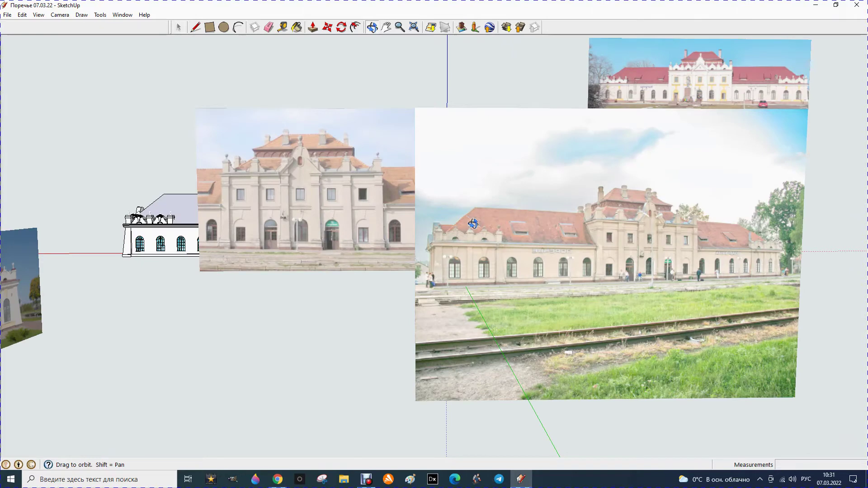
middle_click_drag(469, 235, 452, 245, "shift")
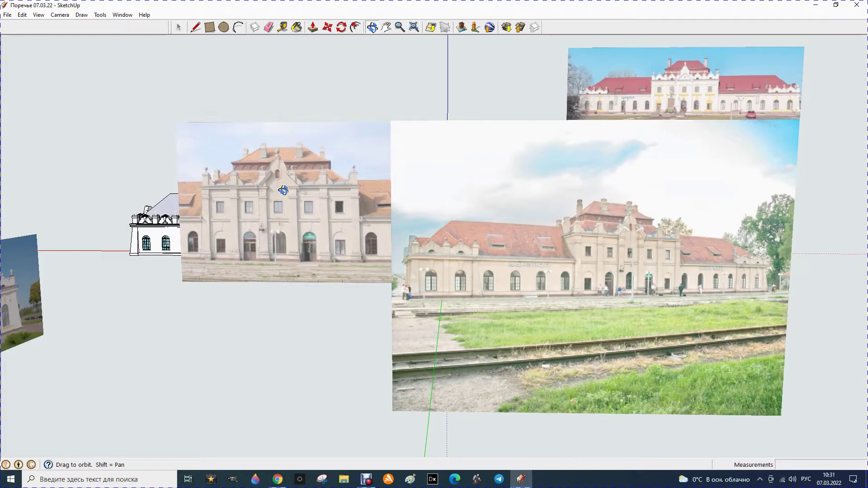
left_click_drag(283, 190, 88, 295)
mouse_move(440, 291)
left_mouse_down()
mouse_move(350, 281)
mouse_move(230, 48)
left_mouse_up()
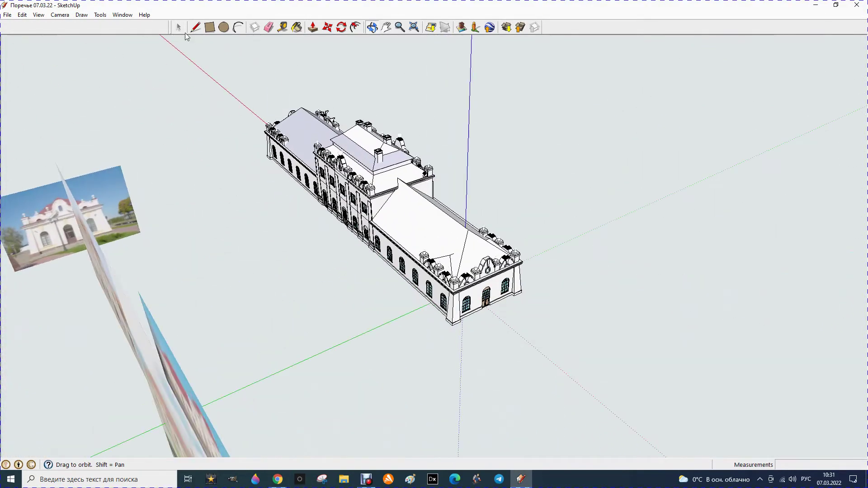
Step: Copy the roof-end group off to the lower right of the building
left_click(178, 28)
left_click(448, 259)
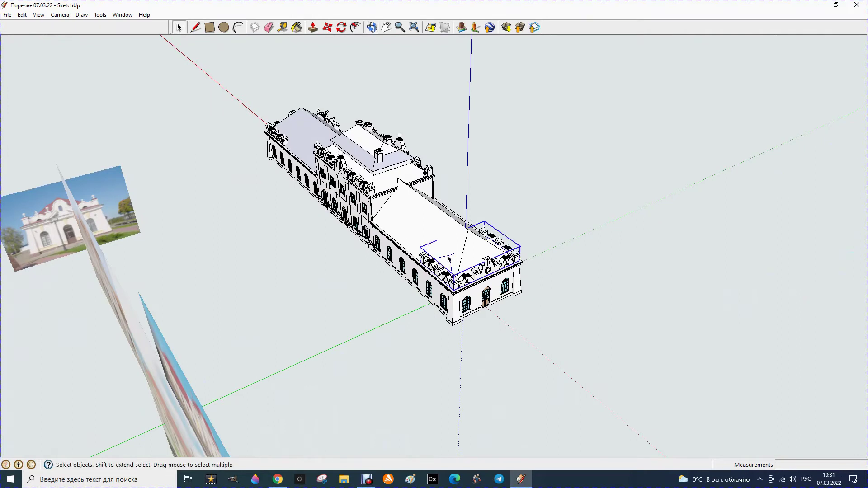
left_click(327, 27)
left_click(439, 262)
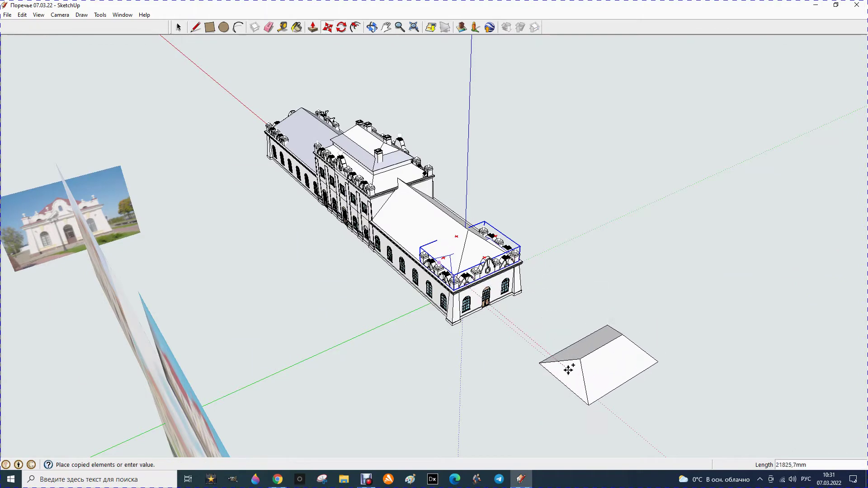
left_click(571, 388)
Step: Open the roof block group and erase its old ridge, peak and diagonal edges
scroll(410, 256, "down", 2)
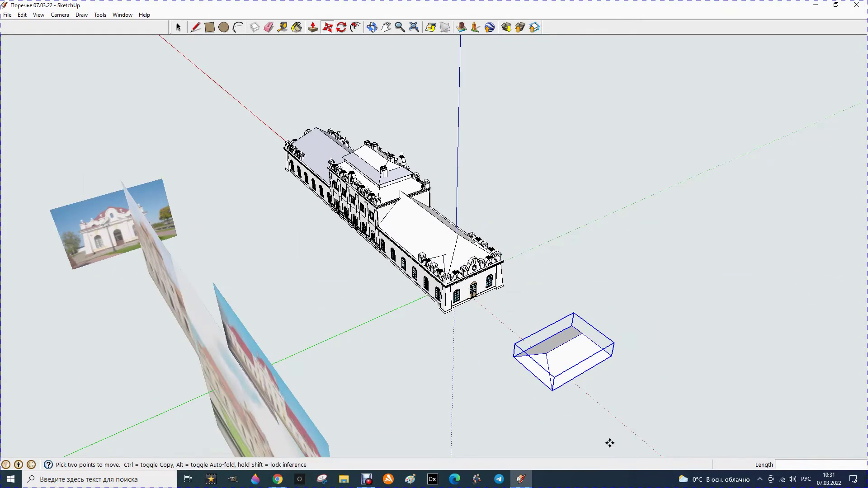
left_click(373, 27)
mouse_move(482, 351)
left_mouse_down()
mouse_move(597, 351)
mouse_move(684, 322)
mouse_move(649, 320)
mouse_move(274, 67)
left_mouse_up()
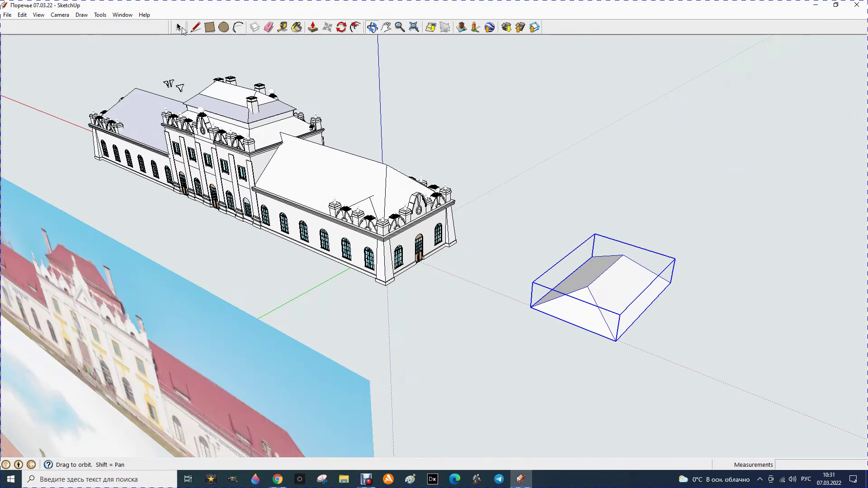
left_click(180, 28)
double_click(582, 289)
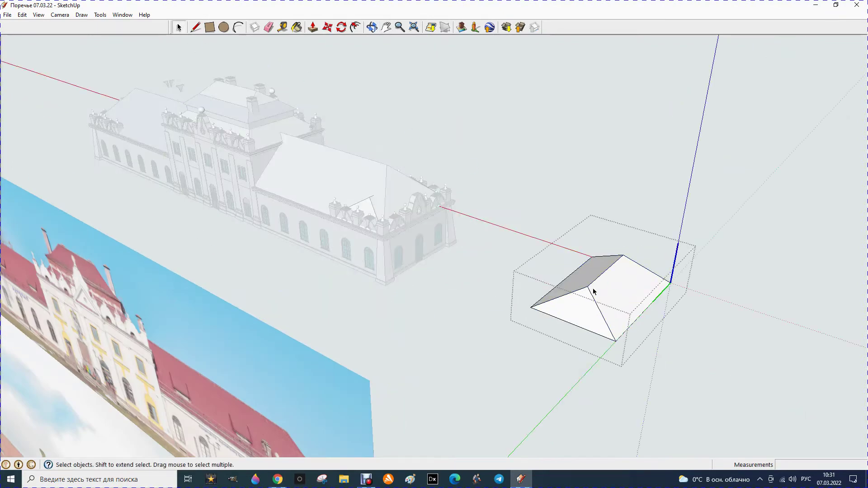
left_click(269, 28)
left_click(587, 287)
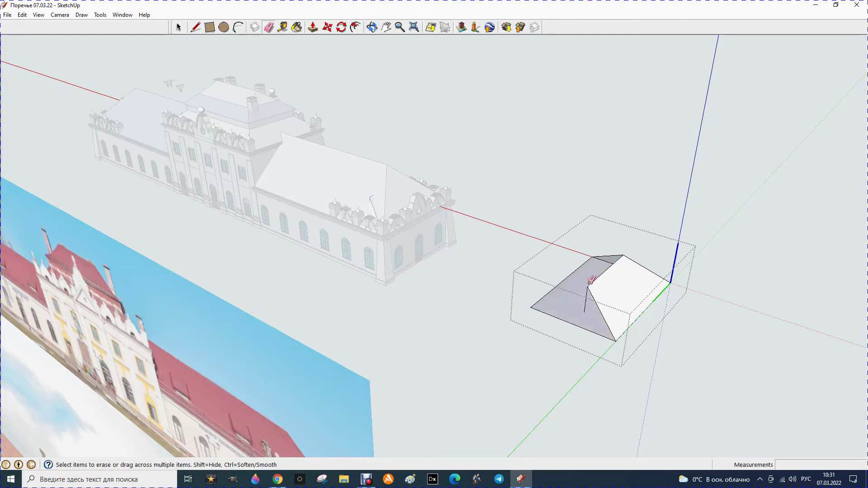
left_click(600, 278)
left_click(611, 256)
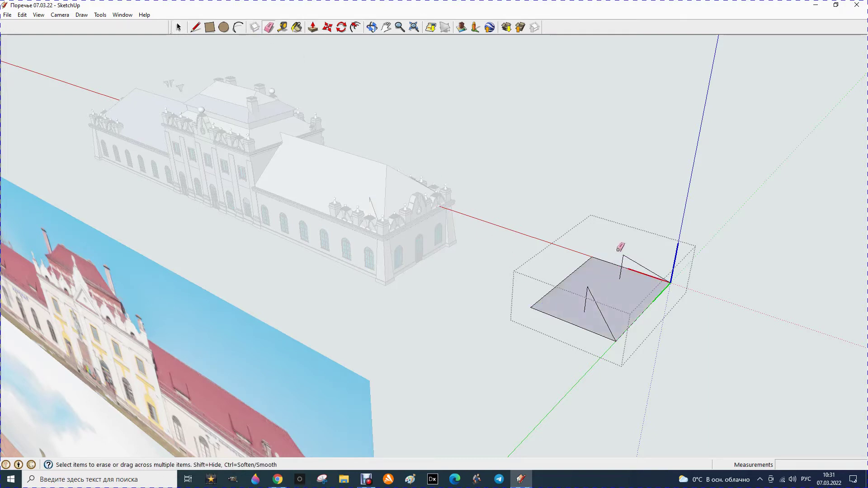
left_click(636, 263)
left_click(602, 317)
Step: Draw two vertical posts and the ridge line joining their tops
left_click(195, 27)
left_click(588, 286)
type("750")
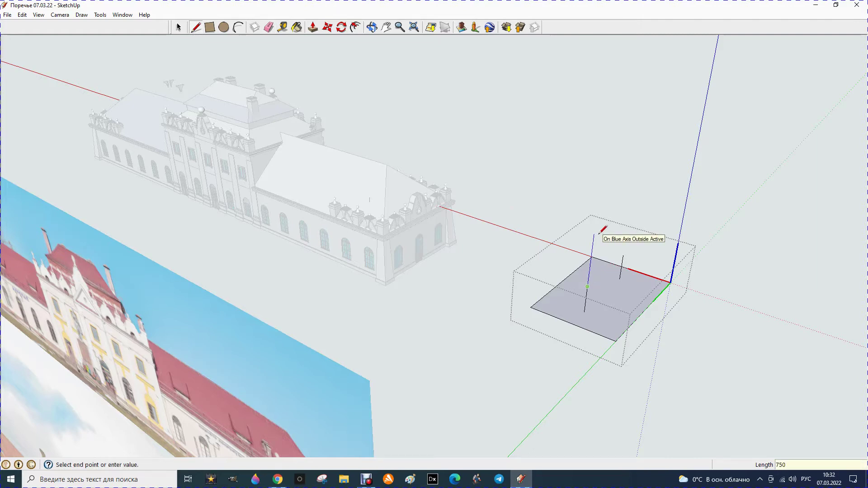
key("Return")
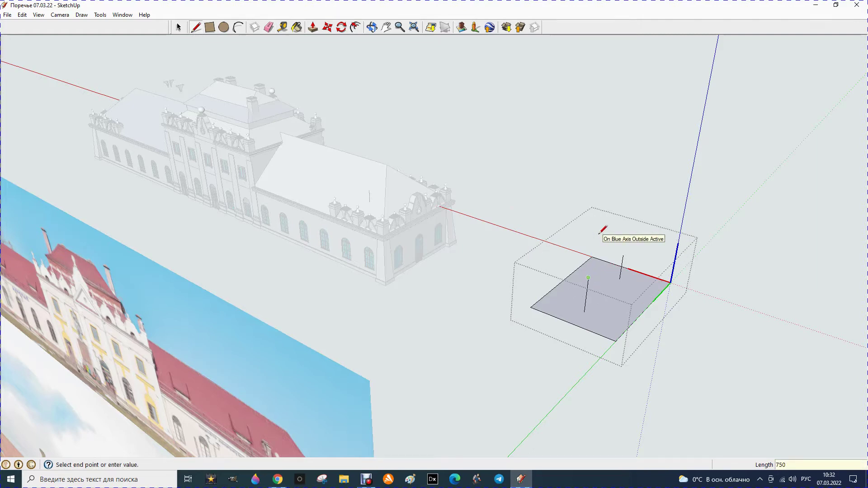
key("Escape")
left_click(623, 255)
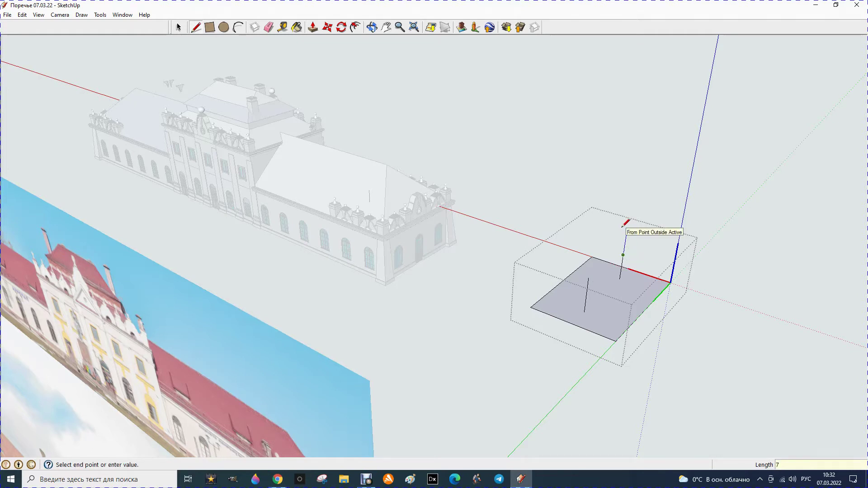
left_click(588, 278)
key("Escape")
left_click(591, 257)
left_click(624, 247)
key("Escape")
Step: Connect both ridge ends to the base corners and exit the roof group
left_click(589, 278)
left_click(531, 308)
left_click(588, 277)
left_click(615, 341)
left_click(625, 247)
left_click(671, 282)
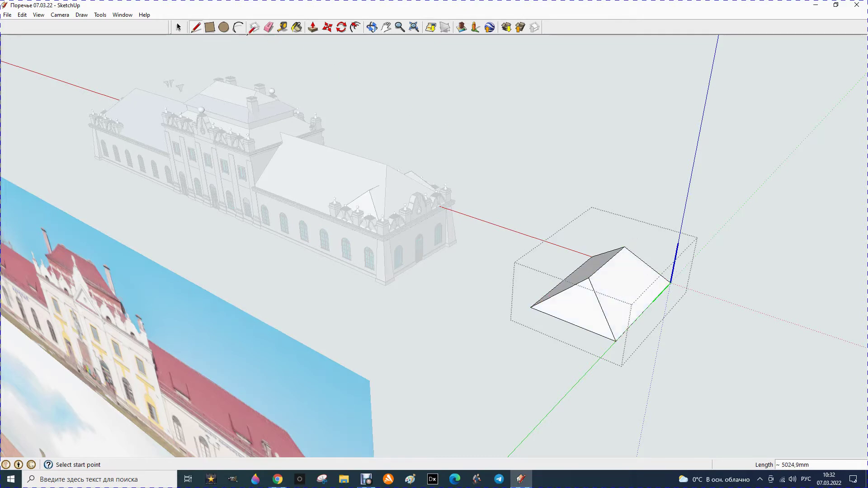
left_click(184, 26)
left_click(525, 118)
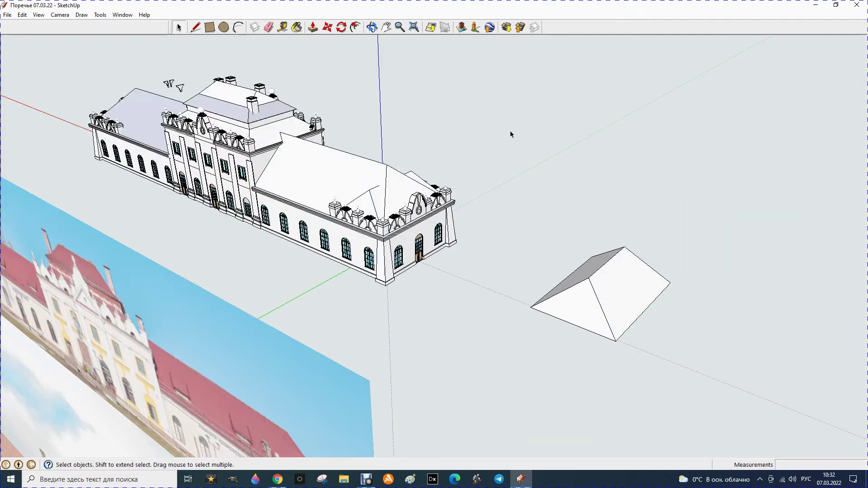
left_click(374, 28)
mouse_move(352, 263)
left_mouse_down()
mouse_move(506, 244)
mouse_move(180, 217)
mouse_move(148, 193)
left_mouse_up()
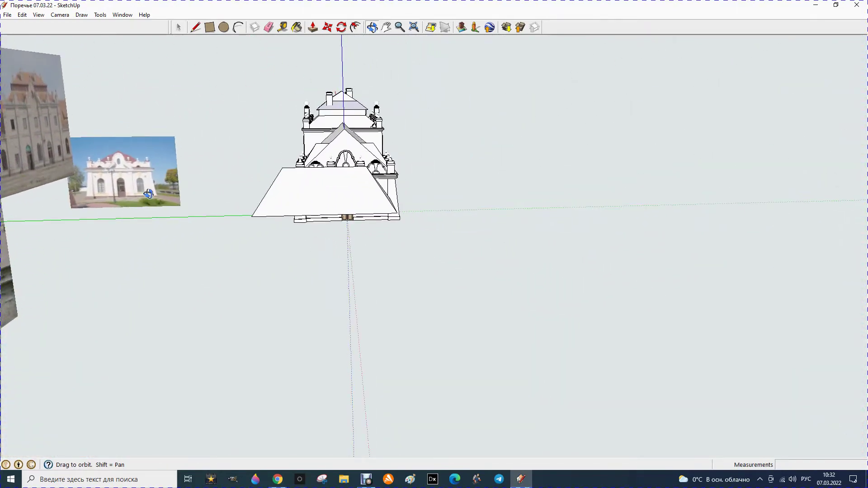
mouse_move(149, 193)
left_mouse_down()
mouse_move(149, 147)
mouse_move(159, 209)
mouse_move(147, 203)
left_mouse_up()
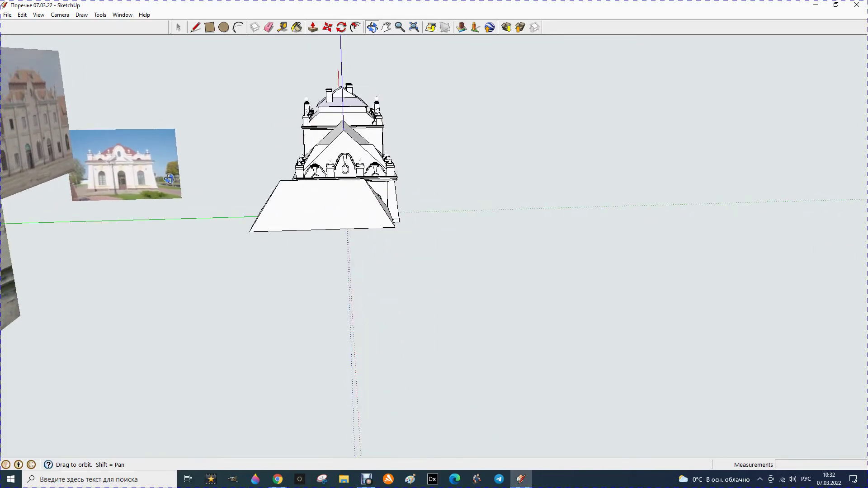
scroll(258, 157, "up", 2)
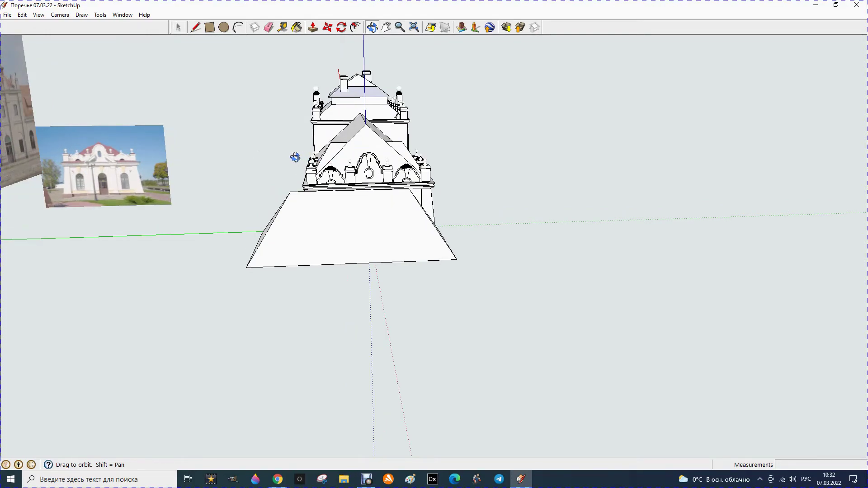
left_click_drag(299, 157, 515, 190)
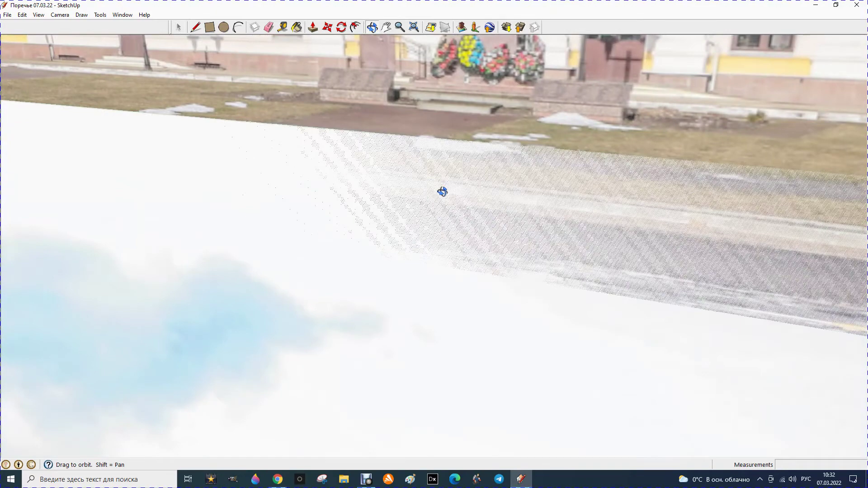
scroll(438, 222, "down", 2)
scroll(438, 223, "down", 3)
scroll(437, 223, "down", 3)
scroll(433, 221, "down", 2)
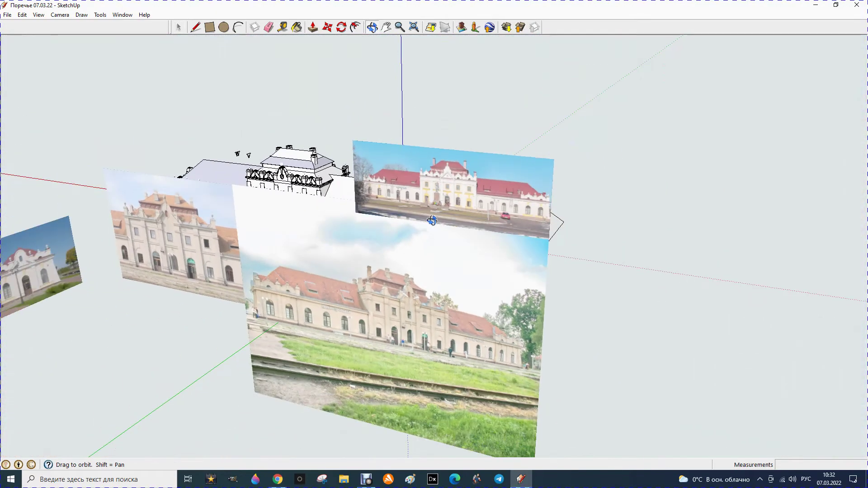
scroll(432, 220, "down", 2)
left_click_drag(284, 287, 471, 307)
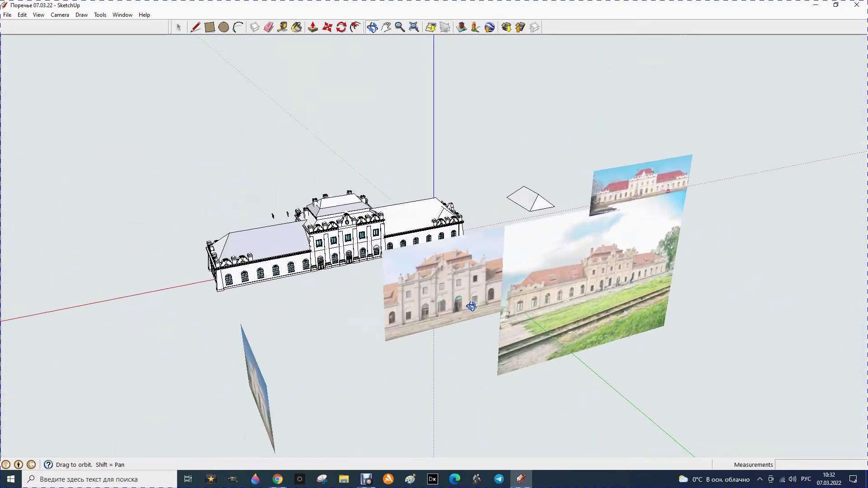
scroll(464, 283, "up", 2)
scroll(463, 244, "up", 2)
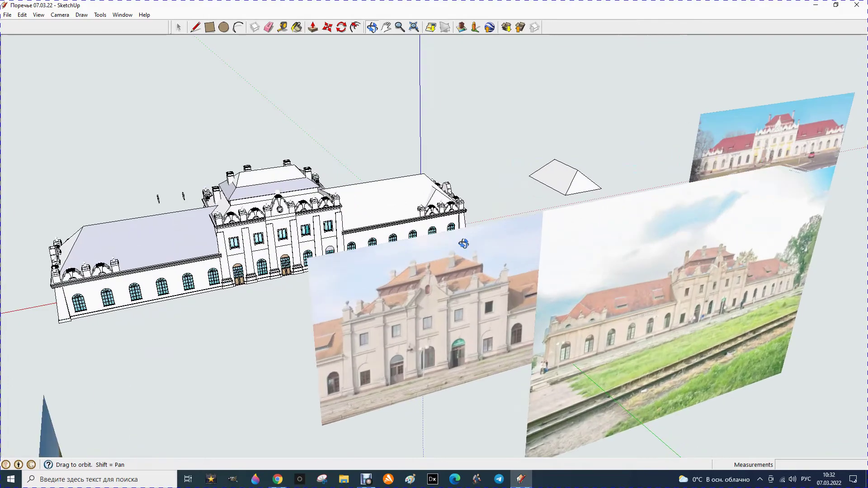
scroll(463, 244, "up", 2)
scroll(461, 242, "up", 2)
scroll(461, 239, "up", 1)
scroll(401, 248, "up", 2)
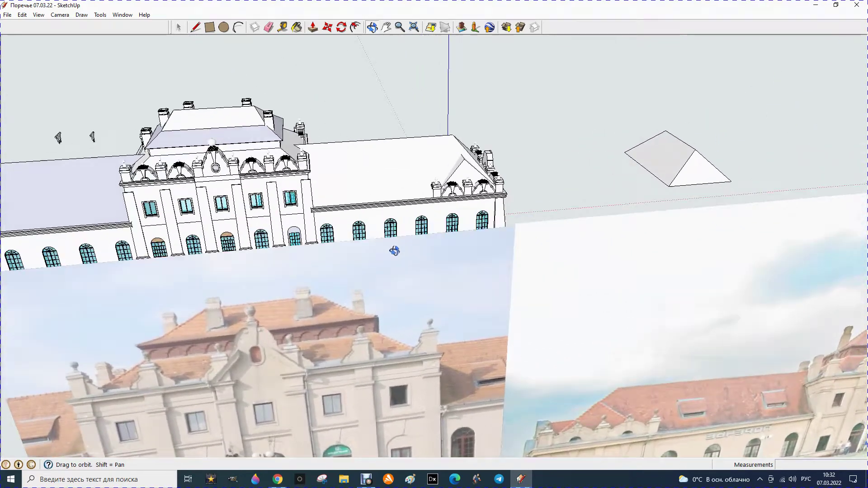
left_click_drag(401, 248, 302, 295)
scroll(578, 163, "up", 2)
scroll(573, 167, "up", 1)
scroll(568, 172, "up", 1)
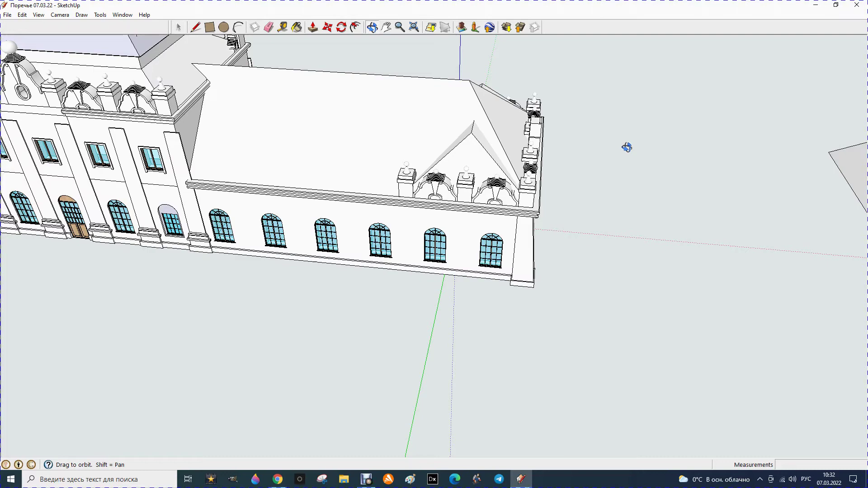
mouse_move(627, 145)
left_mouse_down()
mouse_move(461, 320)
mouse_move(497, 248)
left_mouse_up()
scroll(497, 248, "down", 1)
scroll(479, 226, "down", 2)
scroll(466, 199, "down", 1)
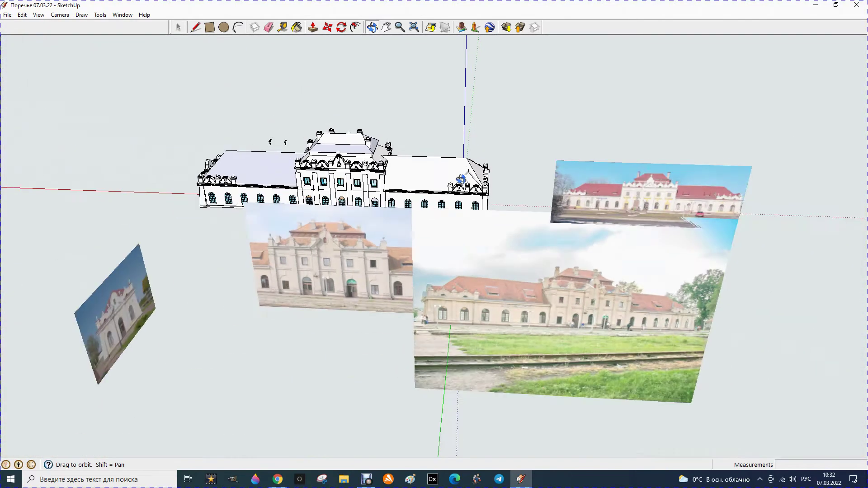
scroll(456, 185, "down", 1)
mouse_move(648, 264)
left_mouse_down()
mouse_move(602, 258)
mouse_move(588, 208)
left_mouse_up()
scroll(588, 208, "up", 1)
scroll(588, 210, "up", 2)
scroll(590, 213, "up", 2)
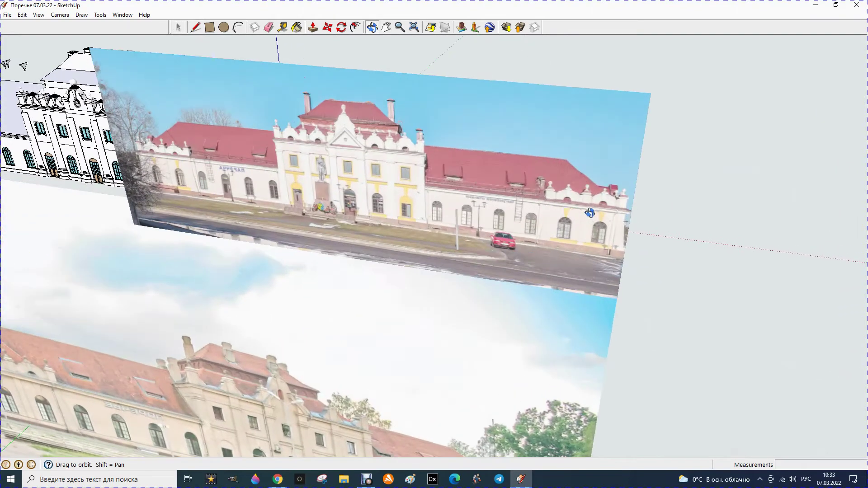
left_click_drag(542, 259, 543, 257)
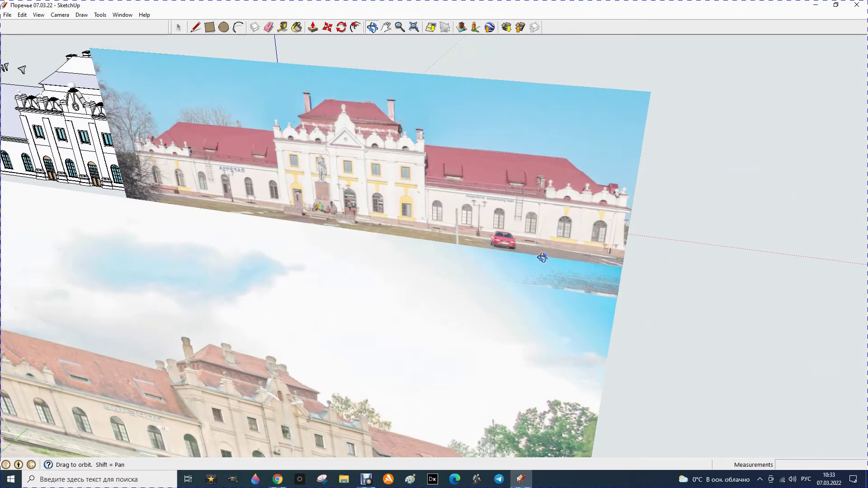
scroll(606, 248, "down", 2)
scroll(606, 249, "down", 2)
scroll(591, 246, "down", 2)
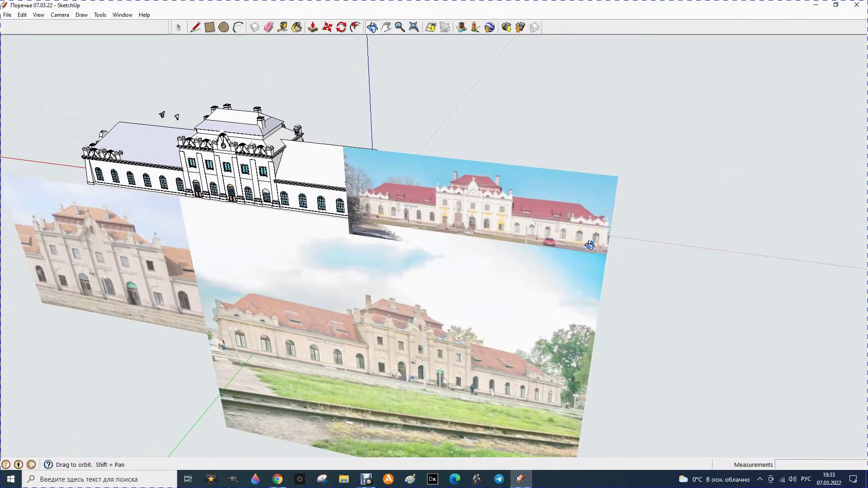
mouse_move(308, 220)
left_mouse_down()
mouse_move(413, 194)
mouse_move(516, 201)
mouse_move(243, 276)
left_mouse_up()
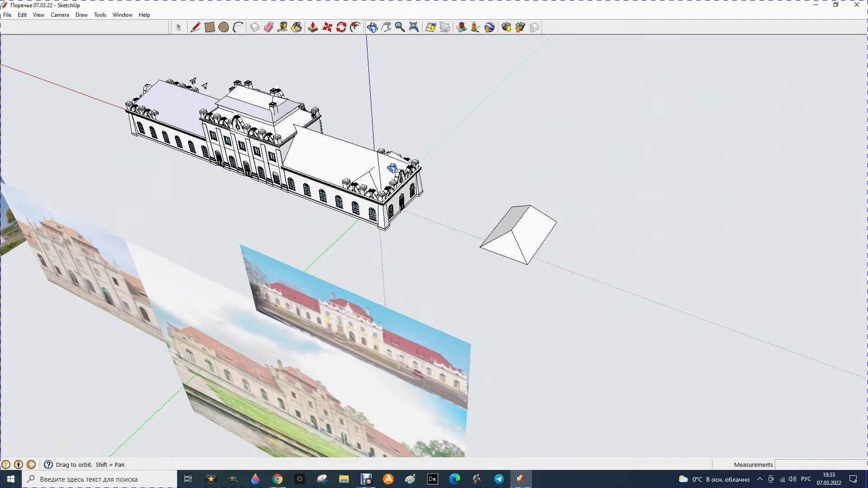
scroll(413, 173, "up", 2)
scroll(419, 188, "up", 2)
scroll(469, 213, "up", 1)
scroll(353, 252, "up", 2)
scroll(297, 258, "down", 2)
scroll(303, 259, "down", 1)
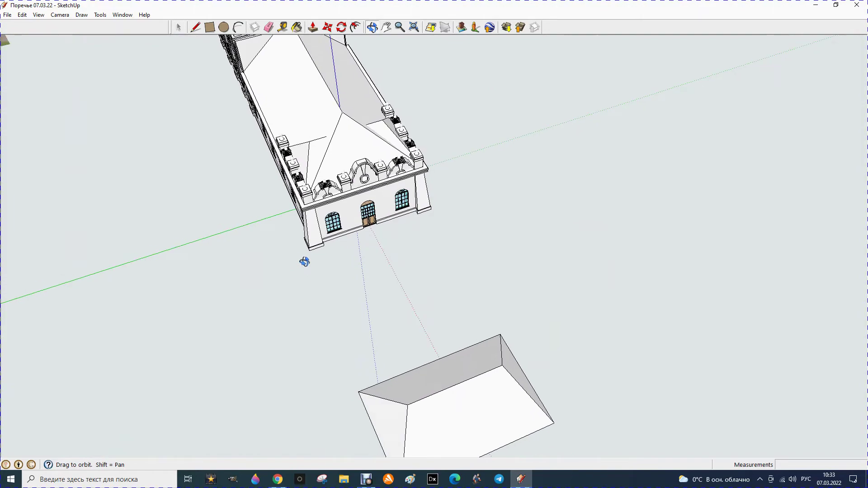
scroll(523, 238, "down", 2)
scroll(524, 239, "down", 1)
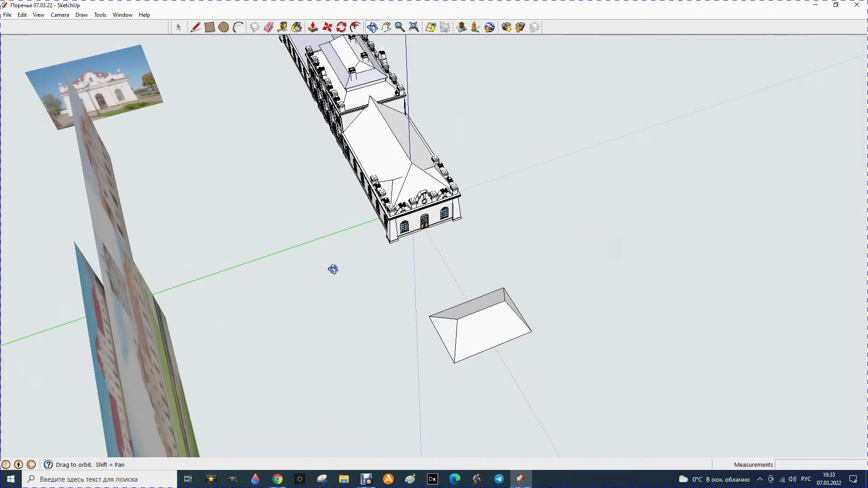
scroll(370, 273, "down", 2)
scroll(336, 288, "up", 2)
scroll(336, 288, "down", 1)
scroll(283, 254, "down", 2)
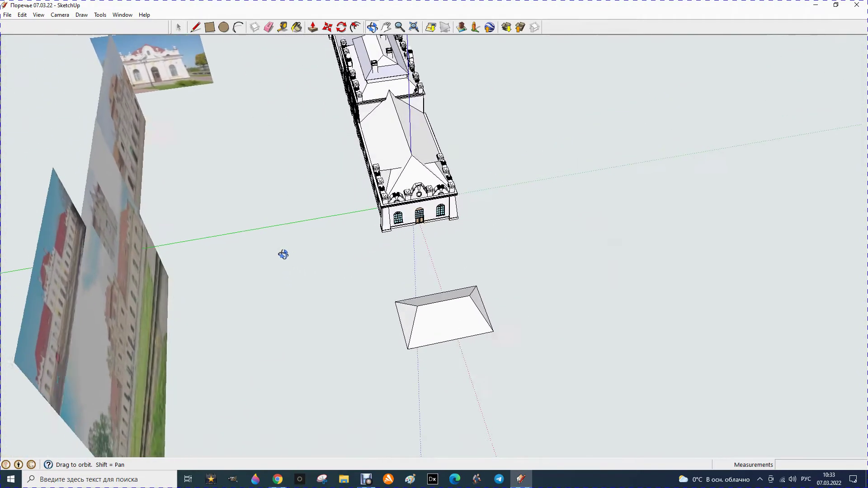
scroll(401, 258, "up", 3)
scroll(401, 258, "up", 1)
scroll(440, 230, "up", 1)
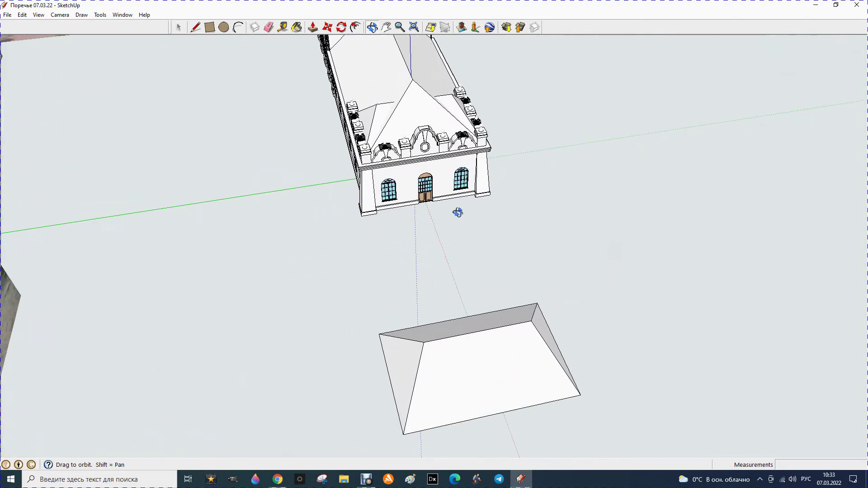
scroll(457, 211, "up", 2)
scroll(456, 214, "up", 1)
mouse_move(450, 217)
left_mouse_down()
mouse_move(412, 227)
mouse_move(534, 206)
left_mouse_up()
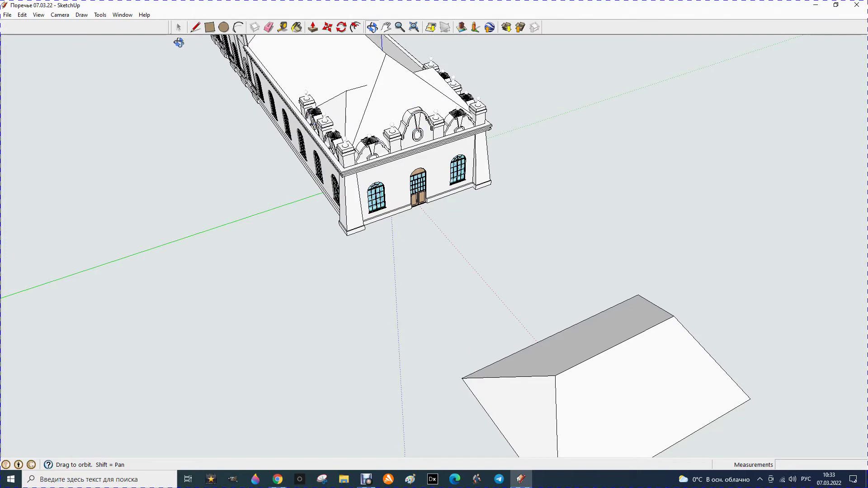
left_click(183, 28)
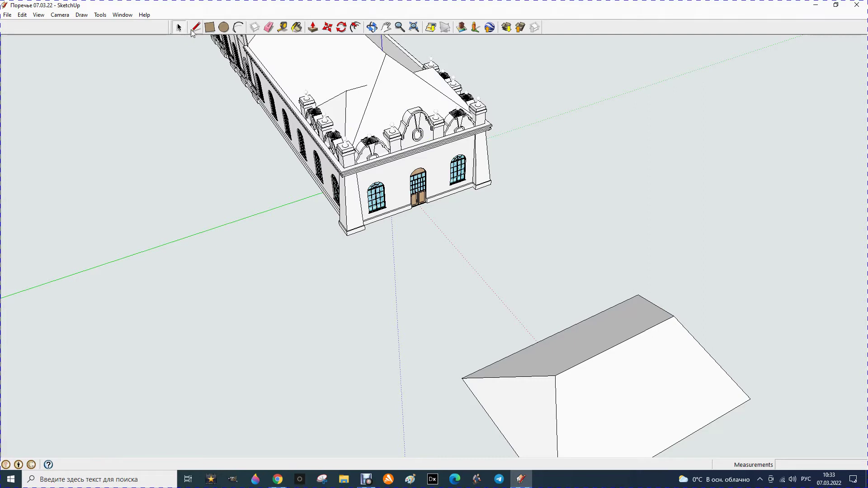
Step: Measure the cornice length on the end facade with the Tape Measure
left_click(282, 28)
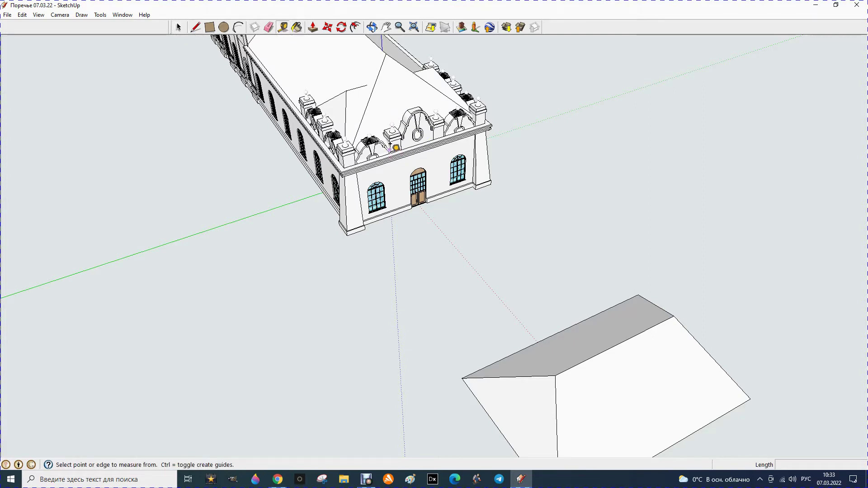
scroll(389, 146, "up", 2)
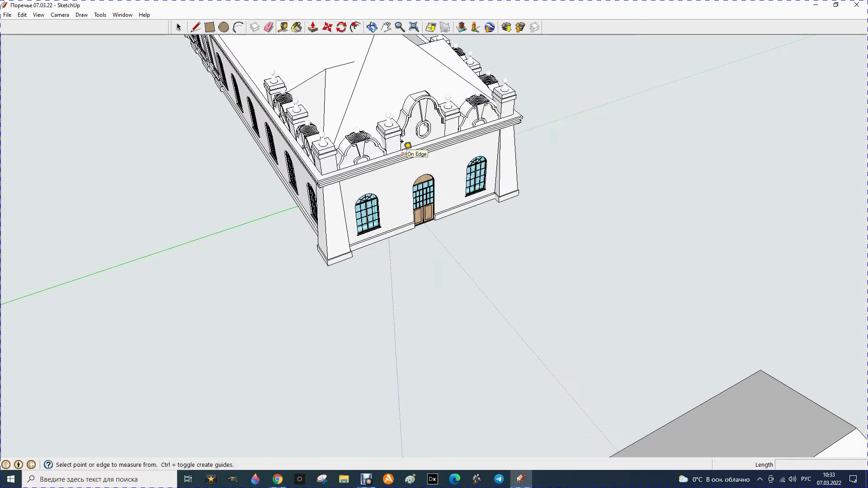
scroll(390, 144, "up", 1)
left_click(386, 146)
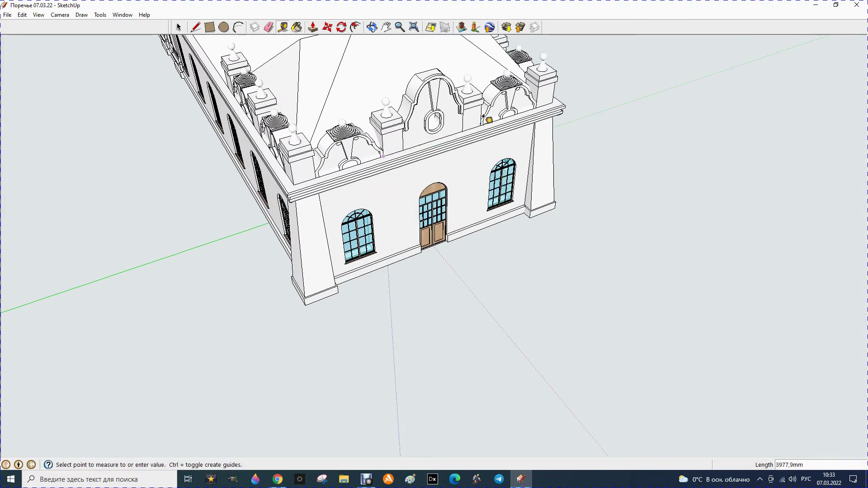
left_click(485, 120)
scroll(479, 118, "down", 2)
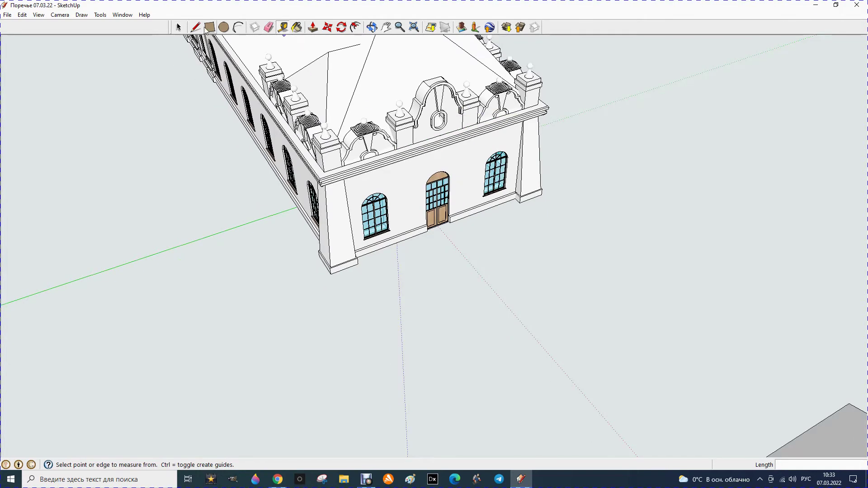
Step: Draw ground edges of 3850, 4000 and 3850 mm in front of the facade
left_click(195, 27)
left_click(500, 343)
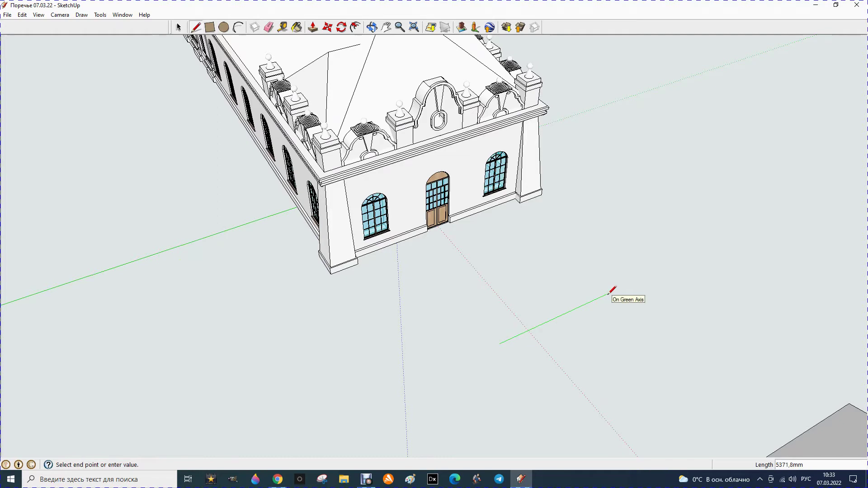
type("4000")
key("Return")
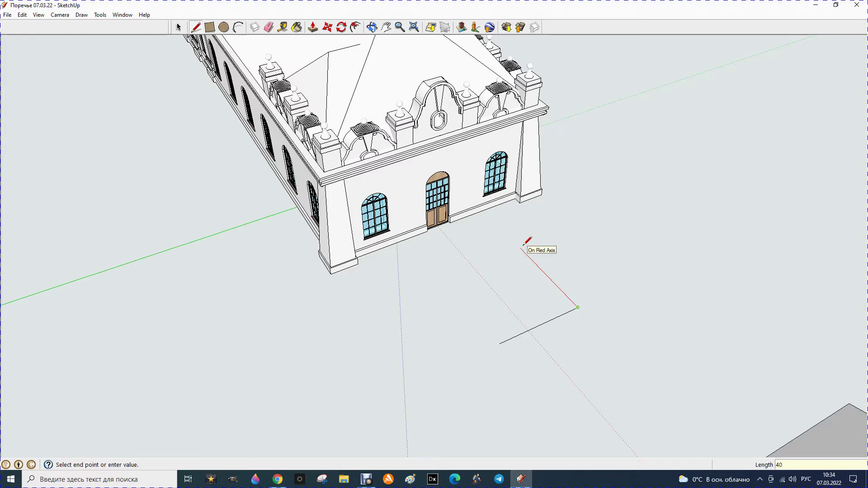
key("Return")
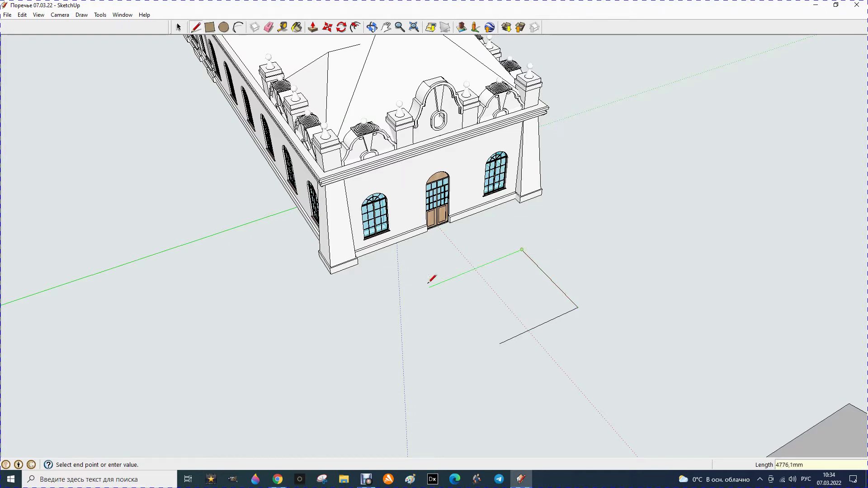
key("Return")
Step: Close the rectangle into a face and add guides at 2000 and 1925 mm
left_click(500, 343)
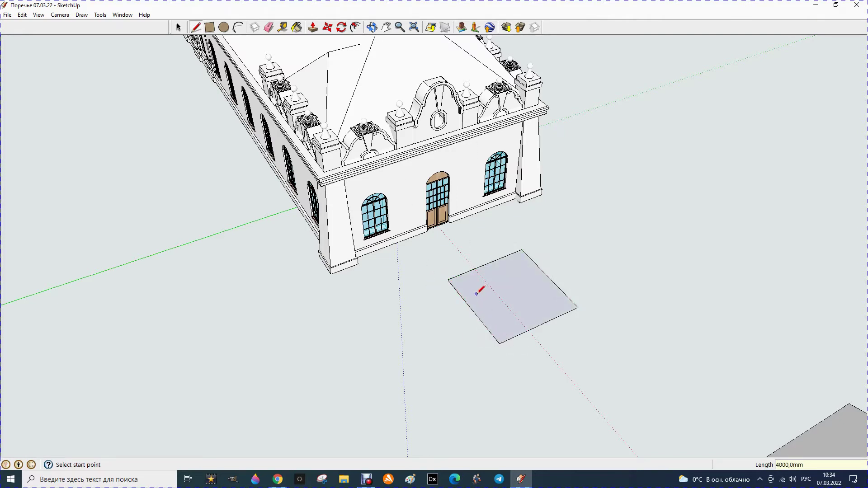
left_click(283, 27)
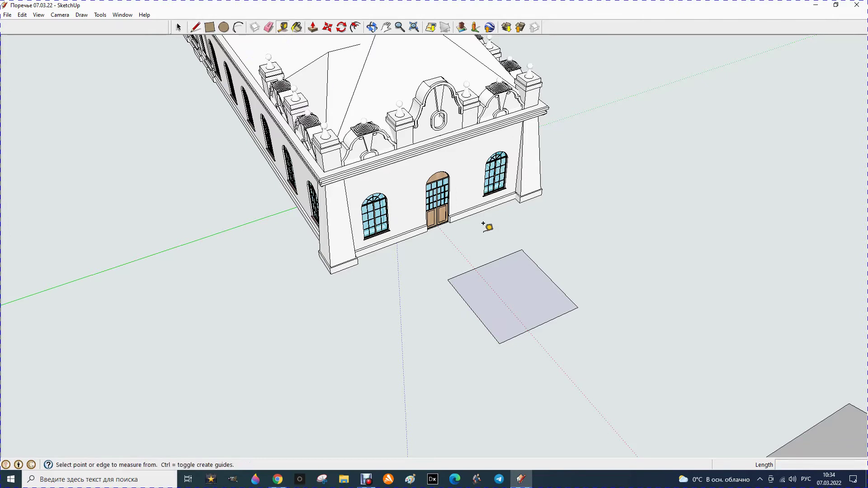
left_click(539, 325)
type("2000")
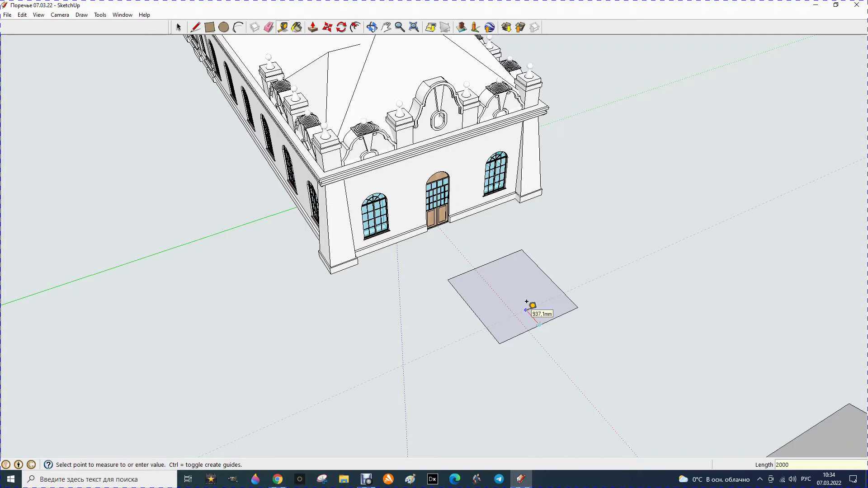
key("Return")
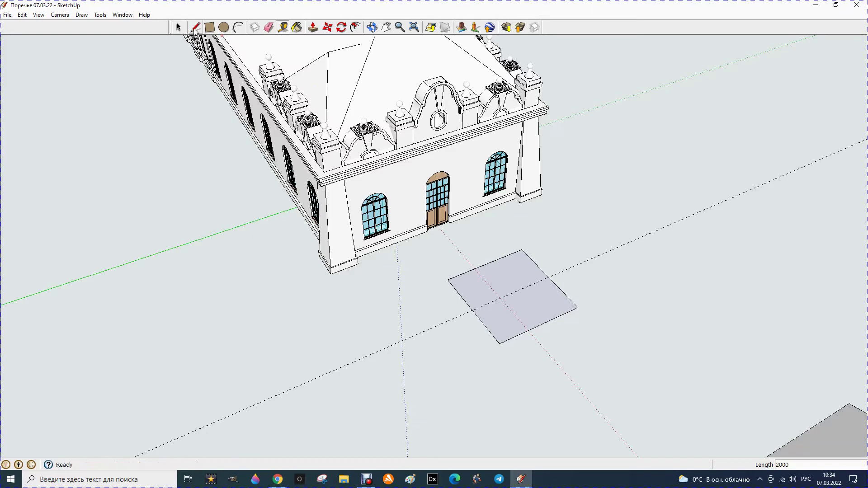
left_click(195, 27)
left_click(283, 27)
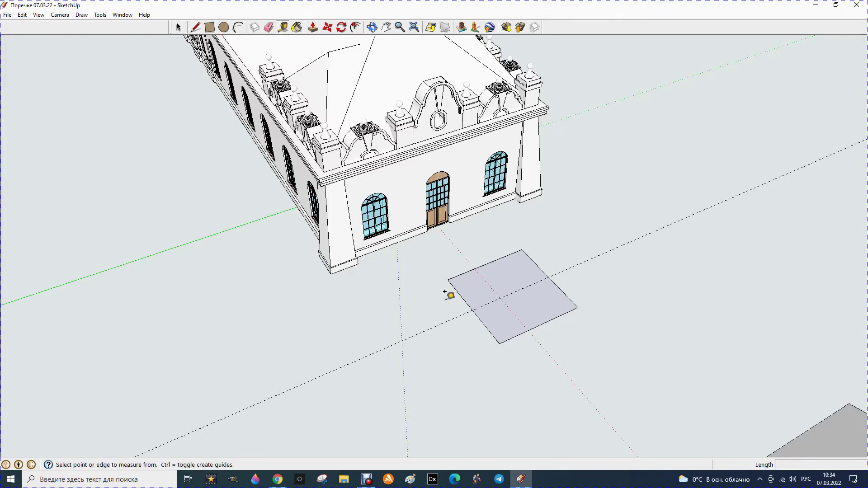
left_click(493, 336)
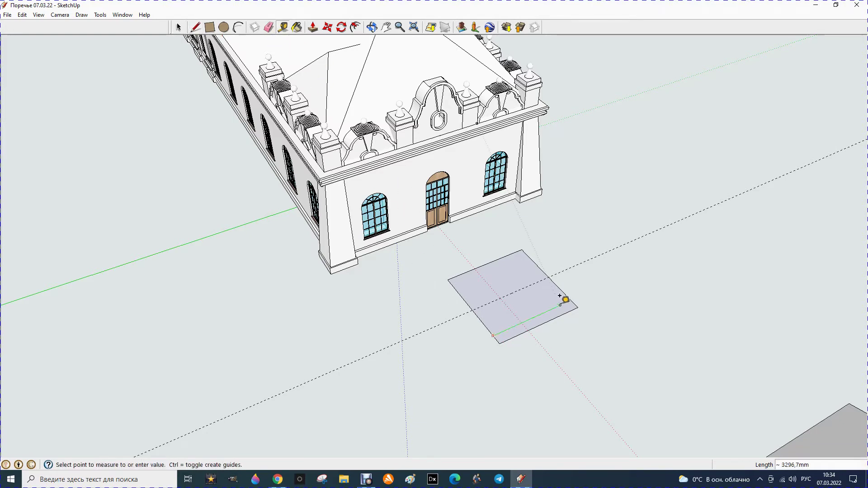
left_click(536, 320)
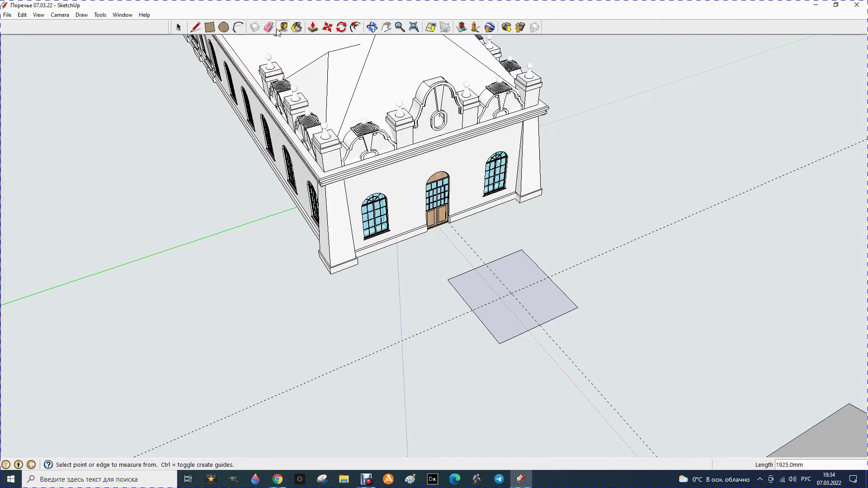
Step: Draw a 3000 mm vertical edge up from the face's back edge
left_click(220, 28)
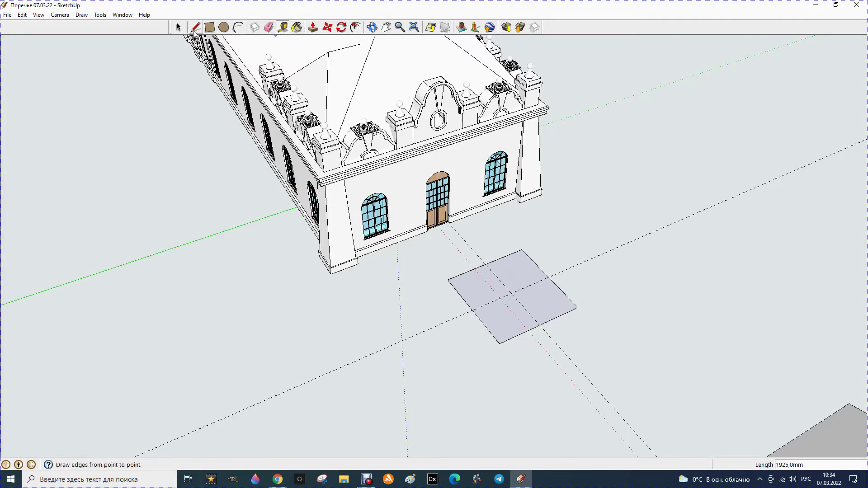
key("l")
left_click(511, 292)
type("3000")
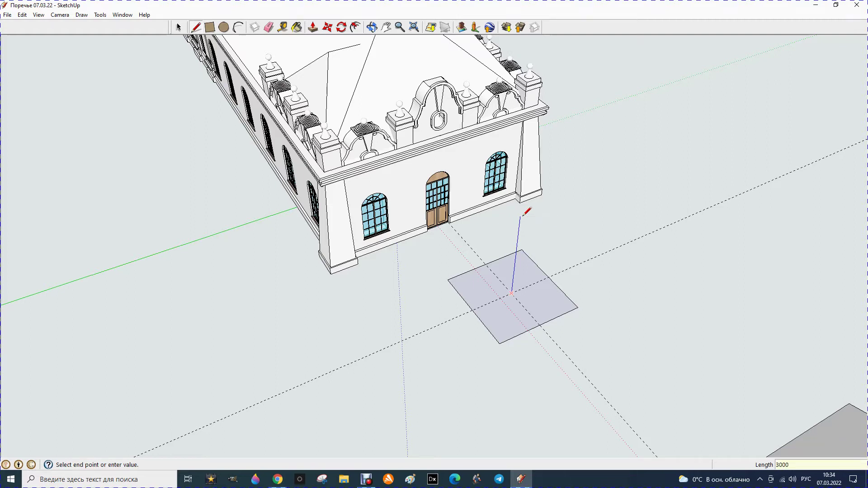
key("Escape")
left_click(522, 249)
key("Escape")
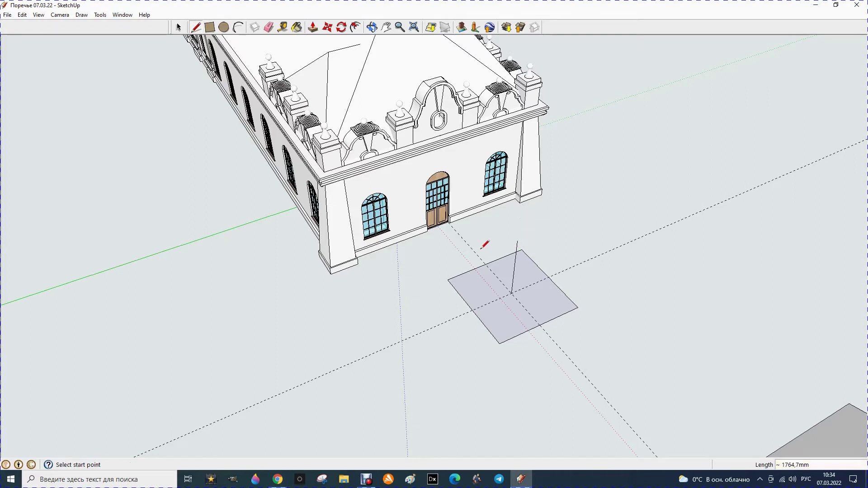
left_click(486, 263)
type("3000")
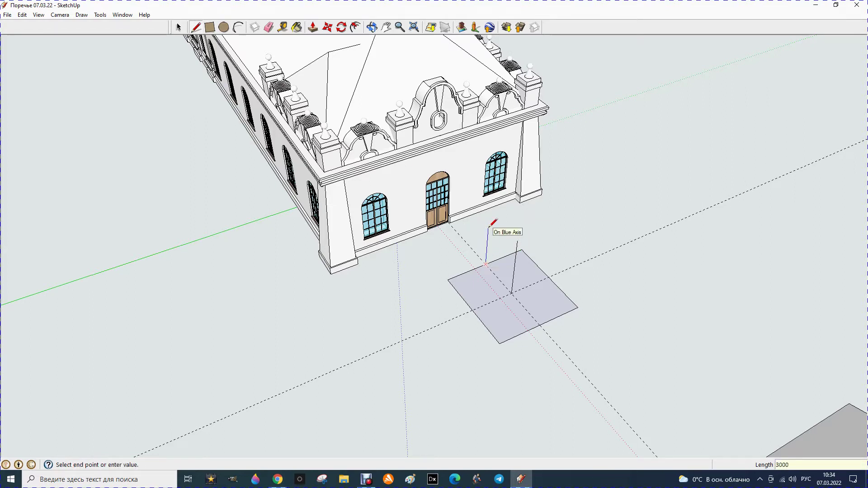
key("Return")
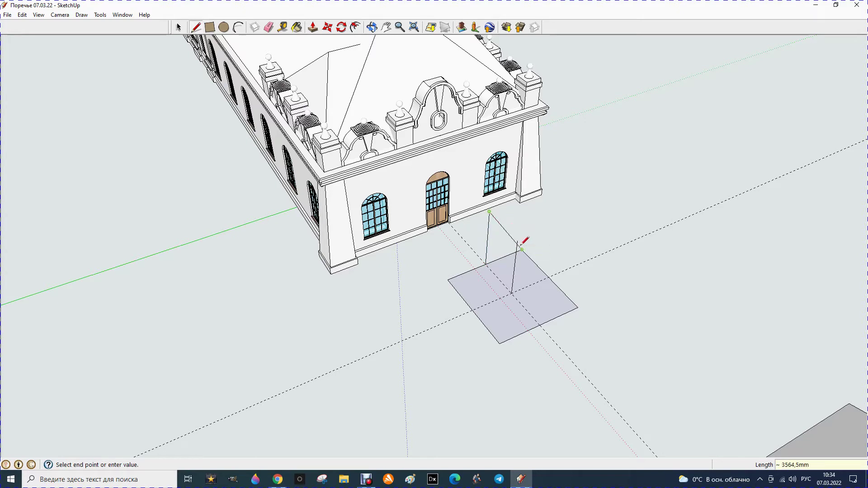
Step: Join the vertical tops into a ridge and draw slopes down to the corners
left_click(517, 239)
left_click(489, 211)
left_click(448, 280)
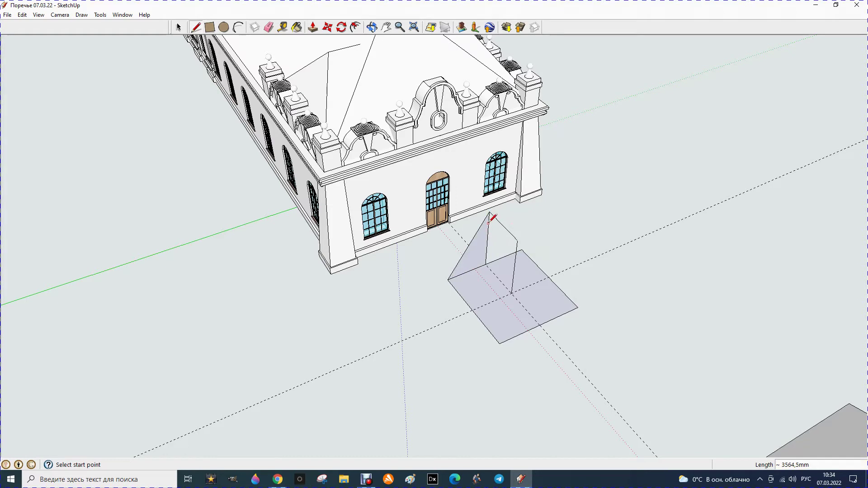
left_click(489, 211)
left_click(517, 241)
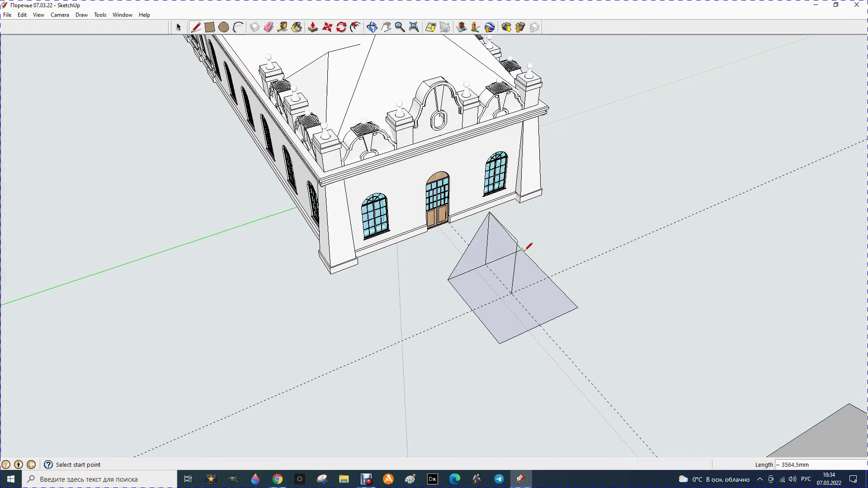
left_click(517, 240)
left_click(565, 298)
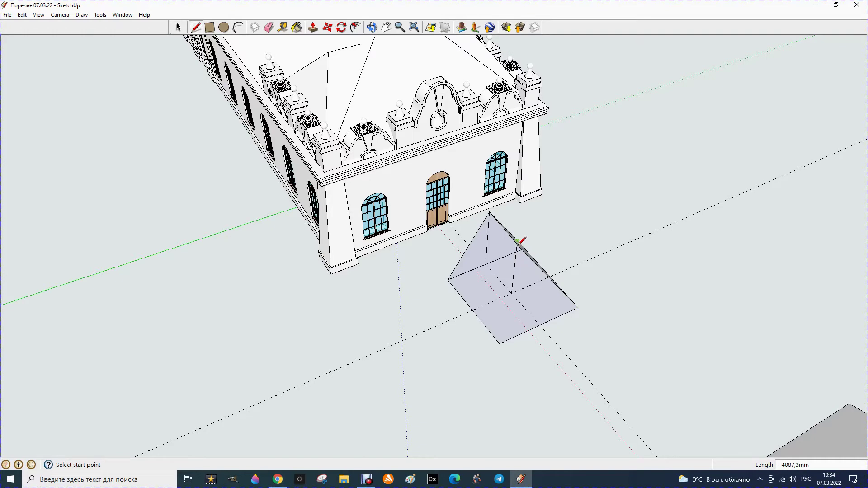
Step: Draw the sloping edge from the roof block down to its bottom corner
scroll(520, 247, "up", 2)
scroll(518, 254, "up", 2)
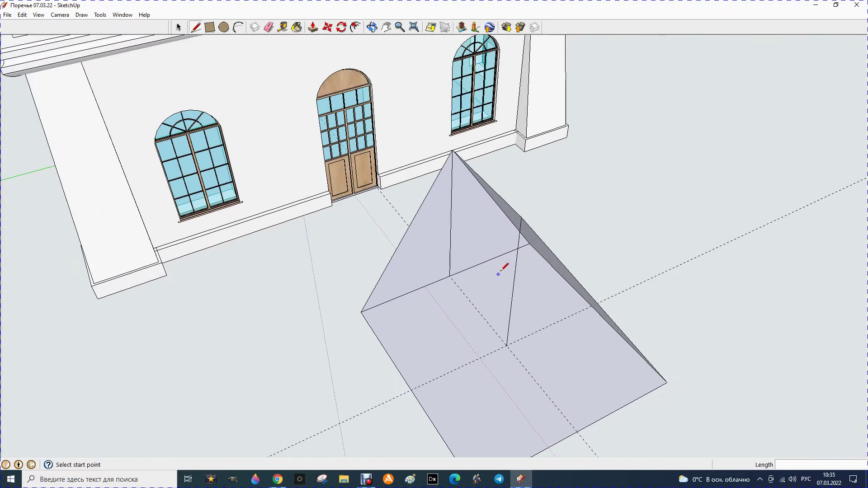
left_click(530, 244)
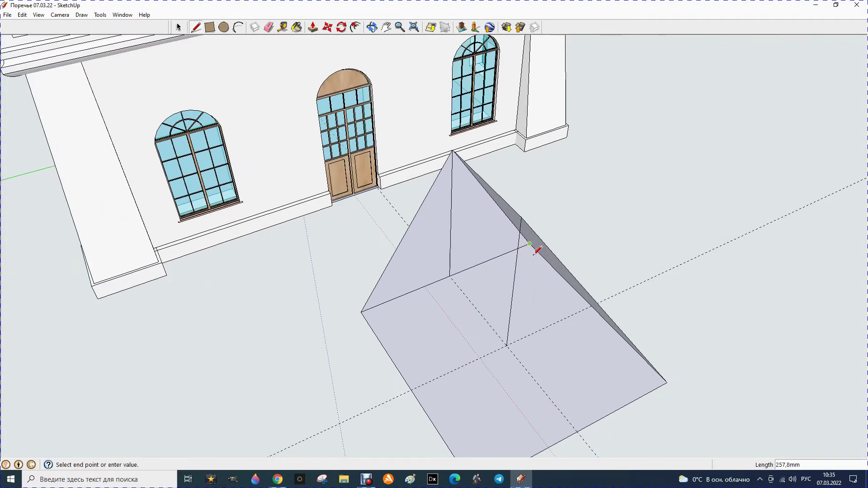
scroll(529, 251, "down", 1)
scroll(529, 251, "down", 1)
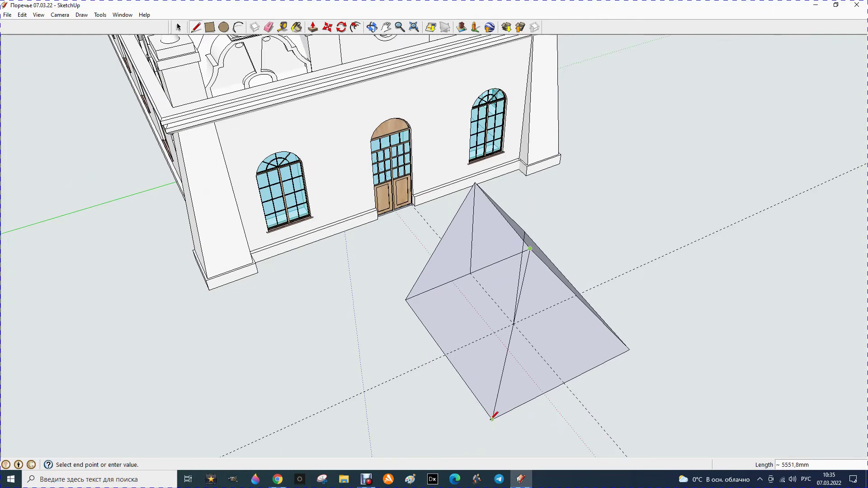
left_click(492, 418)
left_click(374, 27)
mouse_move(547, 345)
left_mouse_down()
mouse_move(442, 332)
mouse_move(402, 299)
mouse_move(333, 287)
mouse_move(338, 229)
left_mouse_up()
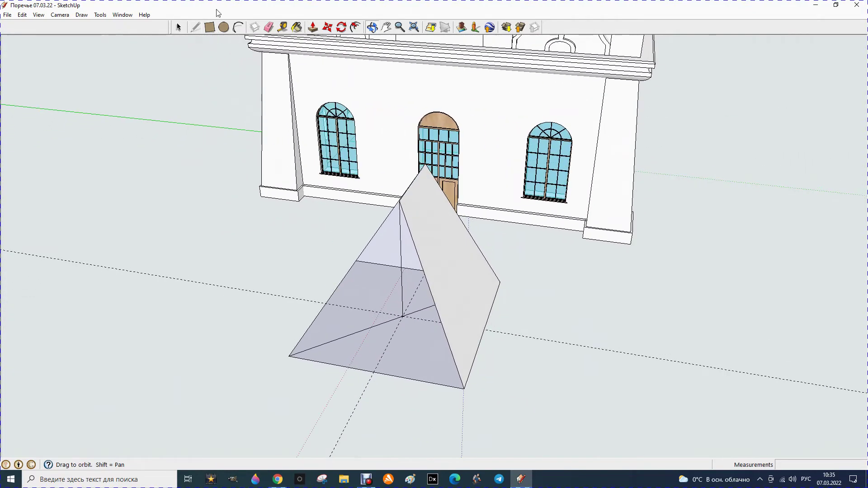
Step: Close the last triangular roof face and orbit to inspect the block
left_click(195, 27)
left_click(290, 356)
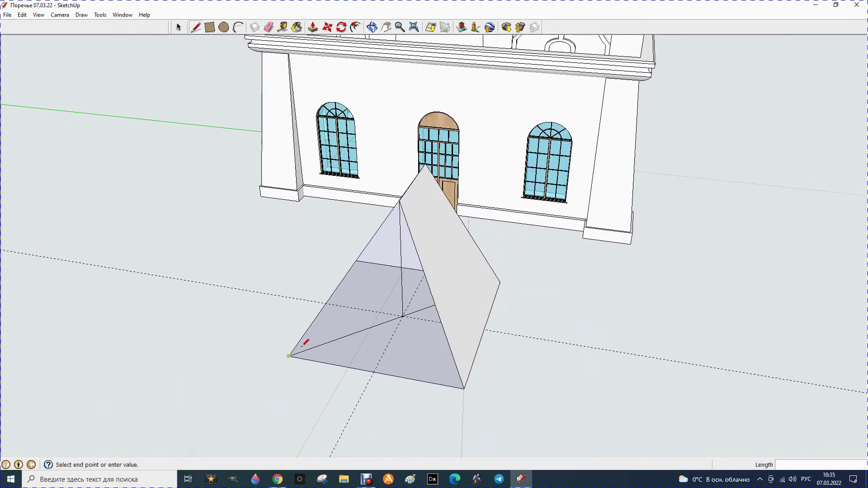
left_click(400, 201)
left_click(370, 26)
mouse_move(316, 244)
left_mouse_down()
mouse_move(533, 246)
mouse_move(632, 304)
left_mouse_up()
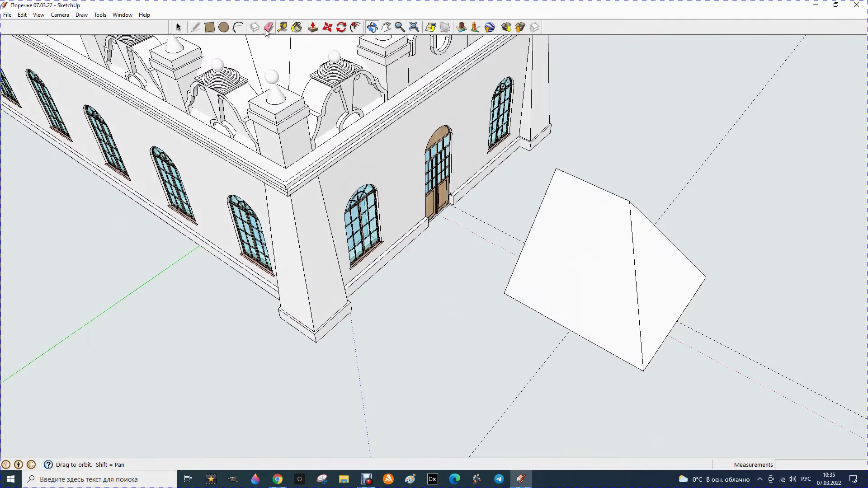
Step: Erase the long guide line running past the pyramid
left_click(268, 27)
left_click(501, 232)
left_click_drag(526, 353, 642, 367)
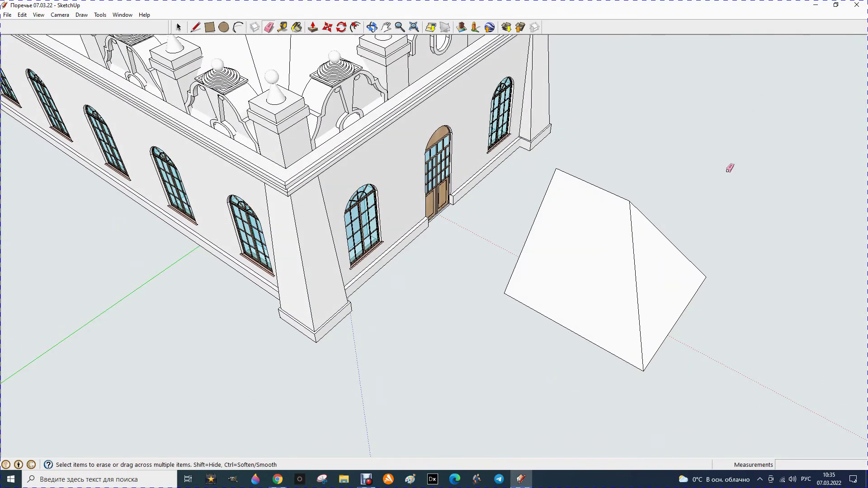
Step: Select the whole pyramid and turn it into a component via Make Component
left_click(178, 28)
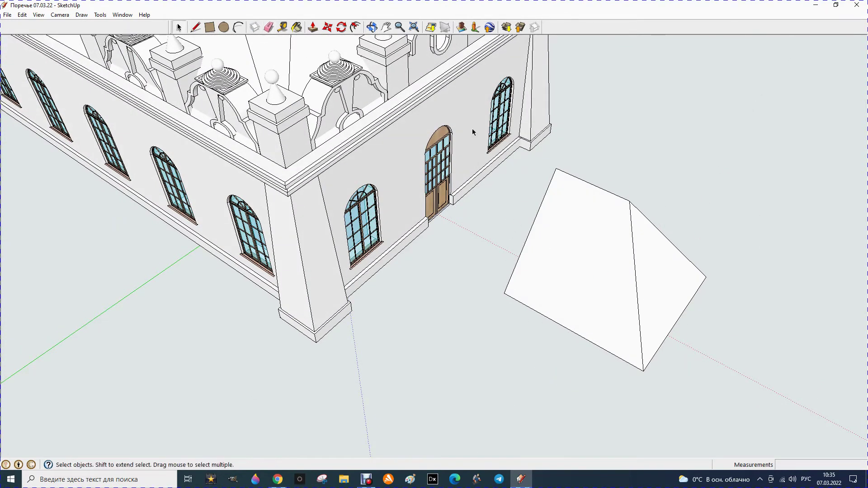
left_click_drag(522, 162, 735, 397)
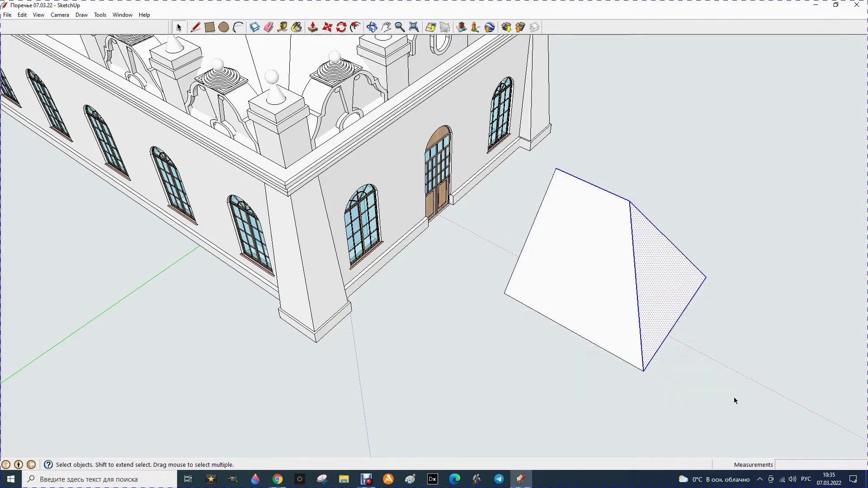
left_click(373, 28)
mouse_move(435, 248)
left_mouse_down()
mouse_move(547, 336)
mouse_move(576, 237)
left_mouse_up()
left_click(178, 27)
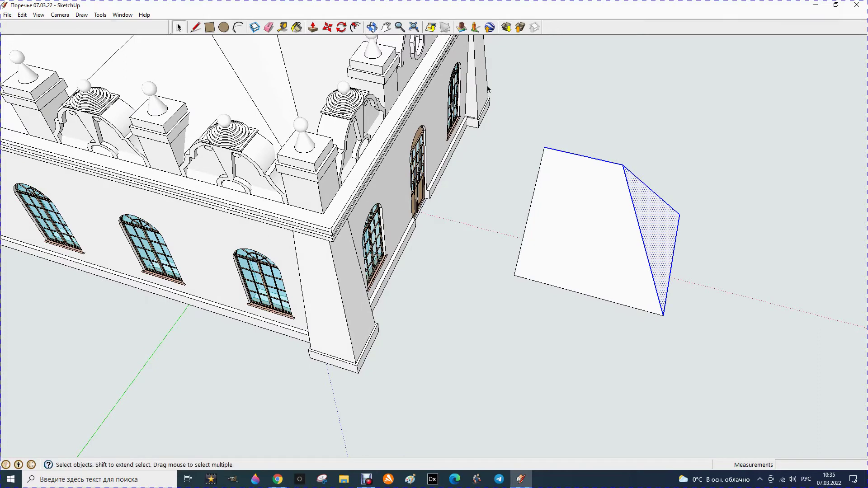
left_click_drag(582, 203, 729, 364)
right_click(601, 271)
left_click(645, 340)
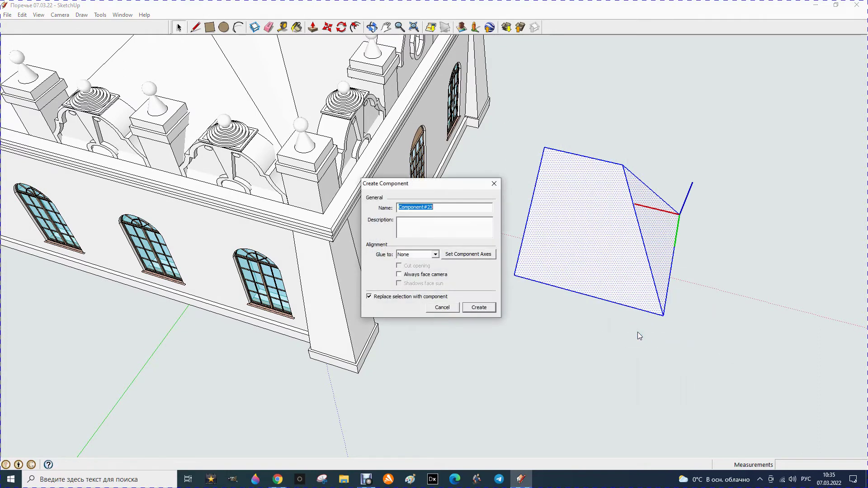
left_click(469, 310)
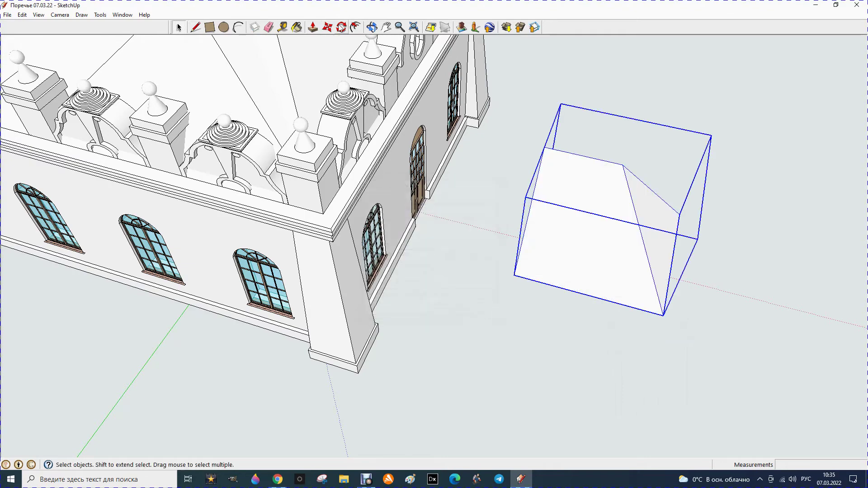
left_click(372, 27)
left_click_drag(434, 184, 97, 116)
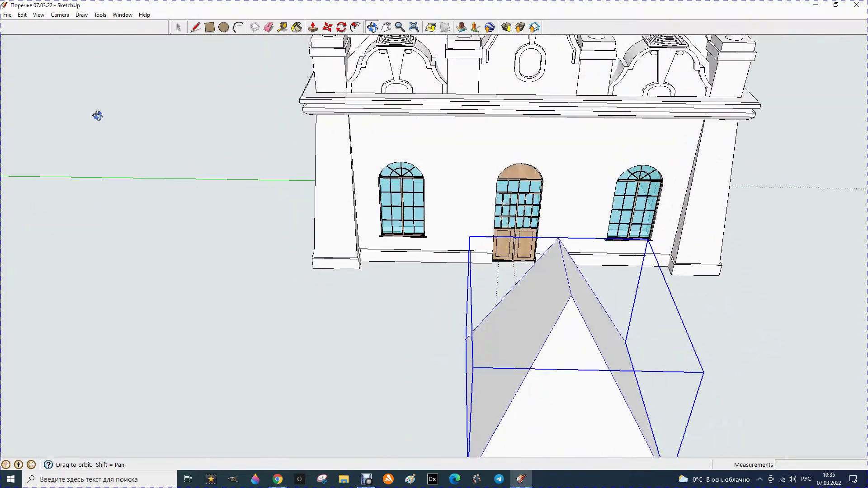
Step: Copy the pyramid component onto the pediment above the end gable, then deselect it
left_click(328, 28)
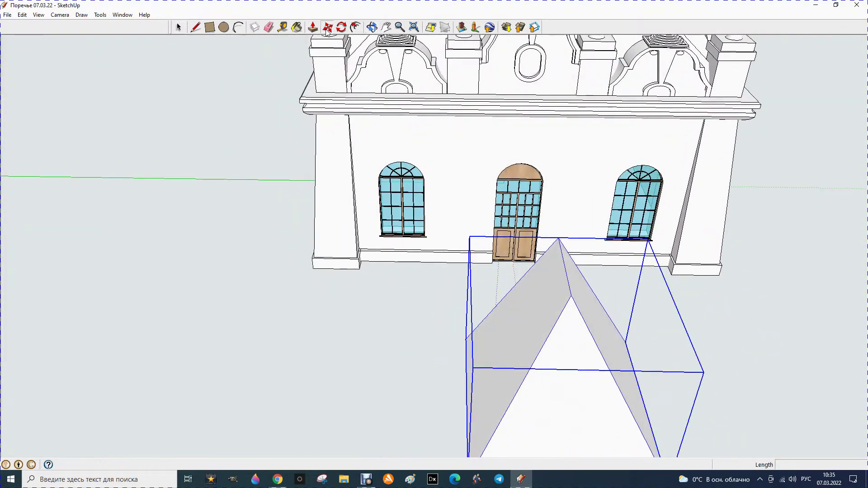
scroll(514, 287, "down", 2)
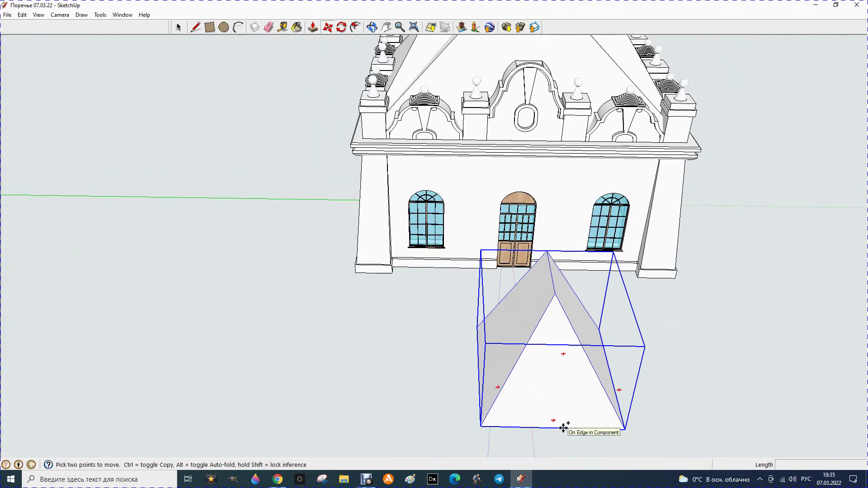
left_click(555, 427)
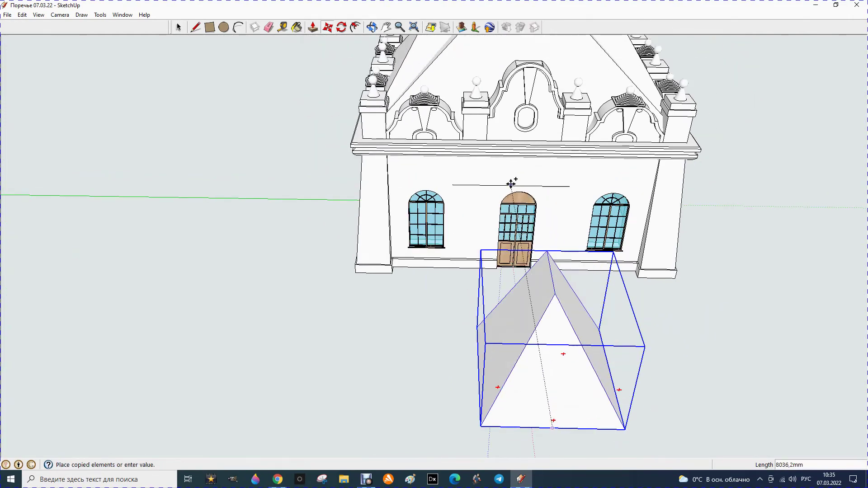
left_click(523, 141)
scroll(345, 205, "down", 2)
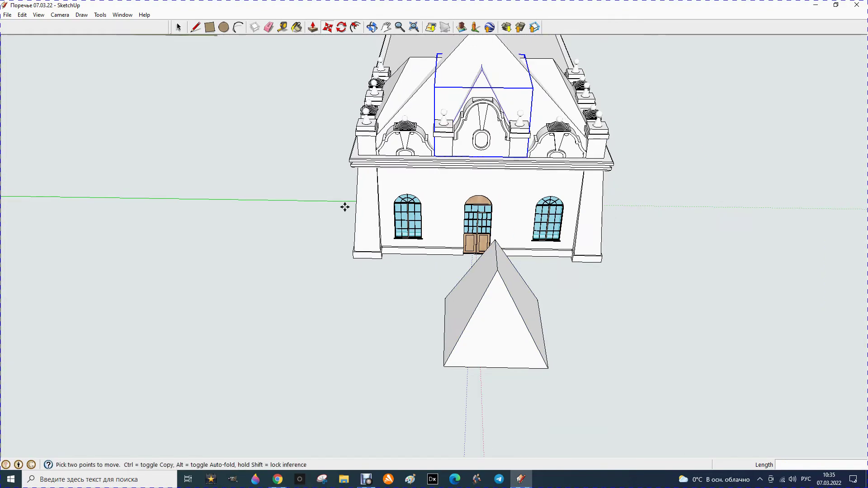
scroll(344, 207, "down", 2)
left_click(373, 28)
mouse_move(222, 228)
left_mouse_down()
mouse_move(490, 232)
mouse_move(568, 205)
mouse_move(534, 223)
left_mouse_up()
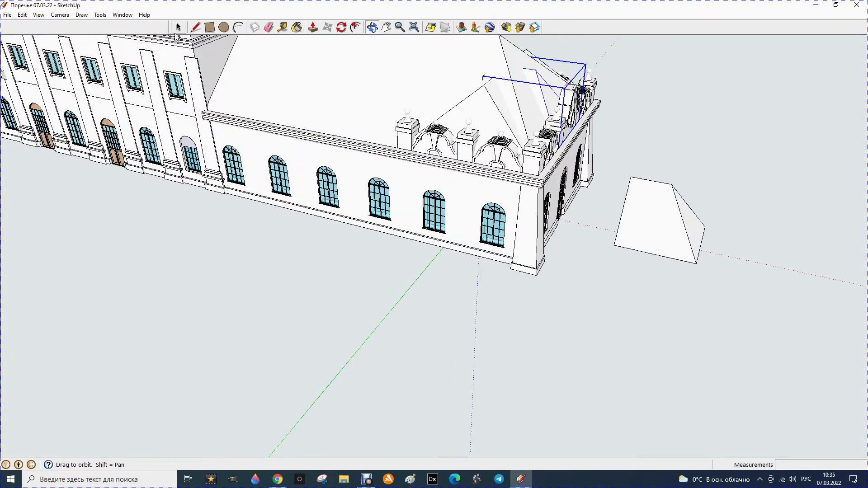
left_click(178, 28)
left_click(384, 270)
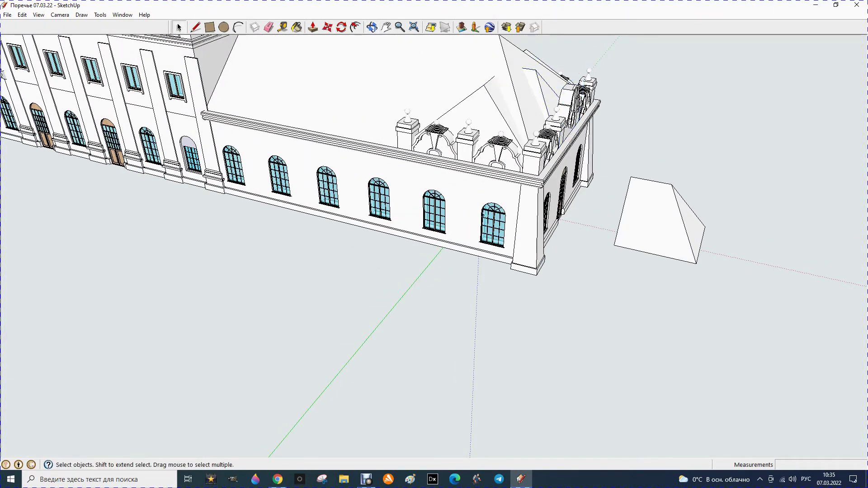
left_click(373, 28)
mouse_move(583, 134)
left_mouse_down()
mouse_move(645, 128)
mouse_move(471, 144)
mouse_move(505, 147)
mouse_move(511, 97)
left_mouse_up()
mouse_move(401, 238)
left_mouse_down()
mouse_move(560, 163)
mouse_move(463, 238)
mouse_move(427, 240)
mouse_move(390, 336)
left_mouse_up()
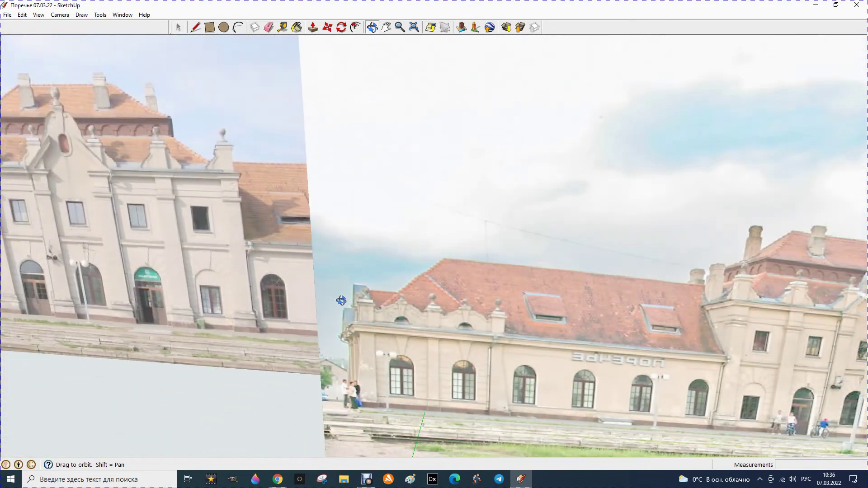
left_click_drag(340, 298, 357, 188)
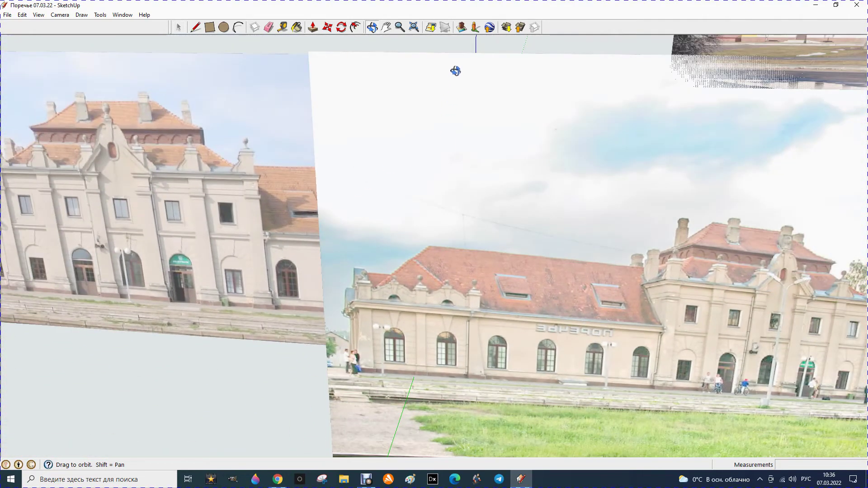
mouse_move(454, 110)
left_mouse_down()
mouse_move(484, 137)
mouse_move(326, 192)
left_mouse_up()
scroll(326, 192, "down", 2)
scroll(326, 193, "down", 2)
scroll(324, 194, "down", 2)
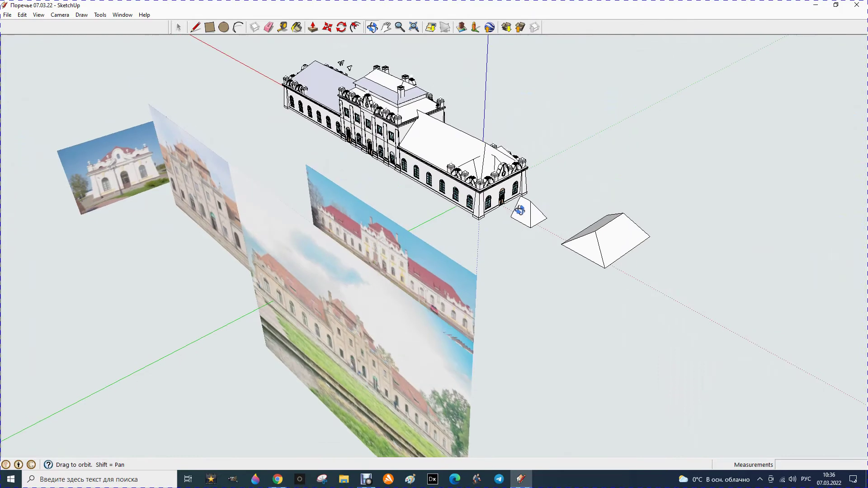
scroll(520, 198, "up", 2)
scroll(530, 197, "up", 2)
scroll(530, 197, "up", 2)
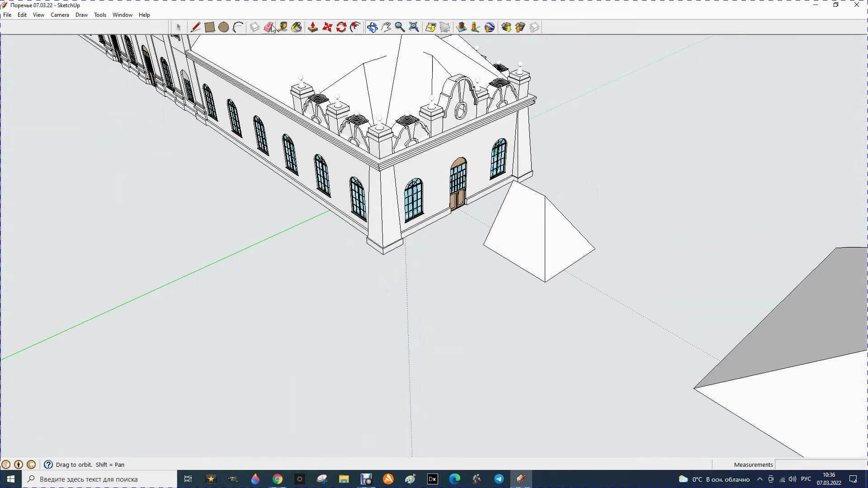
left_click(178, 27)
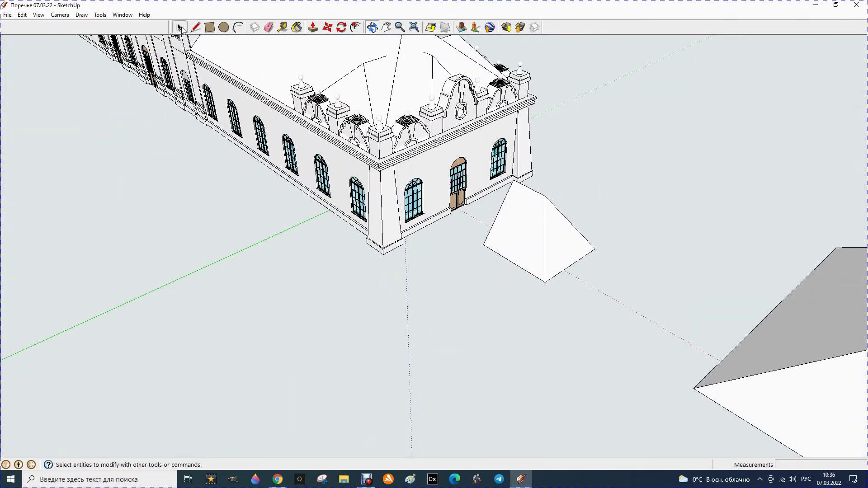
Step: Open the ground pyramid component and erase its front vertical, diagonal and lower edges
left_click(549, 203)
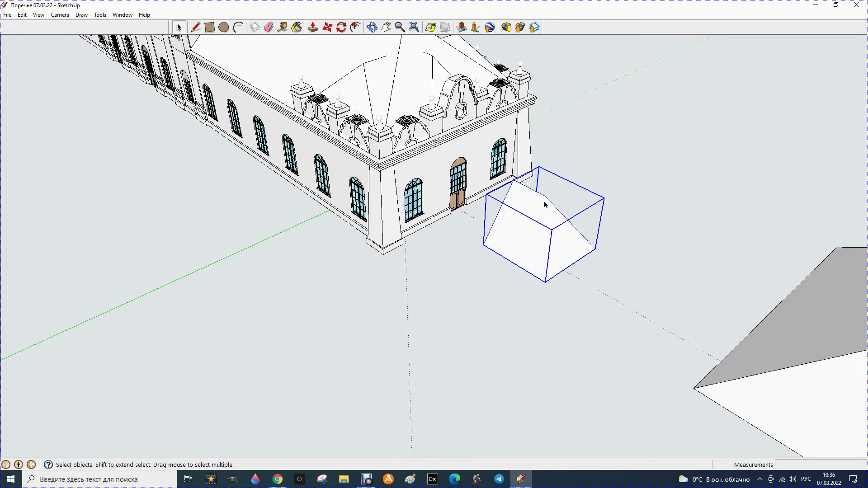
double_click(545, 204)
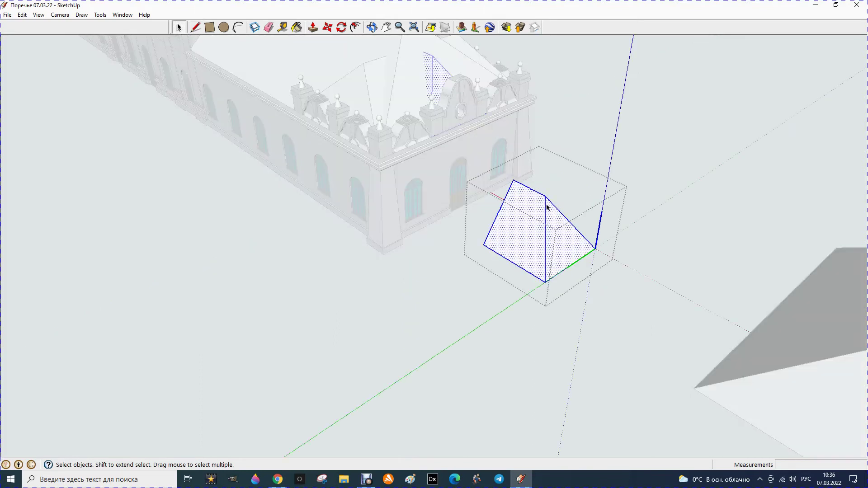
left_click(195, 27)
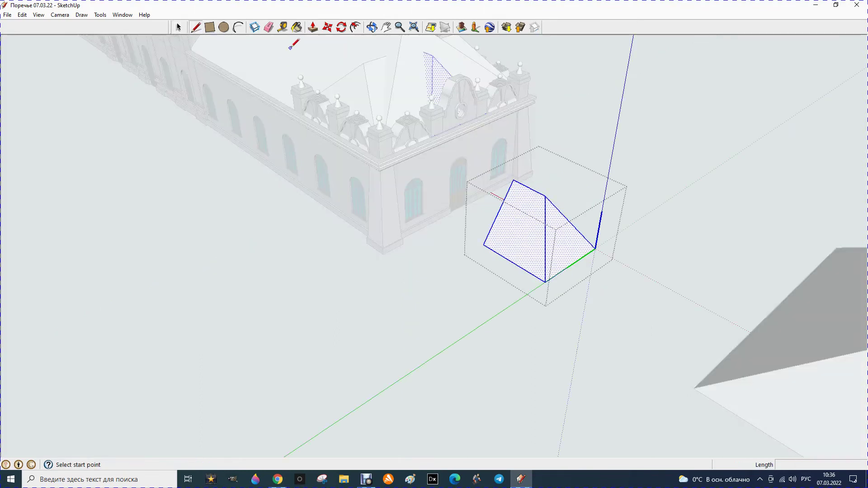
left_click(268, 28)
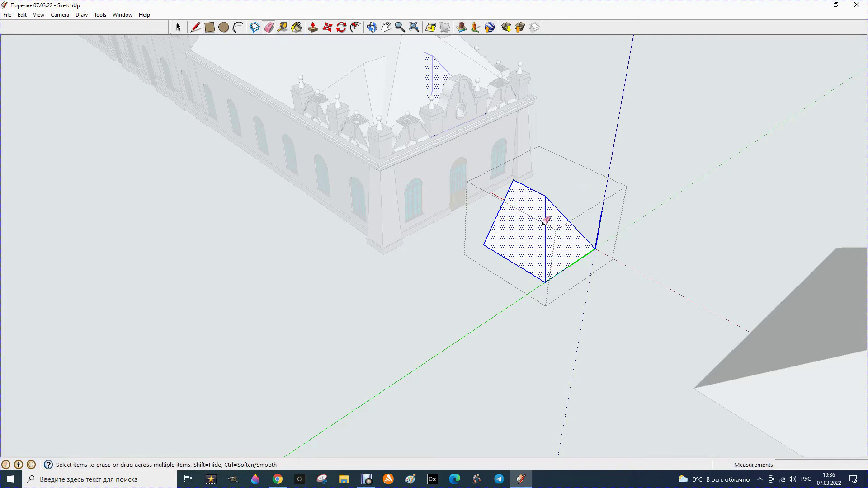
left_click(544, 222)
left_click(566, 218)
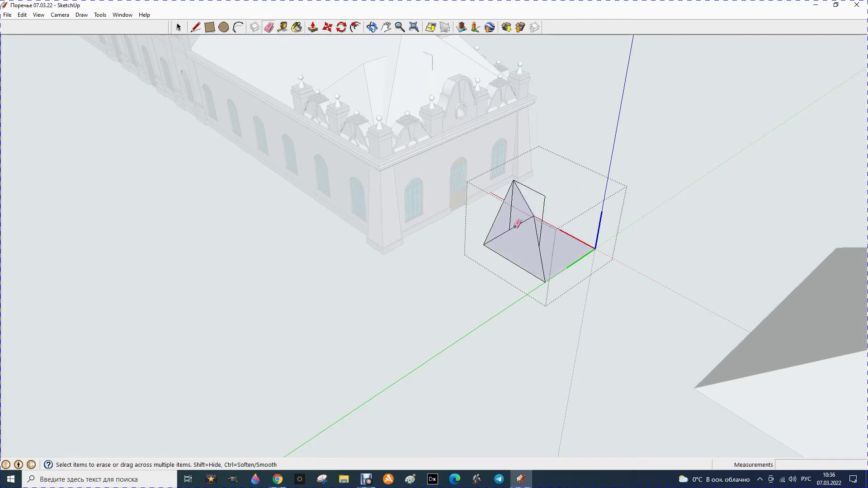
left_click(542, 265)
Step: Draw a 3000 mm vertical line and a vertical edge down to the bottom corner
left_click(195, 27)
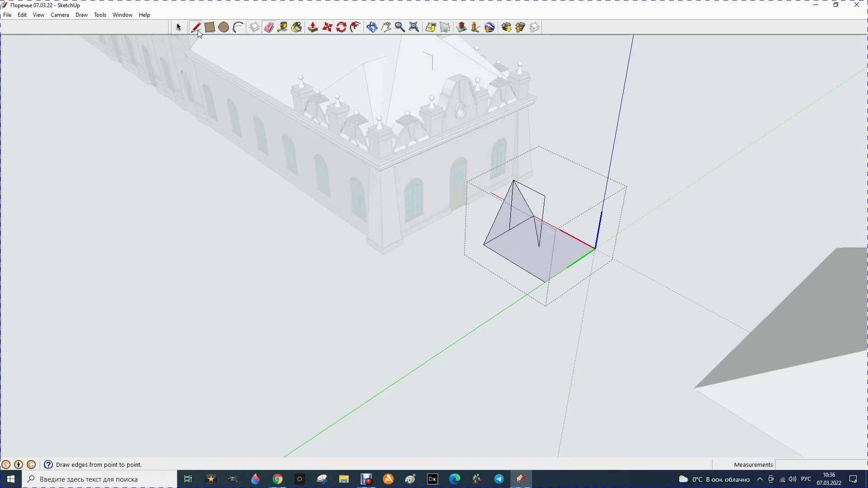
left_click(571, 264)
type("3000")
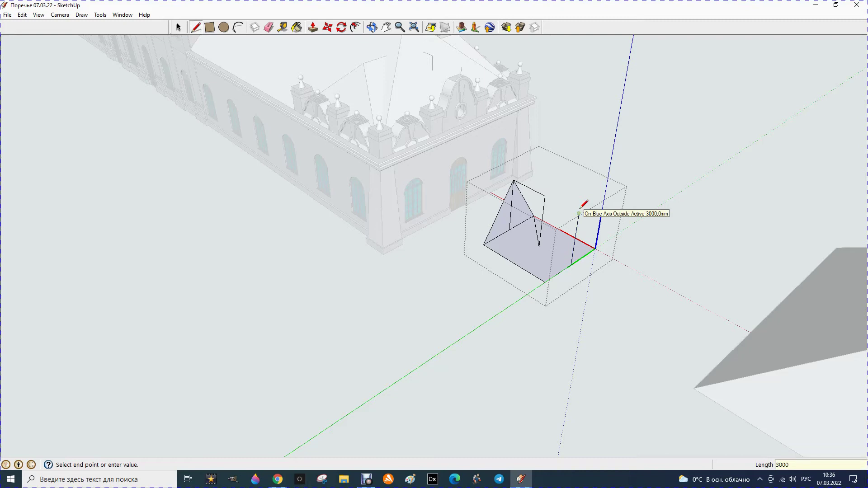
key("Return")
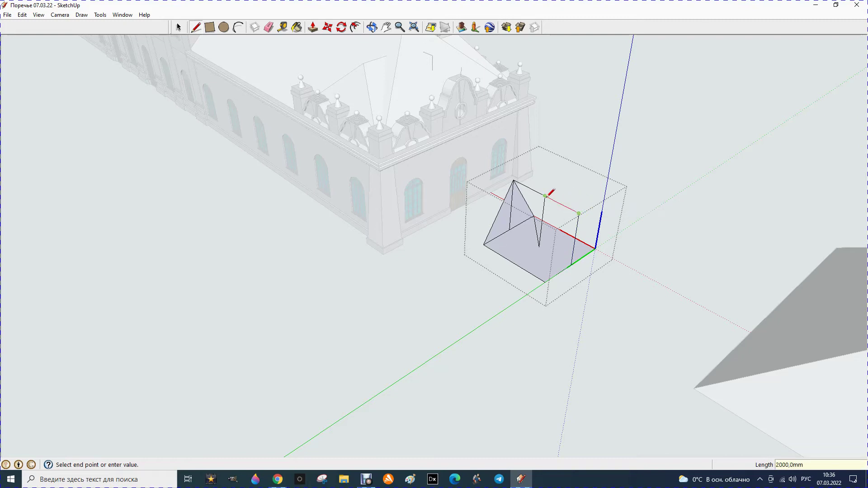
left_click(546, 195)
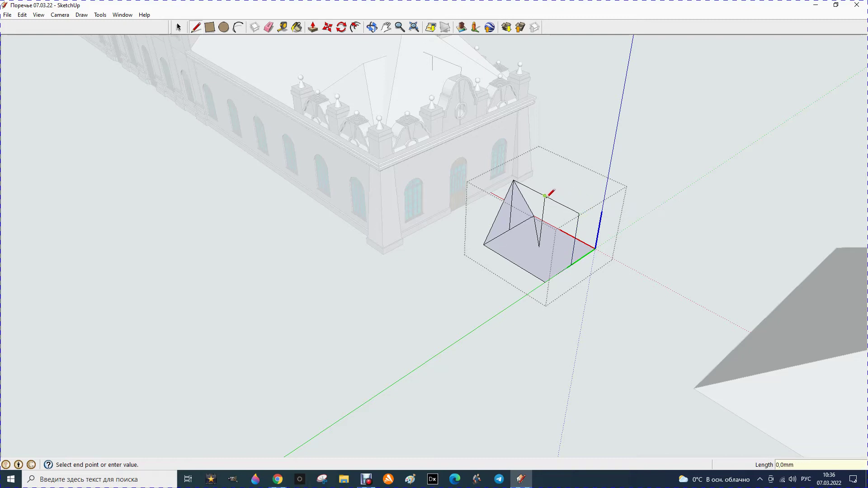
left_click(546, 281)
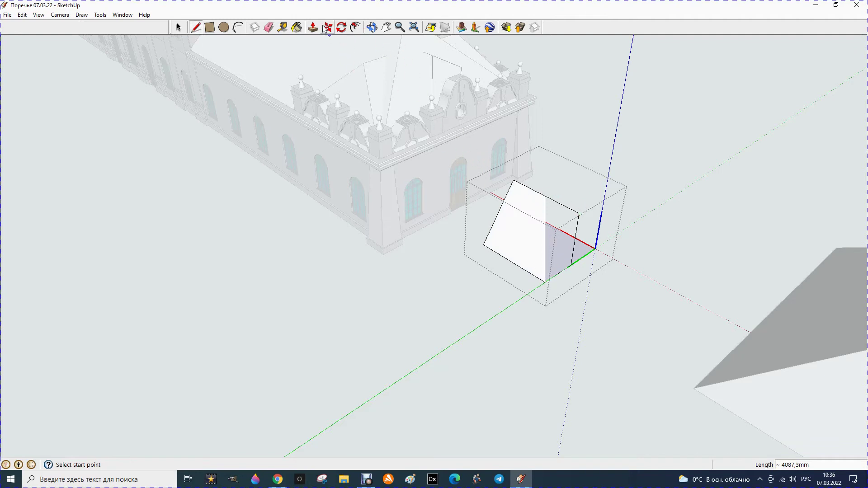
left_click(269, 27)
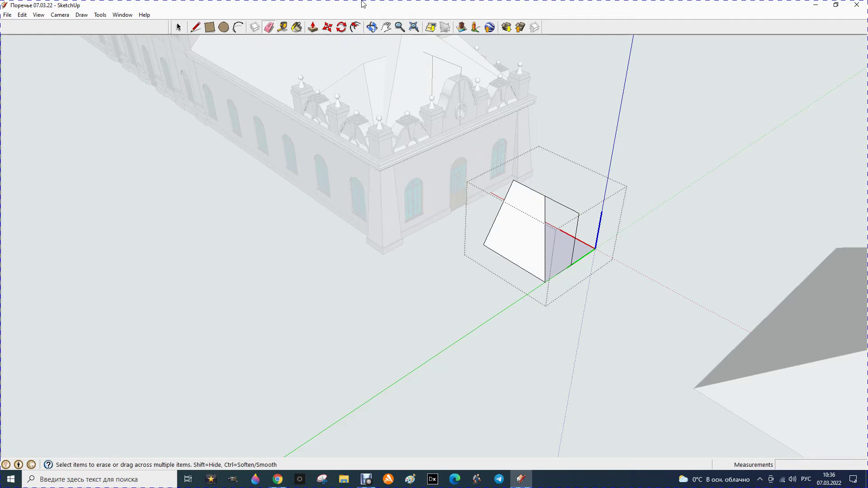
Step: Orbit toward the end facade and erase the diagonal edge from the apex
left_click(376, 26)
left_click_drag(626, 193, 504, 234)
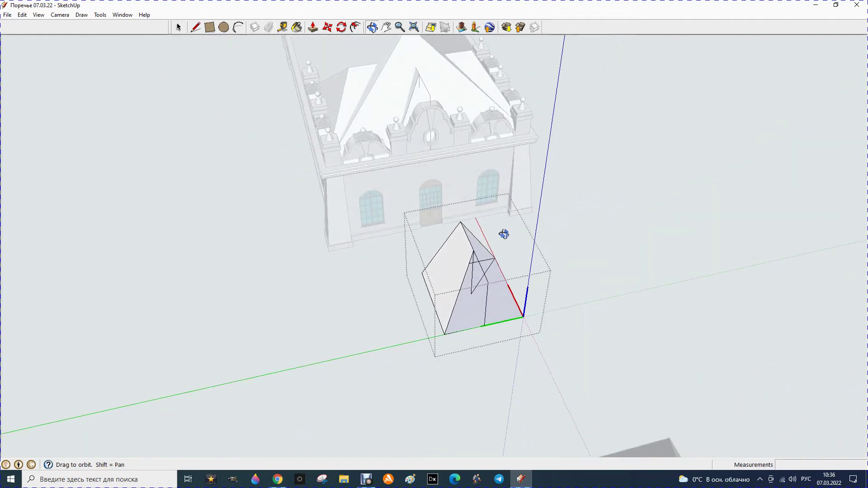
left_click(268, 27)
left_click(453, 276)
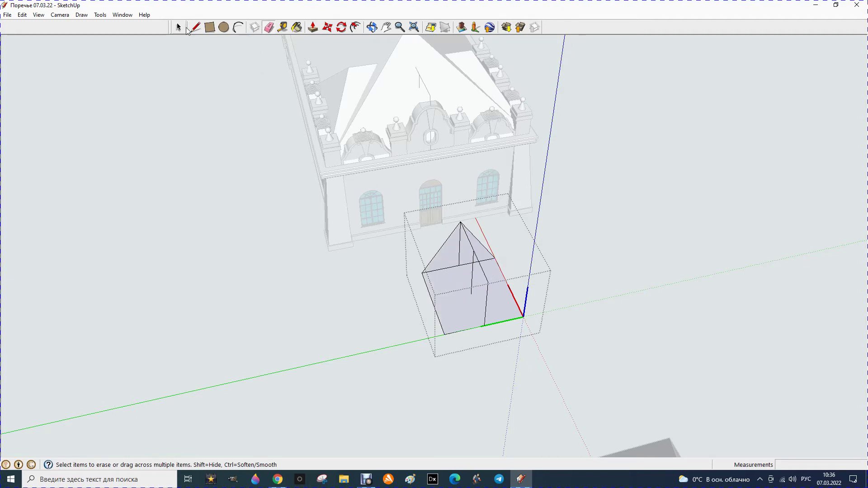
Step: Draw edges from the apex to two base corners, erase the leftover bottom edge, and exit
left_click(194, 29)
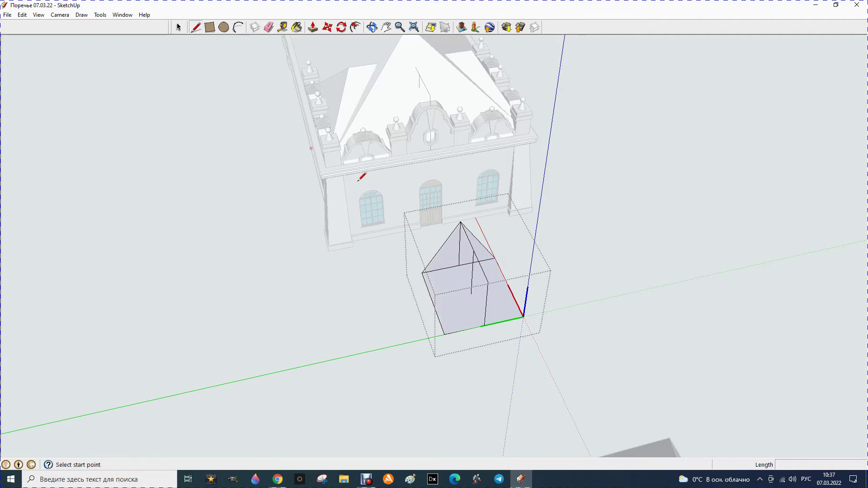
left_click(488, 283)
left_click(445, 334)
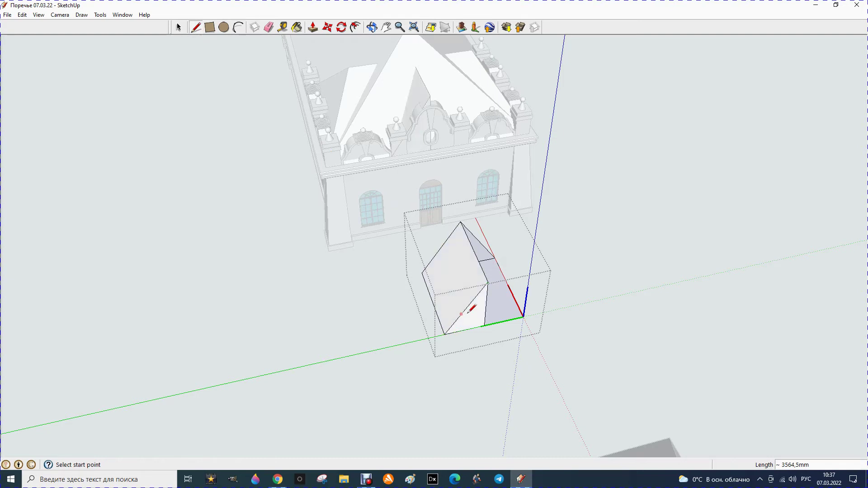
left_click(488, 283)
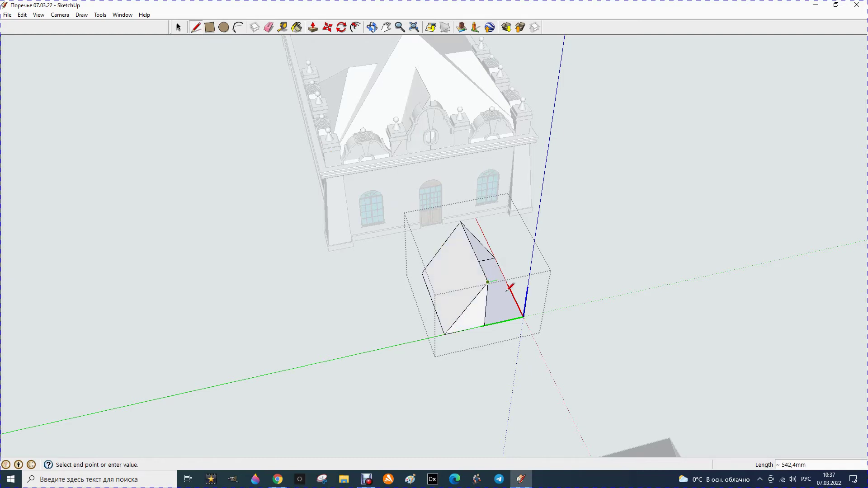
left_click(524, 317)
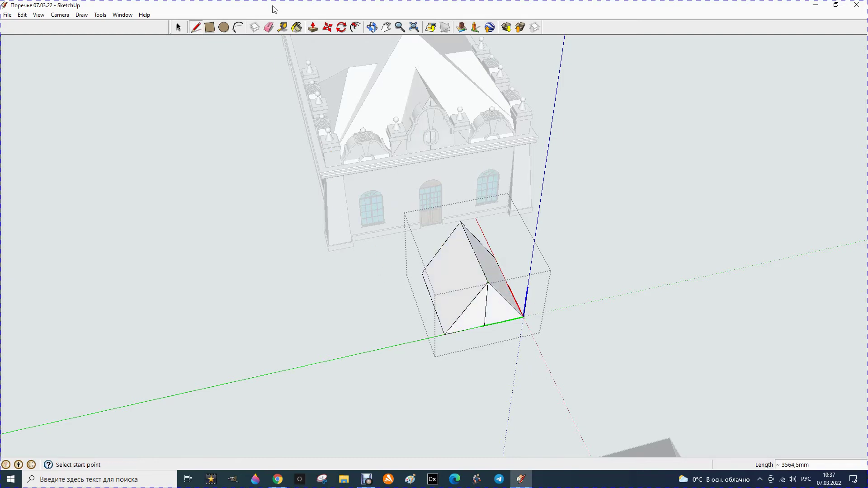
left_click(269, 28)
left_click(487, 310)
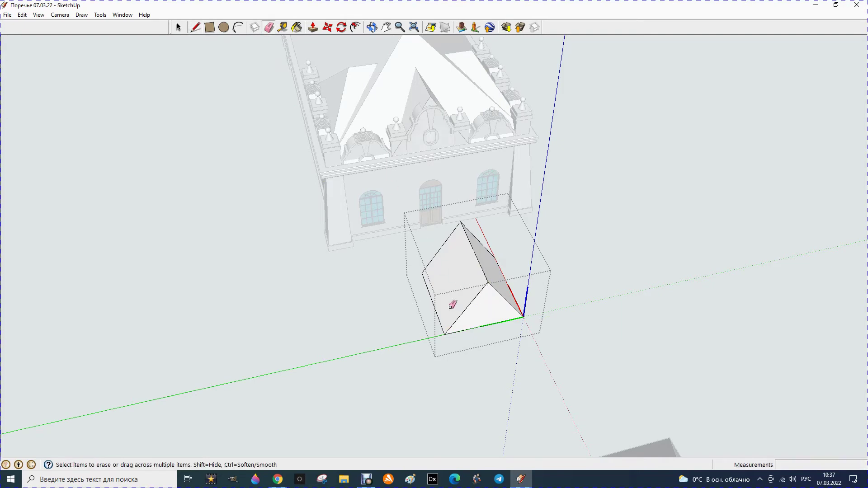
left_click(180, 28)
left_click(229, 199)
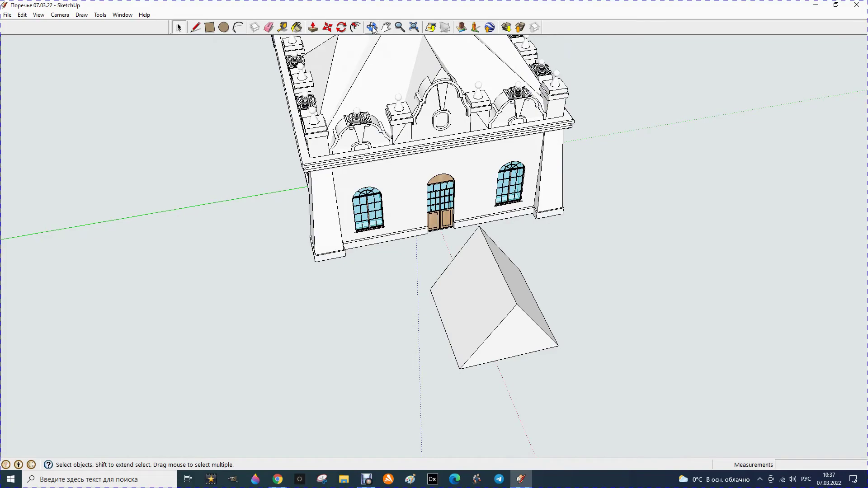
mouse_move(313, 112)
middle_mouse_down()
mouse_move(283, 181)
mouse_move(543, 190)
middle_mouse_up()
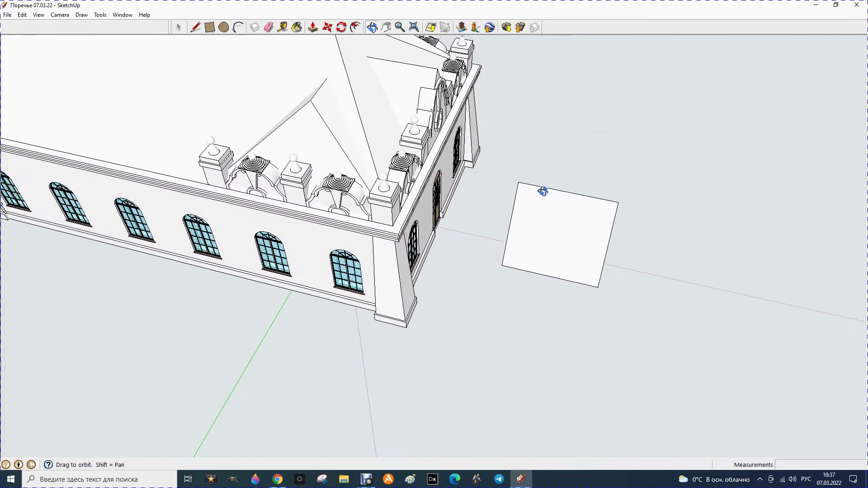
mouse_move(453, 327)
left_mouse_down()
mouse_move(409, 330)
mouse_move(270, 303)
mouse_move(174, 261)
mouse_move(200, 271)
left_mouse_up()
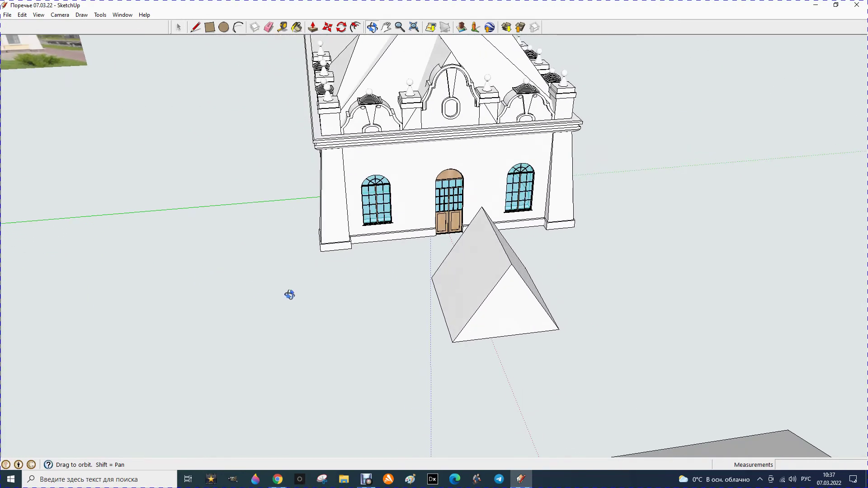
mouse_move(299, 296)
left_mouse_down()
mouse_move(270, 297)
mouse_move(326, 280)
left_mouse_up()
left_click(178, 28)
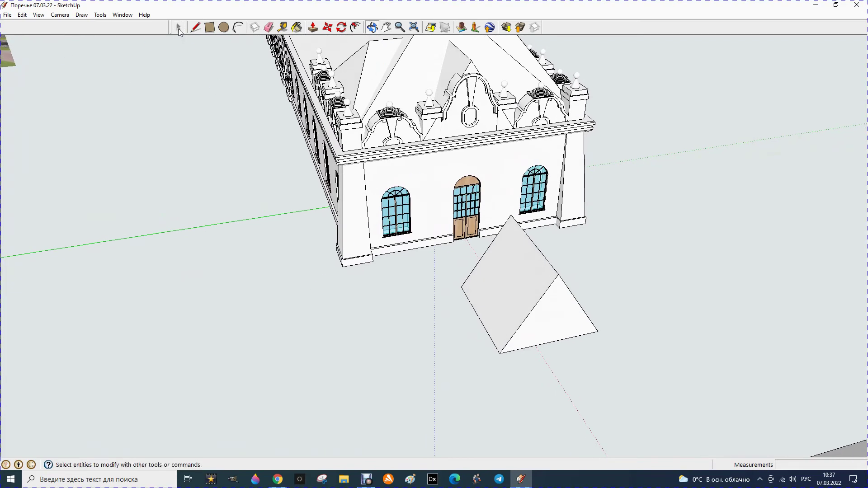
left_click(508, 301)
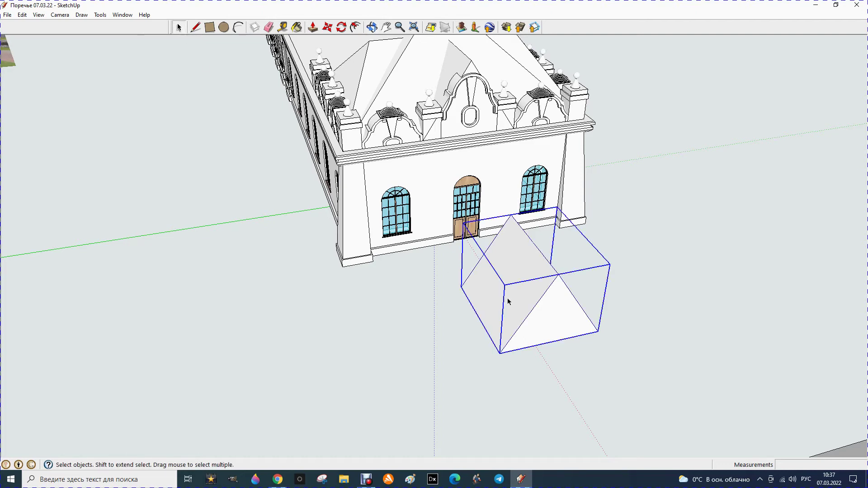
key("s")
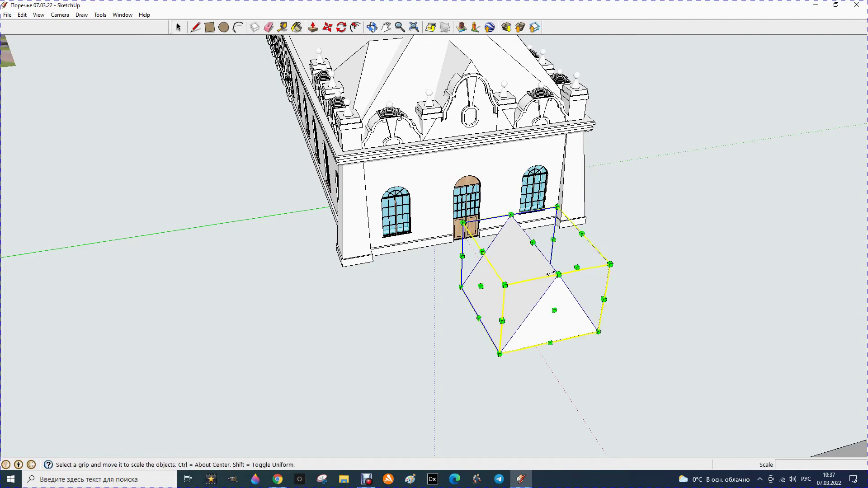
left_click_drag(534, 243, 531, 254)
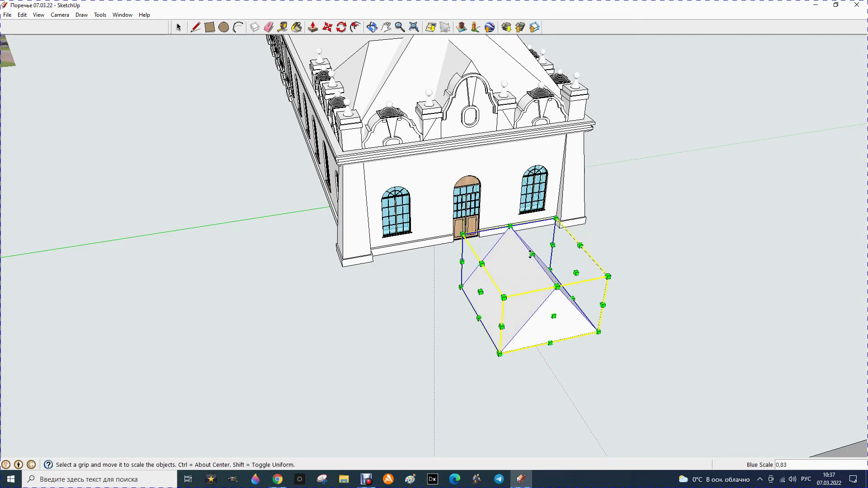
left_click(398, 298)
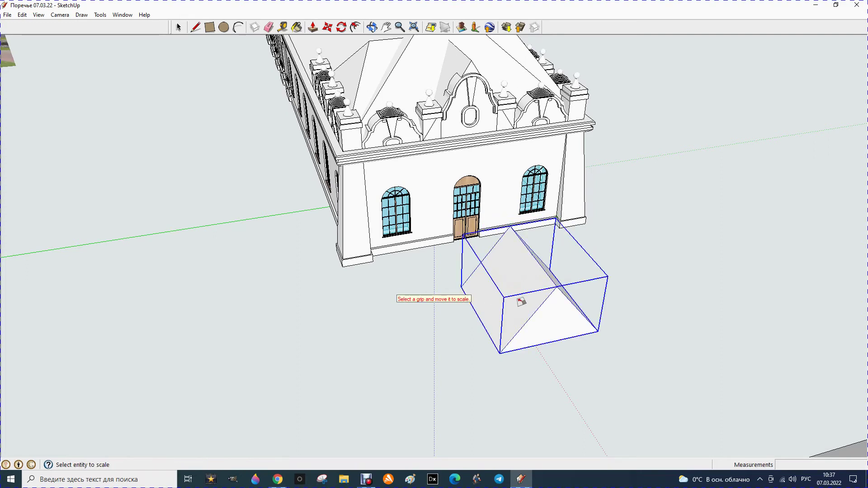
left_click(22, 15)
left_click(38, 24)
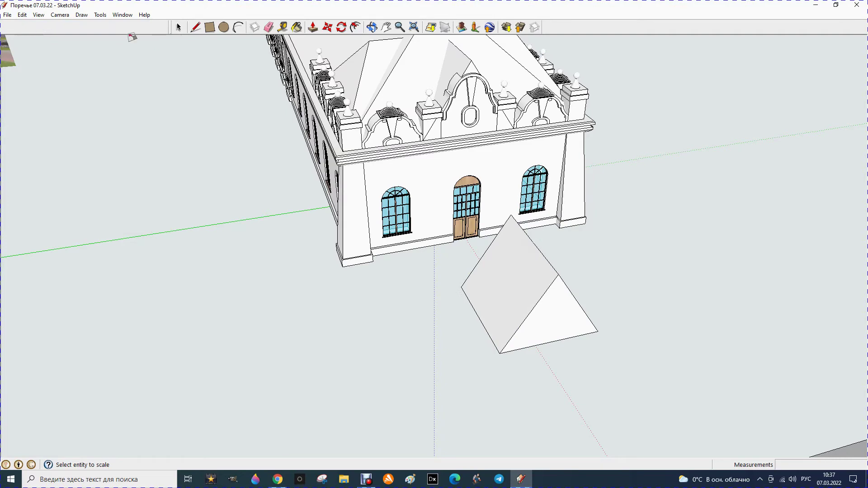
left_click(544, 262)
key("F1")
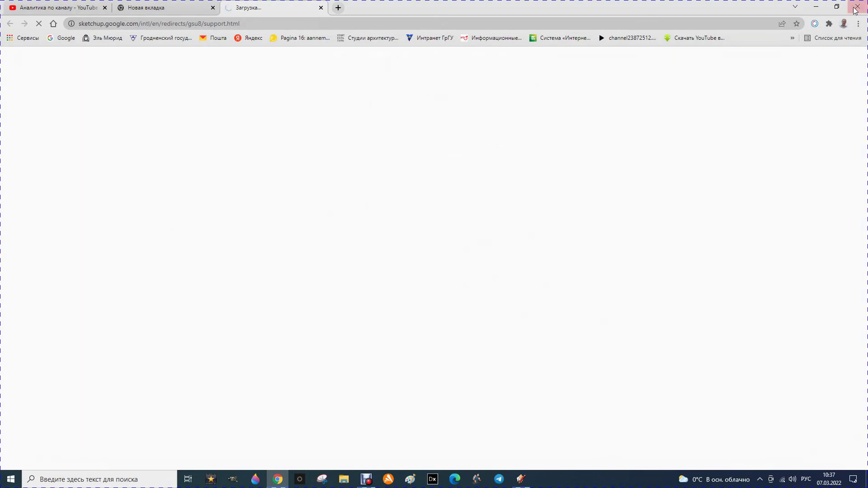
key("alt+Tab")
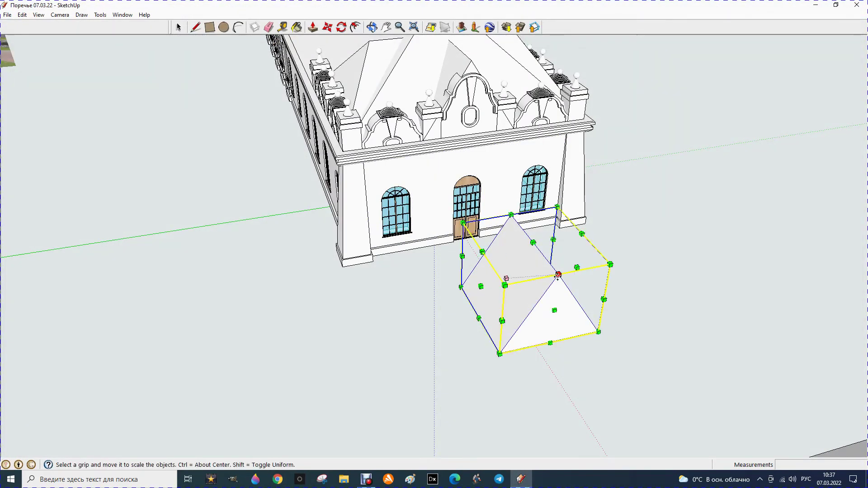
Step: Delete the leftover roof prism
left_click(178, 27)
left_click(556, 266)
left_click(555, 278)
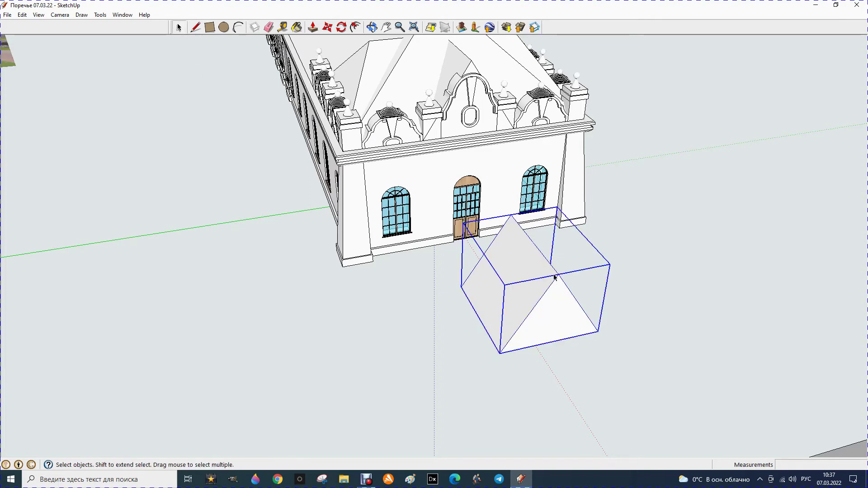
key("Delete")
Step: Scale the central roof dormer's height down to 0.87
left_click(472, 58)
scroll(462, 58, "up", 2)
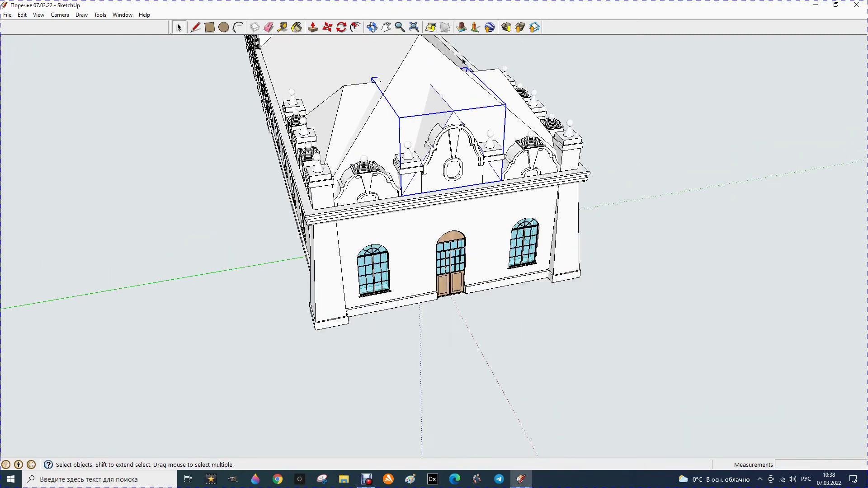
scroll(439, 84, "up", 2)
scroll(425, 96, "up", 2)
key("s")
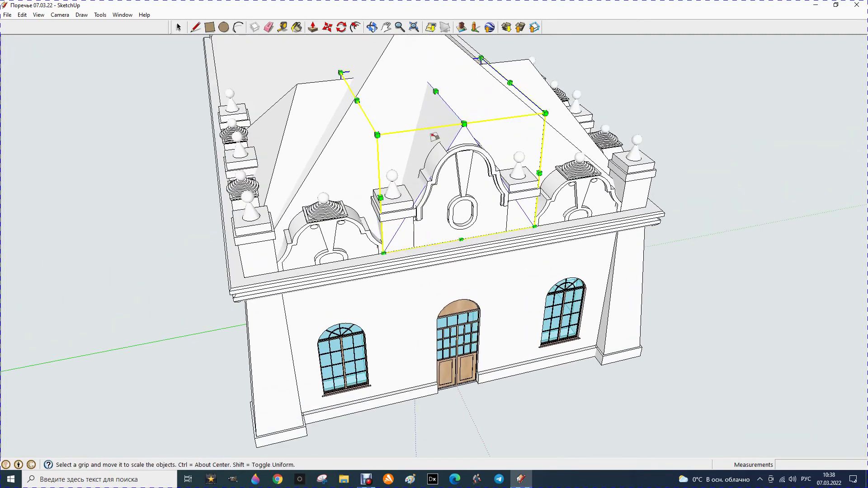
left_click_drag(435, 90, 437, 116)
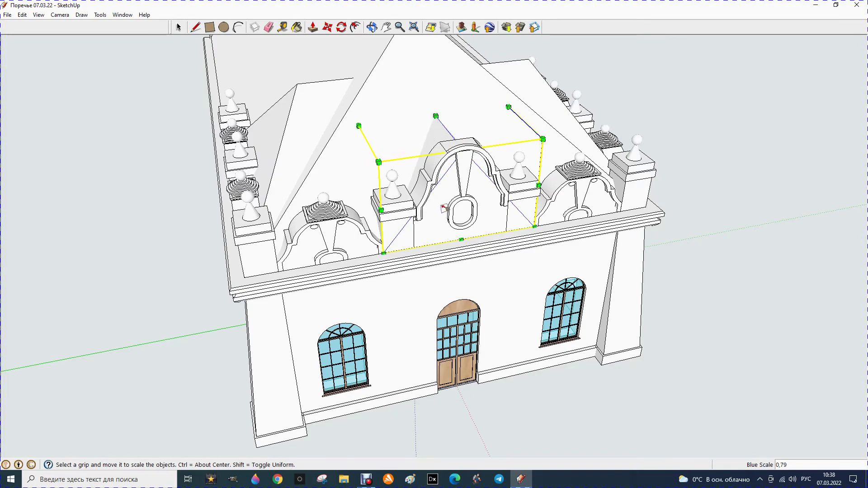
Step: Orbit around the building to the corner dormer and start scaling it
left_click(372, 27)
mouse_move(223, 171)
left_mouse_down()
mouse_move(306, 209)
mouse_move(415, 211)
mouse_move(432, 177)
left_mouse_up()
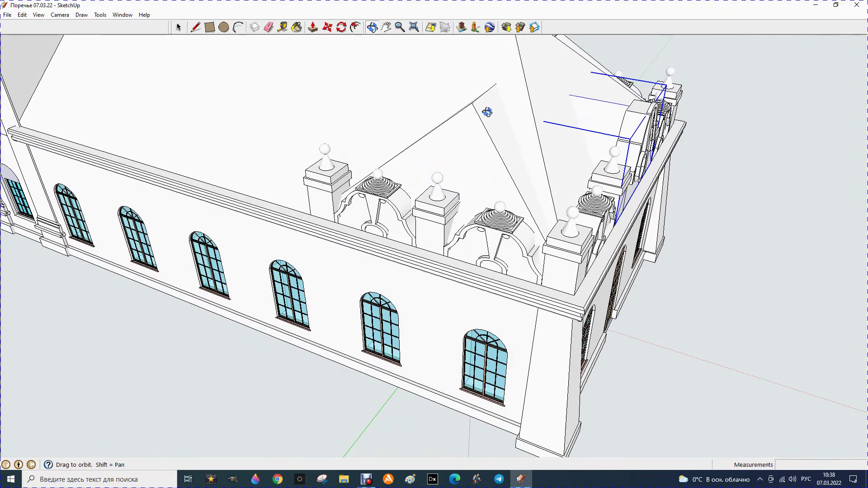
left_click_drag(191, 207, 299, 180)
scroll(647, 126, "up", 2)
scroll(635, 126, "up", 2)
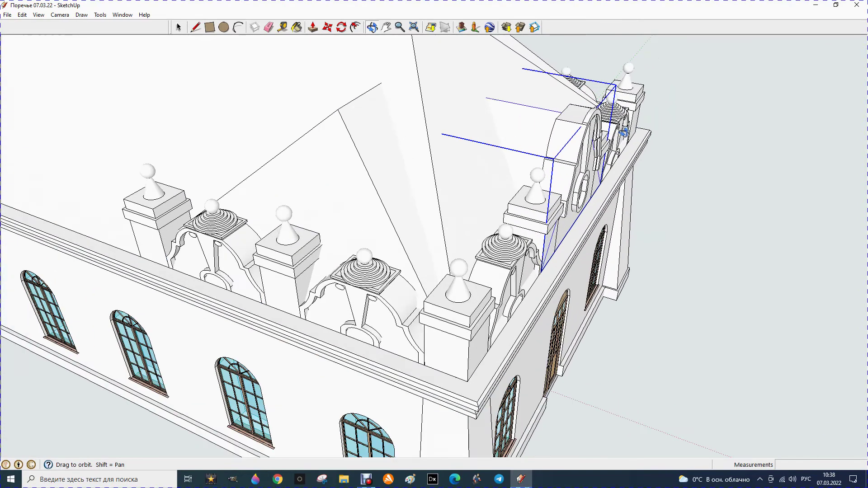
scroll(620, 145, "up", 2)
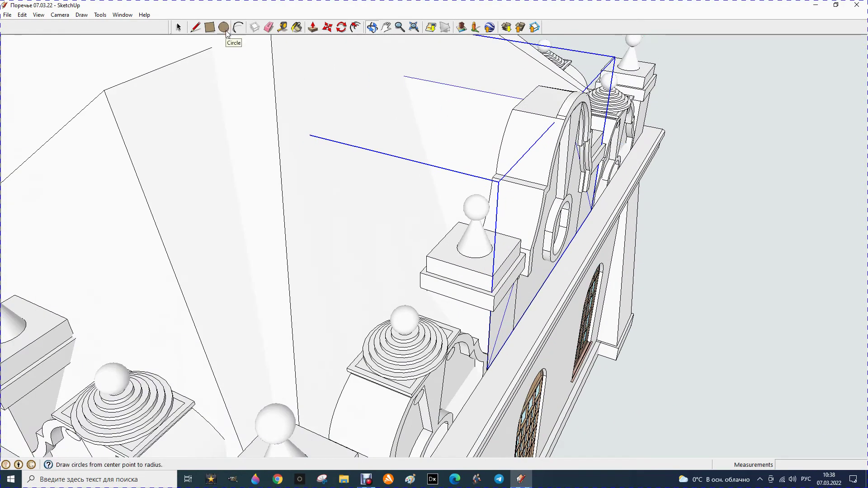
key("s")
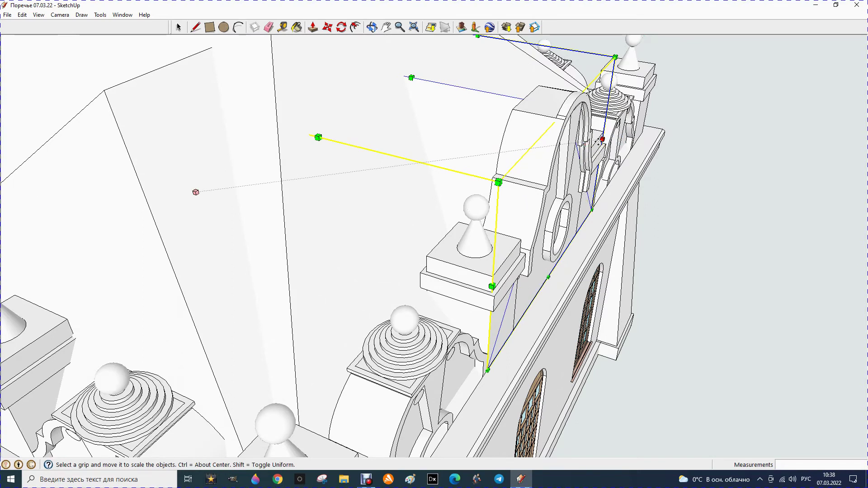
scroll(597, 136, "up", 1)
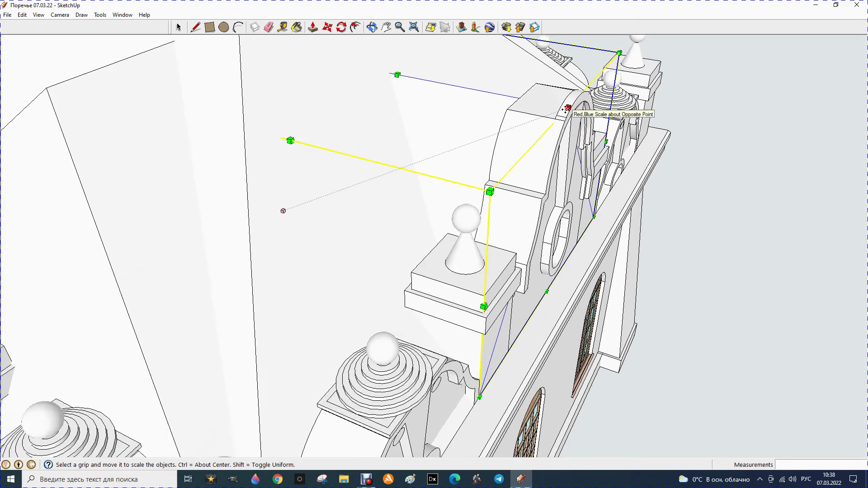
scroll(578, 141, "up", 1)
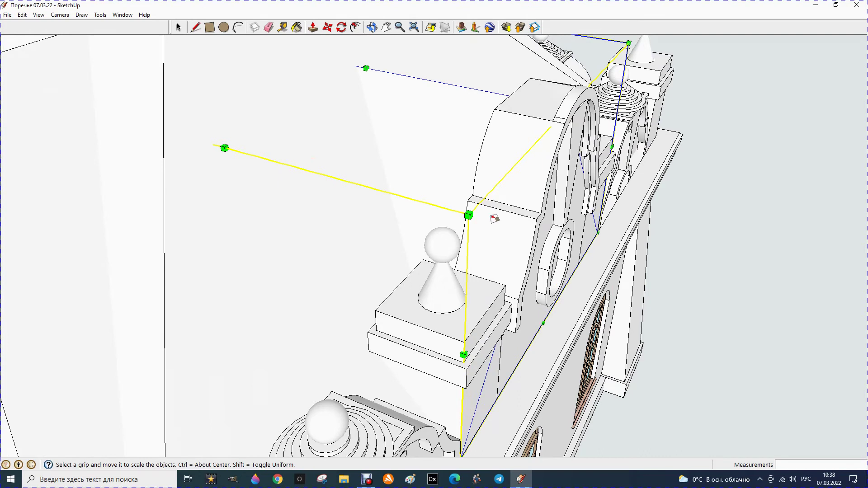
Step: Move the gable piece up-left onto the parapet between the pedestals, then view the front
left_click(178, 28)
left_click(750, 183)
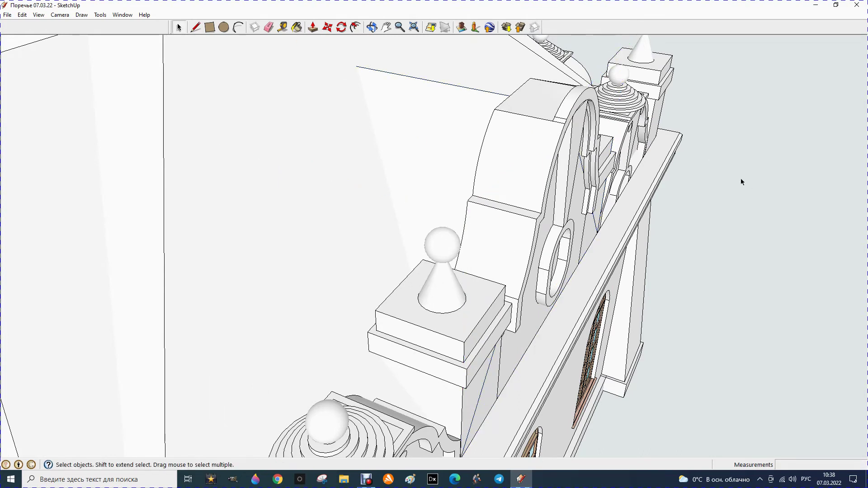
left_click(422, 81)
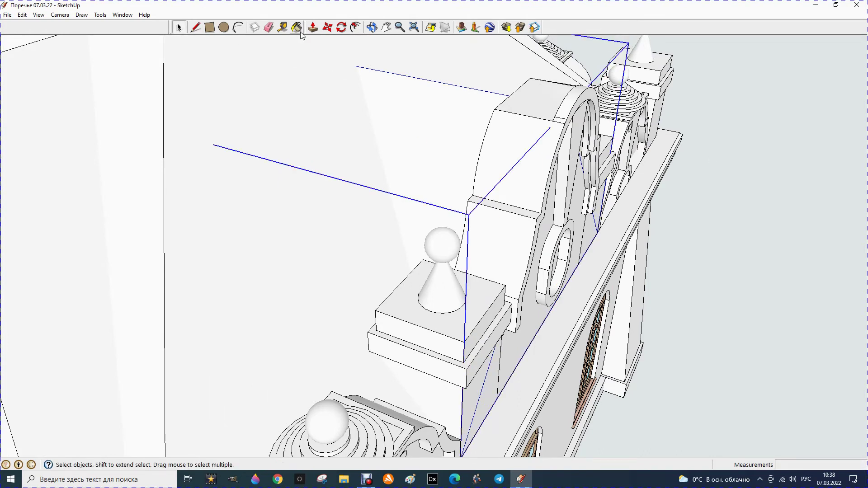
left_click(328, 28)
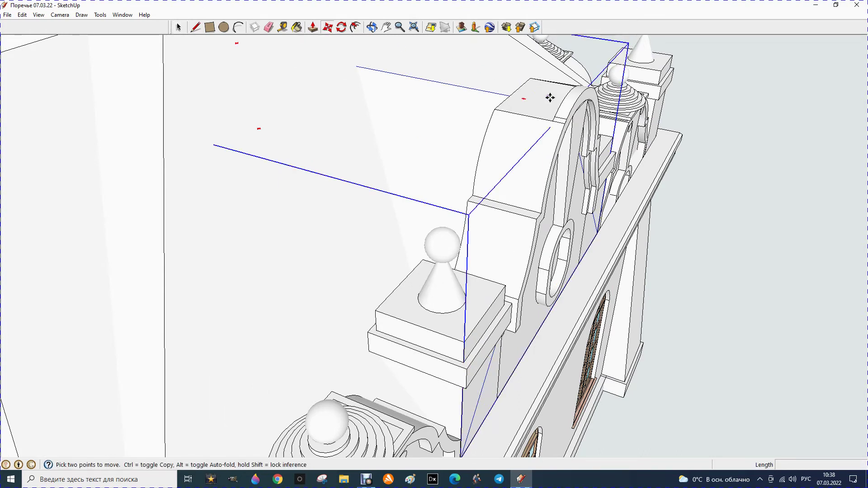
left_click(544, 131)
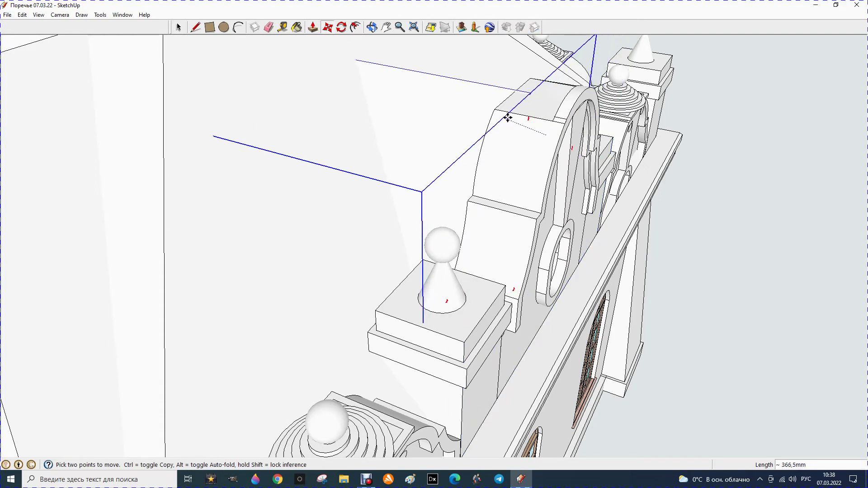
left_click(505, 94)
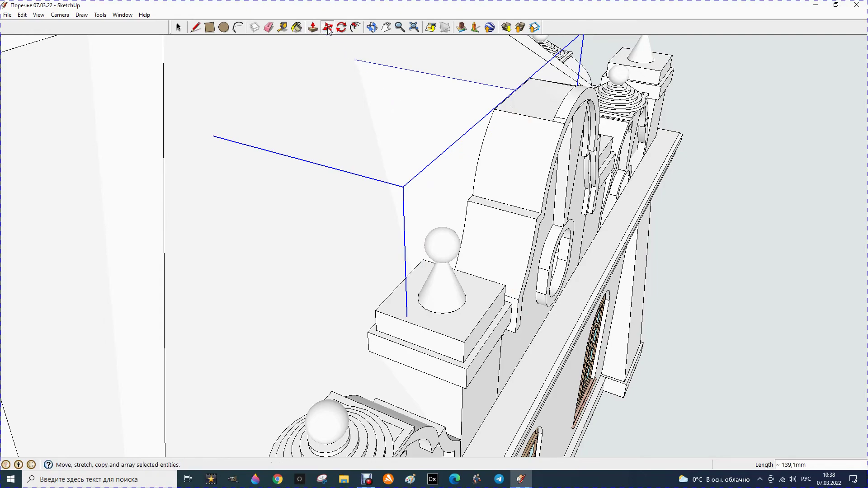
left_click(373, 27)
mouse_move(658, 152)
left_mouse_down()
mouse_move(581, 195)
mouse_move(520, 147)
left_mouse_up()
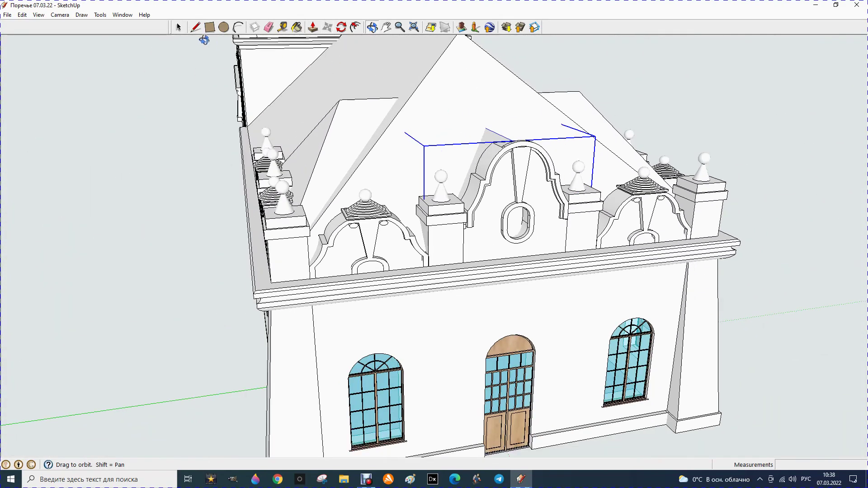
left_click(178, 28)
left_click(161, 101)
left_click(372, 27)
mouse_move(172, 181)
left_mouse_down()
mouse_move(417, 168)
mouse_move(497, 146)
mouse_move(374, 186)
mouse_move(109, 188)
mouse_move(113, 173)
left_mouse_up()
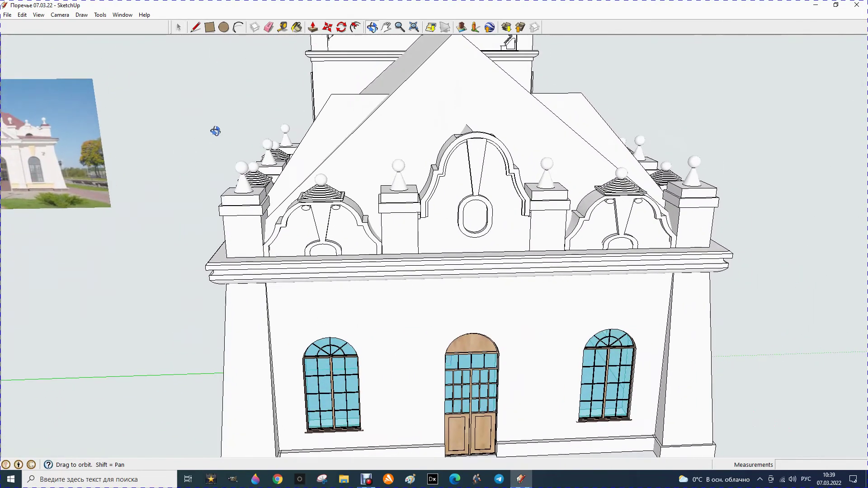
scroll(240, 134, "down", 3)
left_click_drag(402, 176, 408, 191)
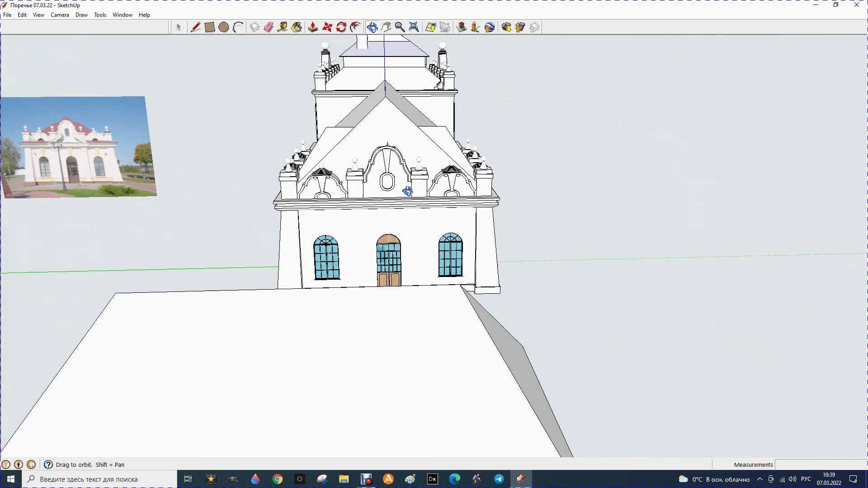
mouse_move(244, 204)
left_mouse_down()
mouse_move(243, 186)
mouse_move(374, 209)
mouse_move(527, 188)
mouse_move(506, 224)
mouse_move(471, 219)
mouse_move(403, 291)
left_mouse_up()
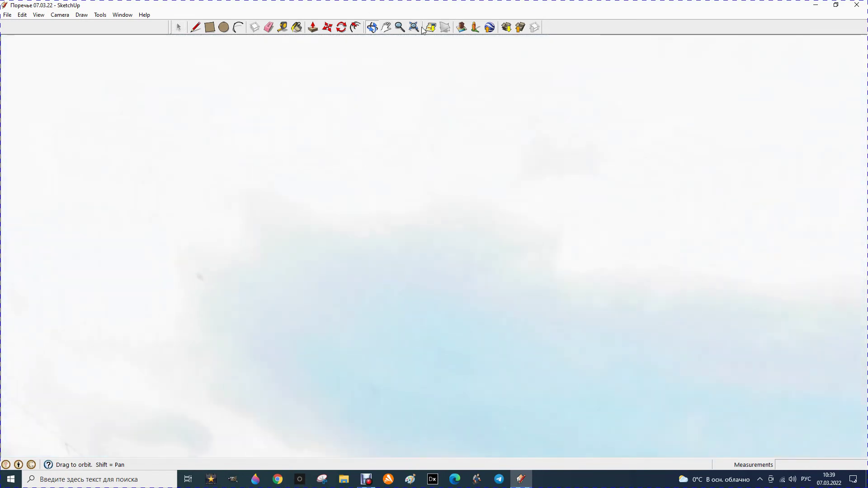
left_click(420, 28)
mouse_move(374, 178)
left_mouse_down()
mouse_move(398, 207)
mouse_move(484, 250)
mouse_move(514, 234)
mouse_move(533, 236)
mouse_move(432, 238)
mouse_move(355, 220)
mouse_move(385, 241)
mouse_move(535, 191)
left_mouse_up()
scroll(535, 190, "up", 2)
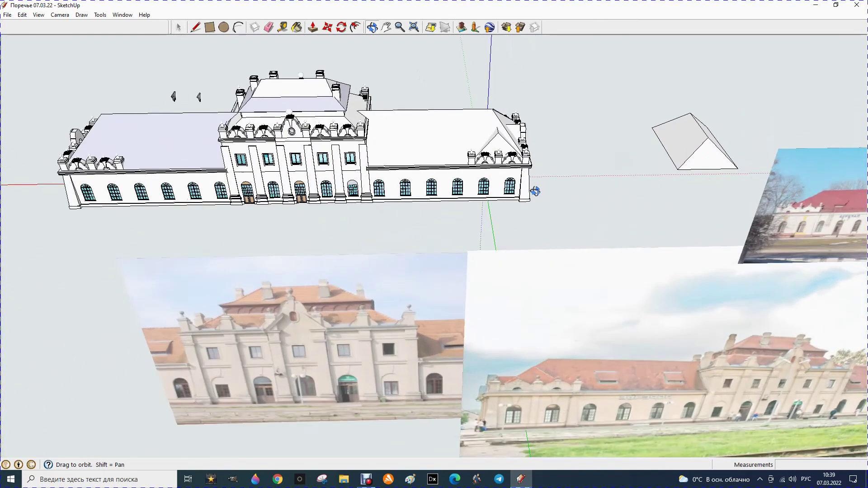
scroll(535, 188, "up", 1)
scroll(631, 154, "up", 3)
scroll(616, 146, "down", 1)
scroll(401, 178, "down", 1)
scroll(300, 169, "down", 2)
scroll(296, 161, "down", 1)
scroll(295, 161, "down", 1)
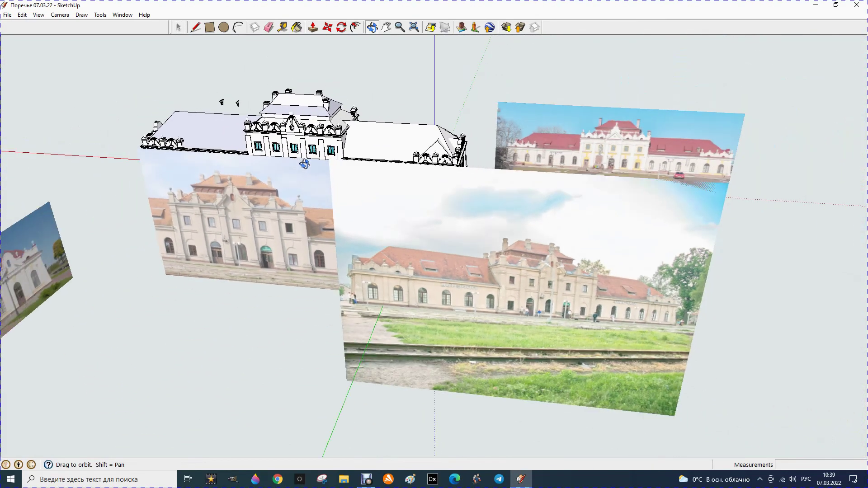
scroll(394, 142, "up", 1)
left_click_drag(395, 141, 414, 142)
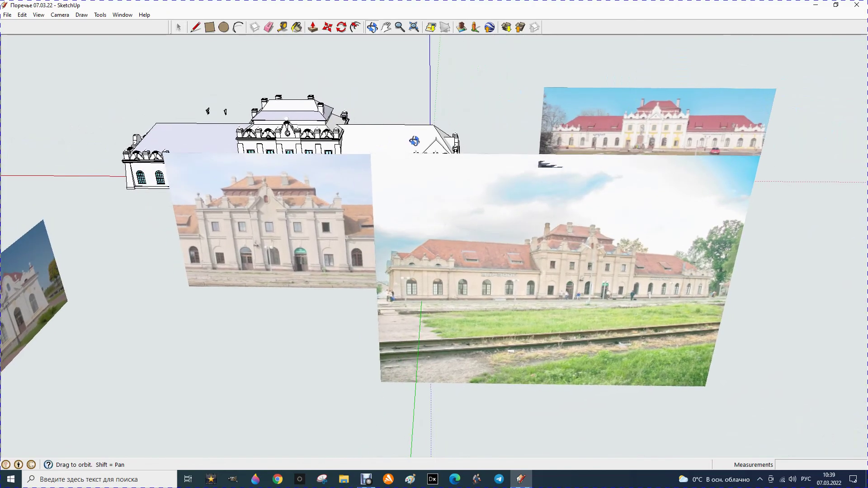
scroll(444, 145, "up", 2)
scroll(430, 154, "up", 3)
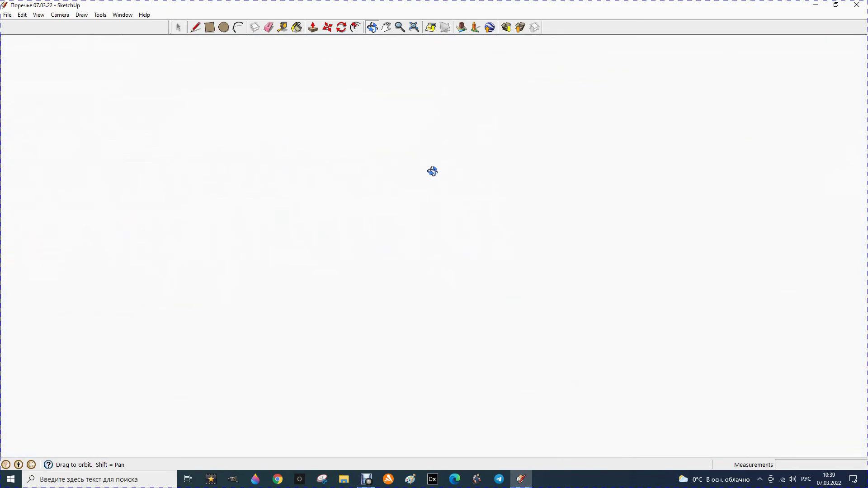
left_click_drag(433, 170, 431, 182)
scroll(445, 138, "up", 1)
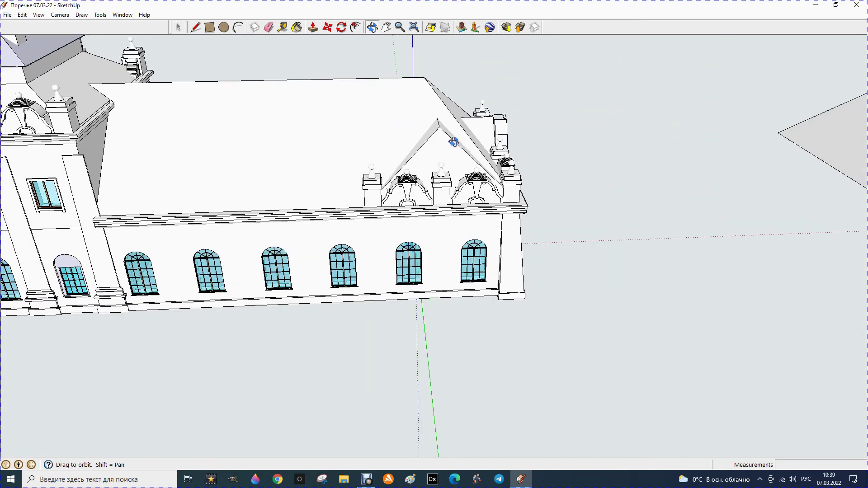
scroll(452, 141, "up", 1)
scroll(452, 143, "up", 1)
scroll(450, 148, "up", 1)
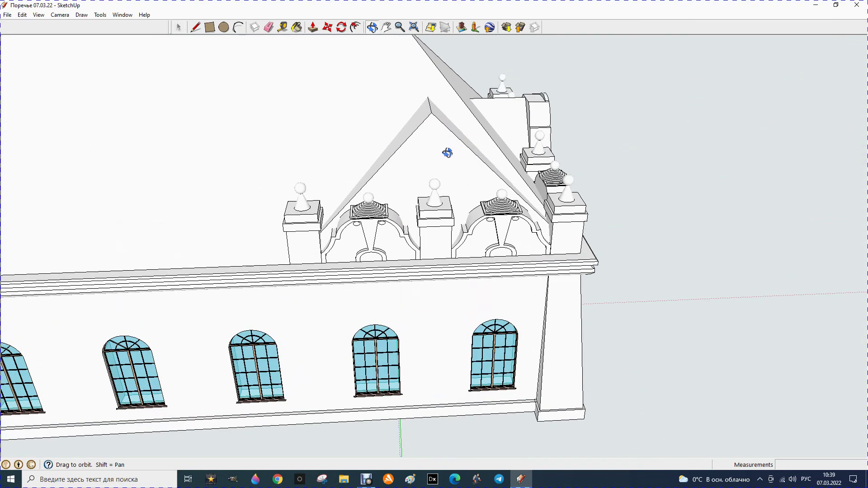
left_click(179, 29)
left_click(439, 120)
key("s")
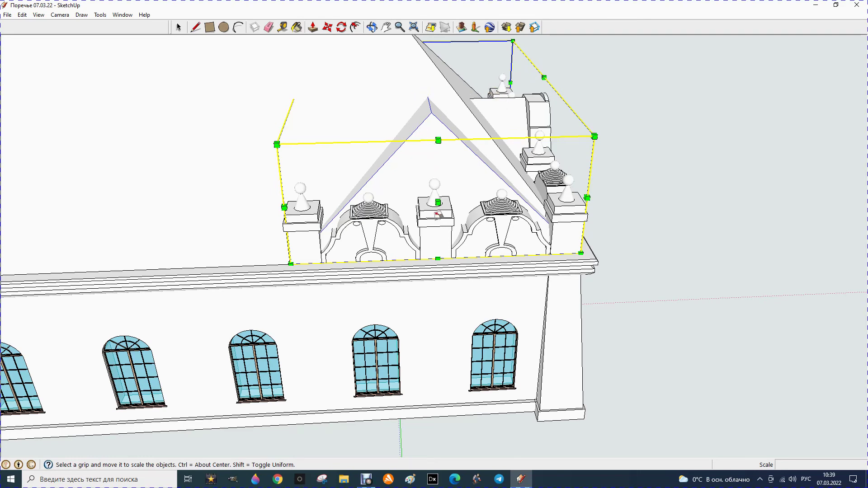
scroll(455, 167, "down", 2)
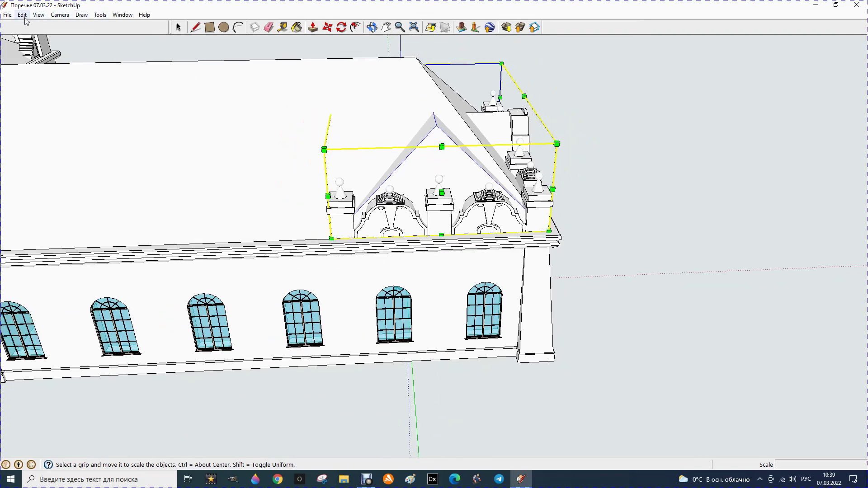
left_click(178, 27)
left_click(652, 182)
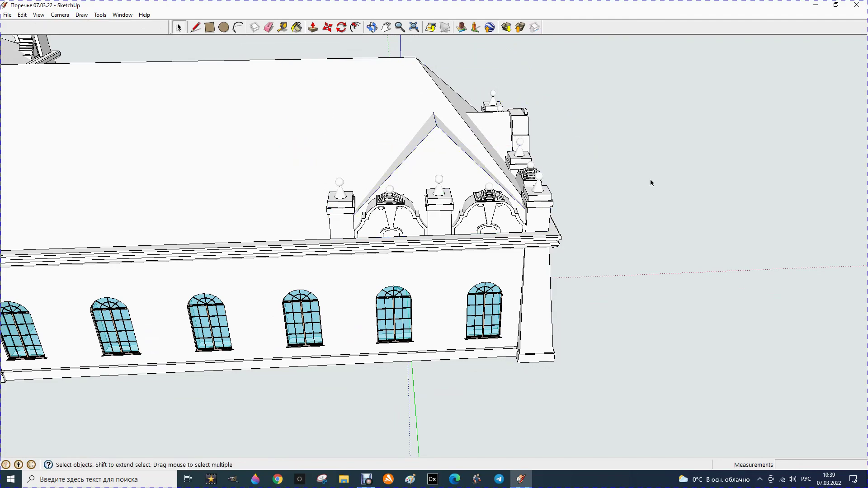
scroll(568, 193, "down", 1)
scroll(572, 189, "down", 1)
scroll(572, 186, "down", 1)
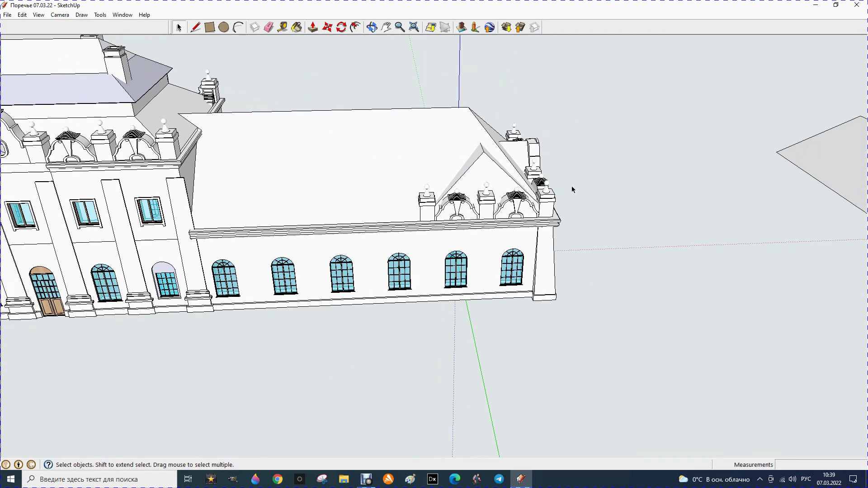
scroll(572, 186, "down", 1)
scroll(572, 186, "down", 1)
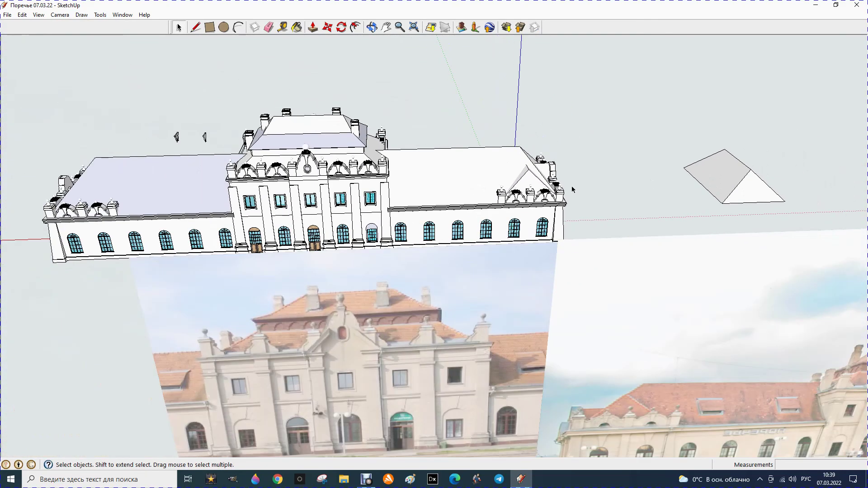
scroll(571, 186, "down", 1)
scroll(572, 186, "down", 1)
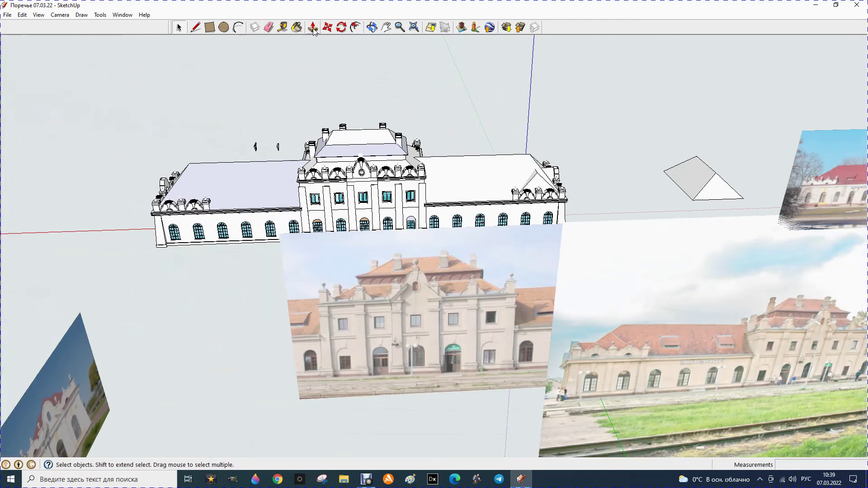
left_click(371, 27)
mouse_move(242, 85)
left_mouse_down()
mouse_move(430, 119)
mouse_move(354, 261)
left_mouse_up()
scroll(354, 262, "up", 1)
scroll(357, 254, "up", 2)
scroll(378, 258, "up", 1)
scroll(388, 259, "up", 1)
mouse_move(323, 252)
left_mouse_down()
mouse_move(516, 150)
mouse_move(662, 162)
mouse_move(542, 170)
mouse_move(340, 203)
left_mouse_up()
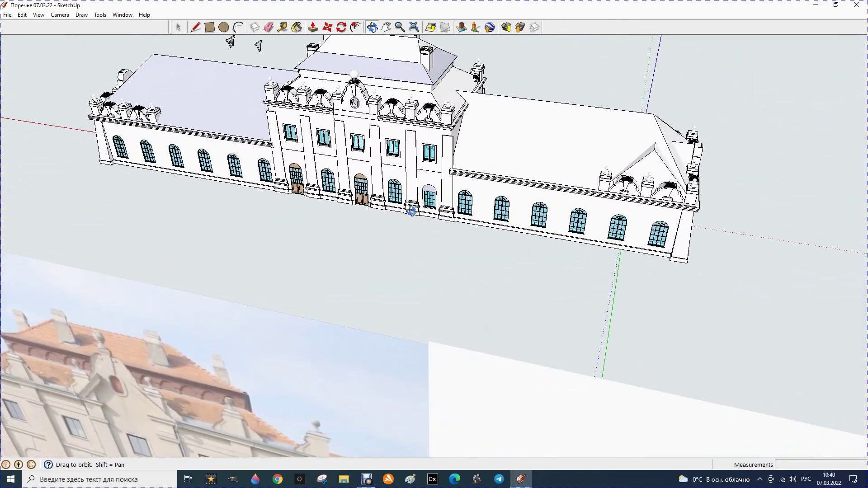
mouse_move(618, 219)
left_mouse_down()
mouse_move(626, 215)
mouse_move(542, 237)
left_mouse_up()
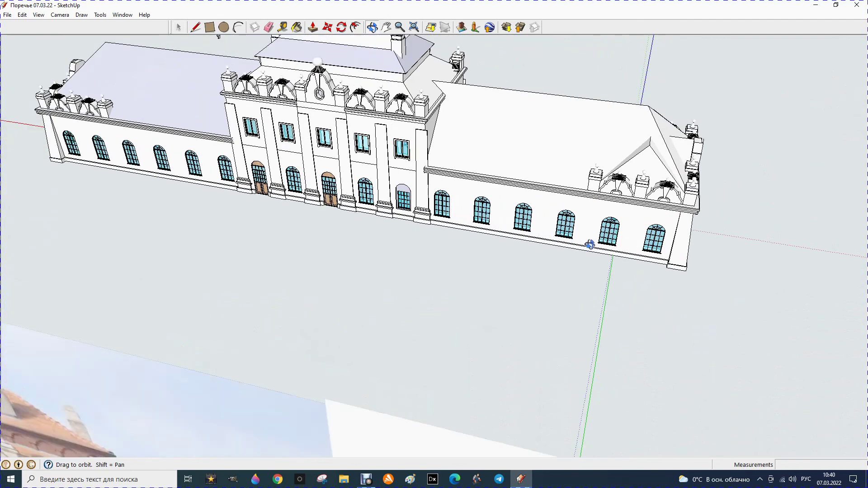
left_click_drag(590, 245, 588, 244)
mouse_move(718, 156)
left_mouse_down()
mouse_move(531, 216)
mouse_move(114, 119)
mouse_move(7, 83)
left_mouse_up()
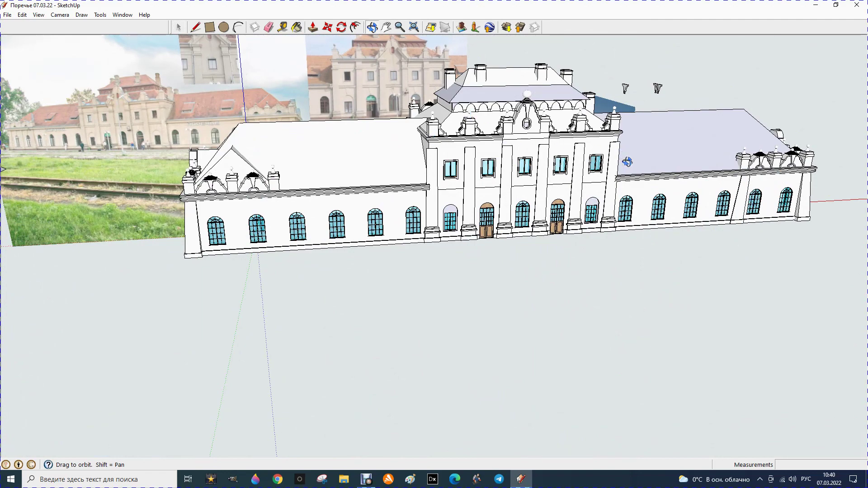
mouse_move(150, 266)
left_mouse_down()
mouse_move(159, 275)
mouse_move(96, 233)
left_mouse_up()
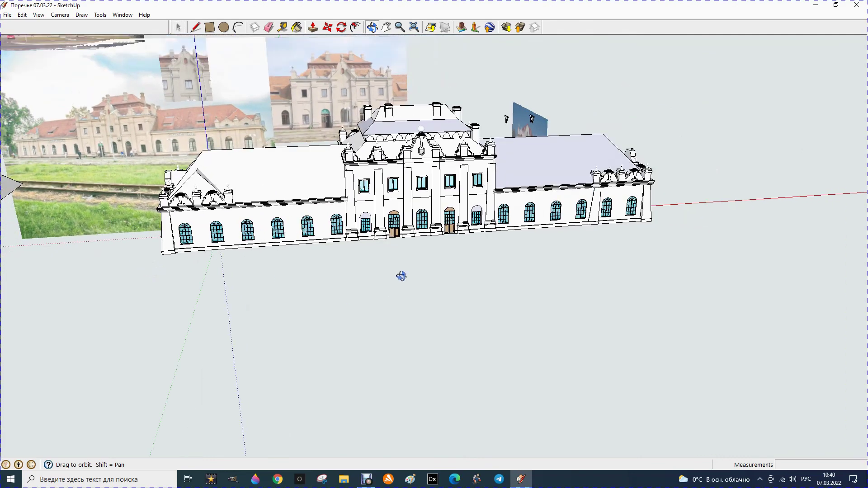
scroll(480, 252, "up", 2)
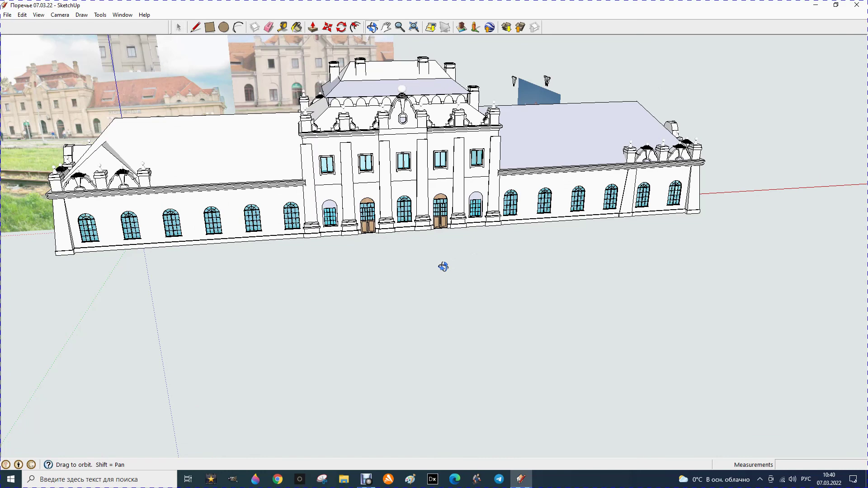